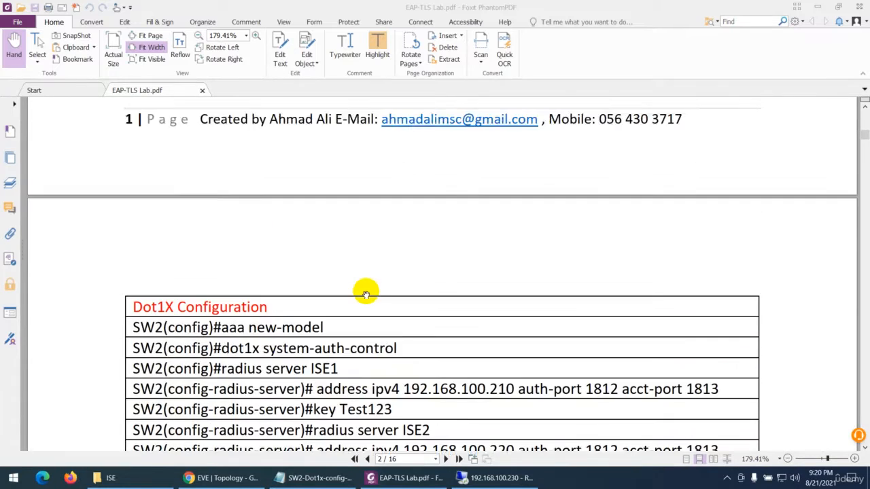
pyautogui.scroll(5, 366, 294)
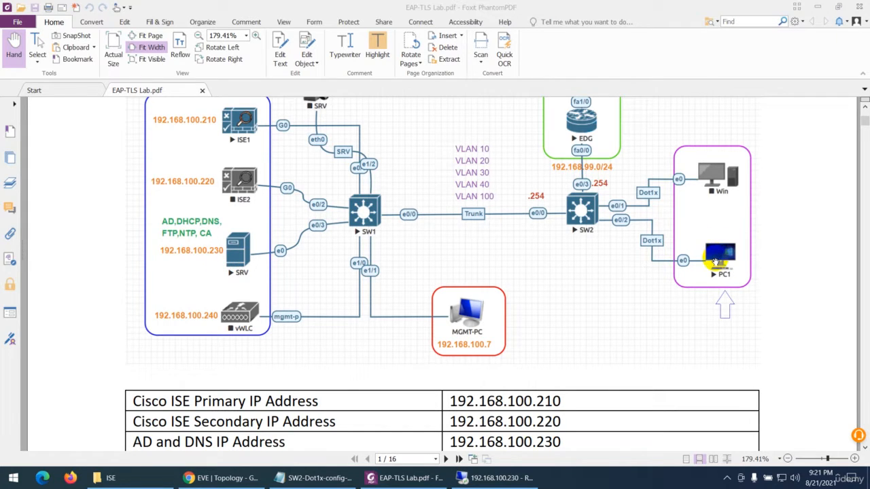
# Compare the network topology in the EAP-TLS lab PDF with the EVE topology in the browser
pyautogui.click(194, 478)
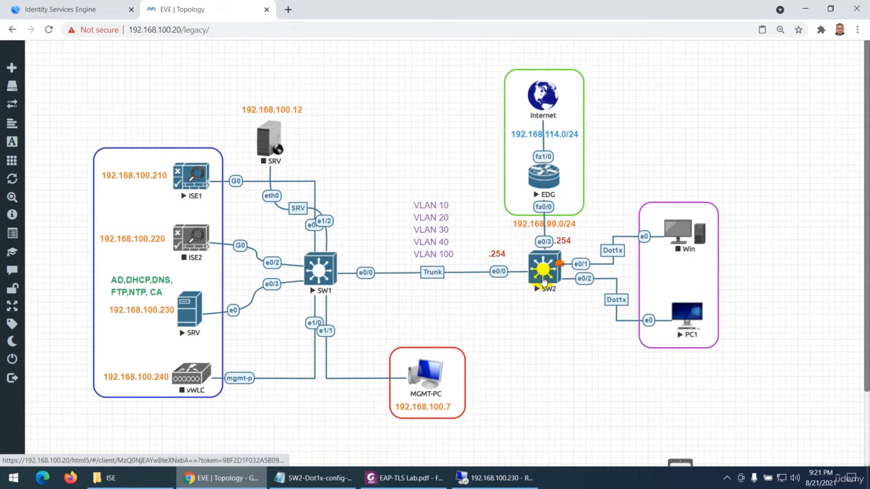
pyautogui.click(397, 478)
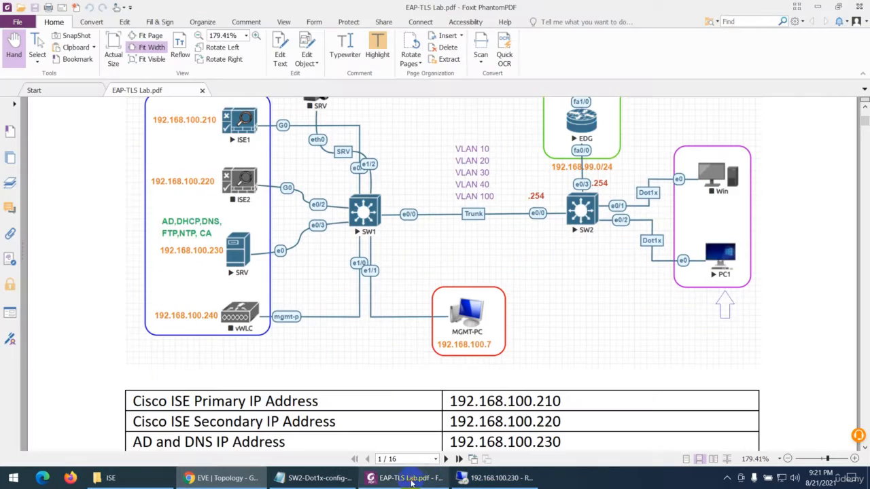
pyautogui.scroll(-3, 383, 358)
pyautogui.scroll(-10, 382, 358)
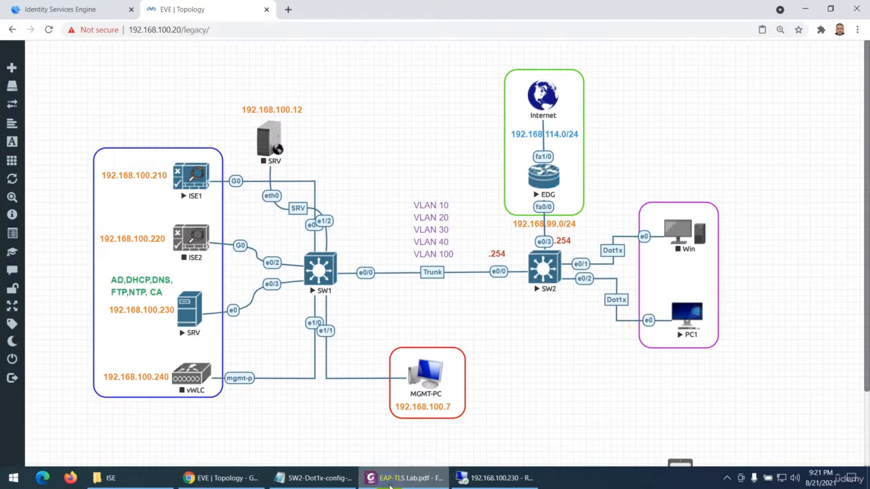
pyautogui.hotkey('alt', 'Tab')
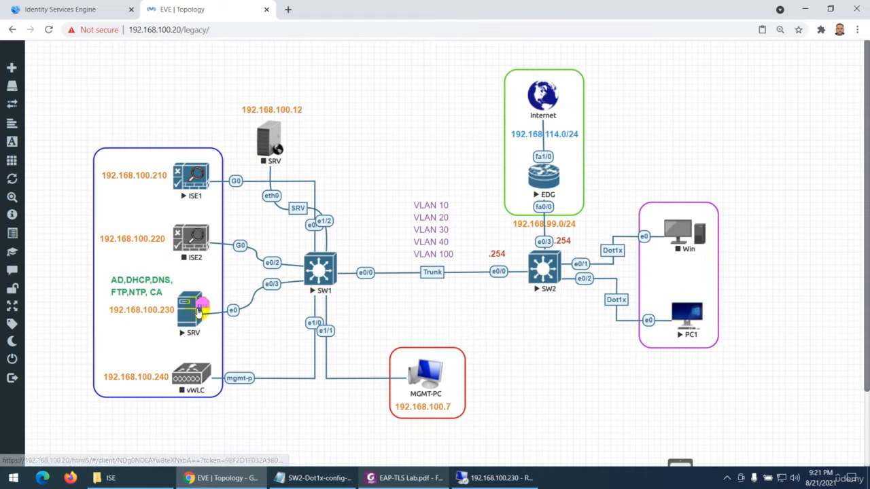
# Open the PC1 console, sign in as e1 with the account password, and hide the console window
pyautogui.click(685, 311)
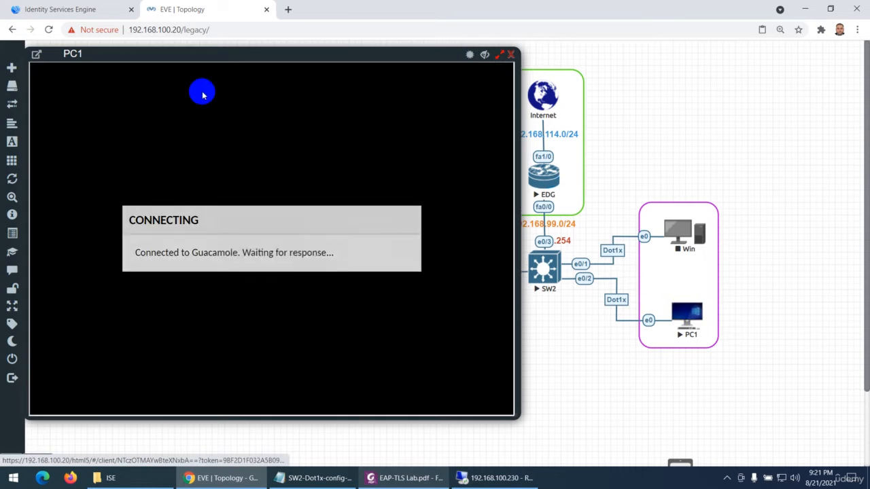
pyautogui.moveTo(225, 56); pyautogui.dragTo(419, 44)
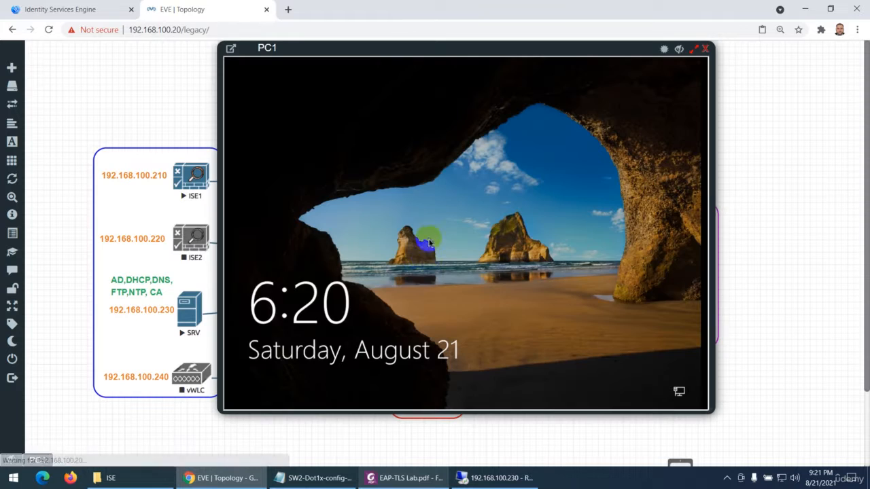
pyautogui.click(425, 280)
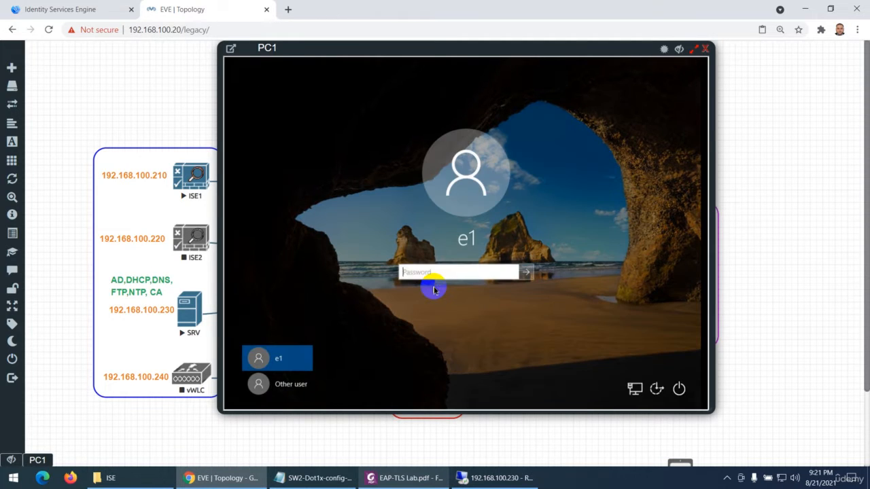
pyautogui.write('••')
pyautogui.press('Return')
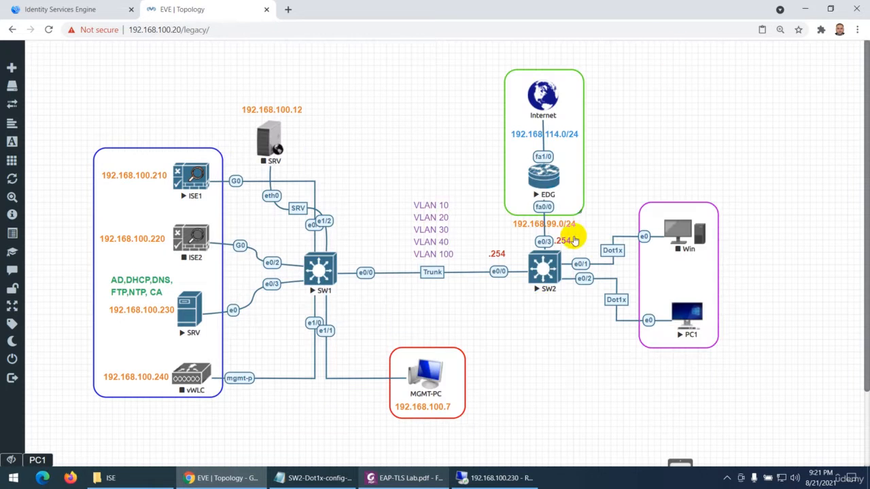
pyautogui.click(680, 49)
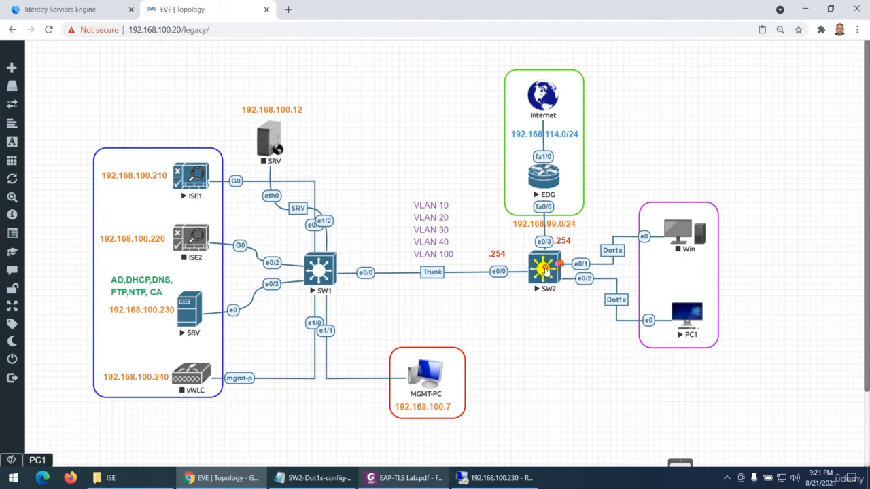
# Display SW2's running configuration for interface e0/2, examine its VLAN assignment, and close the console
pyautogui.click(547, 271)
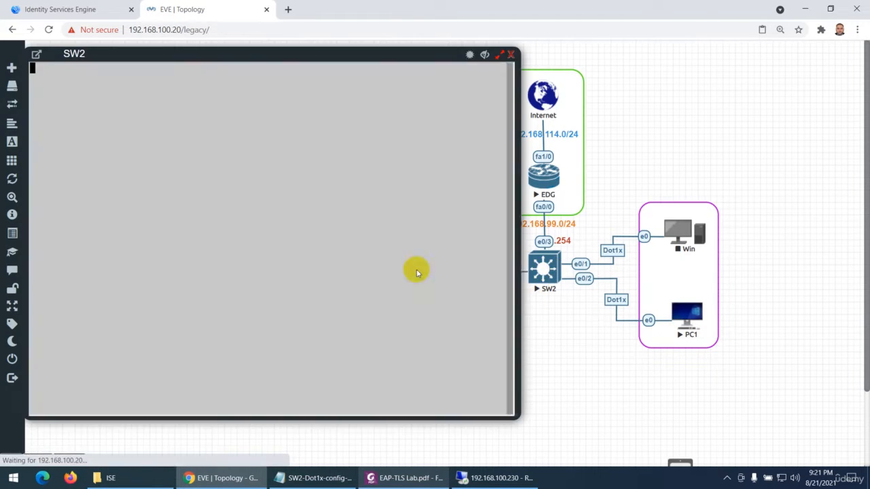
pyautogui.press('Return')
pyautogui.press('Return')
pyautogui.press('Return')
pyautogui.write('show run')
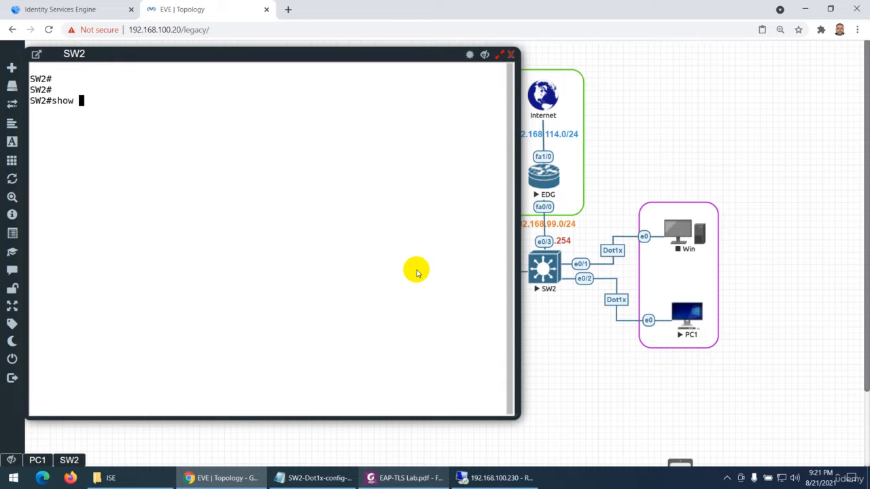
pyautogui.press('Tab')
pyautogui.write('in')
pyautogui.press('Tab')
pyautogui.write('e0/2')
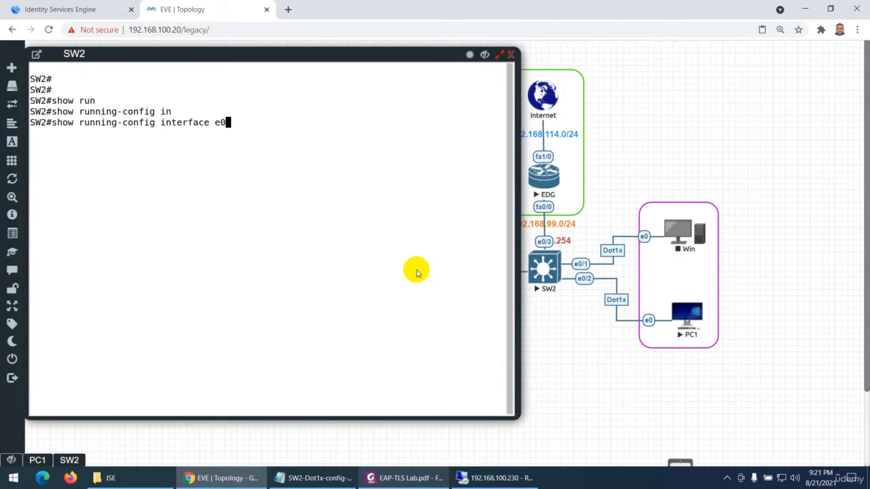
pyautogui.press('Return')
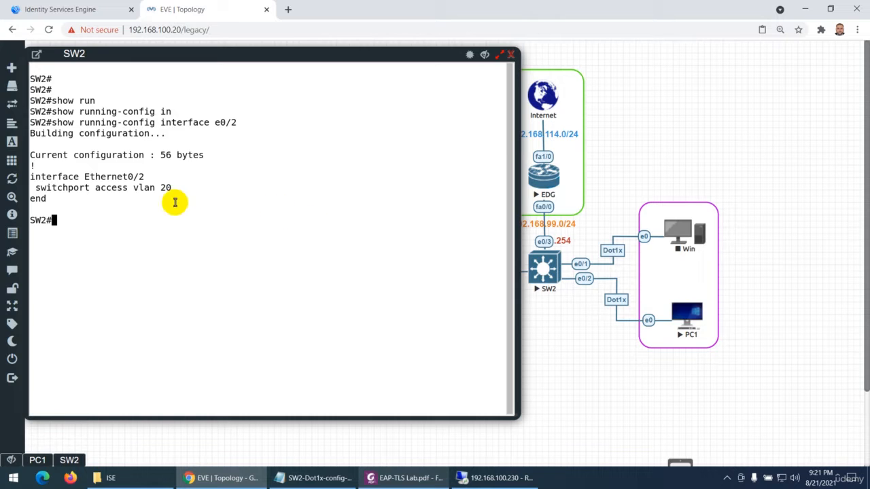
pyautogui.moveTo(175, 188); pyautogui.dragTo(35, 188)
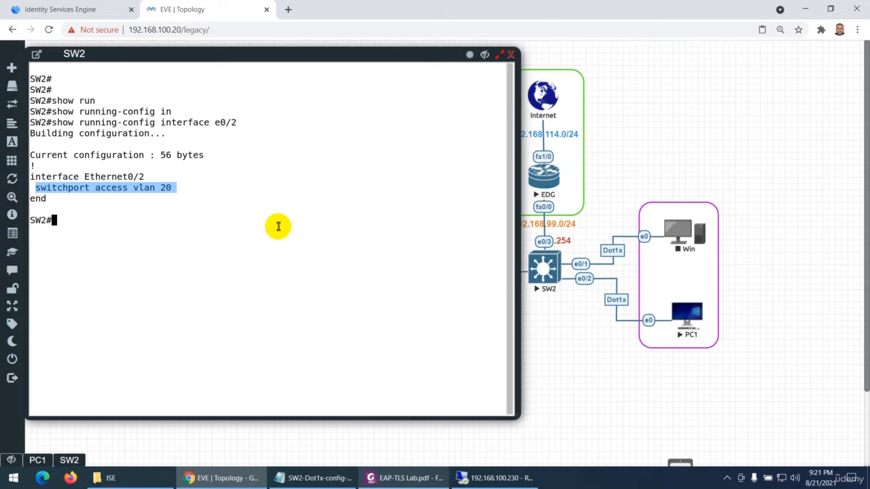
pyautogui.click(511, 58)
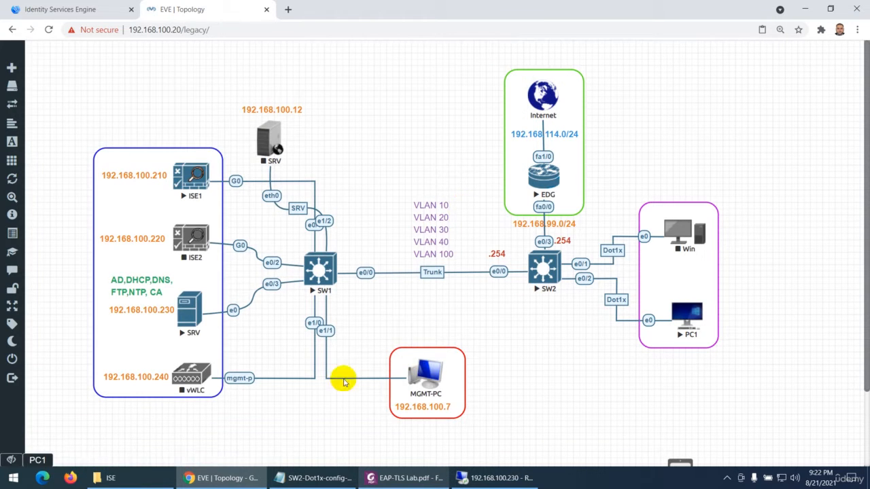
# Bring PC1 back up and request the Ethernet adapter's properties from its network connections
pyautogui.click(36, 462)
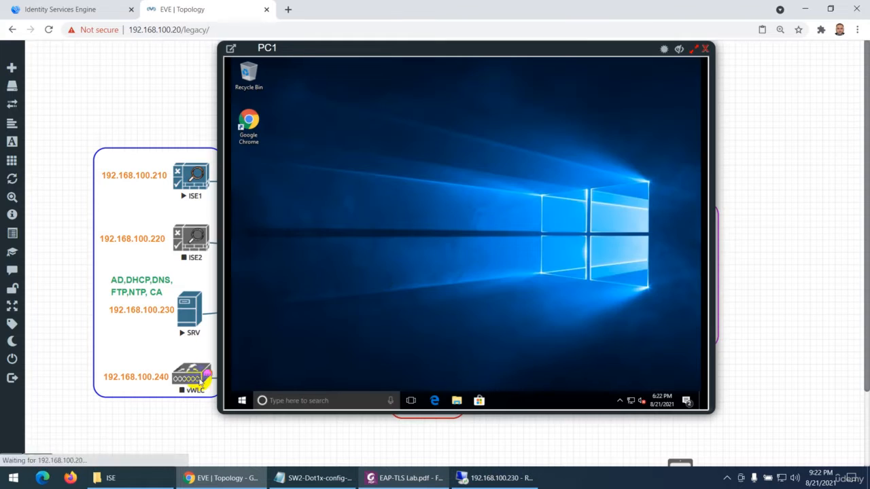
pyautogui.rightClick(633, 400)
pyautogui.click(430, 277)
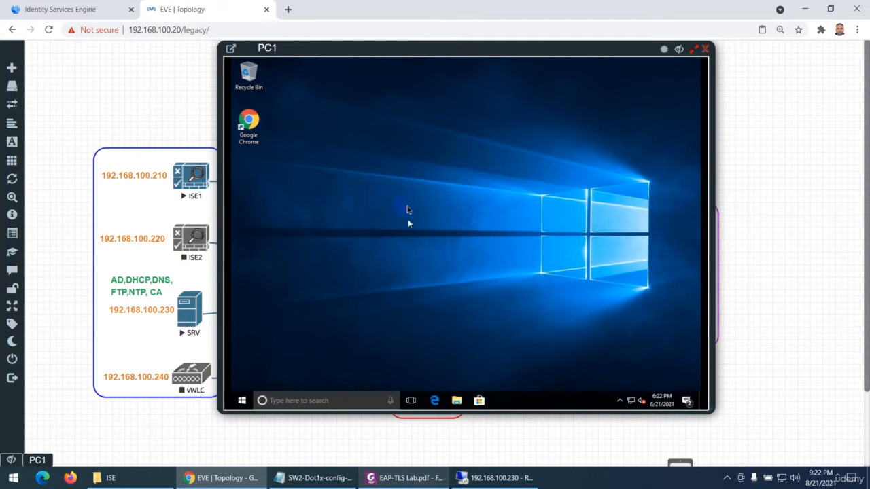
pyautogui.press('super+e')
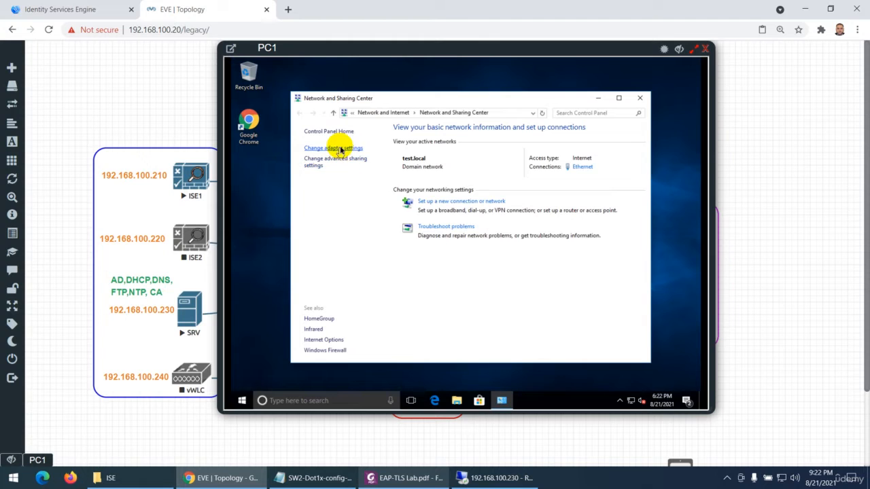
pyautogui.click(343, 149)
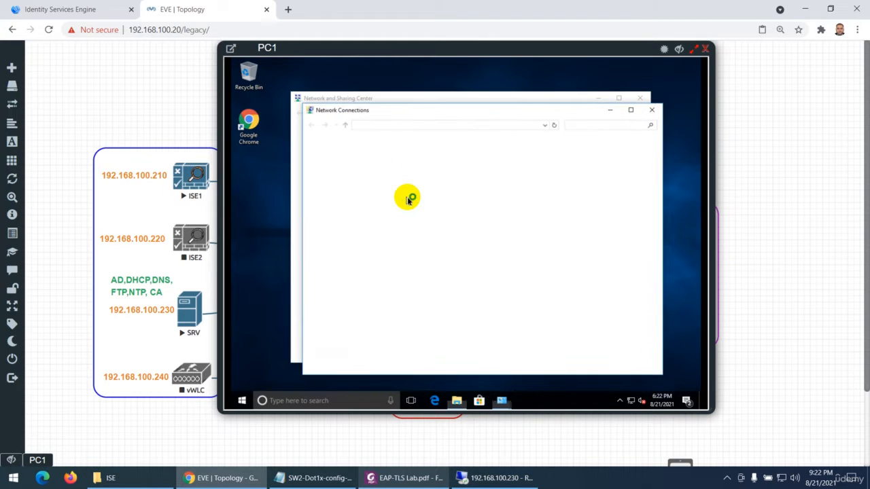
pyautogui.click(349, 164)
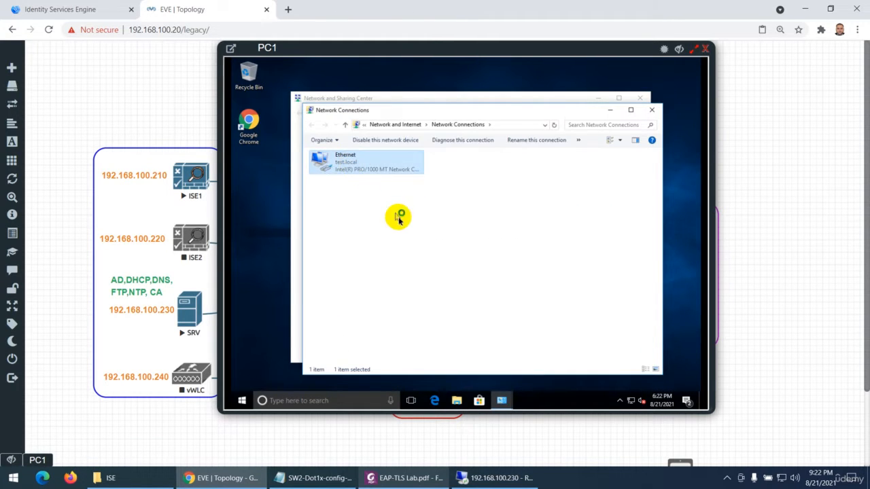
pyautogui.click(416, 306)
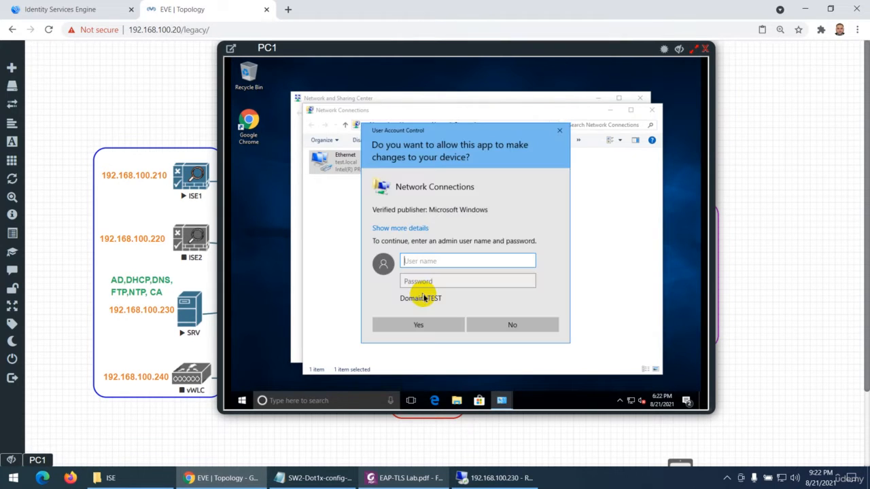
# Authorize access to the Ethernet properties as administrator with the account password
pyautogui.write('admin')
pyautogui.write('ista')
pyautogui.write('trator')
pyautogui.press('Tab')
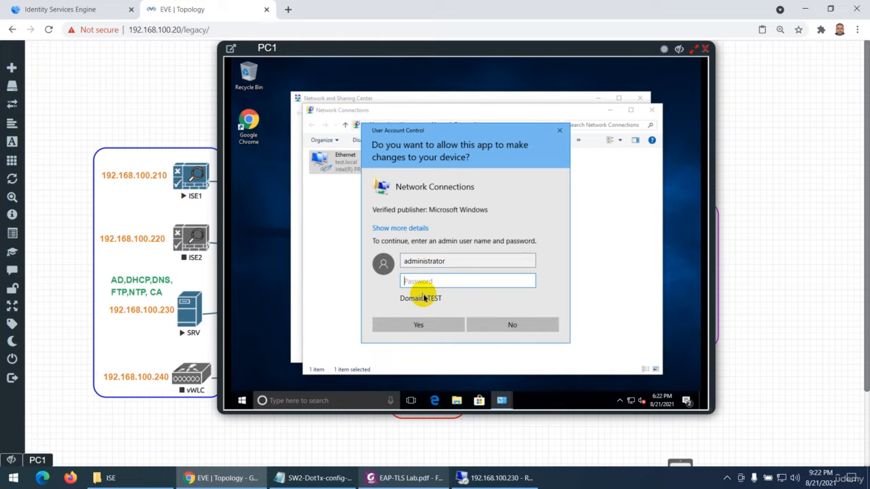
pyautogui.write('•••••••••')
pyautogui.press('Return')
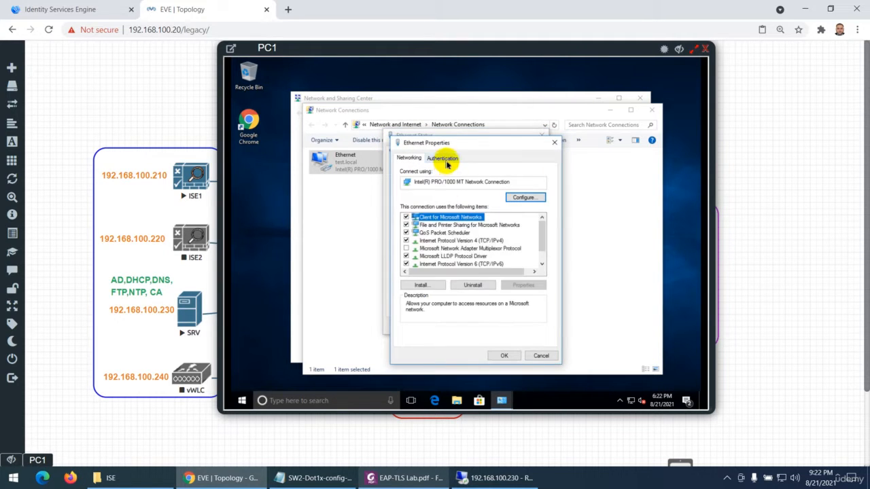
# Examine the Ethernet adapter's 802.1X authentication method and certificate settings, and close all network windows without changes
pyautogui.click(443, 159)
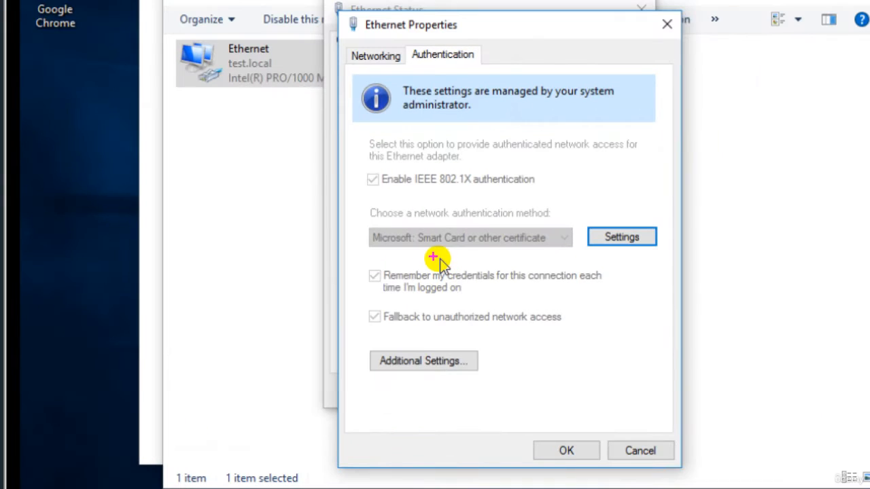
pyautogui.moveTo(433, 257); pyautogui.dragTo(489, 255)
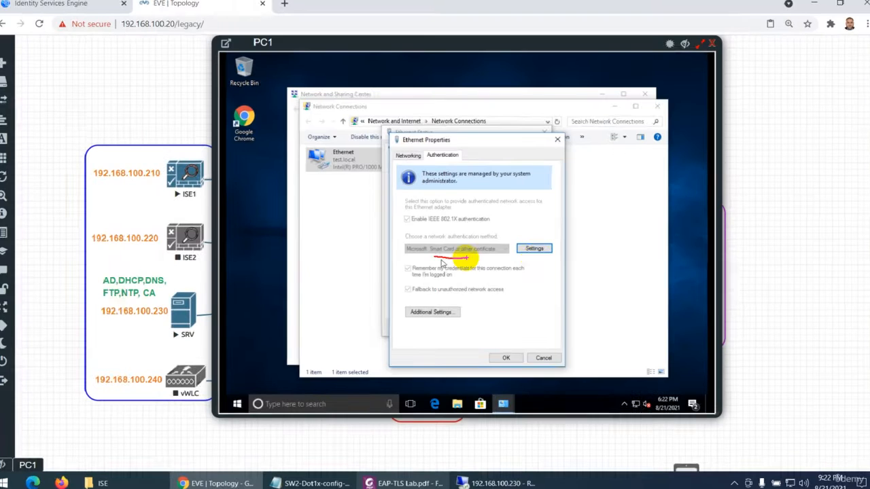
pyautogui.click(621, 236)
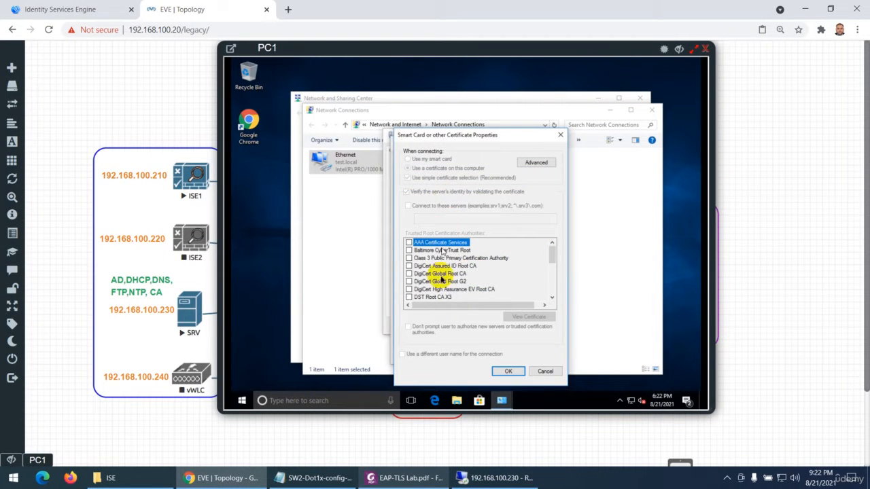
pyautogui.click(545, 370)
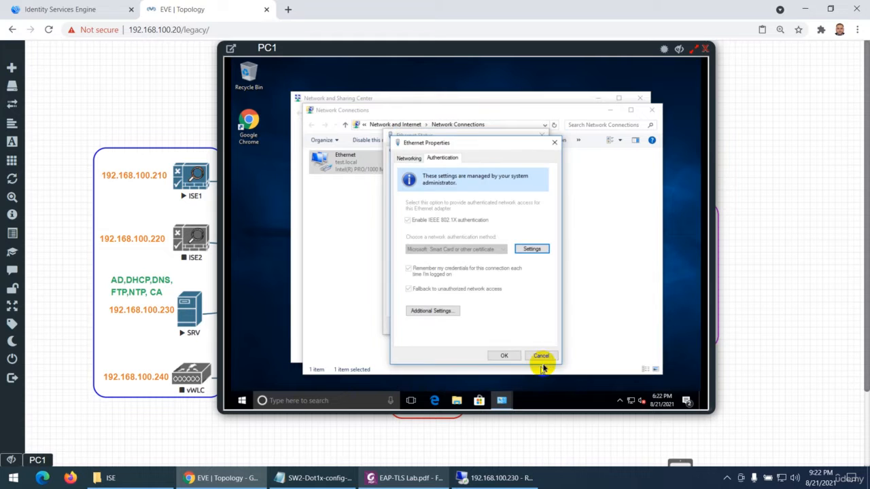
pyautogui.click(543, 356)
pyautogui.click(541, 138)
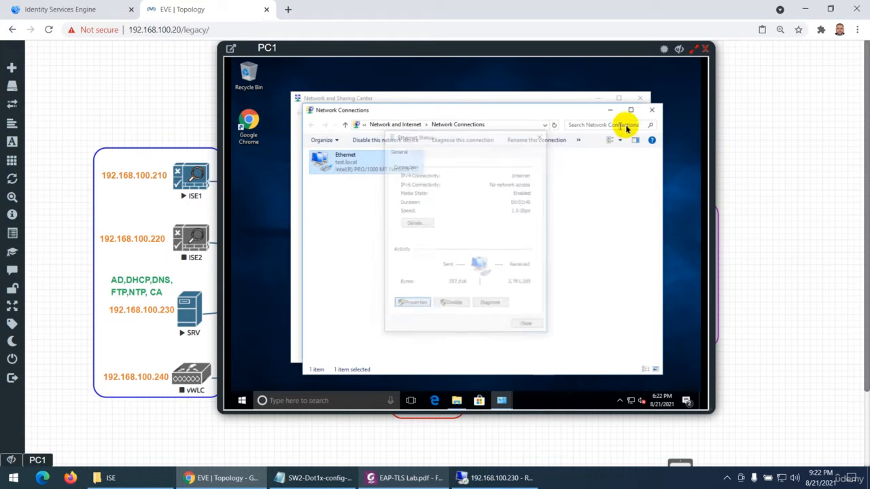
pyautogui.click(652, 110)
pyautogui.click(640, 100)
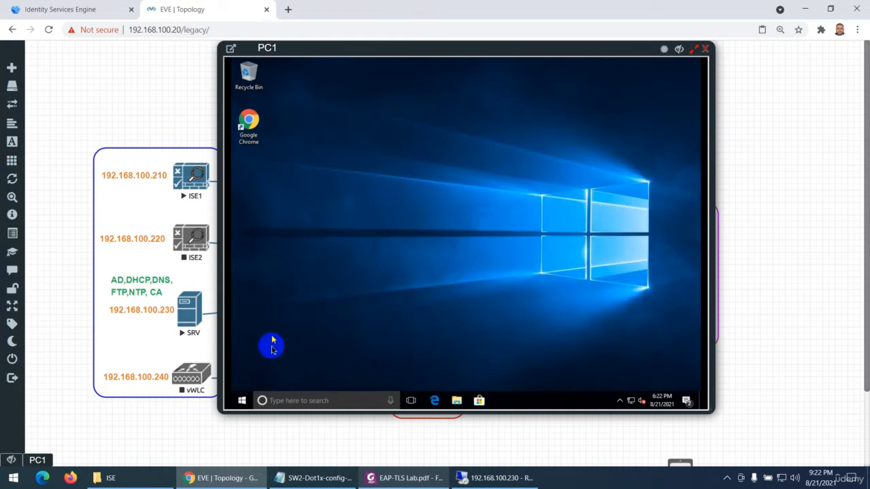
pyautogui.click(273, 402)
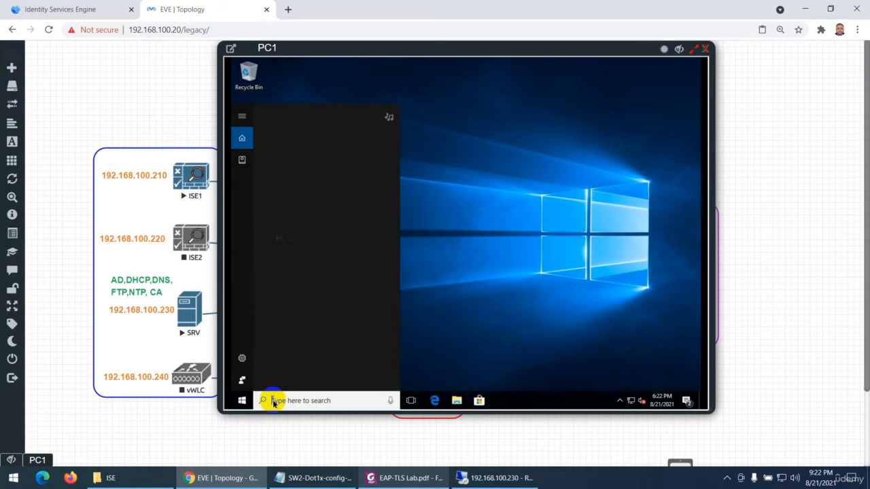
pyautogui.write('cm')
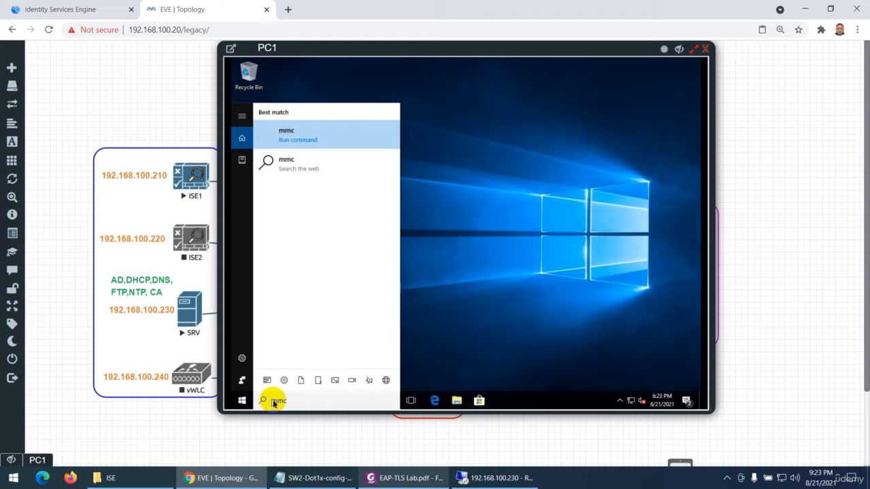
pyautogui.click(241, 403)
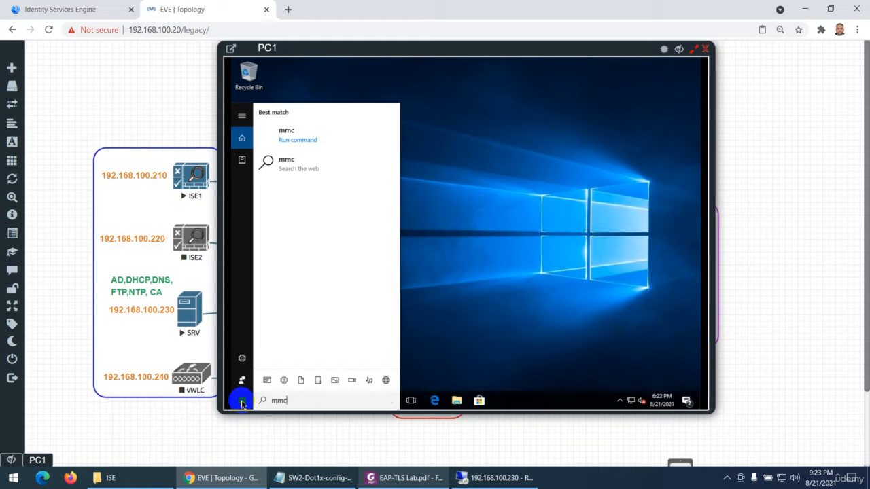
pyautogui.click(242, 403)
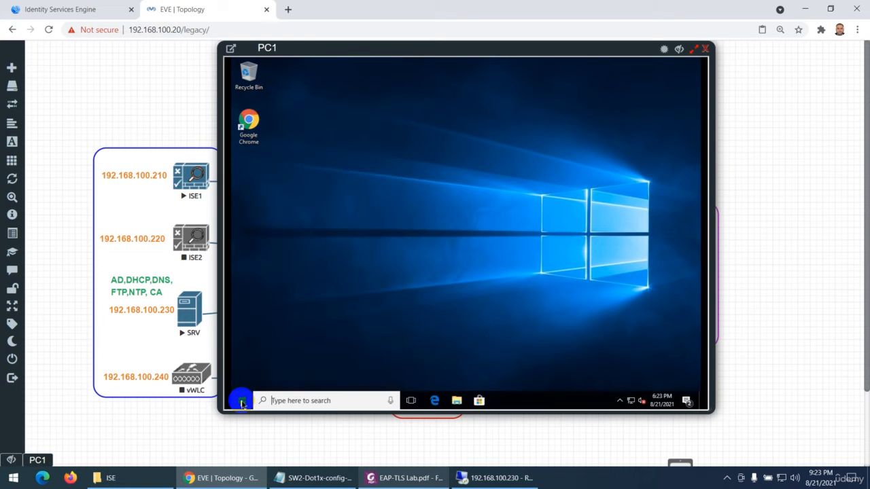
# Launch the Microsoft Management Console (mmc) on PC1
pyautogui.click(241, 403)
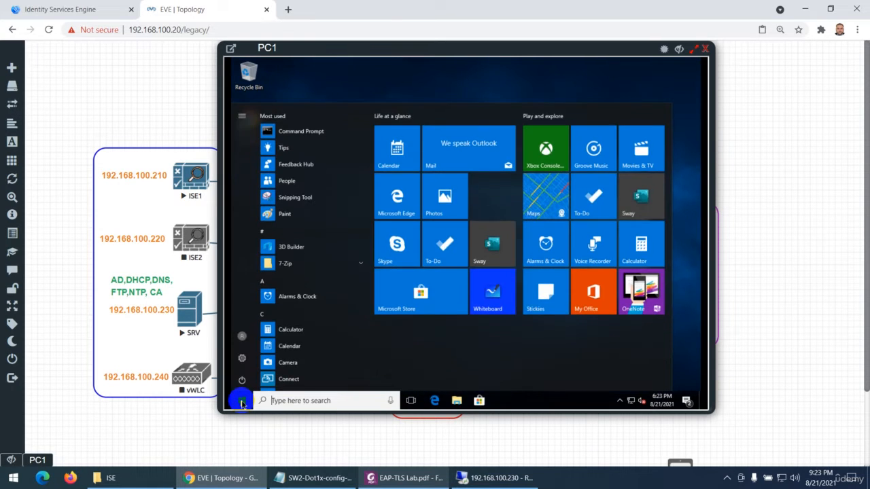
pyautogui.write('mmc')
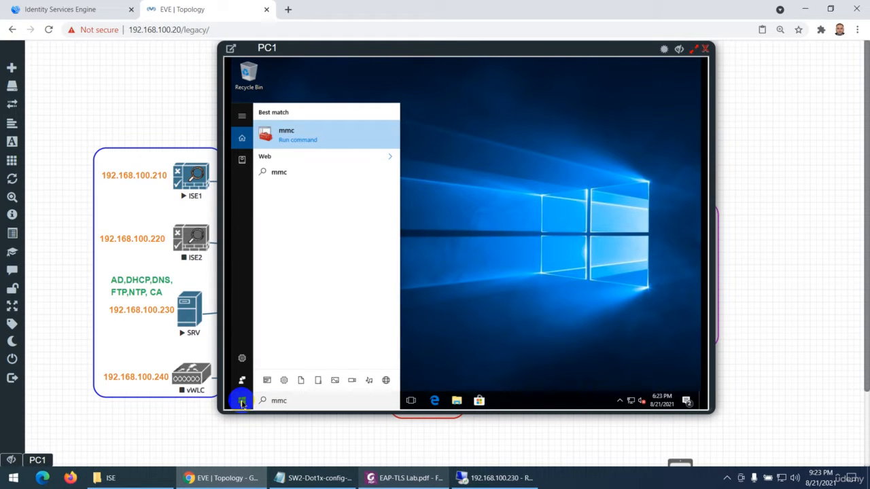
pyautogui.click(284, 136)
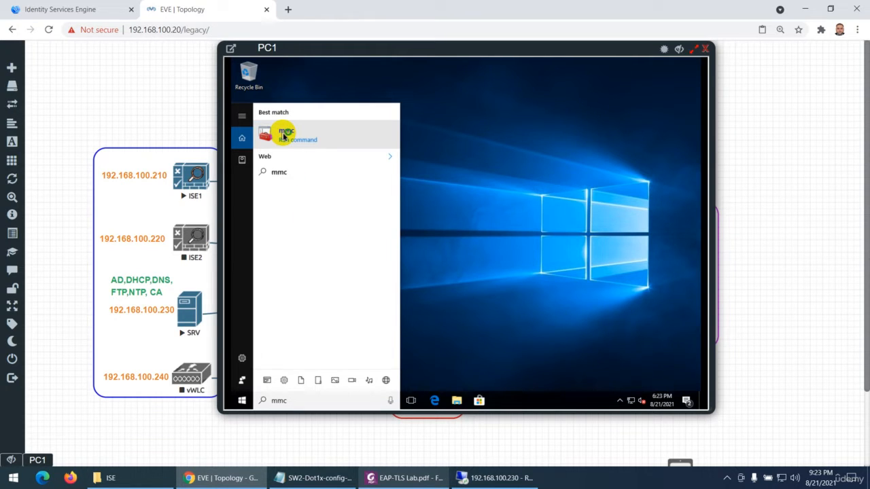
pyautogui.click(284, 136)
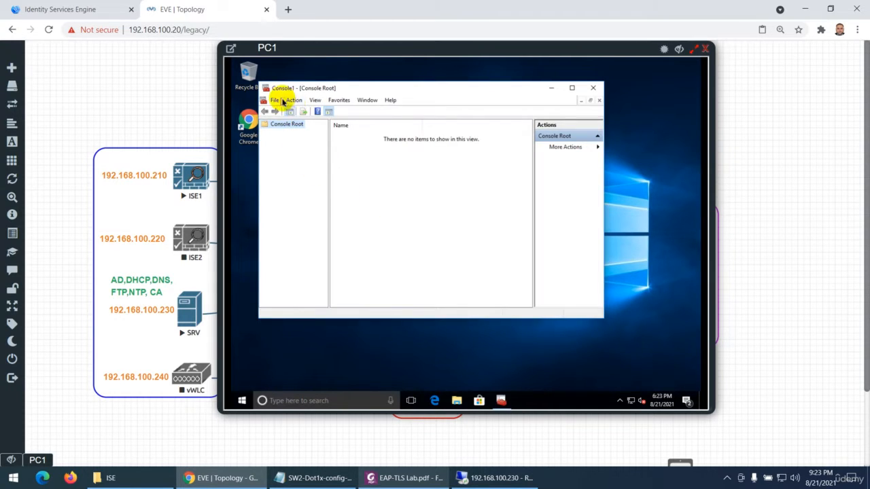
# Add the Certificates snap-in for the current user to the console
pyautogui.click(279, 100)
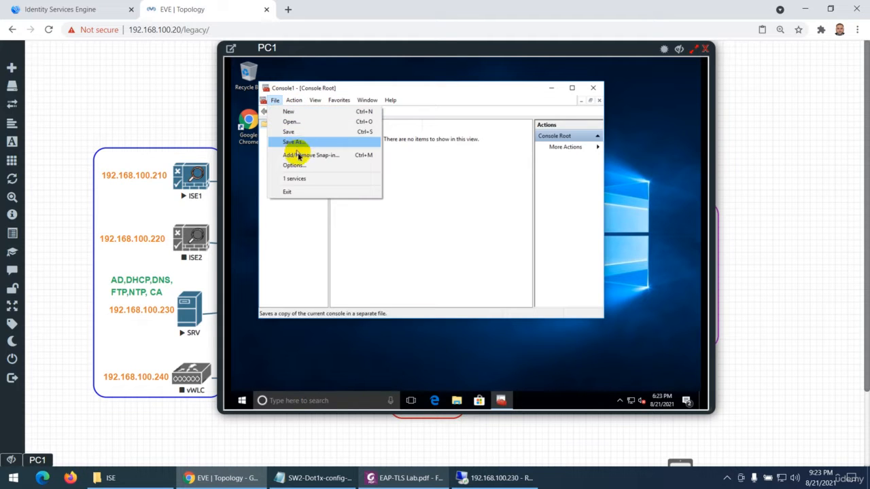
pyautogui.click(306, 155)
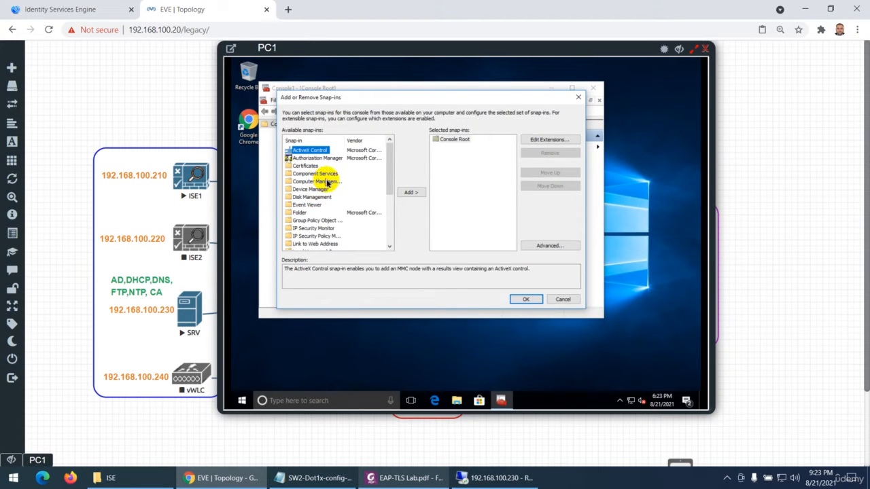
pyautogui.scroll(-4, 343, 214)
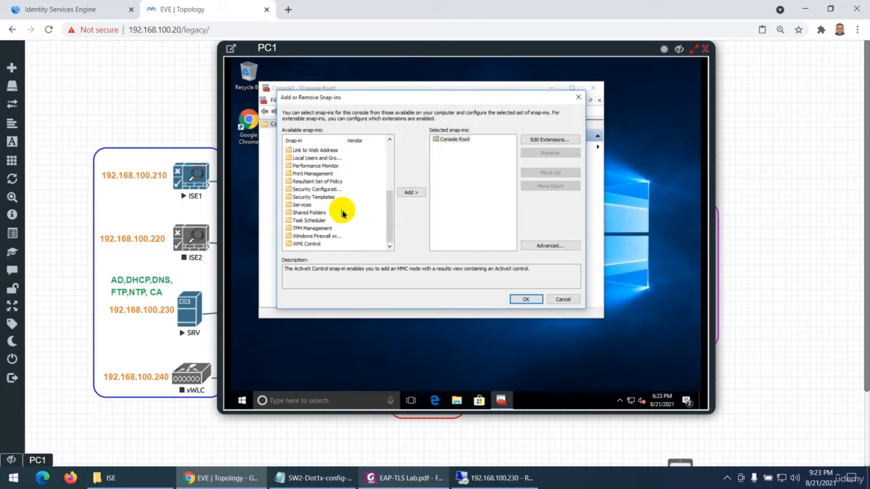
pyautogui.scroll(5, 341, 210)
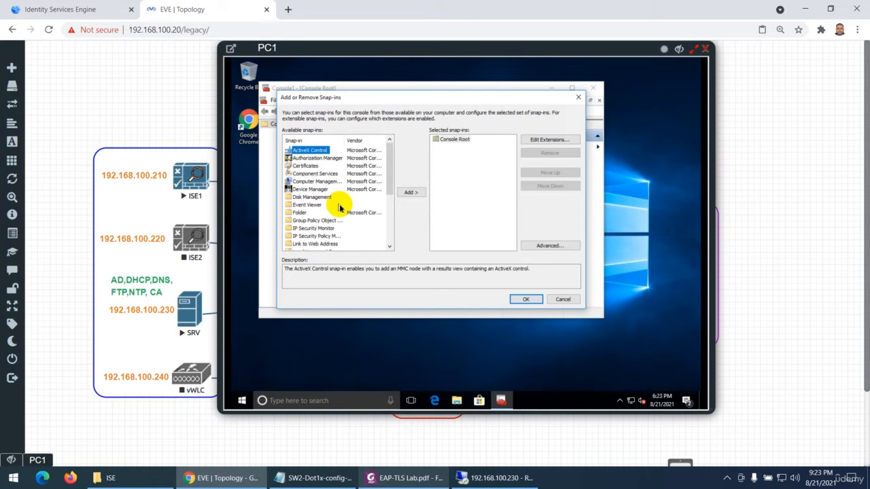
pyautogui.click(306, 167)
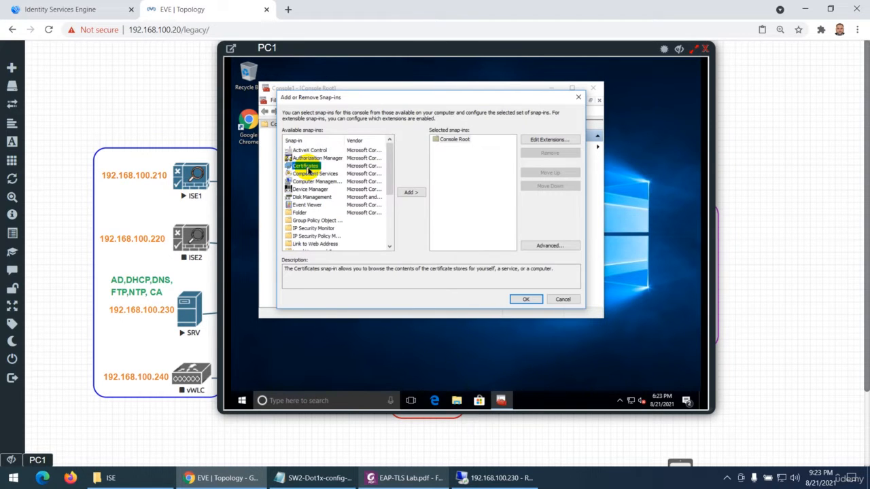
pyautogui.click(415, 193)
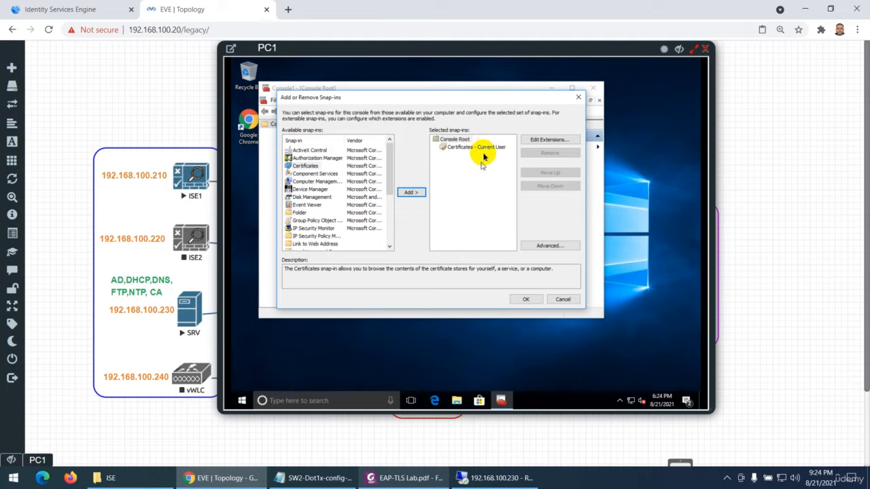
pyautogui.click(525, 299)
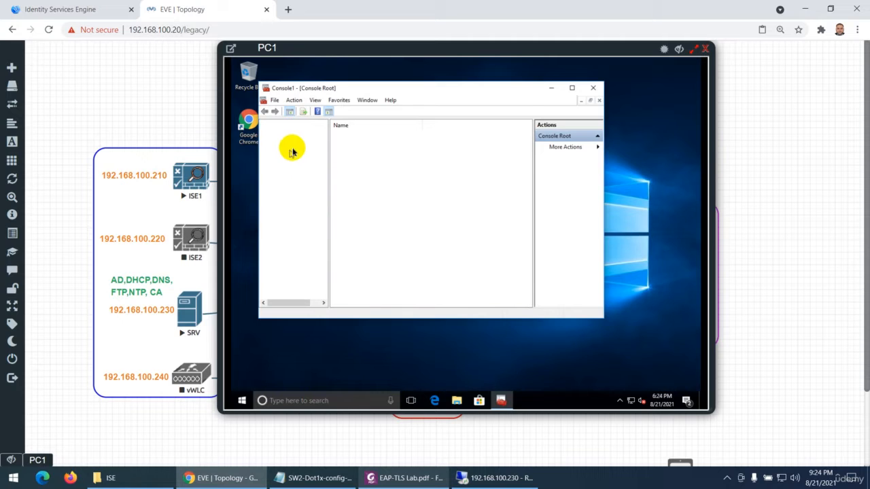
# Examine the certificate in the current user's Personal store, and close the console without saving its settings
pyautogui.click(303, 135)
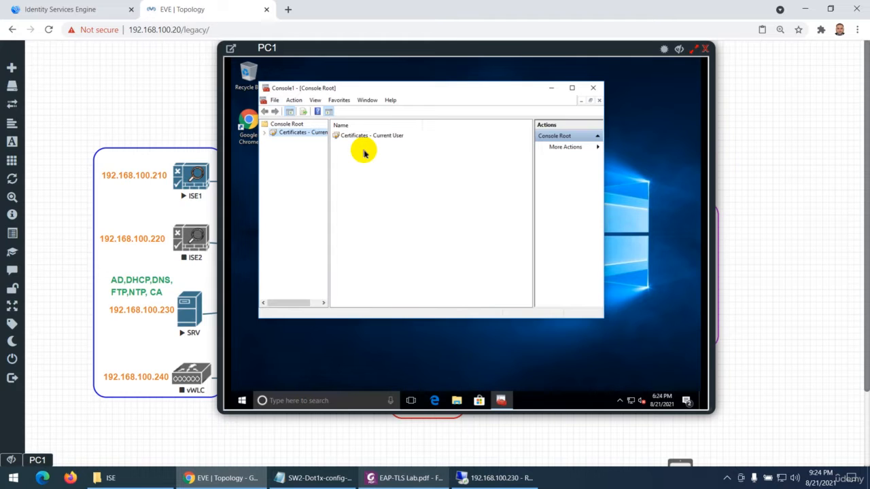
pyautogui.doubleClick(361, 136)
pyautogui.doubleClick(311, 132)
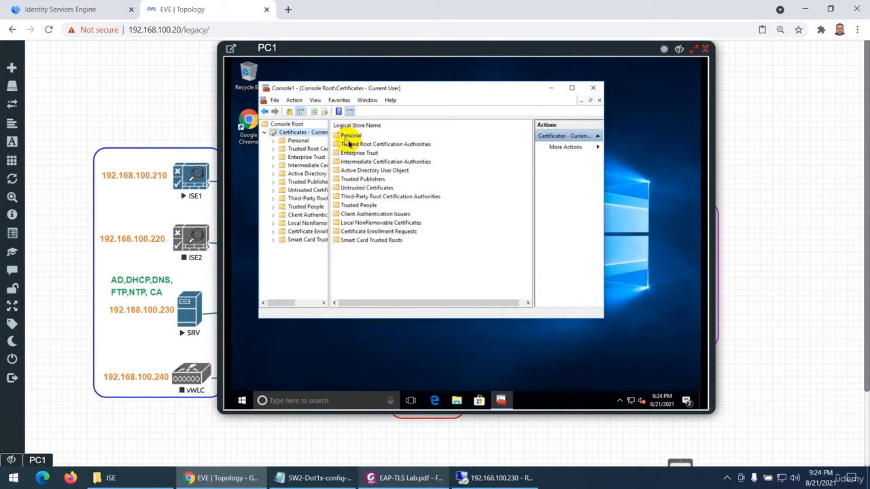
pyautogui.doubleClick(350, 136)
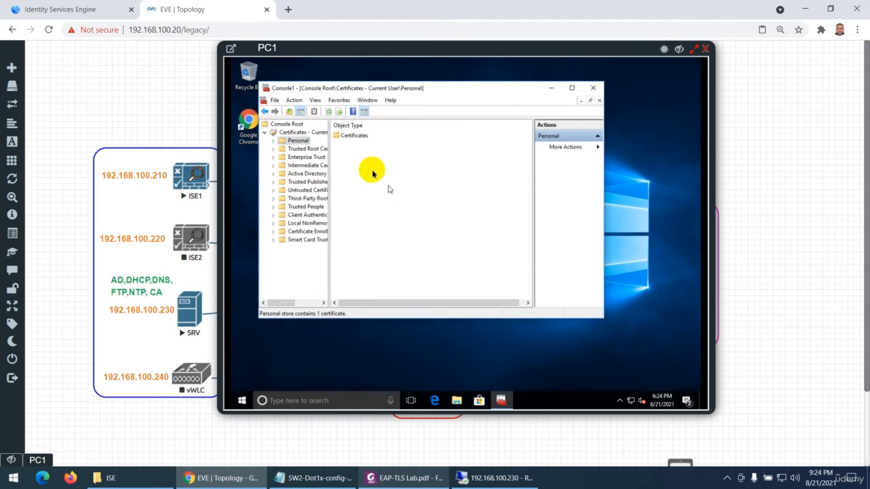
pyautogui.doubleClick(357, 138)
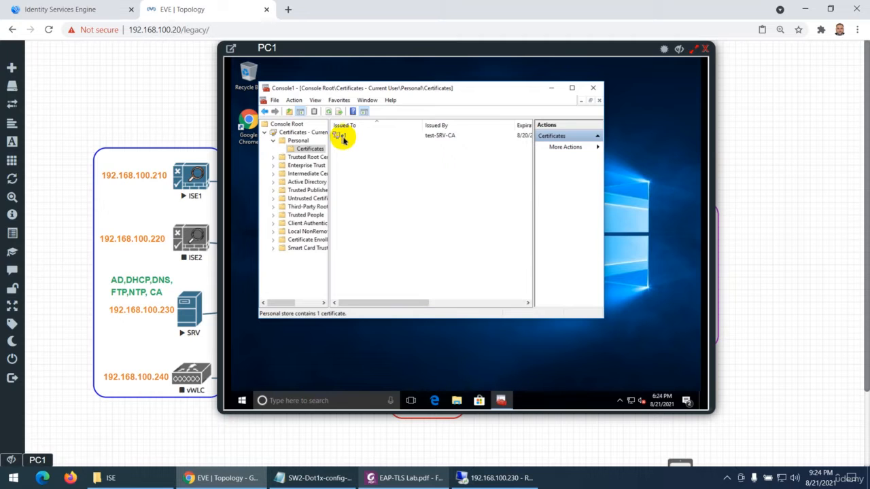
pyautogui.click(343, 137)
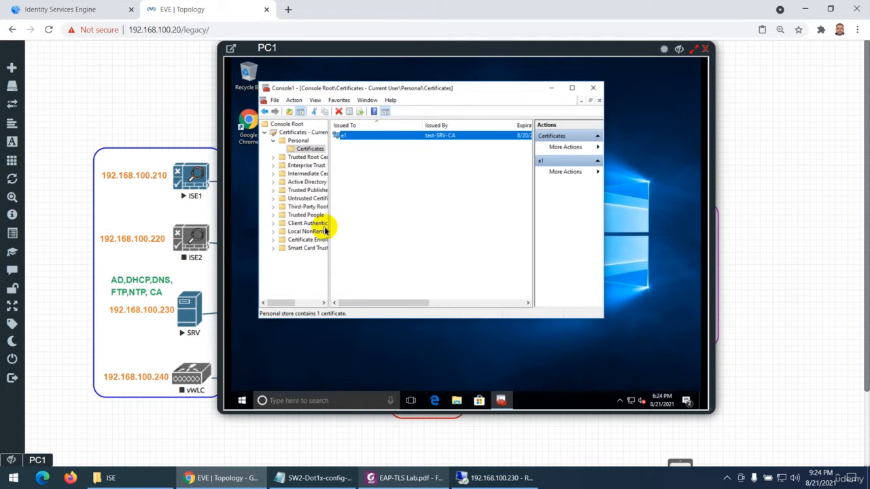
pyautogui.click(594, 89)
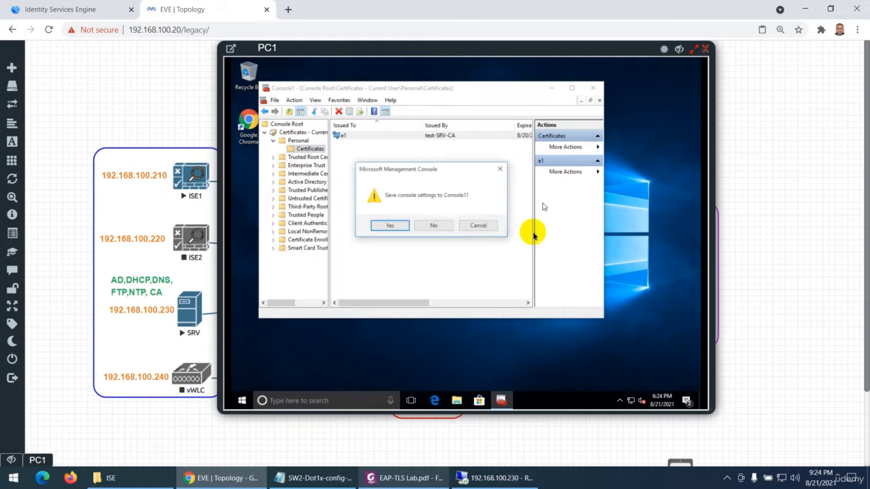
pyautogui.click(434, 227)
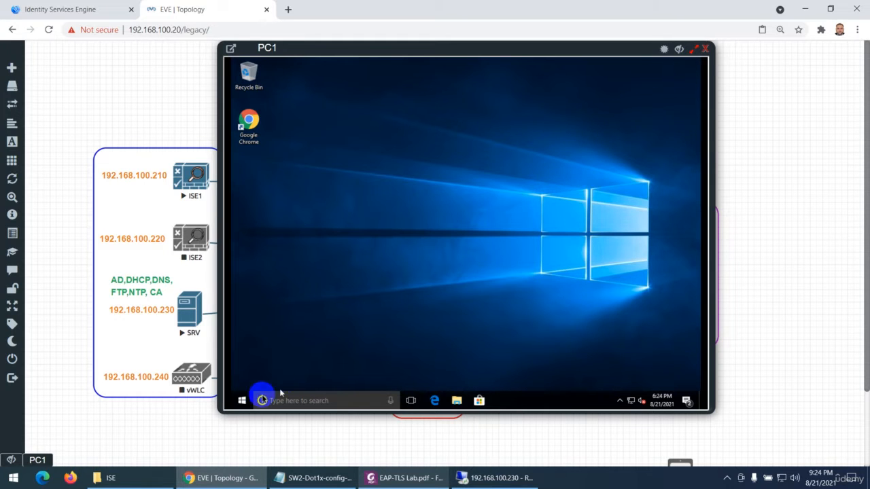
# Shut down PC1 and hide its console window from the topology
pyautogui.click(243, 401)
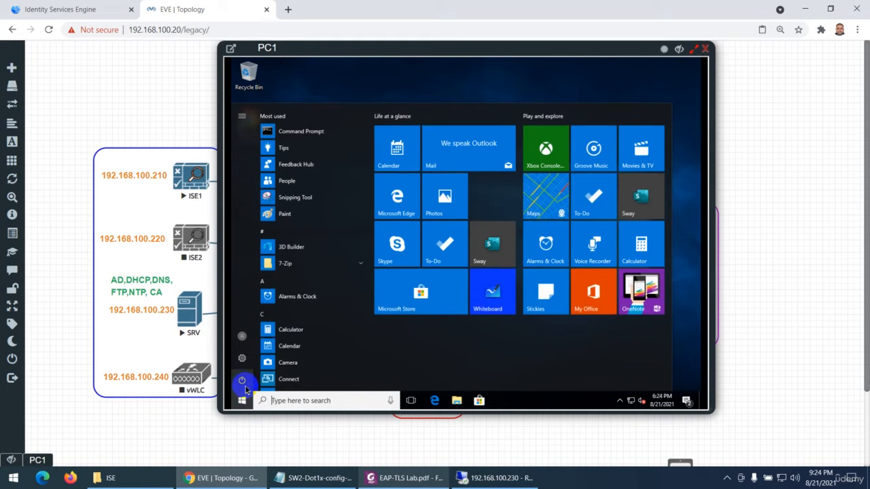
pyautogui.click(242, 382)
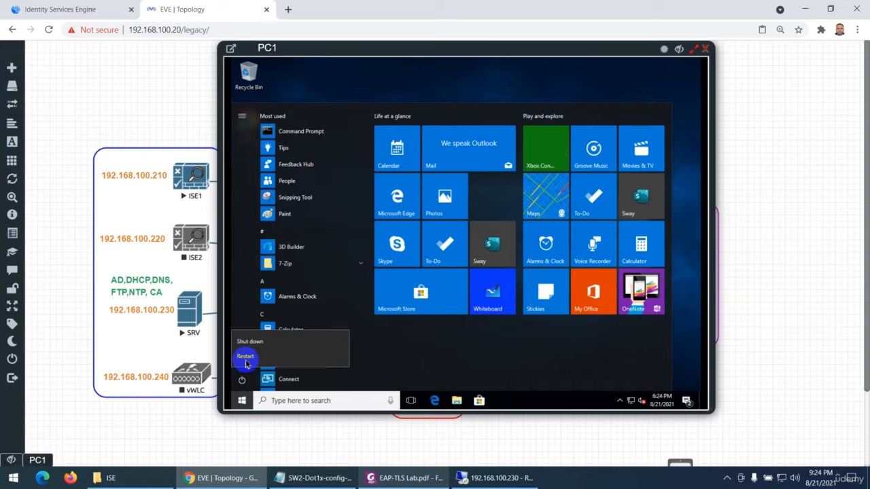
pyautogui.click(249, 345)
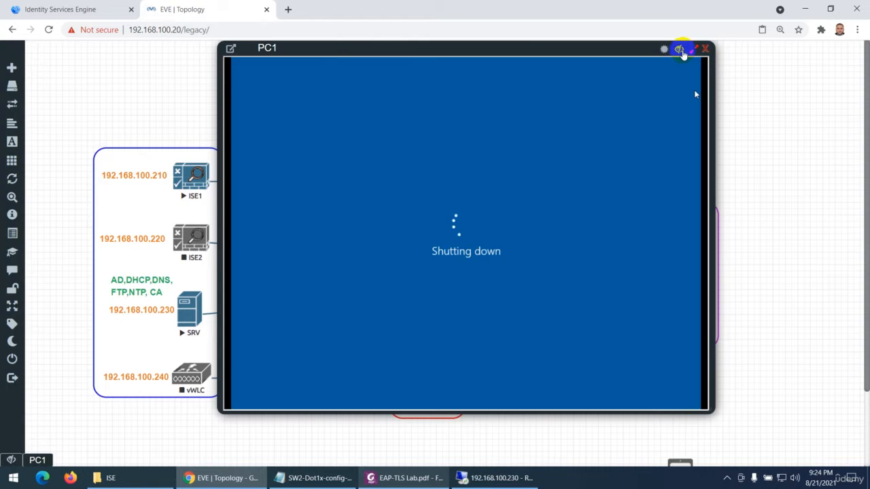
pyautogui.click(680, 51)
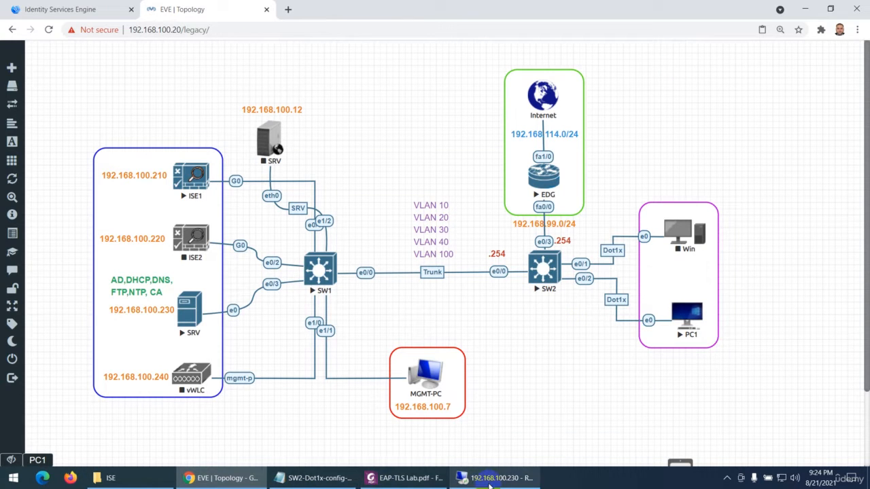
# Review SW2's Dot1X Configuration section in EAP-TLS Lab.pdf, from the AAA commands to the interface settings
pyautogui.click(407, 477)
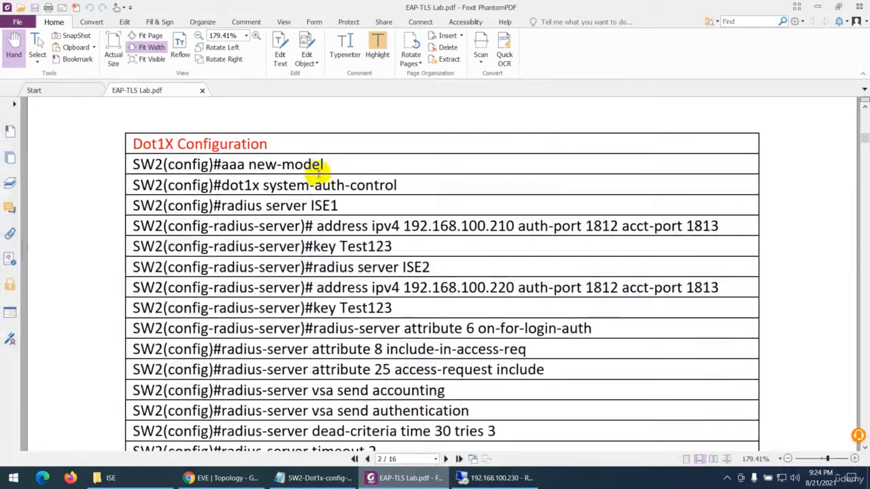
pyautogui.scroll(1, 234, 176)
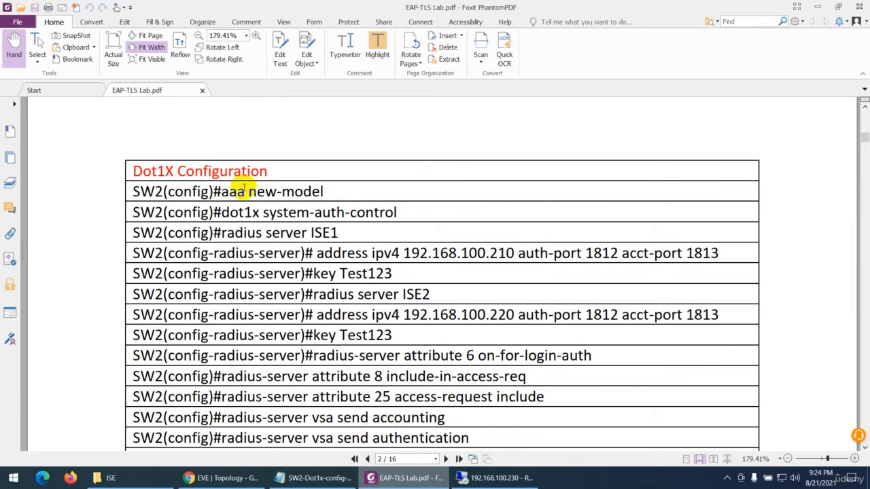
pyautogui.scroll(-10, 251, 212)
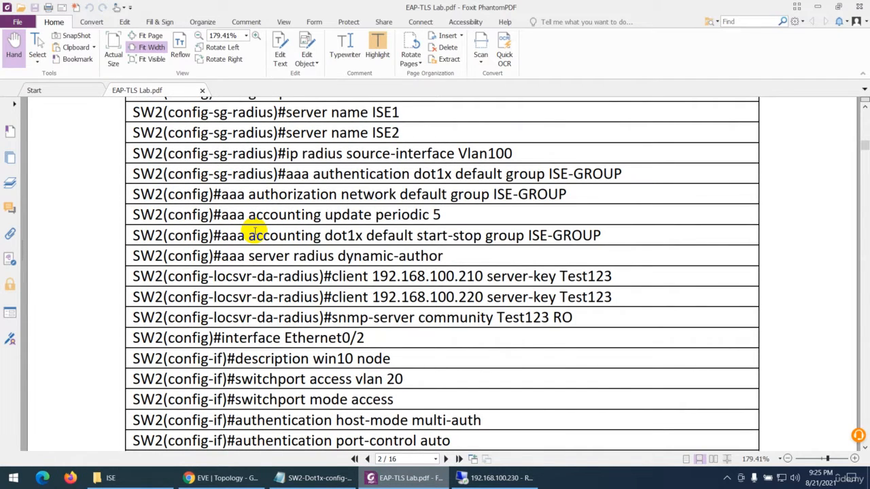
# Copy SW2's global AAA, RADIUS and SNMP commands, starting at aaa new-model, from SW2-Dot1x-config-EVE.txt
pyautogui.click(314, 478)
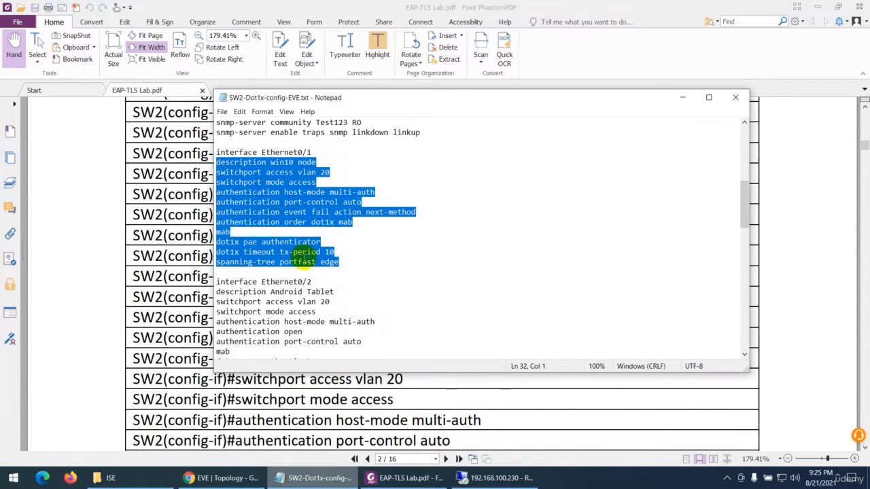
pyautogui.scroll(5, 304, 257)
pyautogui.moveTo(421, 281); pyautogui.dragTo(189, 122)
pyautogui.hotkey('ctrl', 'c')
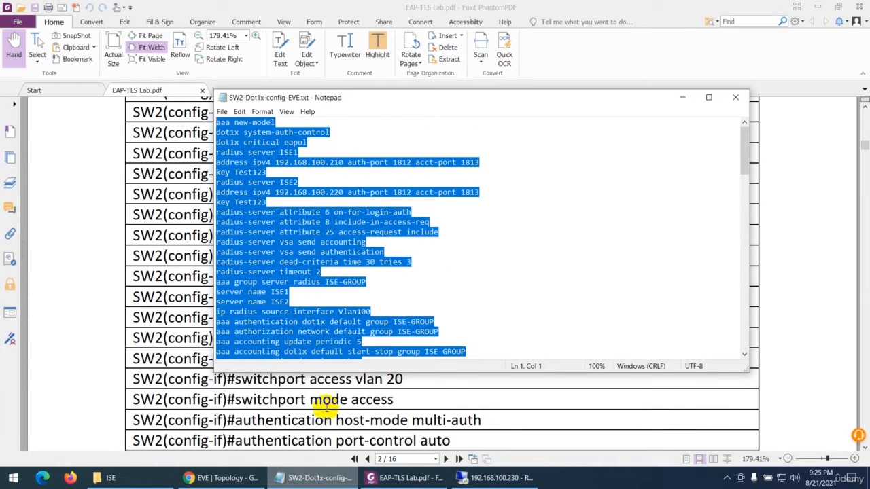
# Open SW2's console in EVE and enter global configuration mode from the terminal
pyautogui.click(217, 478)
pyautogui.click(545, 266)
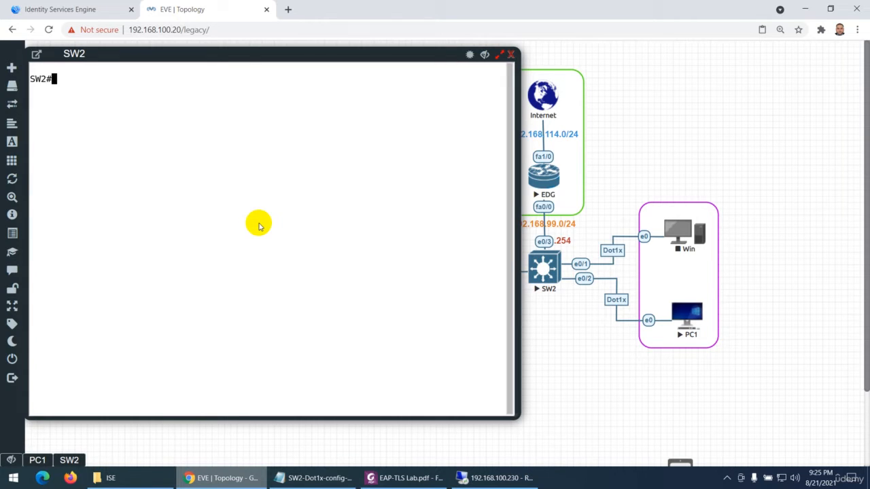
pyautogui.write('config')
pyautogui.press('Return')
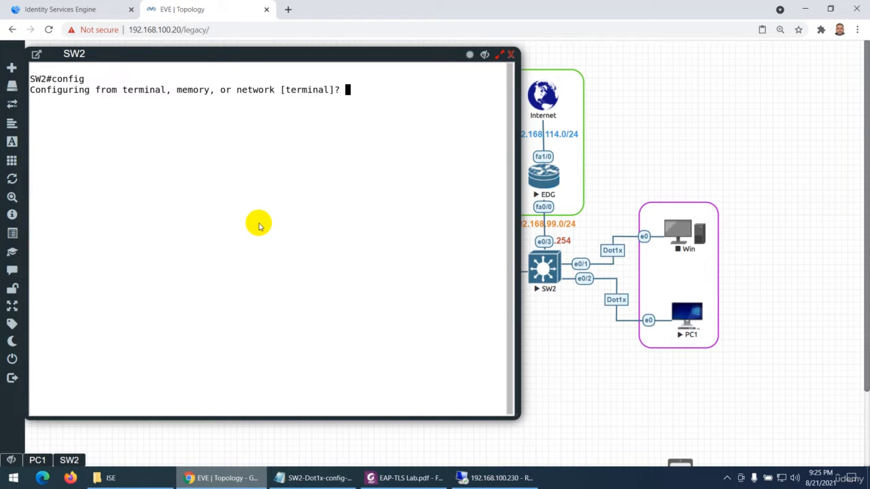
pyautogui.press('Return')
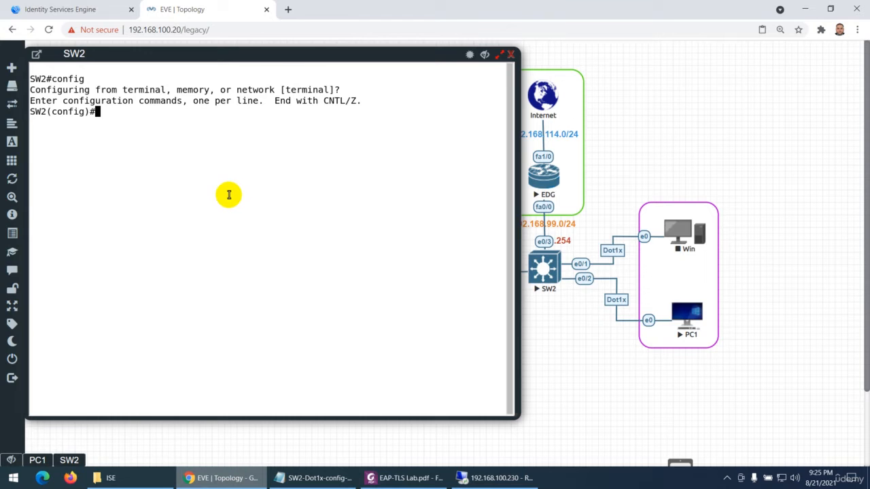
# Apply the copied global 802.1X commands on SW2, including the ISE1 and ISE2 RADIUS servers with shared keys, group ISE-GROUP, and SNMP settings
pyautogui.click(340, 473)
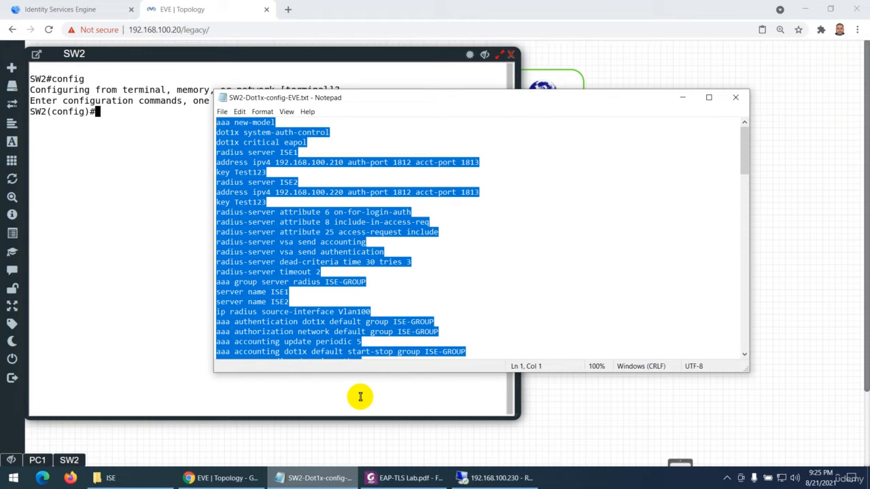
pyautogui.click(128, 178)
pyautogui.hotkey('ctrl', 'v')
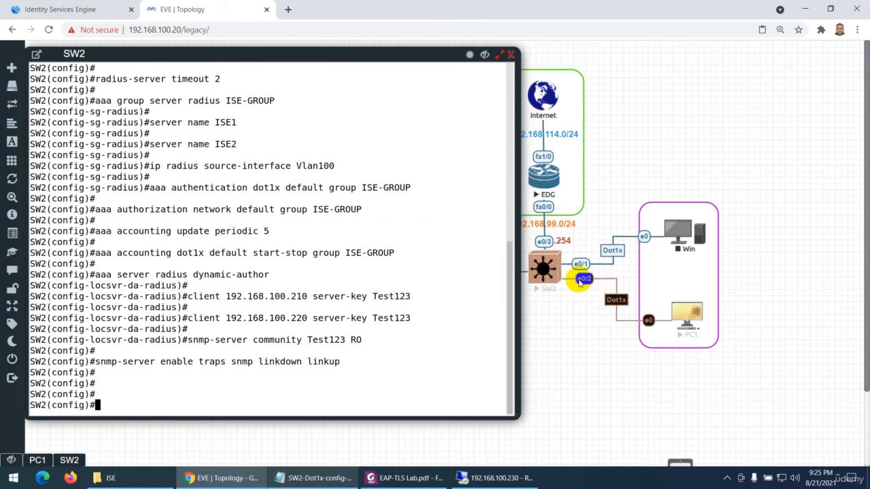
# Enter interface configuration mode for e0/2 on SW2
pyautogui.write('in')
pyautogui.press('Tab')
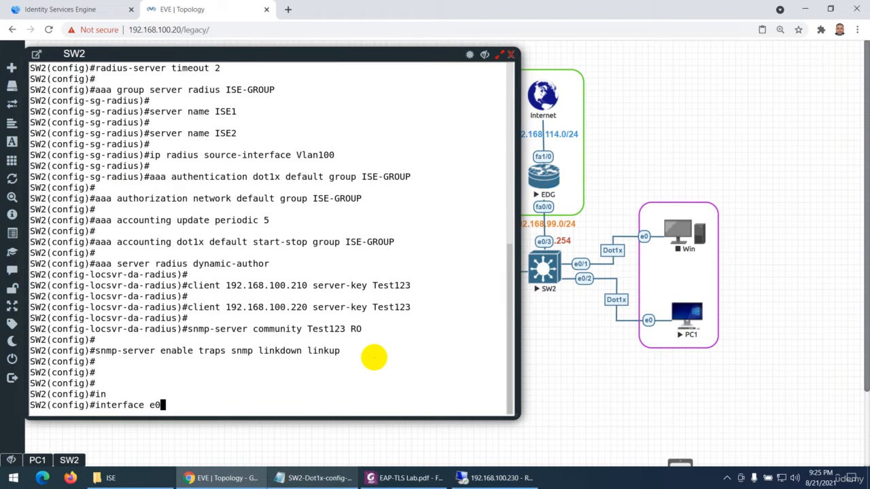
pyautogui.write('e0/2')
pyautogui.press('Return')
pyautogui.press('Return')
pyautogui.press('Return')
pyautogui.press('Return')
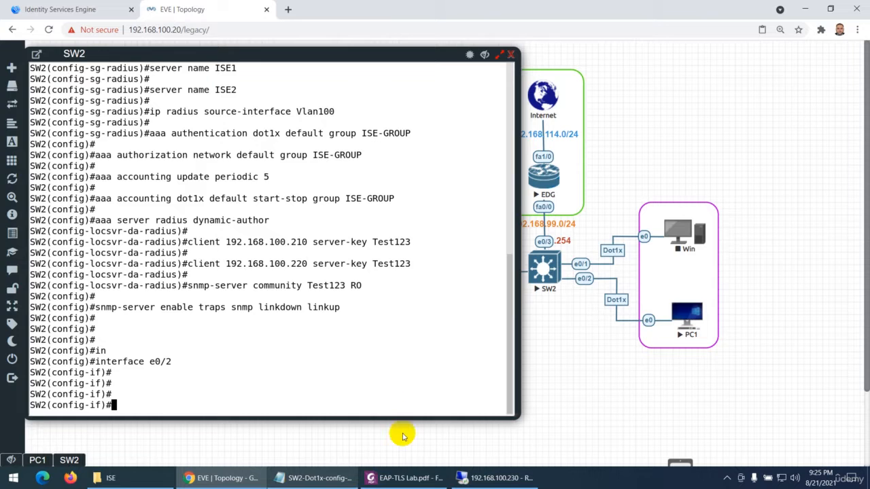
# Copy the Ethernet0/1 port commands, from description win10 node through spanning-tree portfast edge, in SW2-Dot1x-config-EVE.txt
pyautogui.click(319, 479)
pyautogui.scroll(-8, 296, 292)
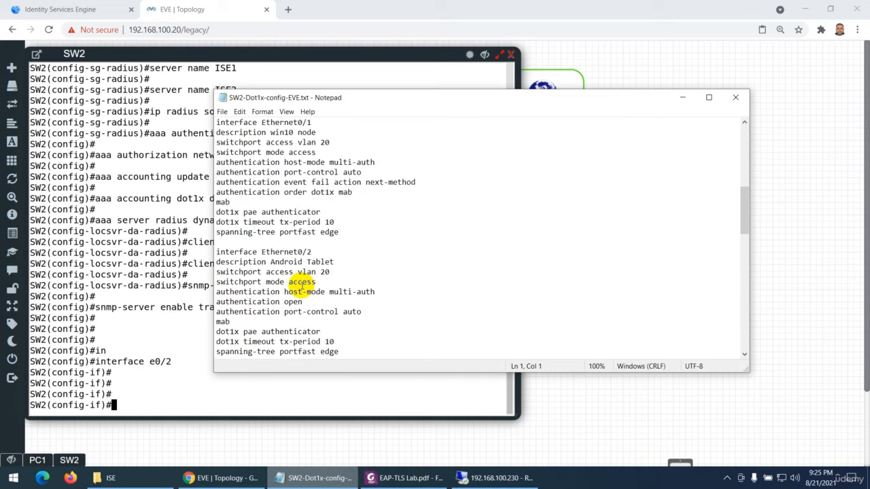
pyautogui.scroll(2, 262, 246)
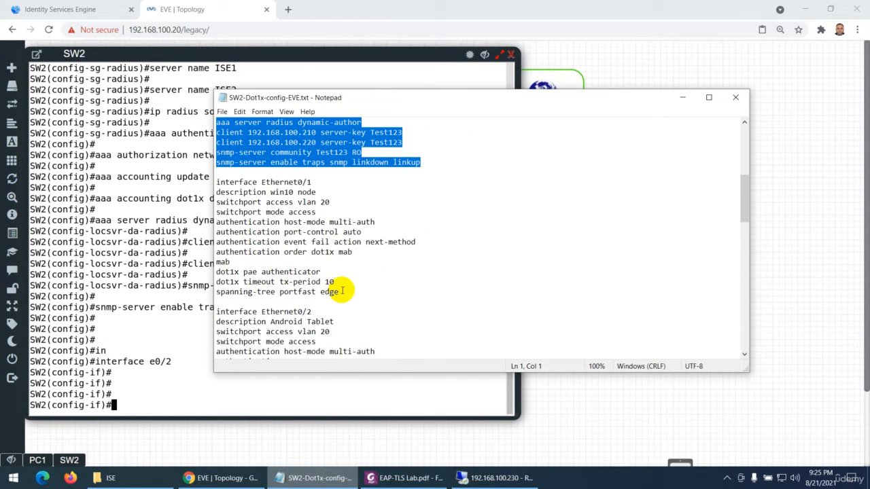
pyautogui.moveTo(340, 291); pyautogui.dragTo(239, 193)
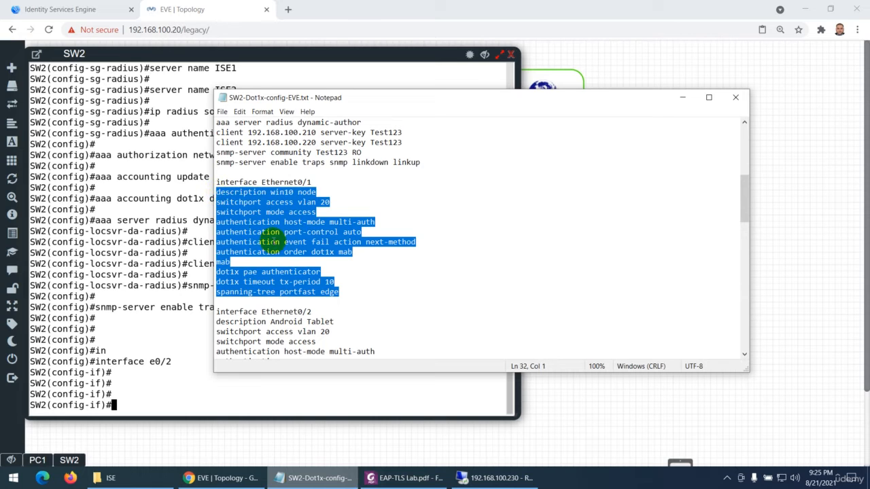
# Apply the copied 802.1X port commands to e0/2 on SW2 and enable the port with no sh, leaving configuration mode
pyautogui.click(152, 387)
pyautogui.write('description win10 node switchport access vlan 20 switchport mode access authentication host-mode multi-auth authentication port-control auto authentication event fail action next-method authentication order dot1x mab mab dot1x pae authenticator dot1x timeout tx-period 10 spanning-tree portfast edge')
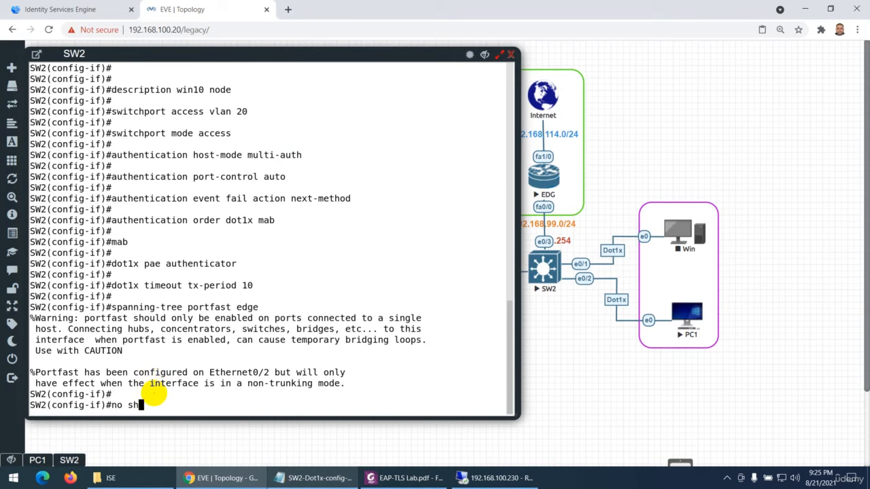
pyautogui.press('Return')
pyautogui.press('Return')
pyautogui.press('Return')
pyautogui.press('Return')
pyautogui.hotkey('ctrl', 'z')
pyautogui.press('Return')
pyautogui.press('Return')
pyautogui.press('Return')
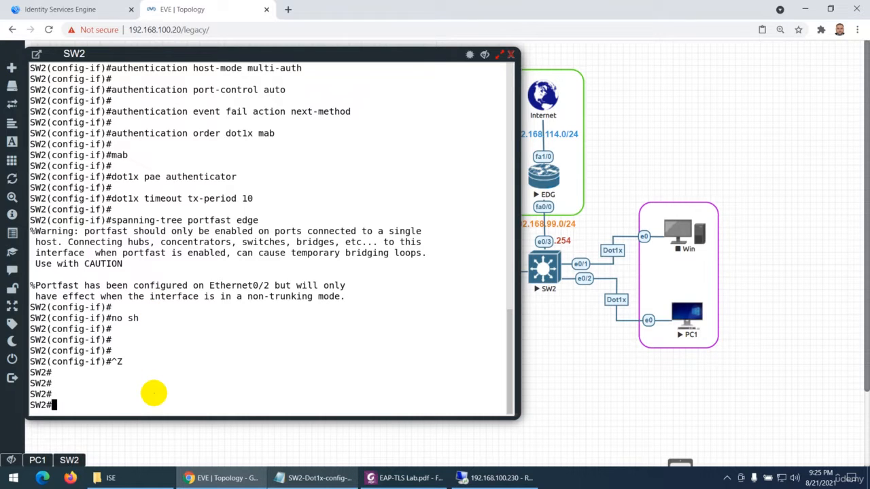
# Display the running configuration of interface e0/2 on SW2
pyautogui.write('show run')
pyautogui.press('Tab')
pyautogui.write('in')
pyautogui.press('Tab')
pyautogui.write('e')
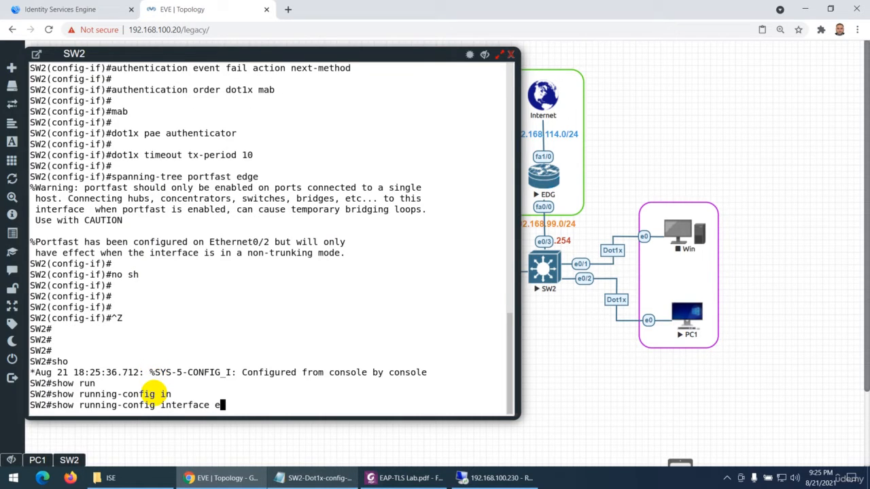
pyautogui.write('0/2')
pyautogui.press('Return')
pyautogui.press('Return')
pyautogui.press('Return')
pyautogui.press('Return')
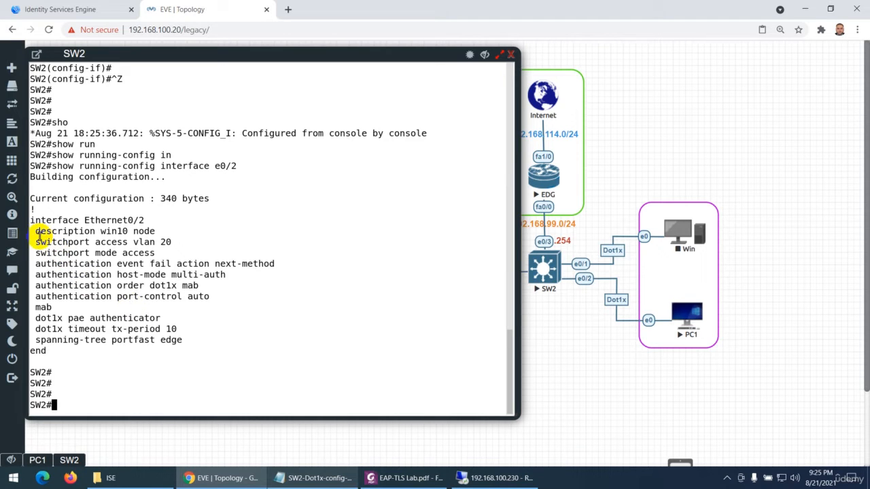
# Review e0/2's description, VLAN, authentication, MAB, dot1x and portfast lines, and close SW2's console
pyautogui.moveTo(39, 234); pyautogui.dragTo(151, 233)
pyautogui.moveTo(97, 242); pyautogui.dragTo(249, 265)
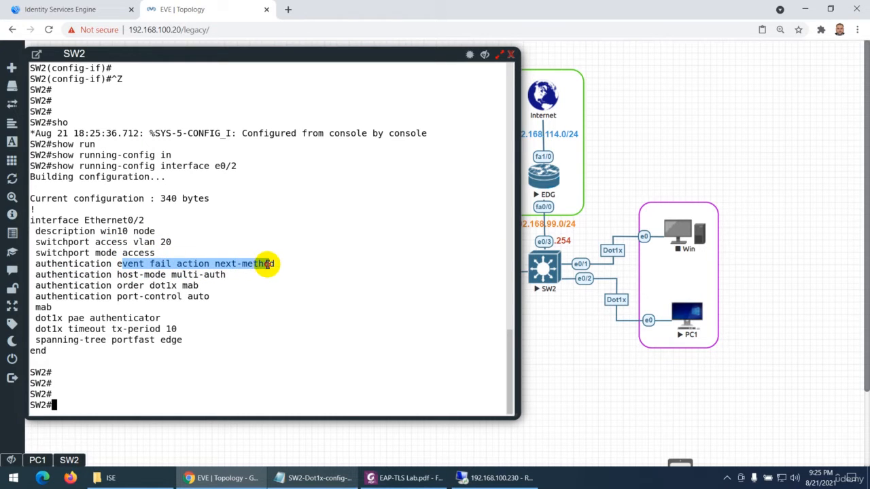
pyautogui.moveTo(138, 275); pyautogui.dragTo(226, 274)
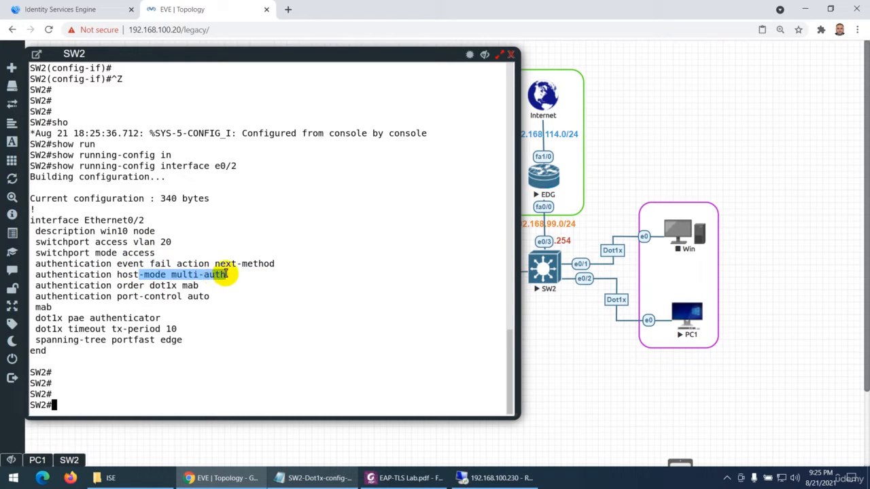
pyautogui.moveTo(144, 286); pyautogui.dragTo(207, 286)
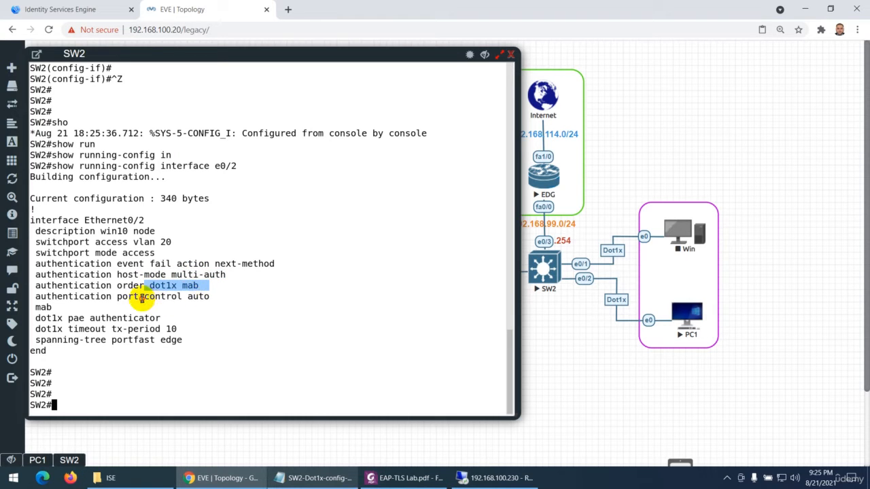
pyautogui.moveTo(140, 297); pyautogui.dragTo(231, 297)
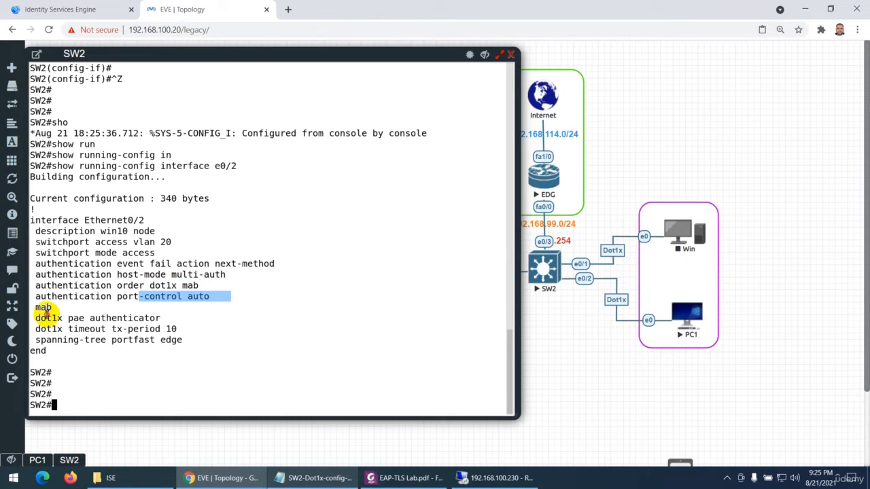
pyautogui.moveTo(37, 309); pyautogui.dragTo(149, 340)
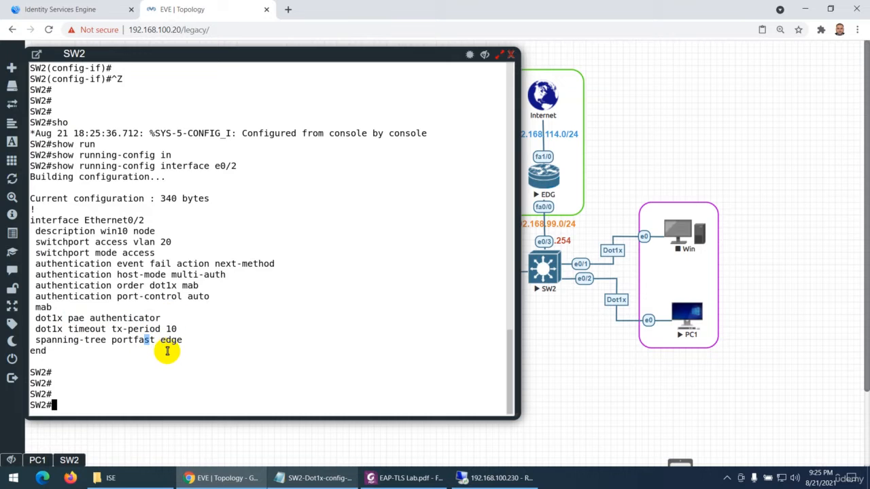
pyautogui.click(509, 56)
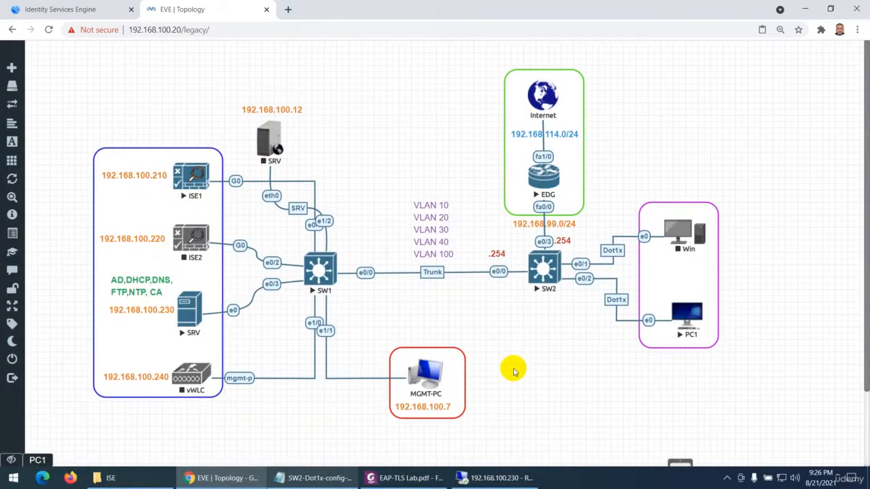
# Stop the PC1 node in the EVE topology and dismiss the notification
pyautogui.rightClick(687, 314)
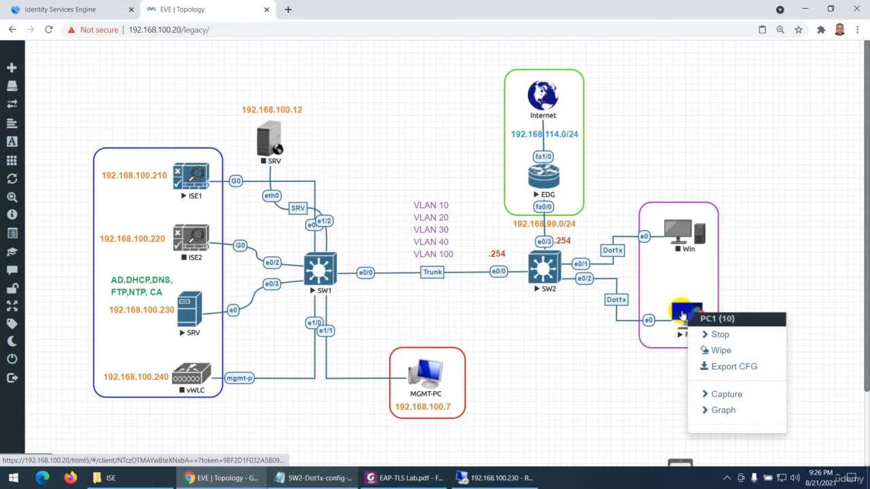
pyautogui.click(716, 337)
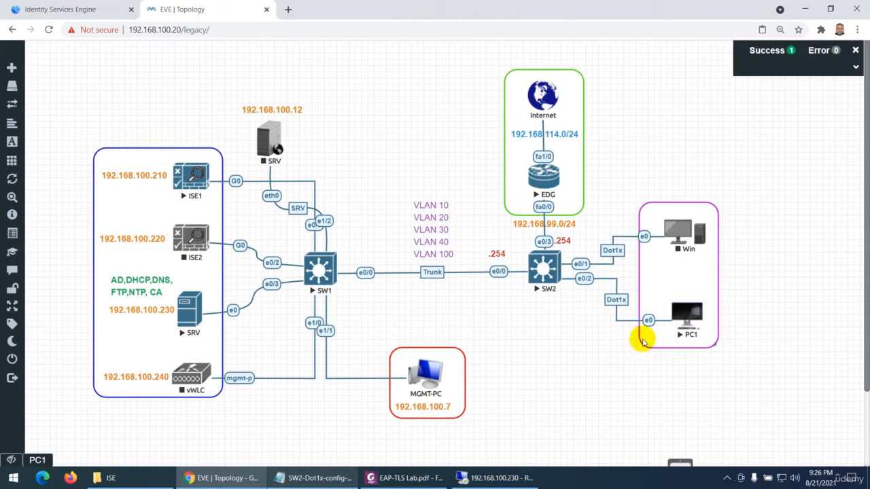
pyautogui.click(855, 51)
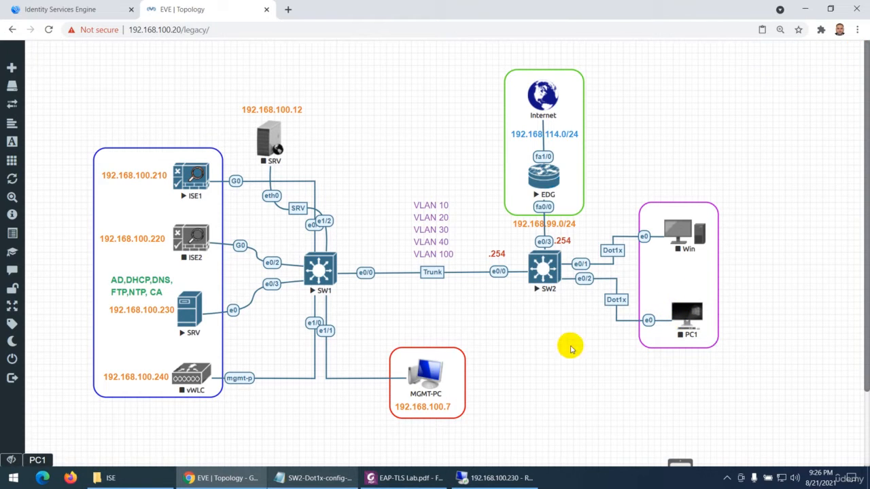
# Consult the Add Network Device section of EAP-TLS Lab.pdf and open the network devices list in Identity Services Engine
pyautogui.click(411, 479)
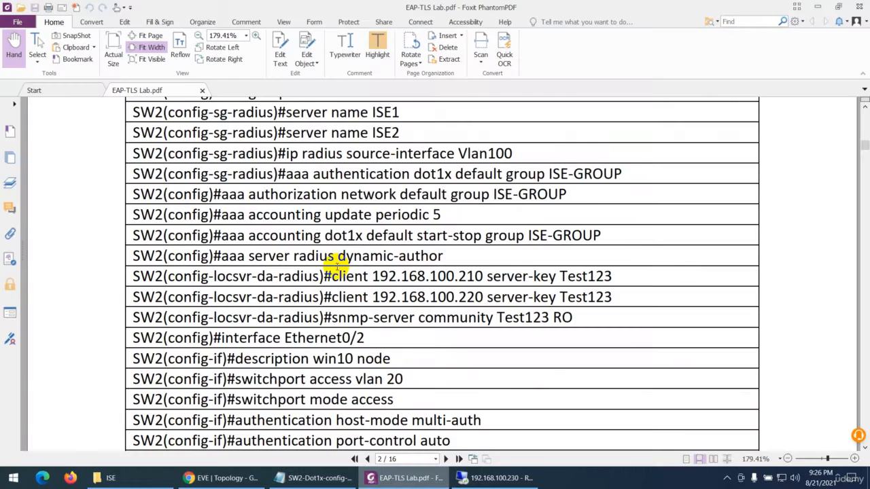
pyautogui.scroll(-10, 343, 268)
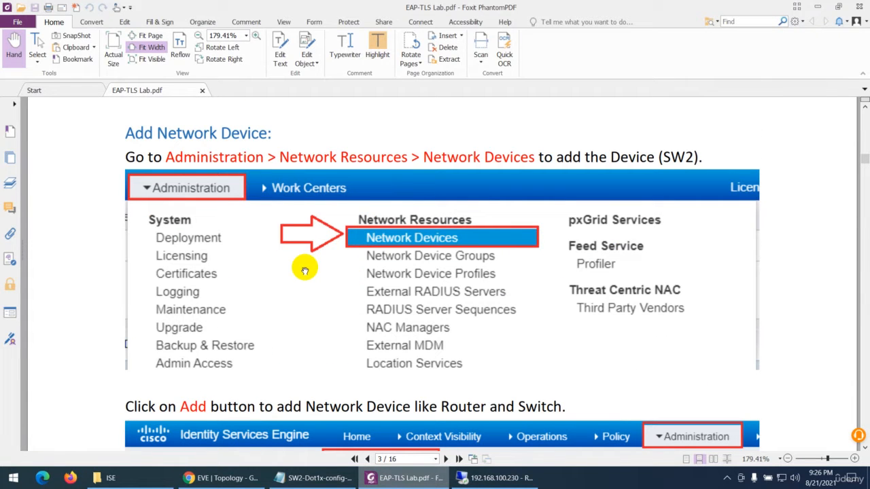
pyautogui.click(216, 478)
pyautogui.click(70, 10)
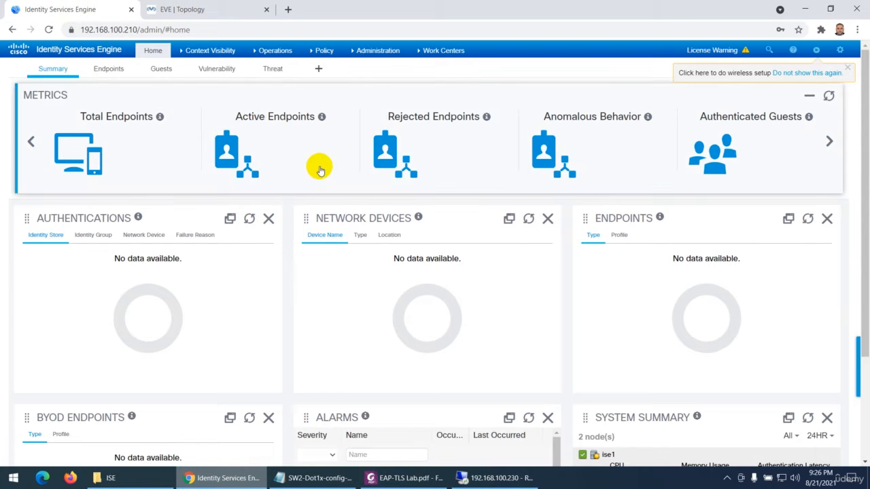
pyautogui.click(373, 53)
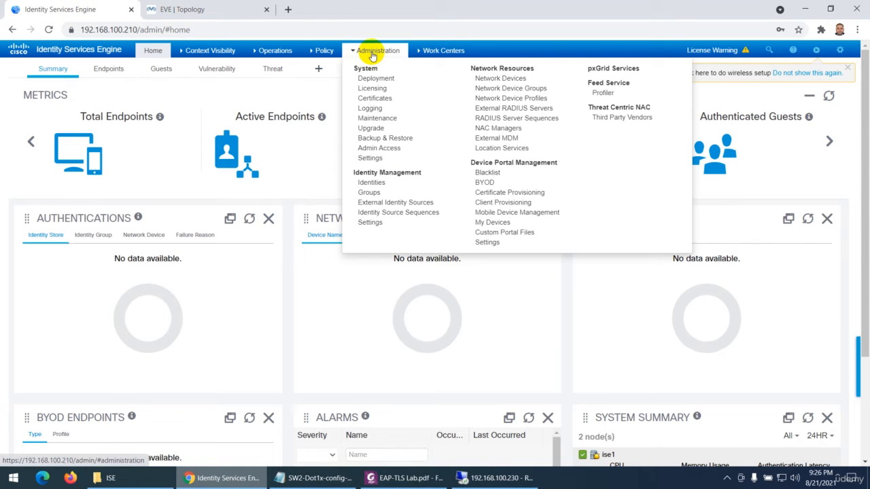
pyautogui.click(491, 79)
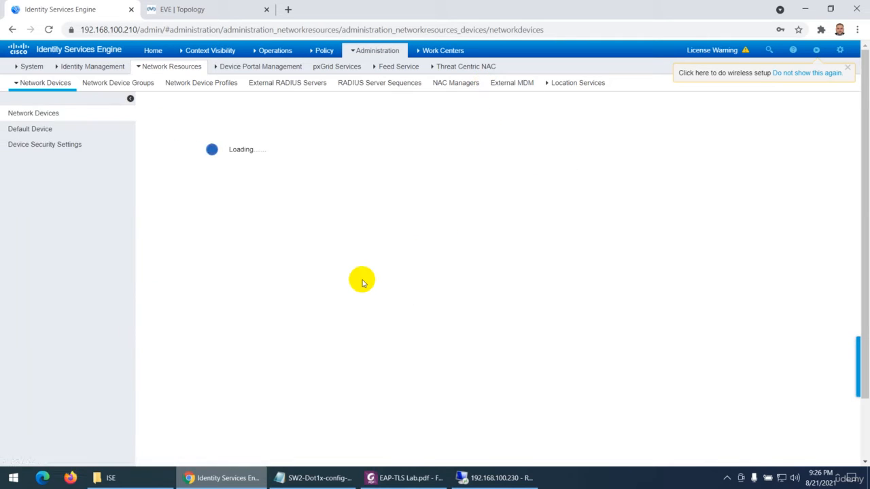
# Check SW2's network device entry, including its IP address, RADIUS and SNMP settings, and return to the device list
pyautogui.click(169, 167)
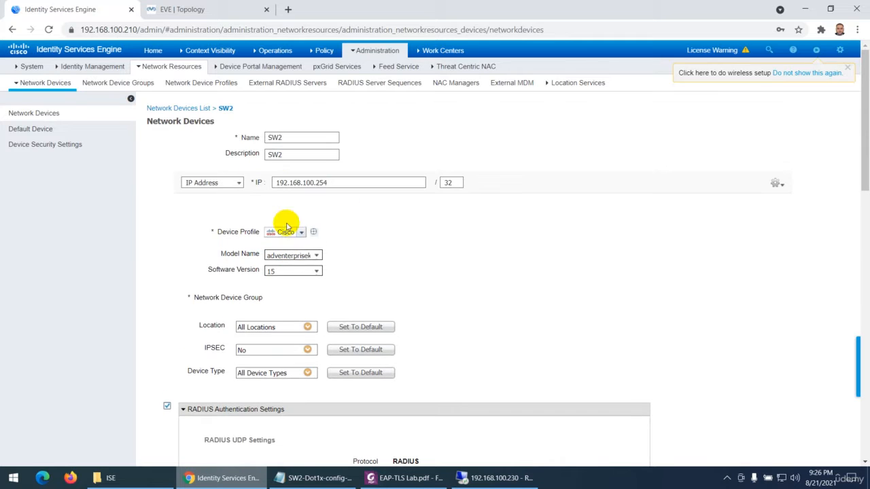
pyautogui.scroll(-1, 307, 188)
pyautogui.scroll(-6, 320, 224)
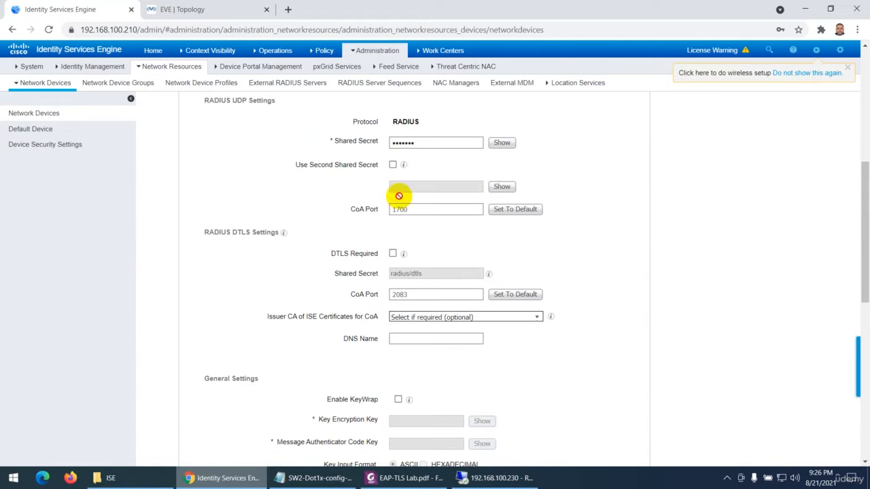
pyautogui.scroll(-5, 394, 217)
pyautogui.scroll(-3, 237, 252)
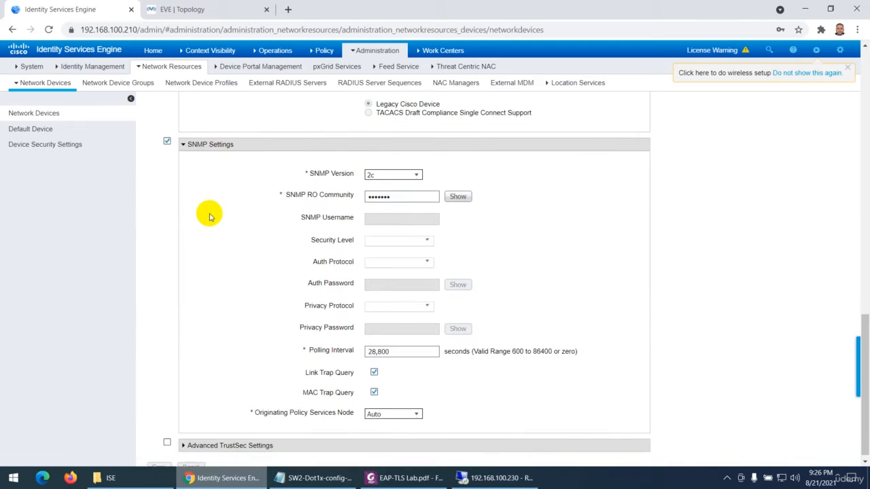
pyautogui.scroll(3, 213, 217)
pyautogui.click(34, 113)
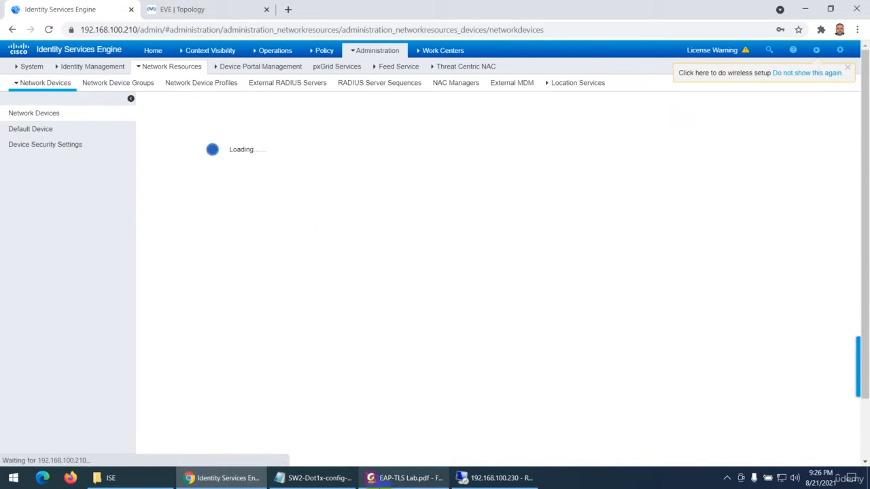
# Read EAP-TLS Lab.pdf through to Certificate Profile and highlight "EAP-TLS (Extensible Authentication Protocol – Transport Layer Security)" there
pyautogui.click(407, 478)
pyautogui.scroll(-10, 378, 285)
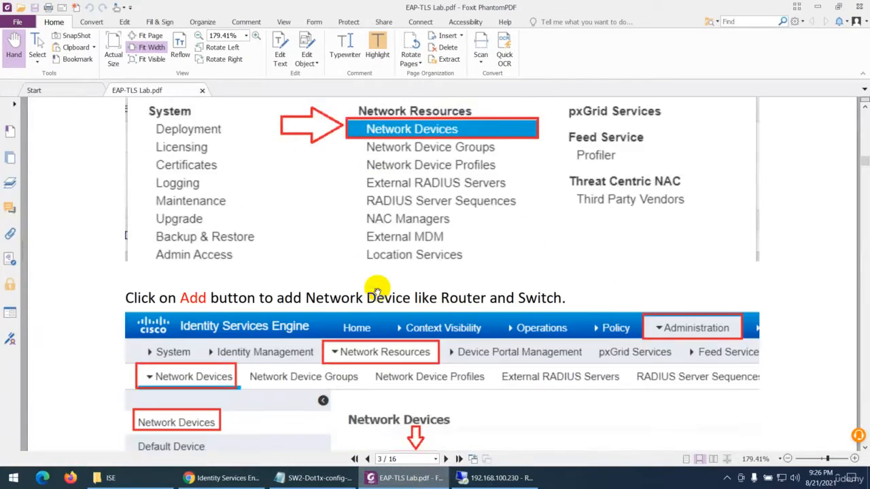
pyautogui.scroll(-8, 401, 323)
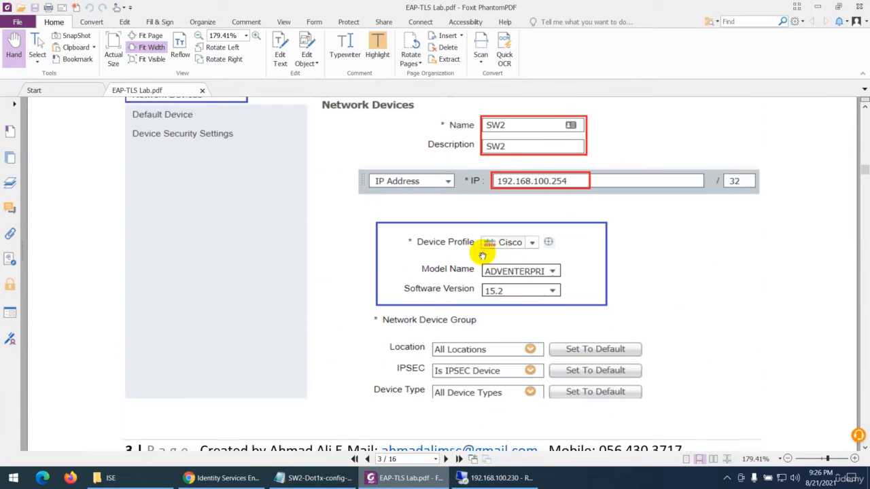
pyautogui.scroll(-12, 448, 231)
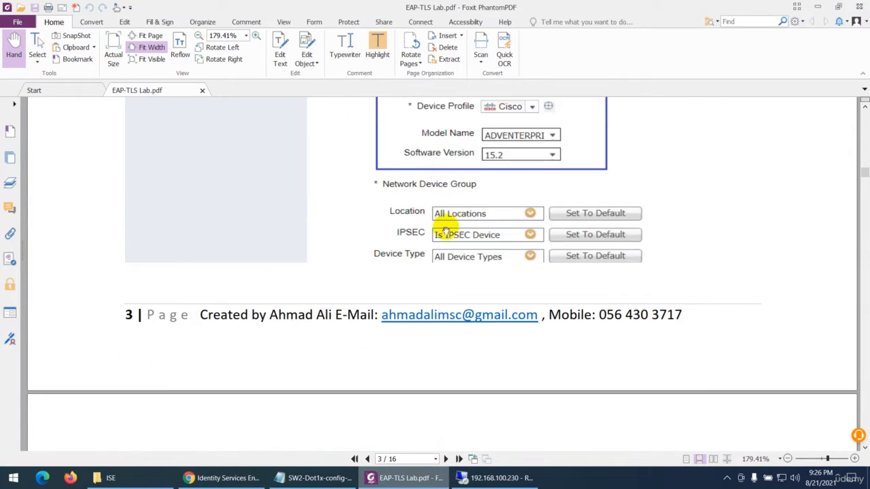
pyautogui.scroll(-15, 454, 255)
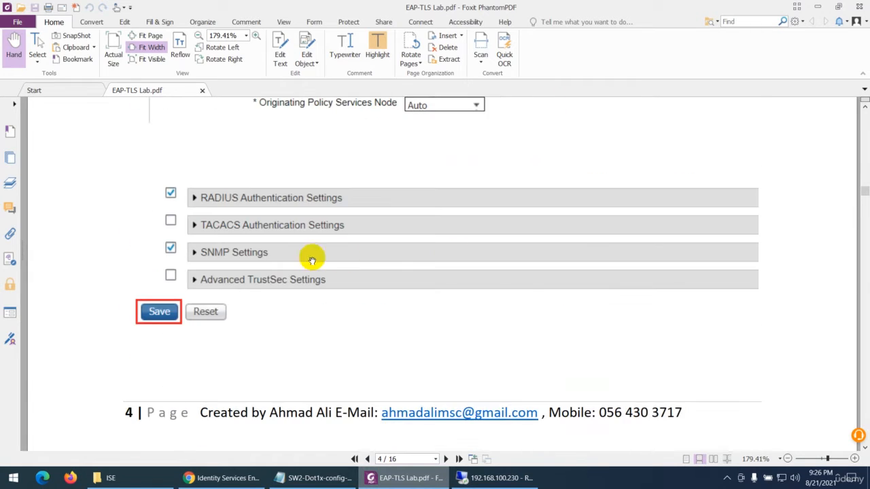
pyautogui.scroll(-15, 310, 253)
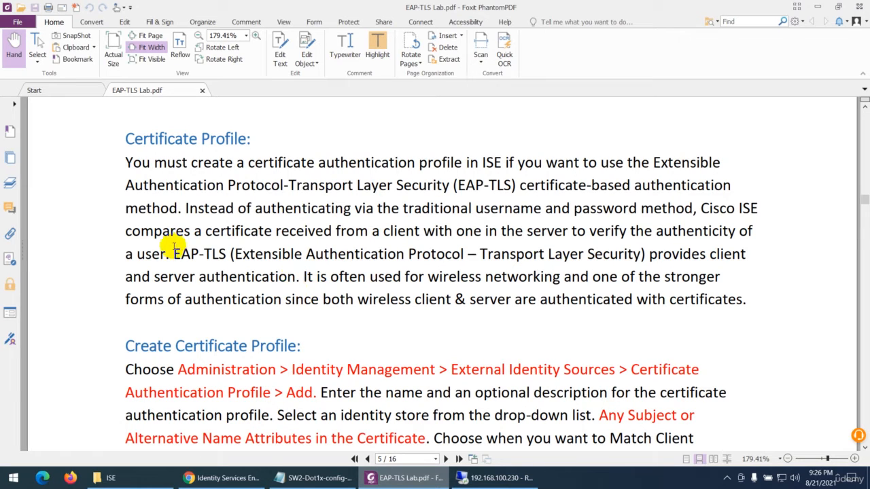
pyautogui.moveTo(174, 253); pyautogui.dragTo(652, 252)
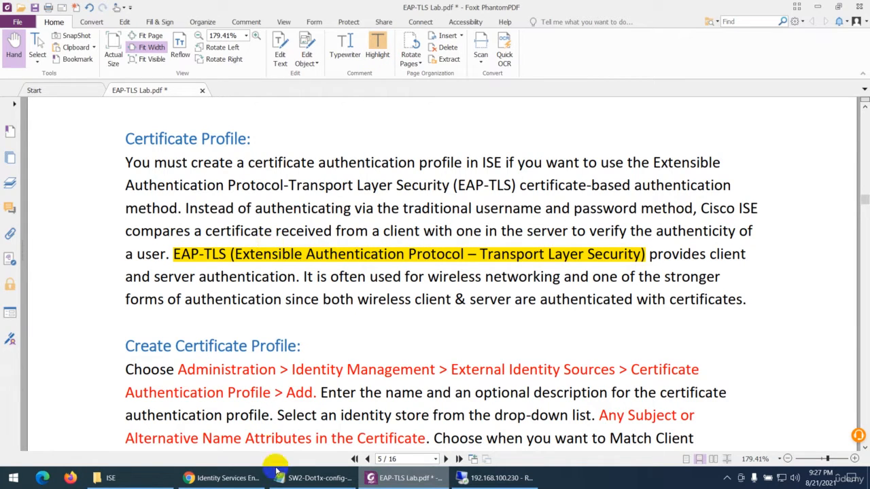
# Switch to Identity Services Engine and start a new certificate authentication profile named Test_Certificate_Profile under External Identity Sources
pyautogui.click(246, 481)
pyautogui.moveTo(353, 51)
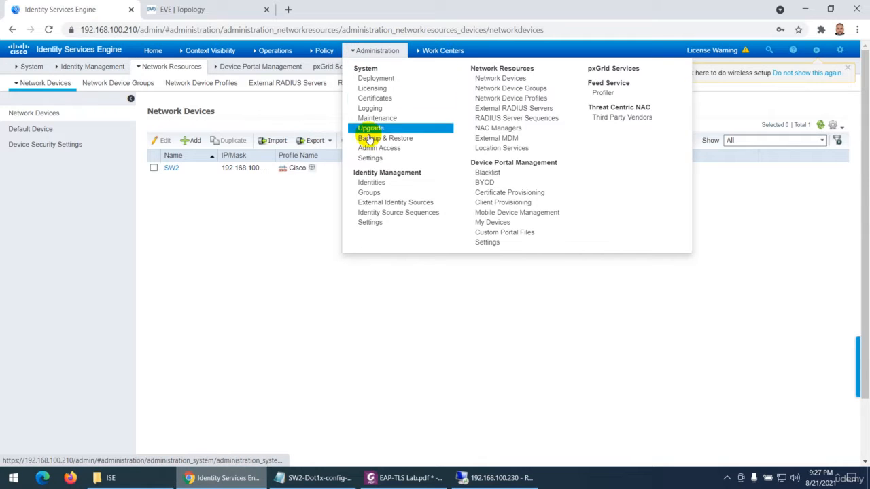
pyautogui.click(380, 204)
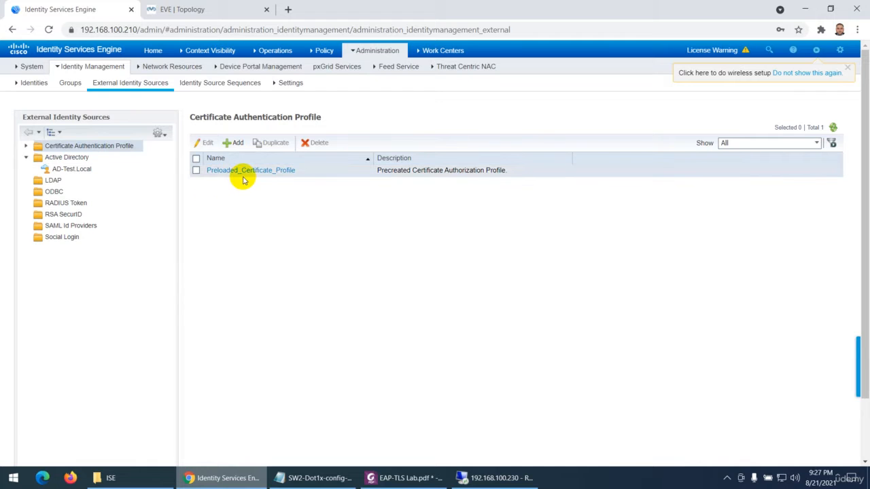
pyautogui.click(236, 144)
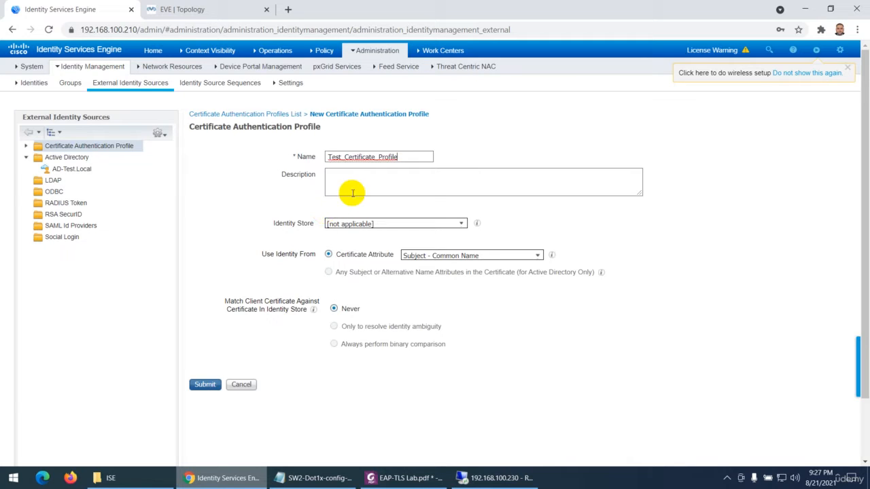
# Set the profile's identity store to AD-Test.Local, use any subject or alternative name attributes as identity, and submit it
pyautogui.click(462, 225)
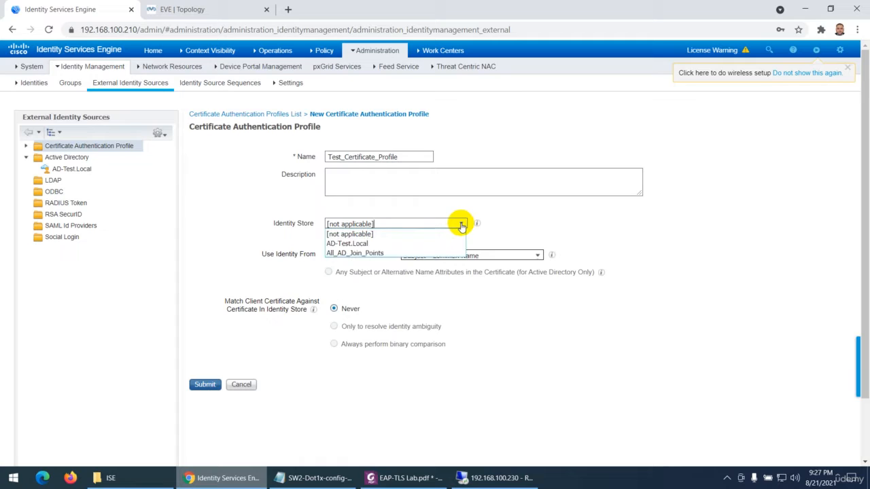
pyautogui.click(344, 243)
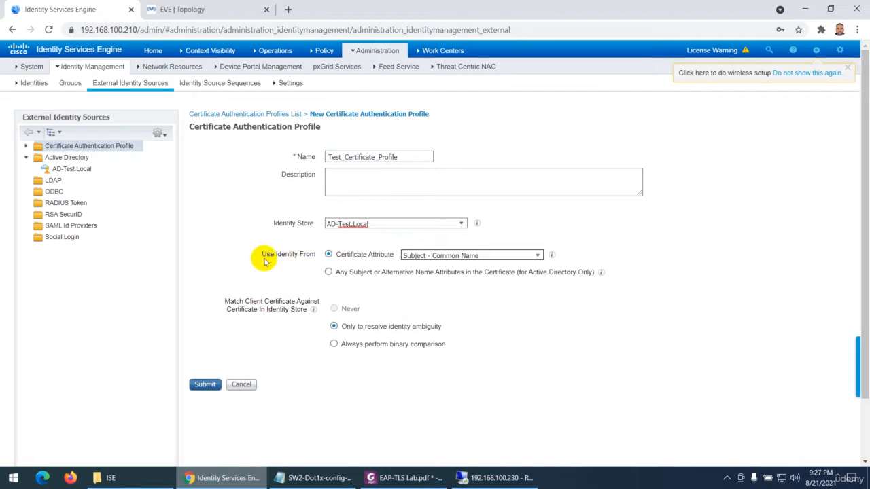
pyautogui.click(328, 272)
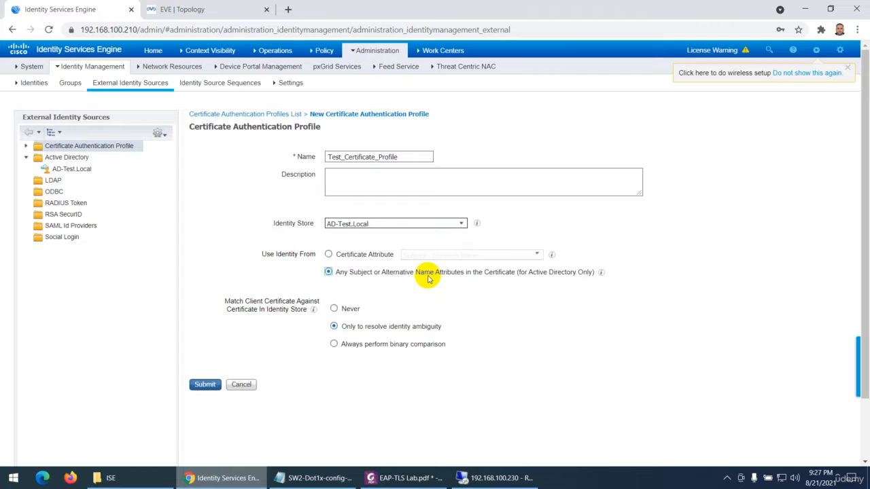
pyautogui.scroll(-1, 428, 278)
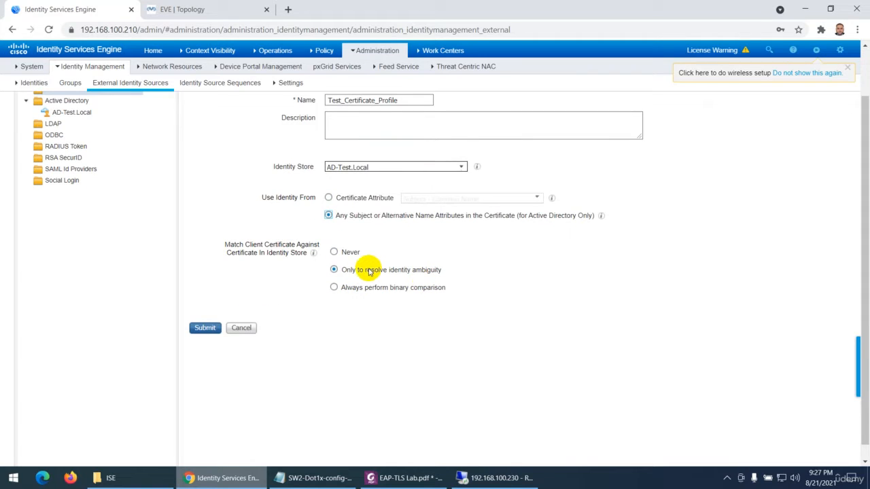
pyautogui.scroll(1, 369, 271)
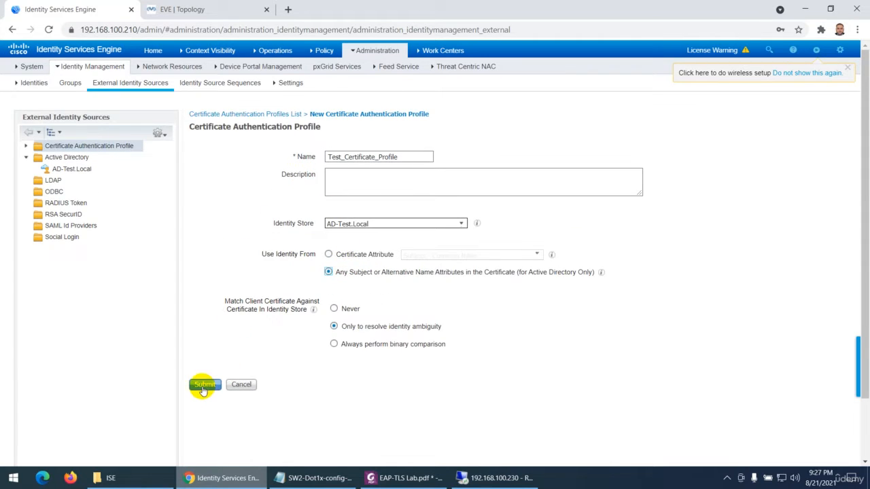
pyautogui.click(204, 385)
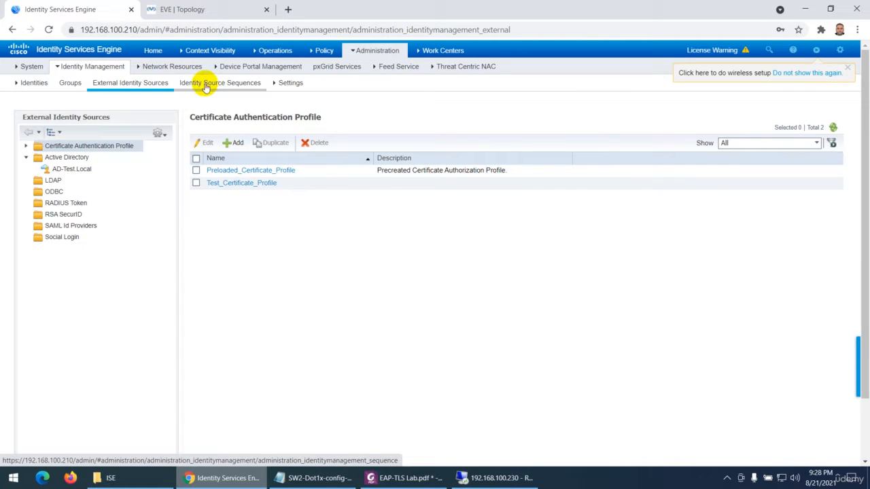
# In the AD_Internal_Store identity source sequence, enable certificate based authentication with Test_Certificate_Profile
pyautogui.click(205, 85)
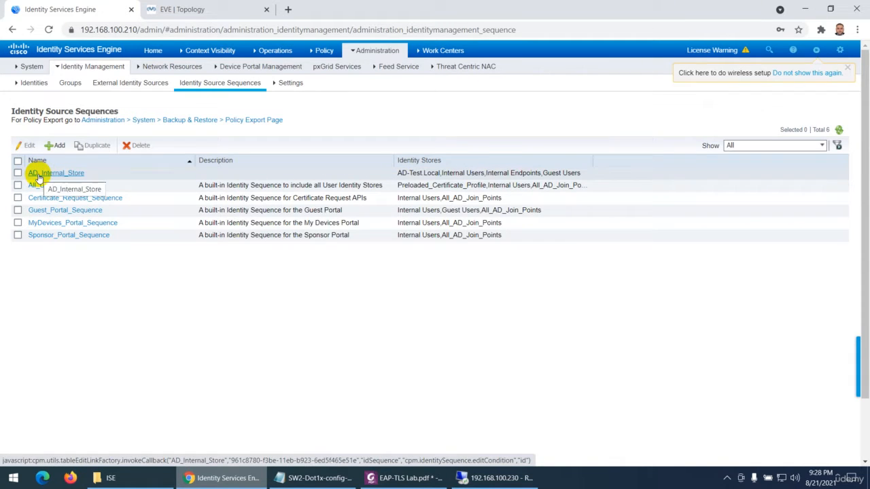
pyautogui.click(39, 174)
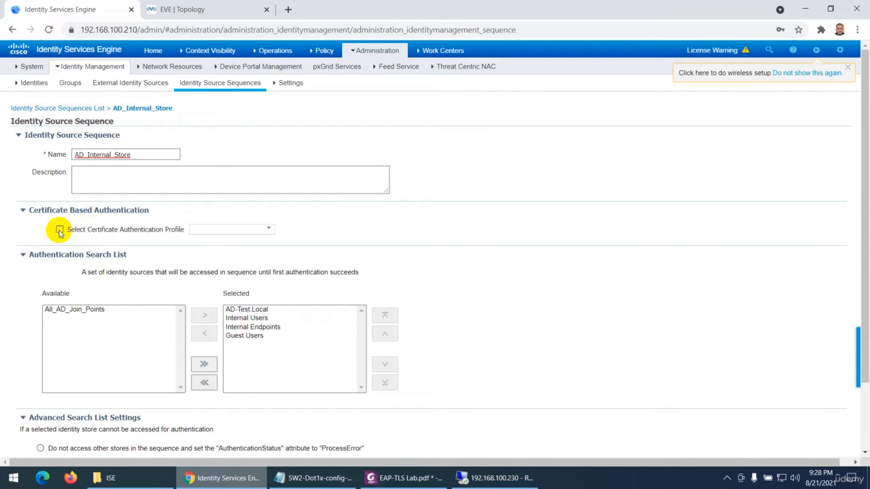
pyautogui.click(60, 231)
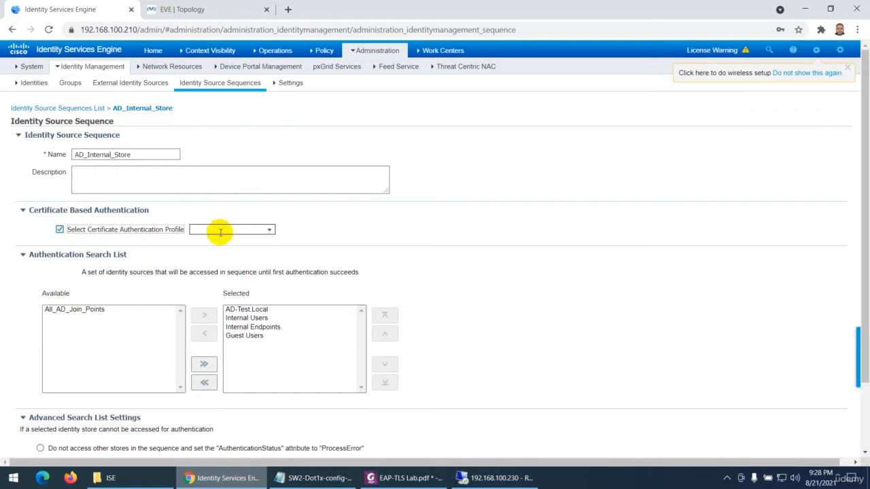
pyautogui.click(268, 231)
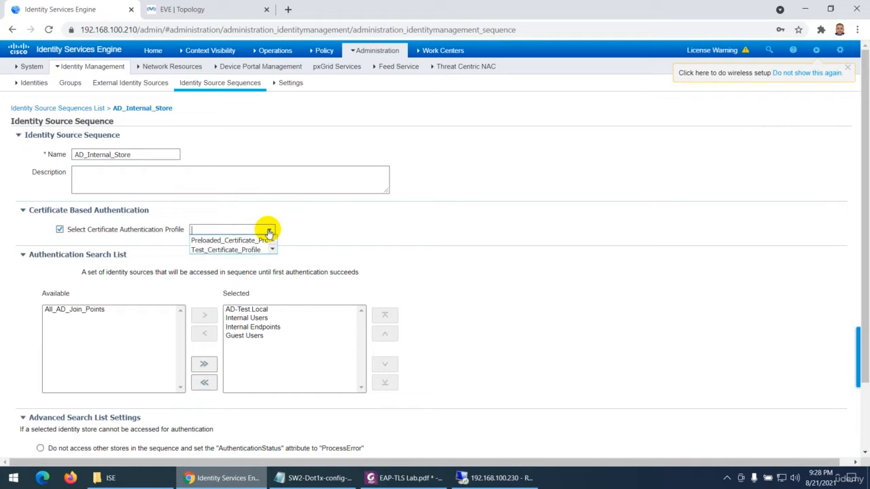
pyautogui.click(211, 251)
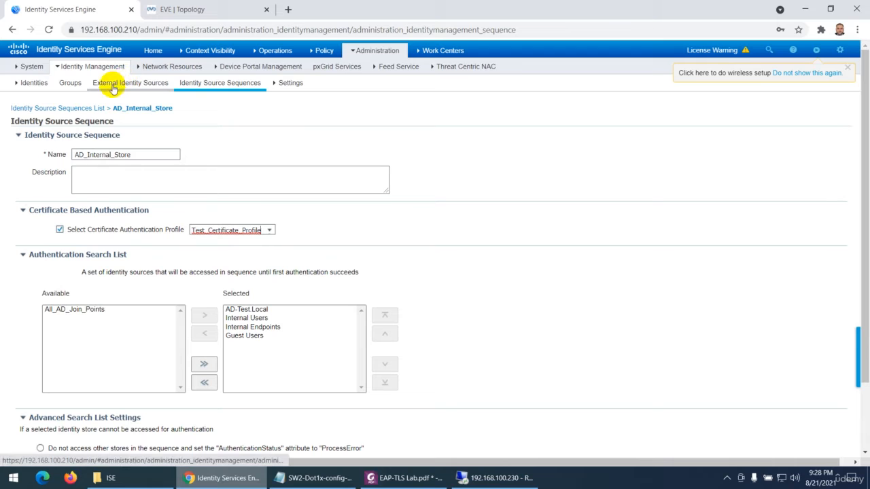
# Review the sequence's selected identity sources and advanced search list setting, and save AD_Internal_Store
pyautogui.click(254, 311)
pyautogui.scroll(-3, 277, 361)
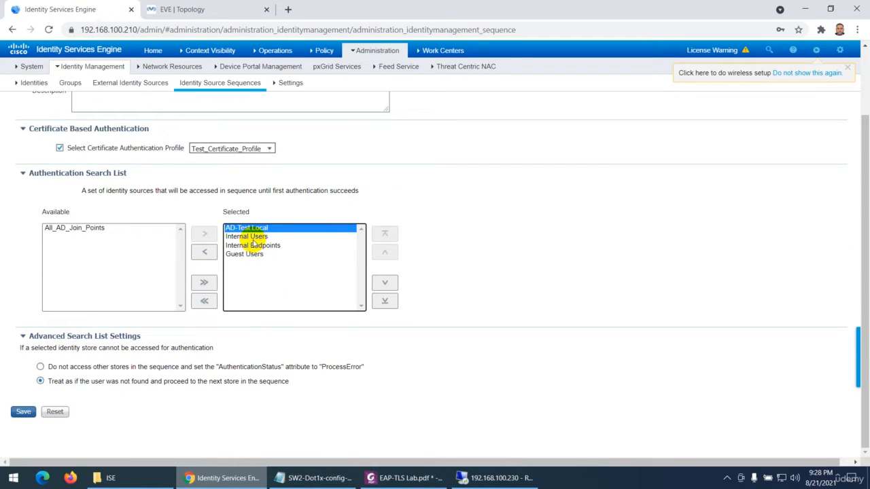
pyautogui.click(248, 236)
pyautogui.click(258, 245)
pyautogui.click(250, 255)
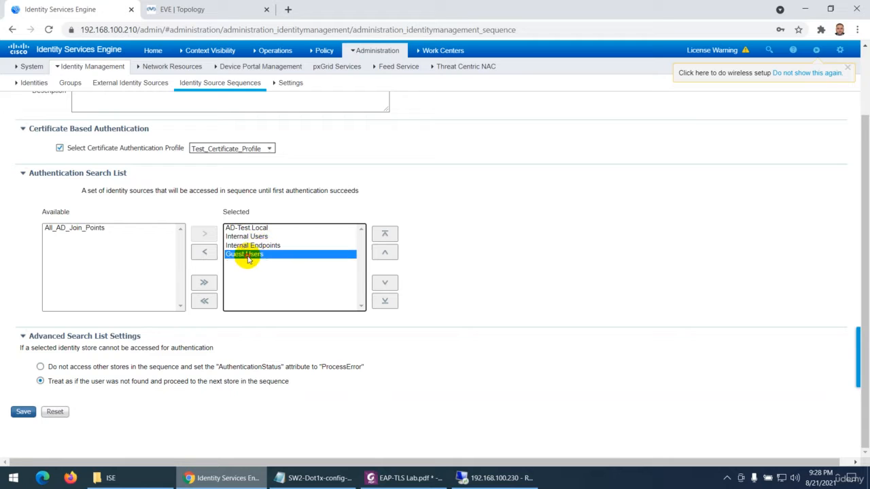
pyautogui.moveTo(50, 381); pyautogui.dragTo(156, 383)
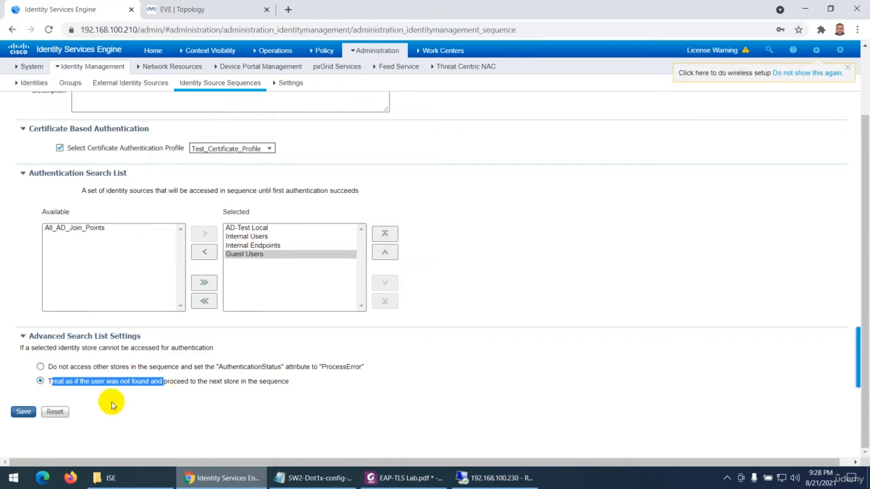
pyautogui.click(23, 412)
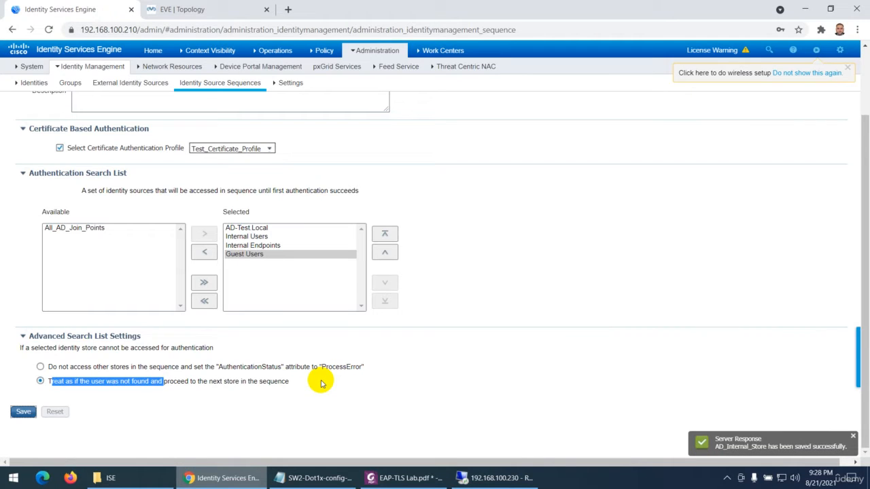
# Switch to EAP-TLS Lab.pdf and compare the Create Certificate Profile and Identity Source Sequence sections with the completed configuration
pyautogui.click(394, 480)
pyautogui.scroll(-3, 272, 197)
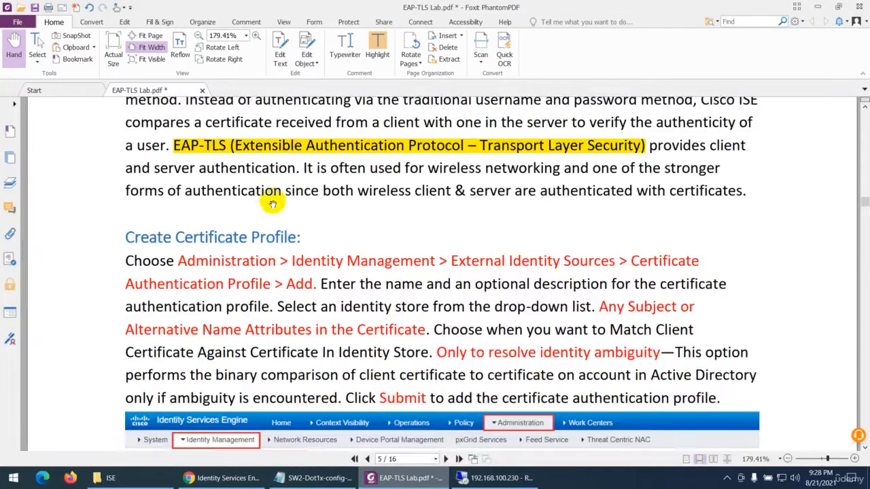
pyautogui.scroll(-10, 284, 265)
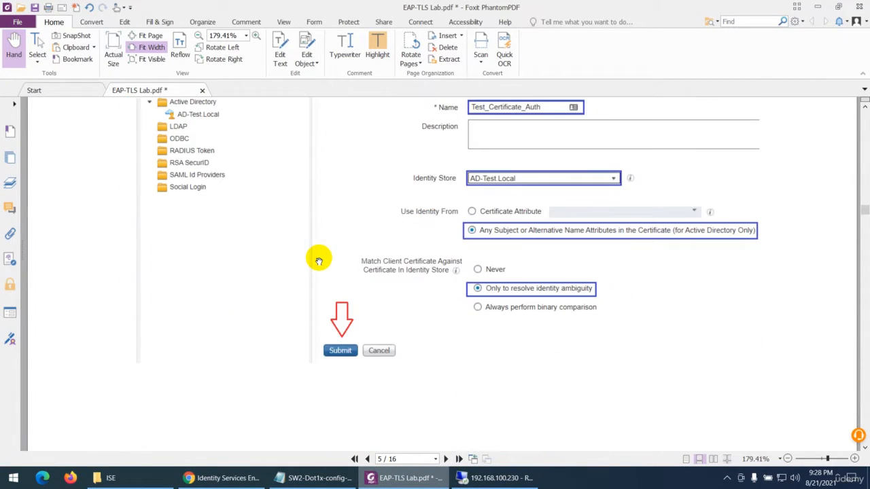
pyautogui.scroll(-10, 319, 260)
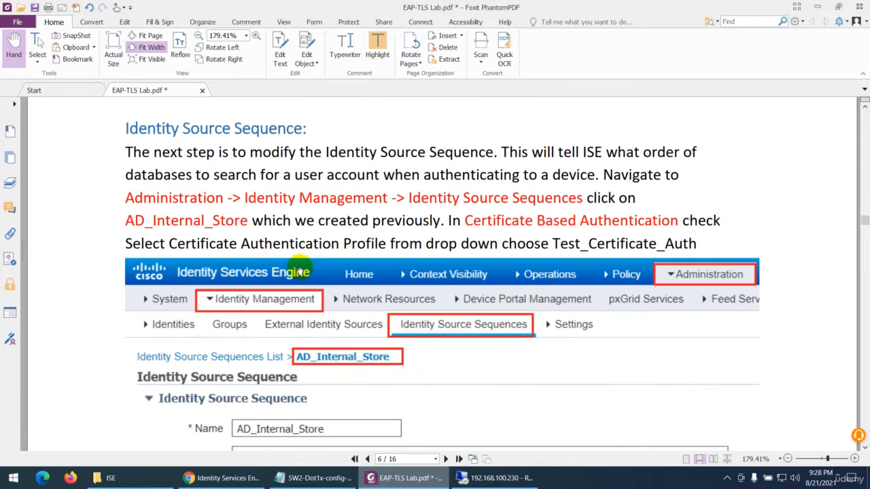
pyautogui.scroll(-6, 297, 247)
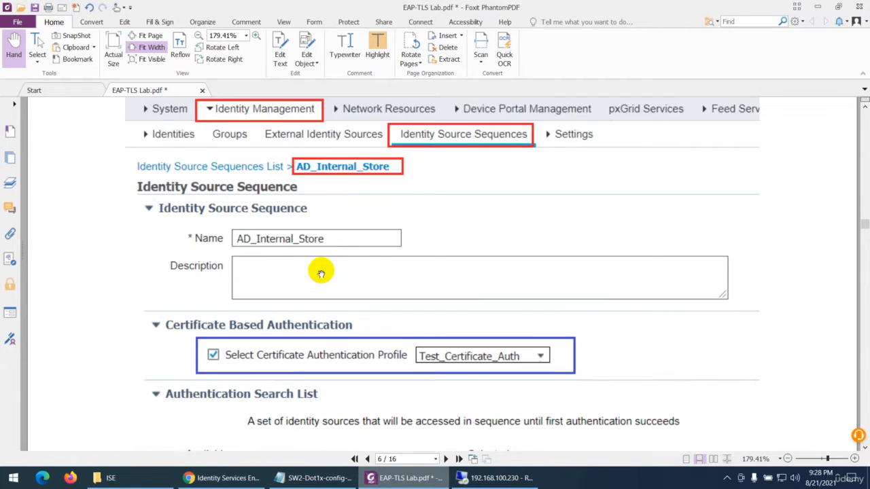
pyautogui.scroll(-2, 321, 273)
pyautogui.scroll(-2, 345, 298)
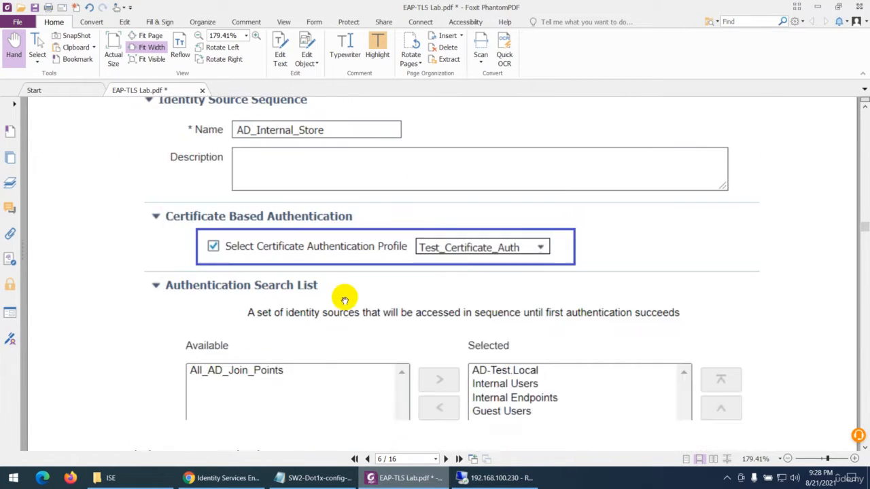
# Read the Define Allowed Protocols Service section of EAP-TLS Lab.pdf, including its service name and authentication protocol selections
pyautogui.scroll(-20, 344, 299)
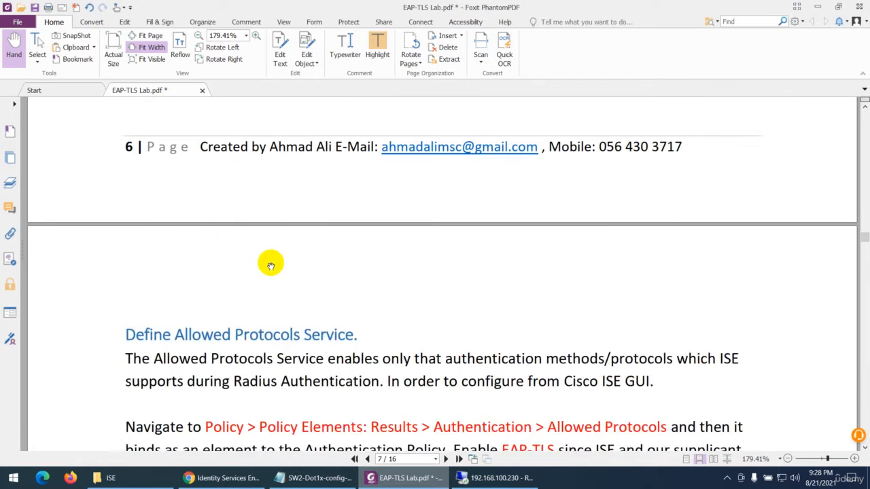
pyautogui.scroll(-8, 270, 265)
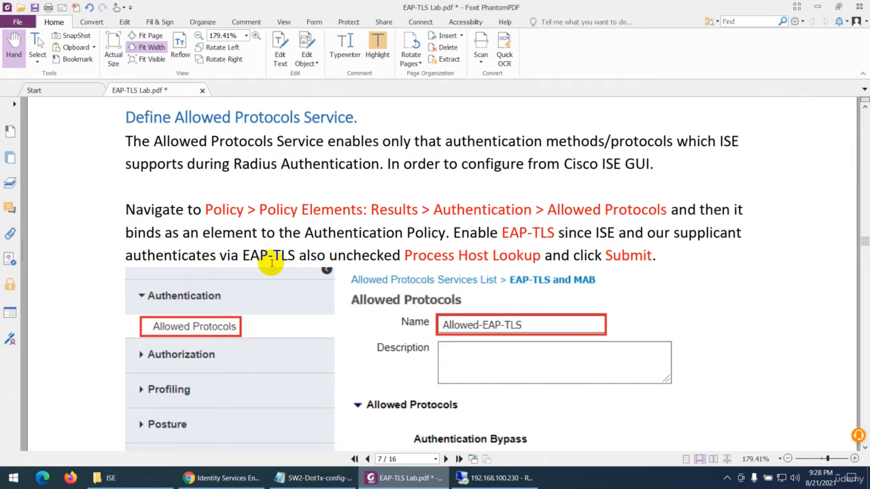
pyautogui.scroll(-6, 270, 265)
pyautogui.scroll(4, 319, 262)
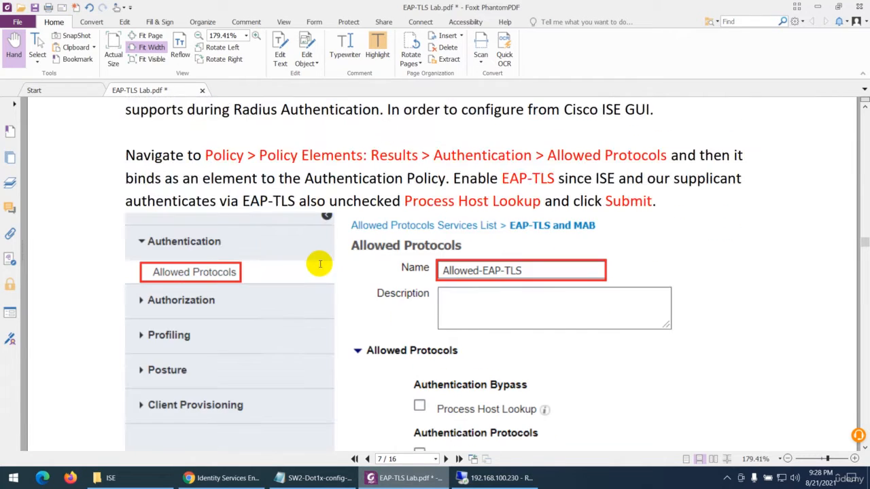
pyautogui.scroll(-9, 316, 210)
pyautogui.scroll(-3, 409, 325)
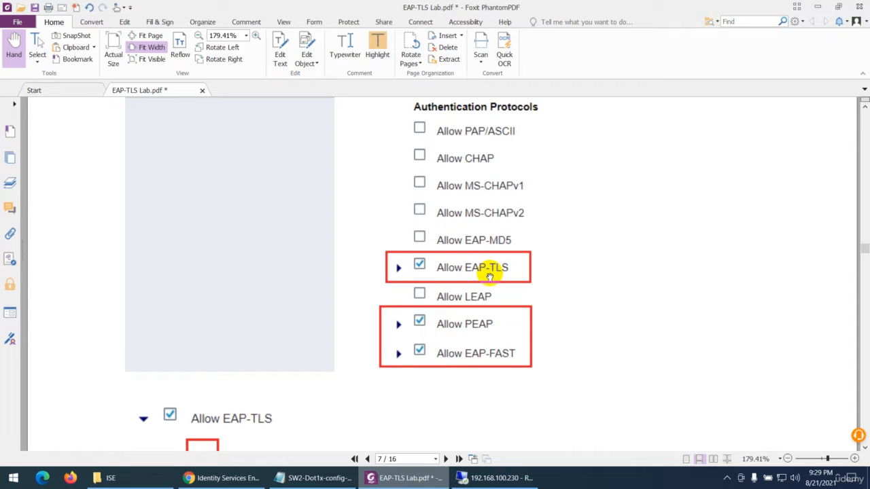
pyautogui.scroll(5, 489, 275)
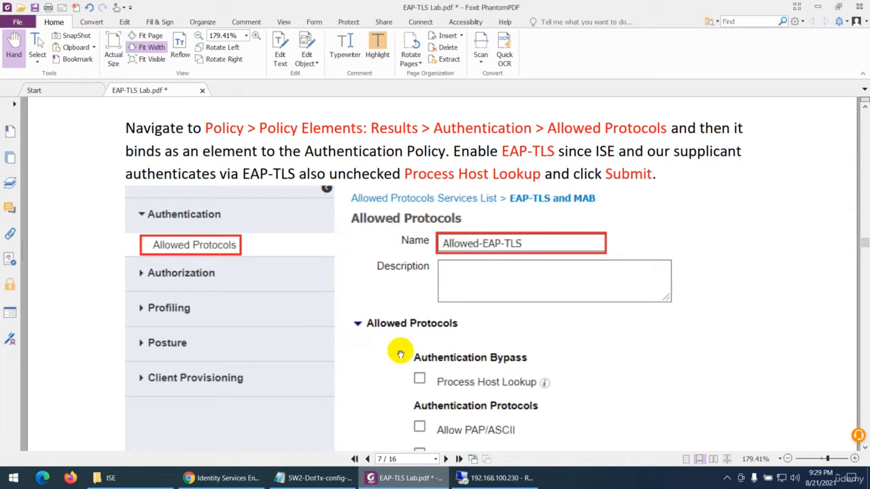
# Switch to Identity Services Engine and start a new allowed protocols service named Allowed-EAP-TLS under the authentication policy results
pyautogui.click(220, 481)
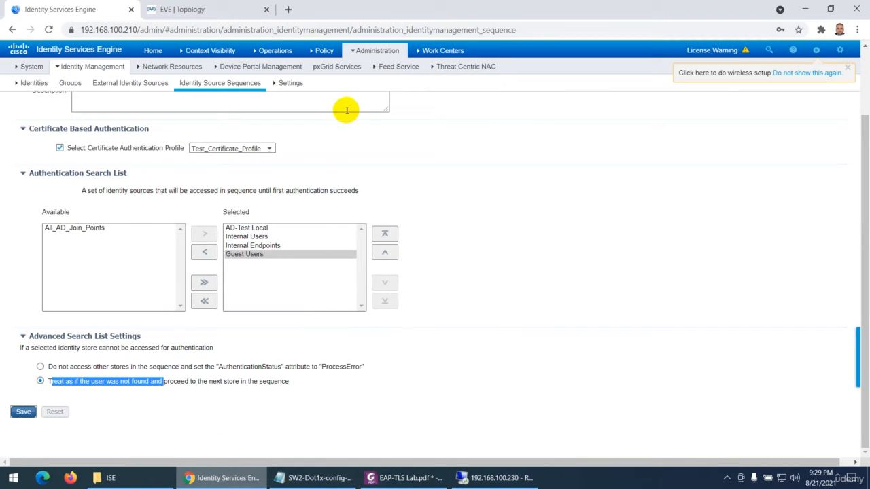
pyautogui.moveTo(328, 53)
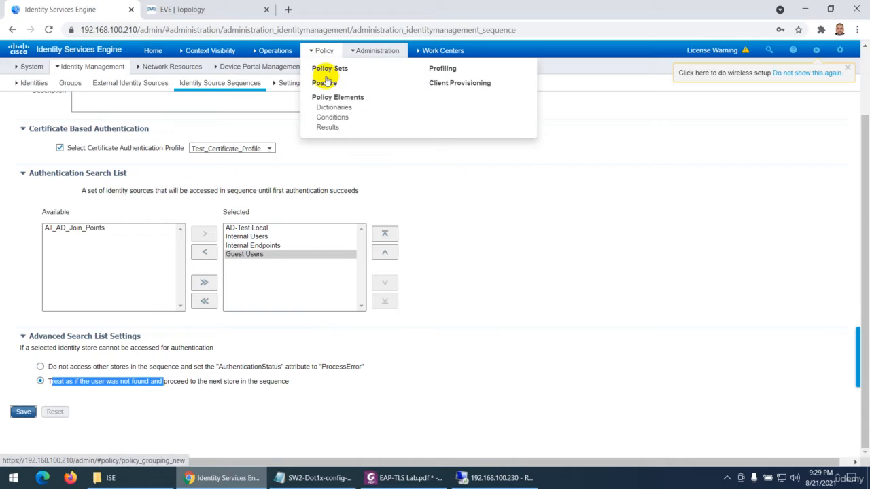
pyautogui.click(323, 129)
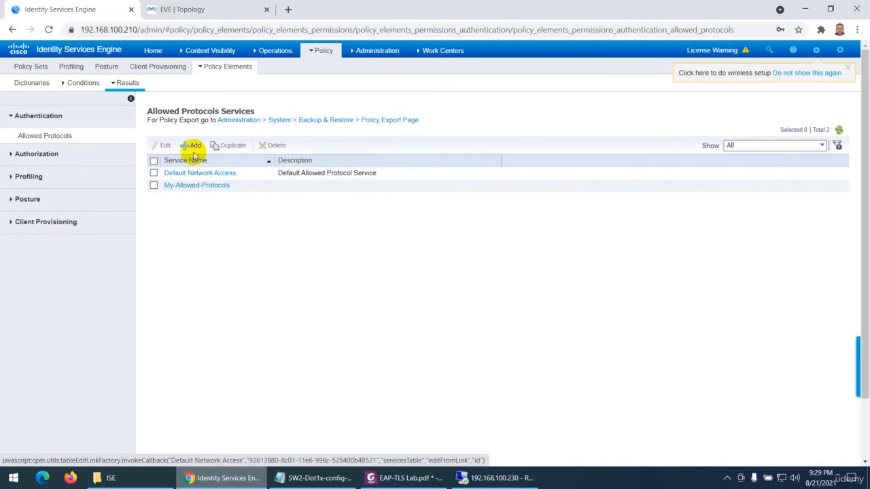
pyautogui.click(194, 148)
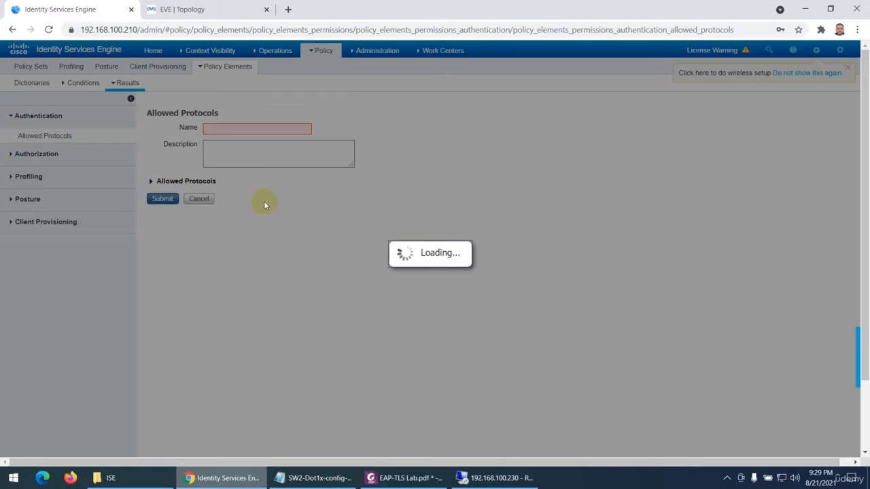
pyautogui.click(221, 136)
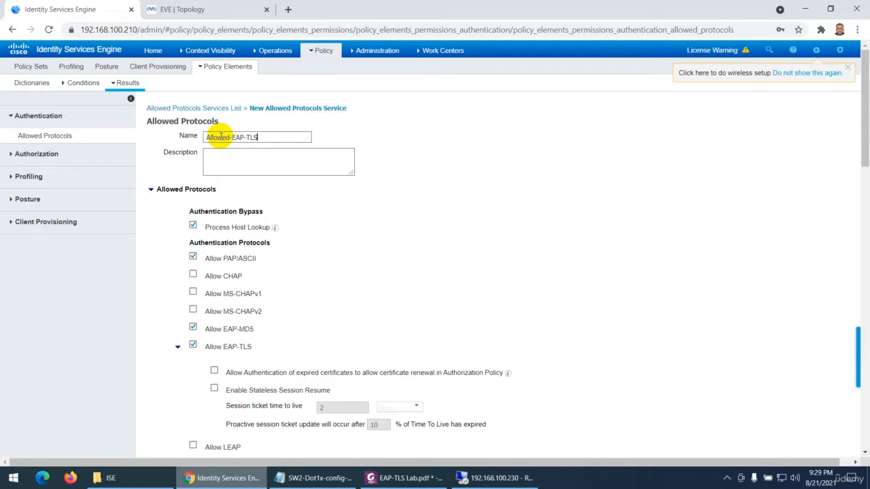
# Disable Process Host Lookup, PAP/ASCII and EAP-MD5 for the Allowed-EAP-TLS service
pyautogui.scroll(-1, 238, 188)
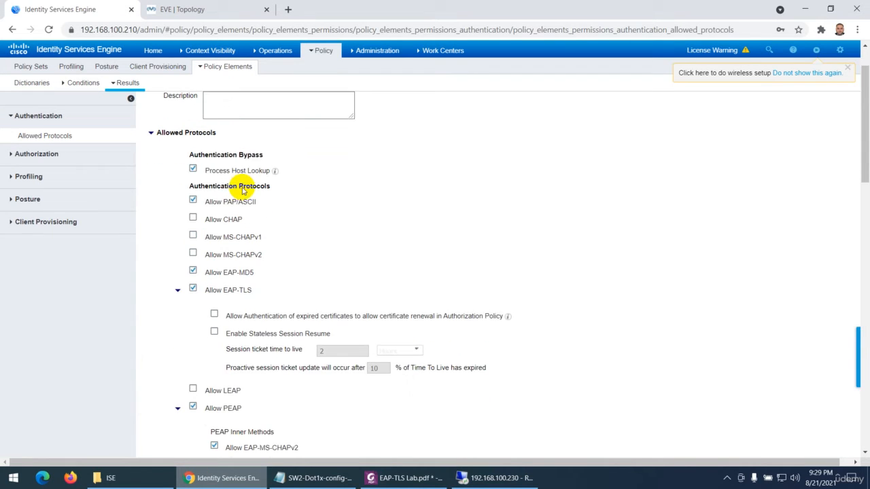
pyautogui.click(193, 170)
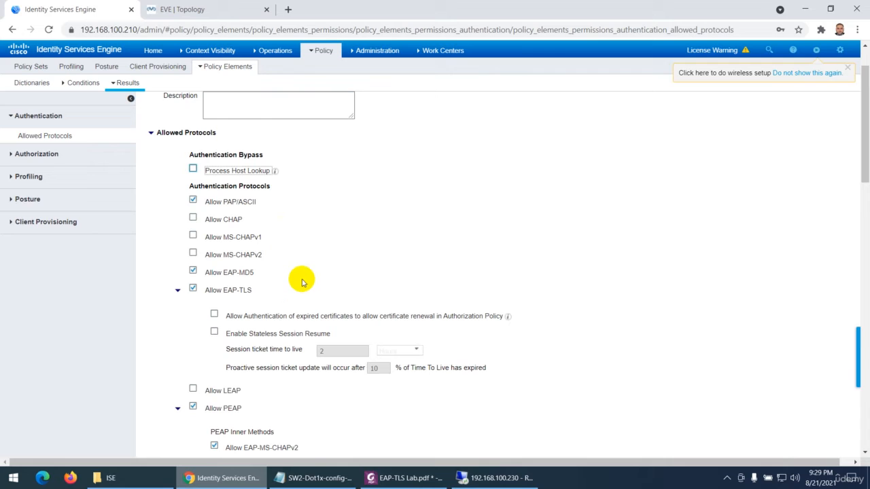
pyautogui.click(192, 202)
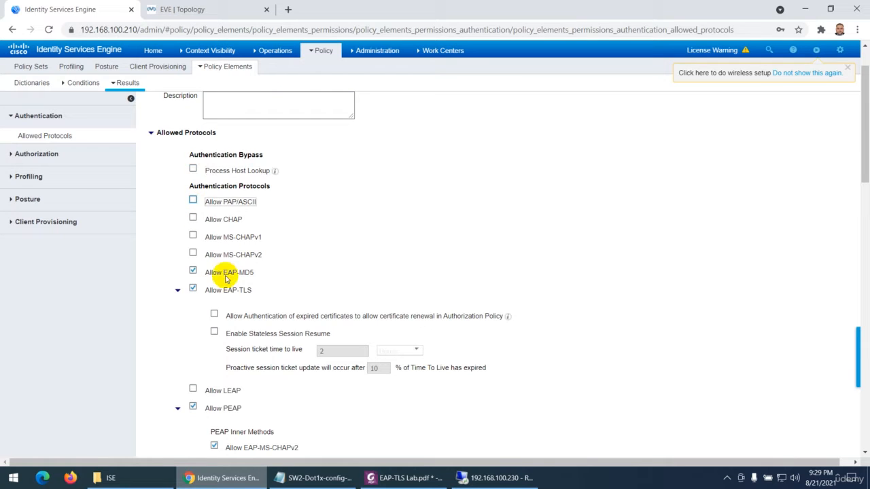
pyautogui.click(193, 271)
# Under Allow EAP-TLS, allow authentication of expired certificates, accept the security warning, and enable Stateless Session Resume
pyautogui.scroll(-2, 272, 275)
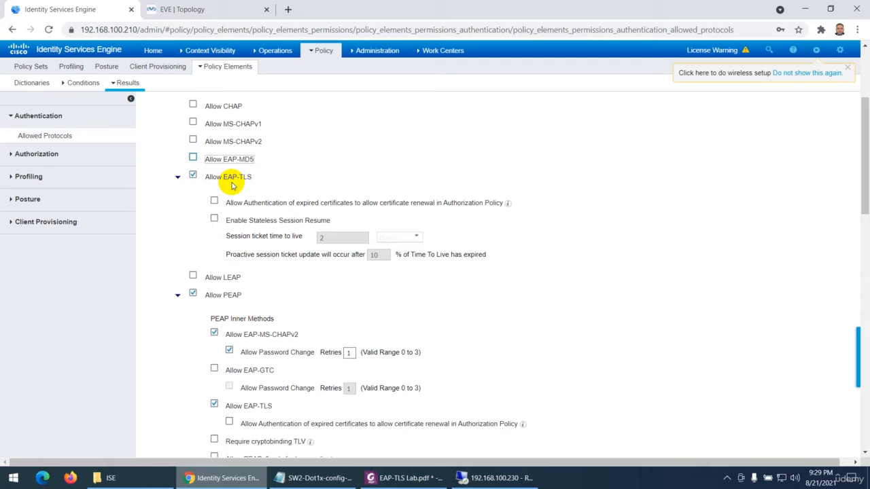
pyautogui.click(214, 201)
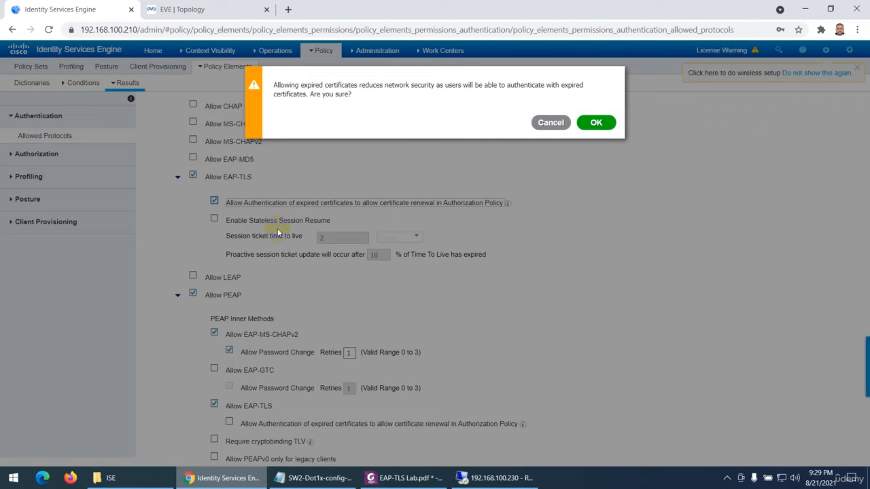
pyautogui.click(589, 120)
pyautogui.click(214, 218)
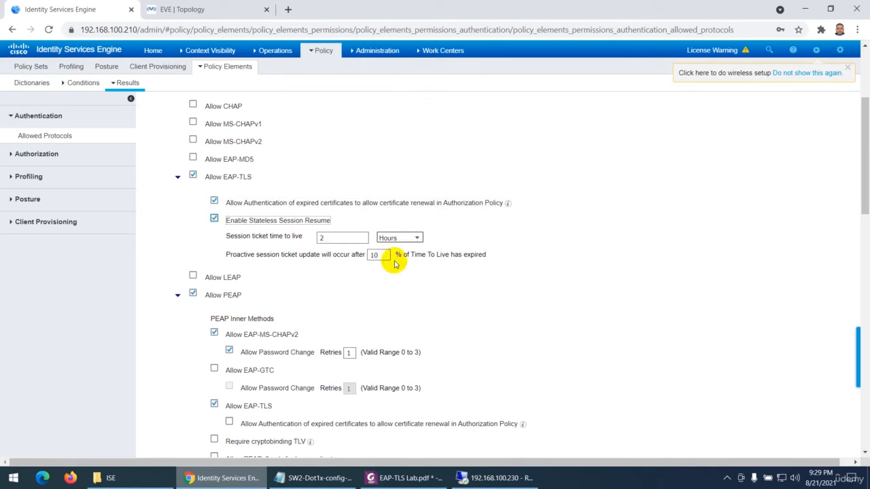
# Check the protocol selections in EAP-TLS Lab.pdf, and return to Identity Services Engine to allow EAP-GTC as a PEAP inner method
pyautogui.scroll(-1, 272, 279)
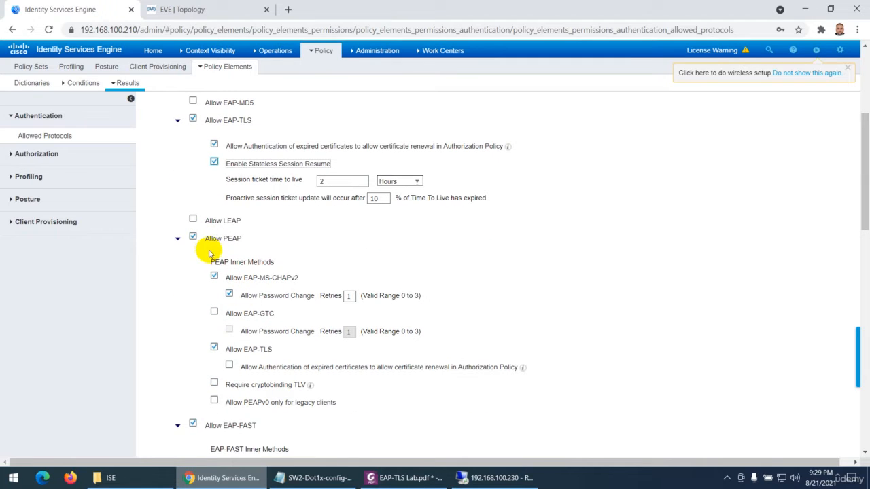
pyautogui.scroll(-1, 220, 249)
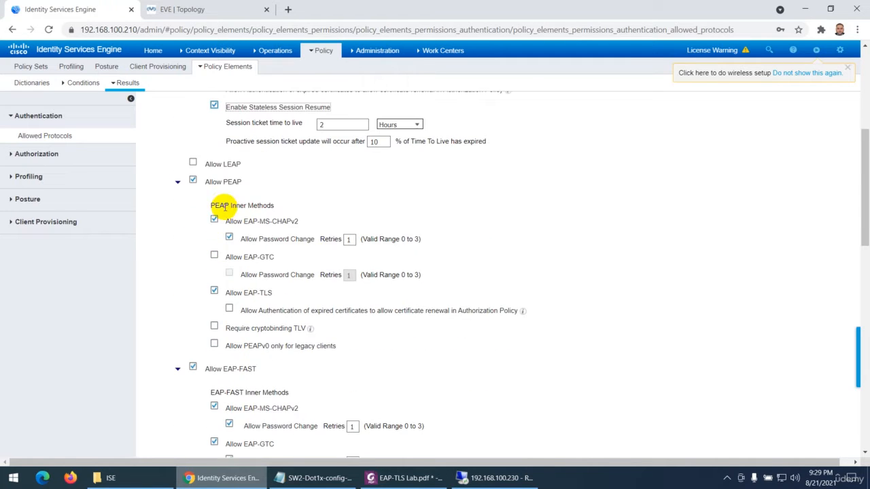
pyautogui.click(406, 477)
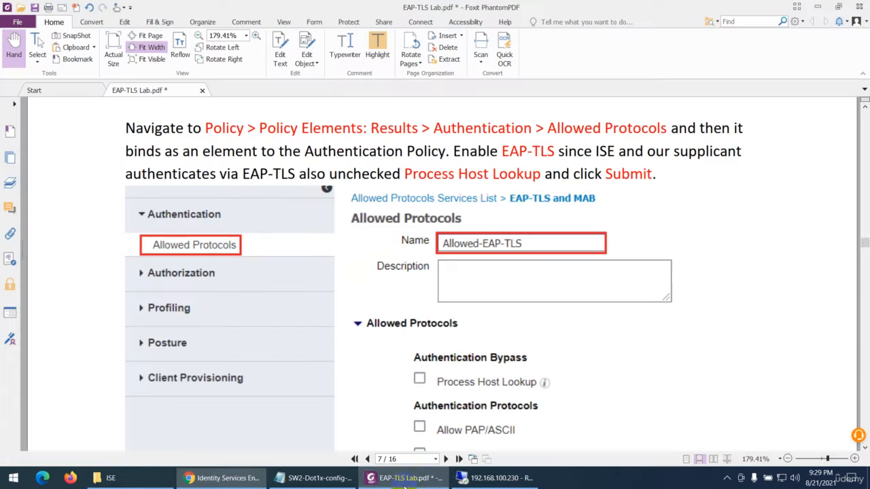
pyautogui.scroll(-3, 425, 374)
pyautogui.scroll(-3, 428, 352)
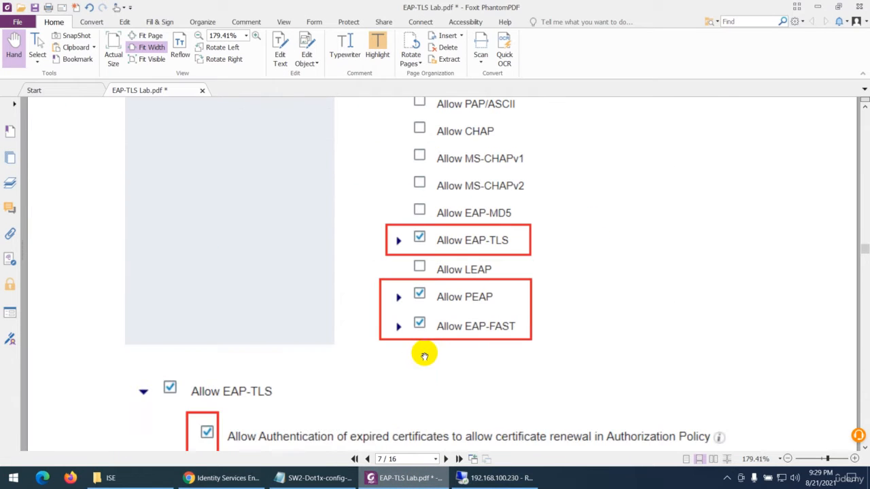
pyautogui.click(390, 478)
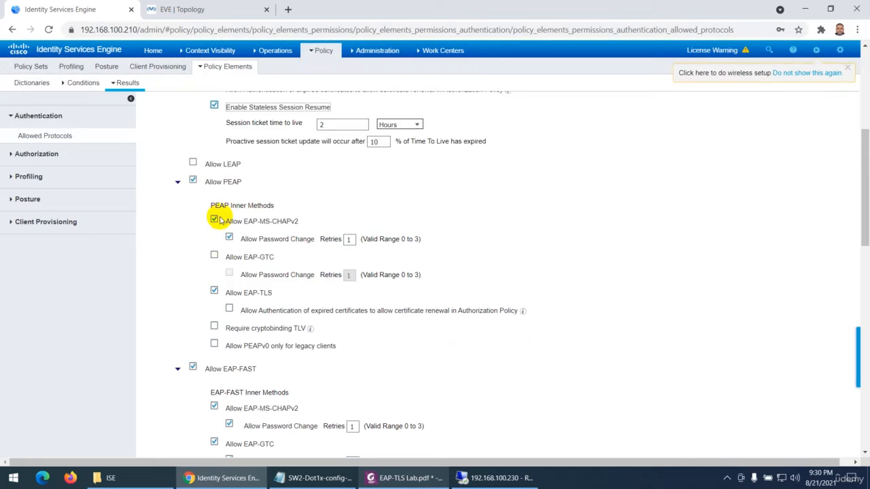
pyautogui.click(214, 256)
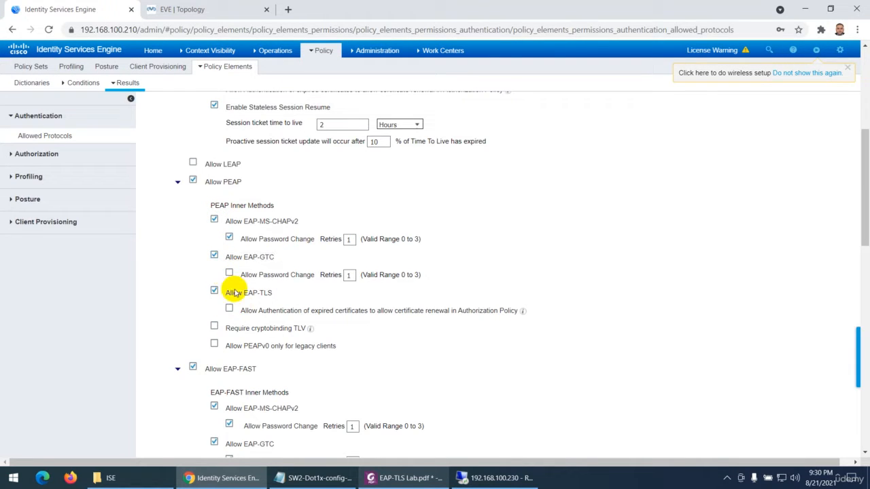
# In the EAP-FAST PAC settings, allow both Anonymous In-Band PAC Provisioning and Authenticated In-Band PAC Provisioning
pyautogui.scroll(-3, 219, 344)
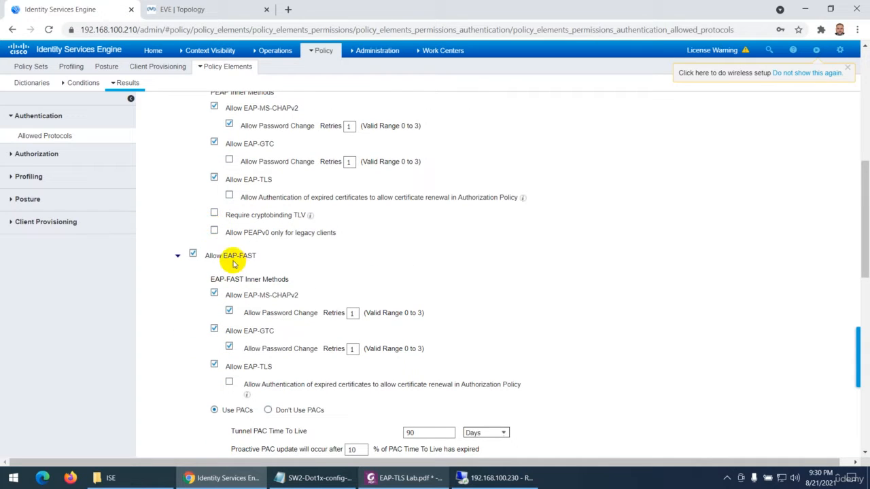
pyautogui.scroll(-3, 231, 265)
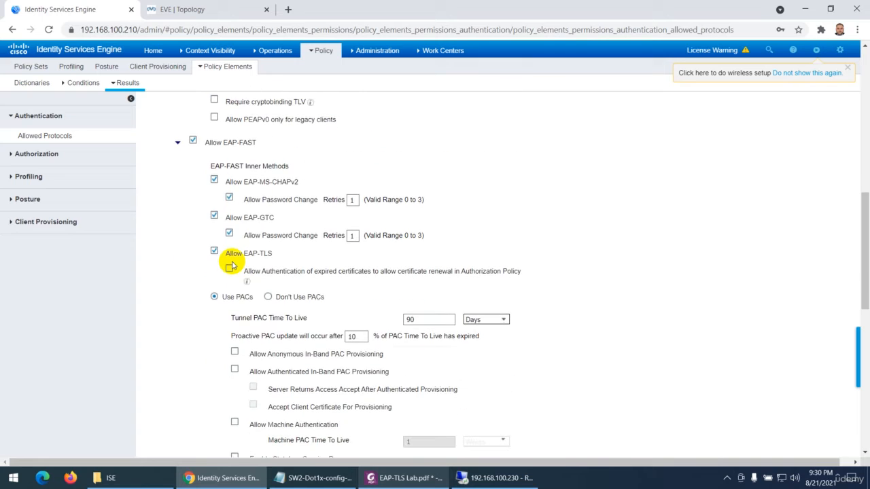
pyautogui.scroll(-3, 245, 257)
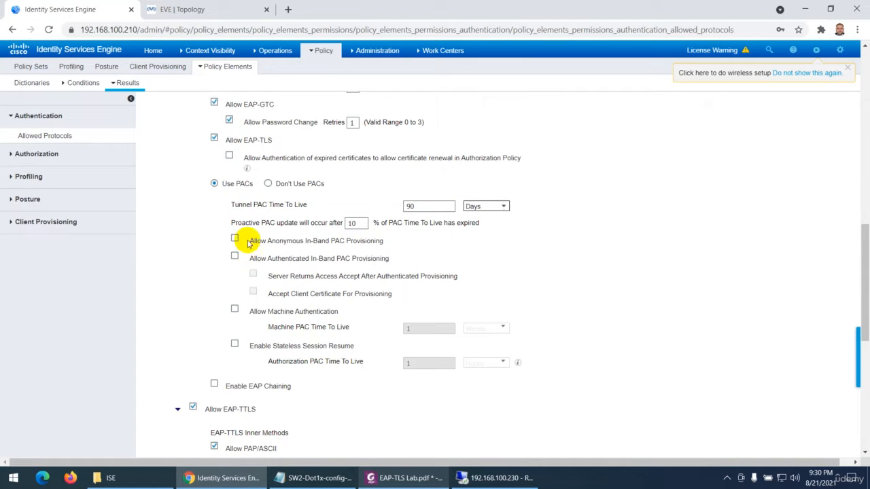
pyautogui.click(245, 241)
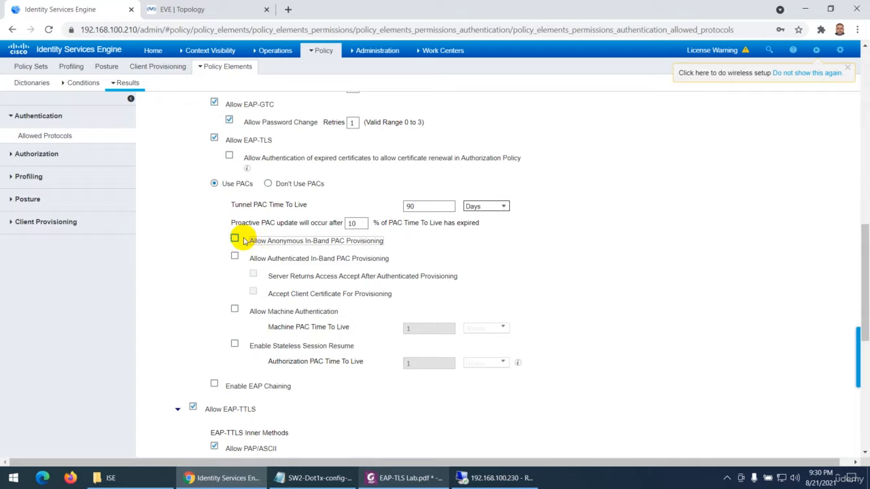
pyautogui.click(234, 257)
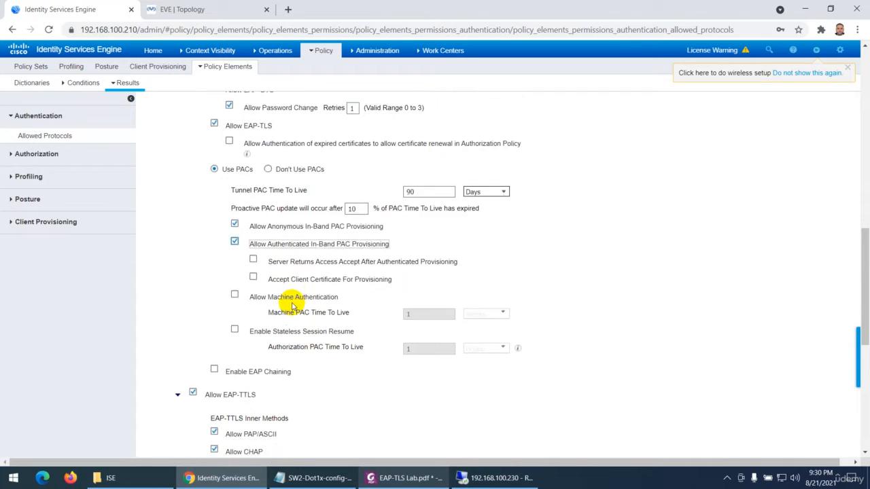
# Disable EAP-TTLS and TEAP for the service, checking the selections against EAP-TLS Lab.pdf
pyautogui.scroll(-5, 281, 299)
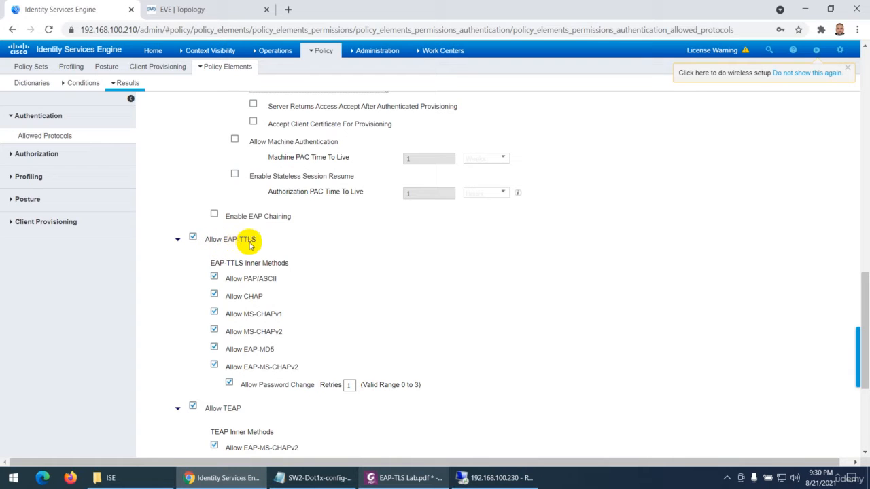
pyautogui.click(193, 238)
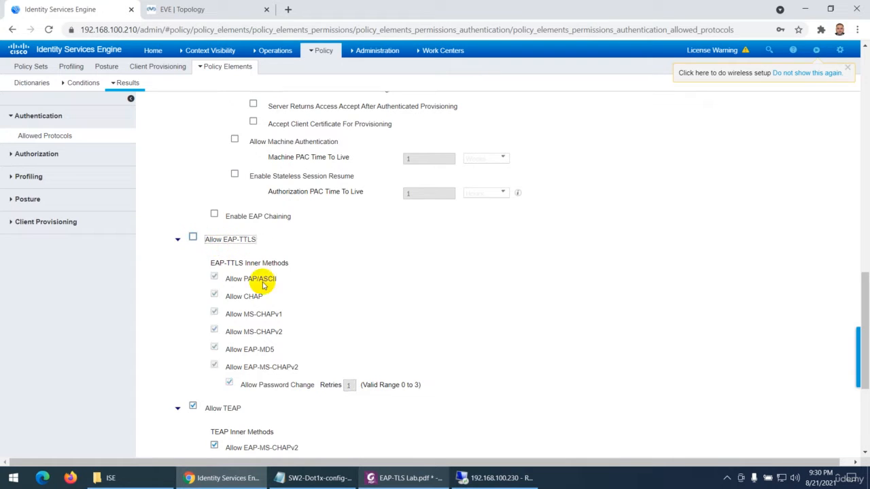
pyautogui.scroll(-3, 260, 285)
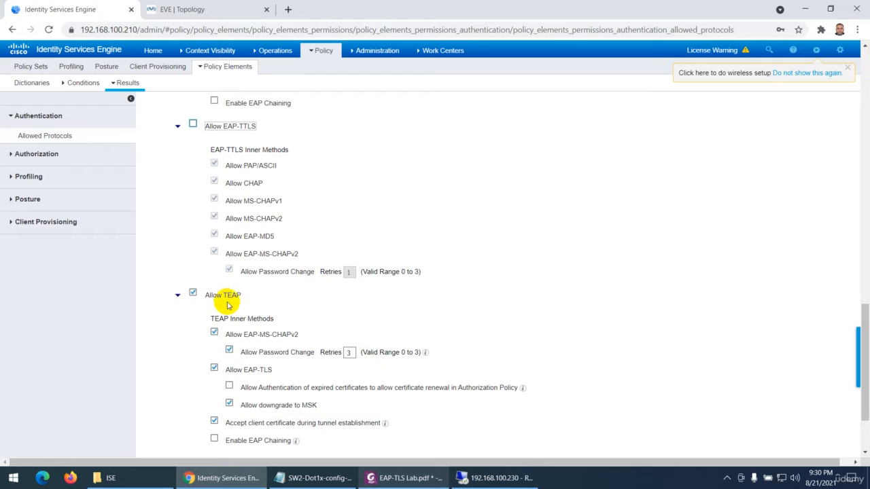
pyautogui.click(402, 478)
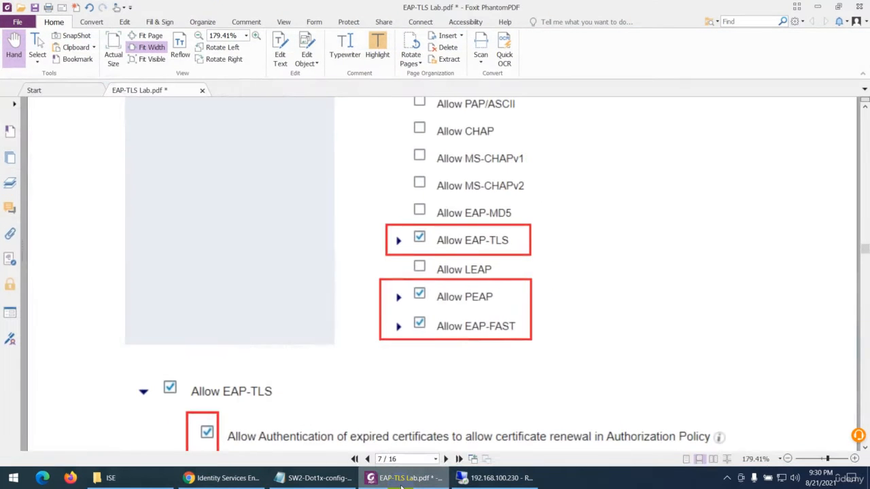
pyautogui.click(402, 478)
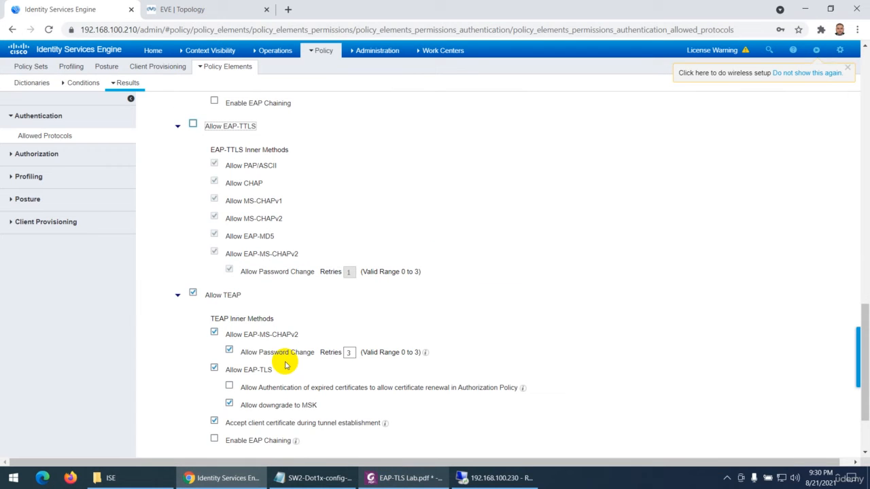
pyautogui.click(193, 292)
# Collapse the detail sections of EAP-FAST, PEAP, EAP-TLS, EAP-TTLS and TEAP to show only the main protocol selections
pyautogui.scroll(-3, 250, 317)
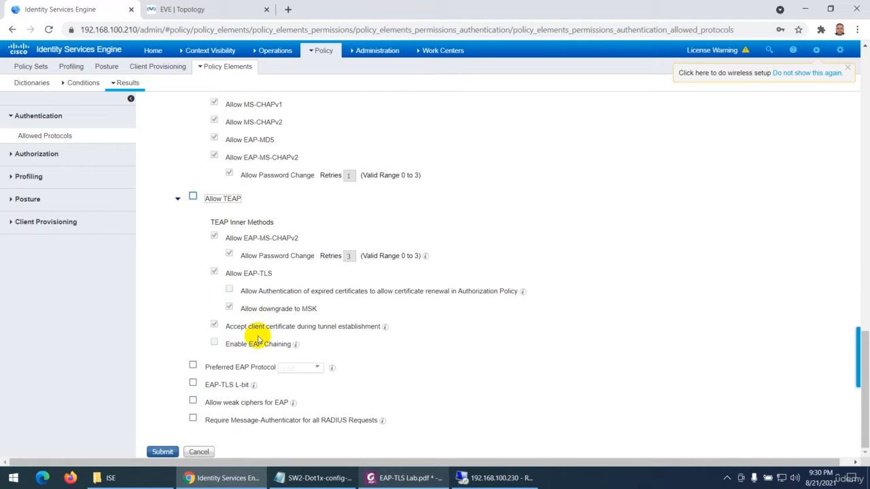
pyautogui.scroll(7, 213, 292)
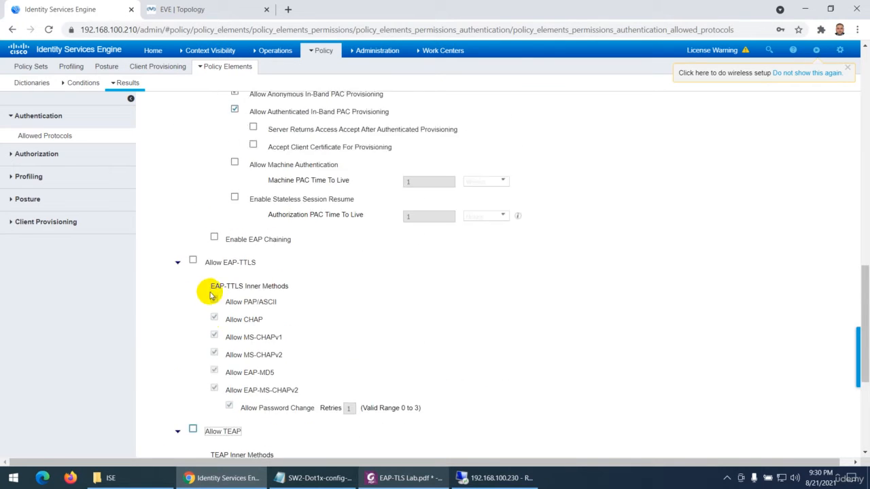
pyautogui.scroll(12, 212, 294)
pyautogui.click(178, 277)
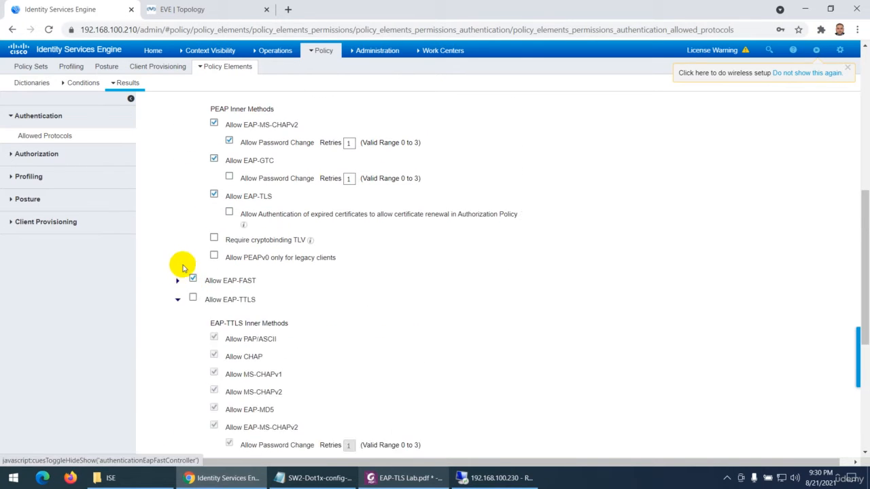
pyautogui.scroll(3, 194, 182)
pyautogui.click(177, 199)
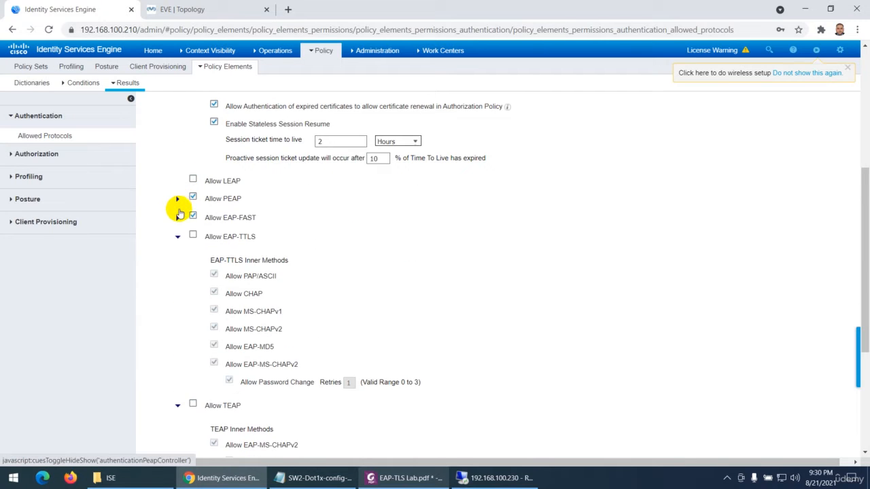
pyautogui.scroll(5, 179, 211)
pyautogui.click(177, 250)
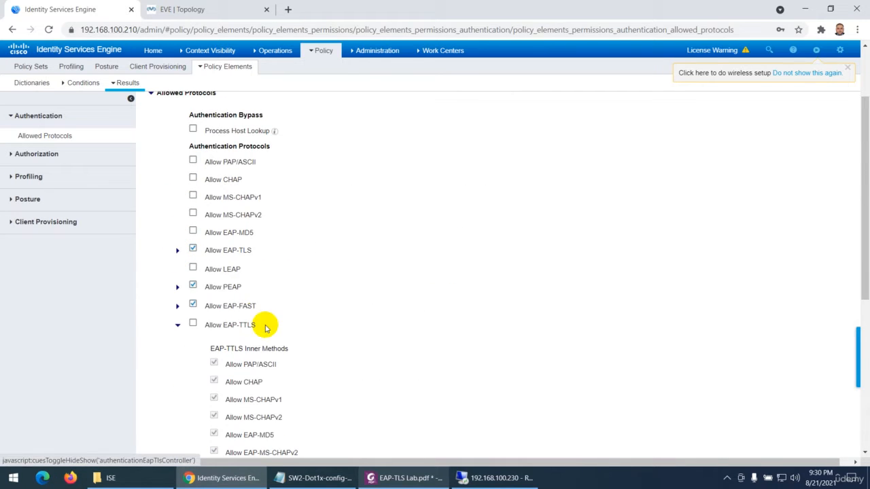
pyautogui.scroll(-2, 152, 258)
pyautogui.click(177, 211)
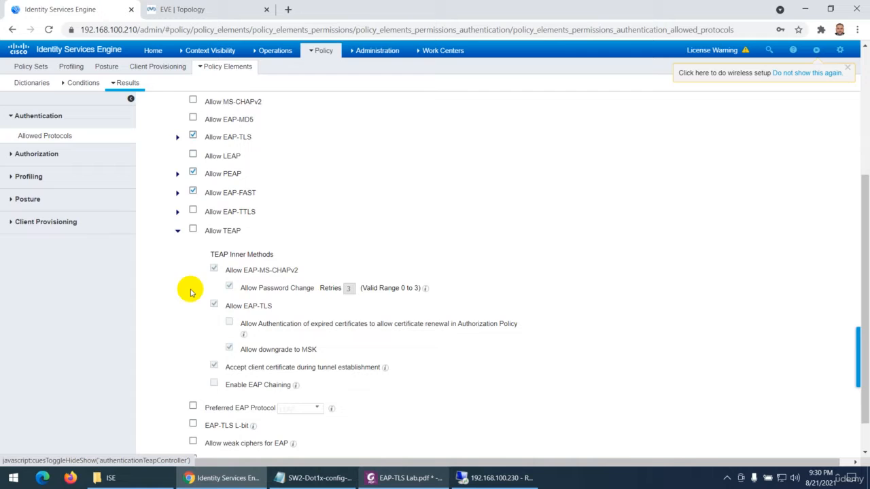
pyautogui.click(177, 232)
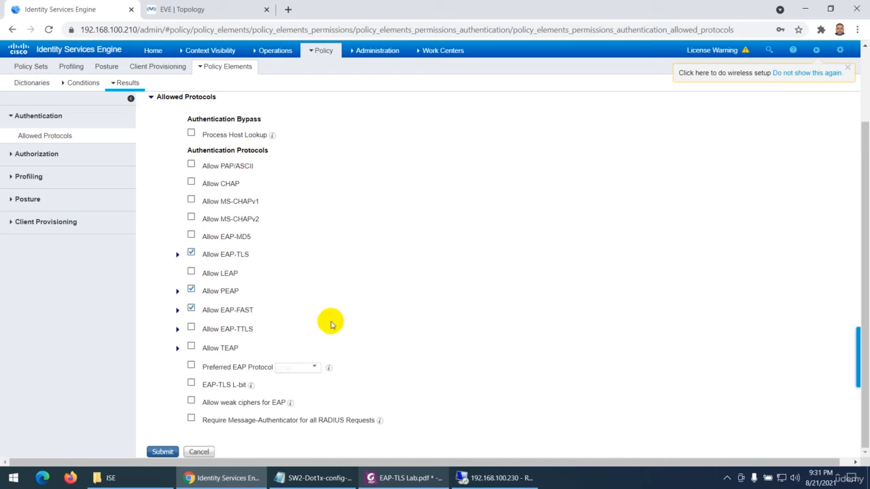
# Review the service name and enabled protocols, and submit the Allowed-EAP-TLS service
pyautogui.scroll(3, 329, 323)
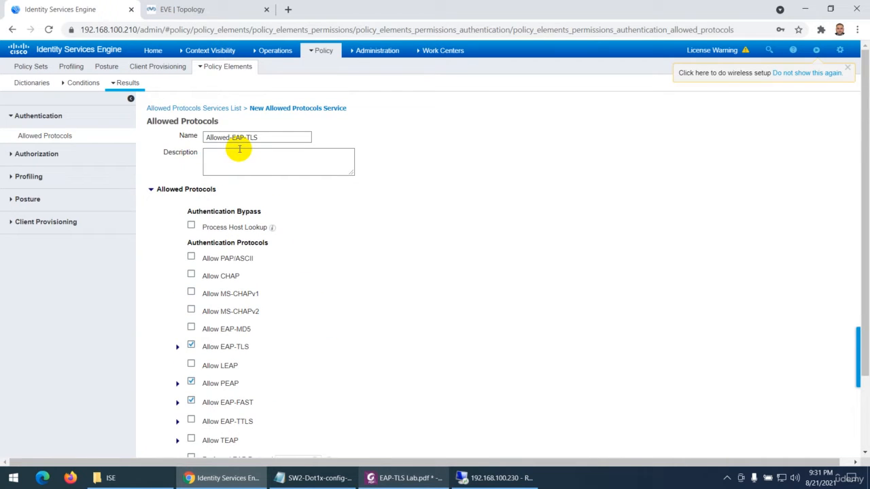
pyautogui.scroll(-3, 239, 150)
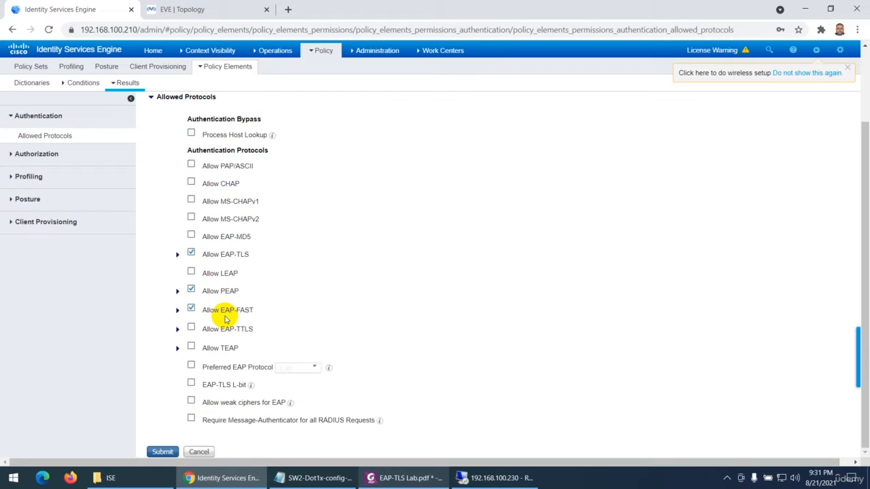
pyautogui.click(162, 452)
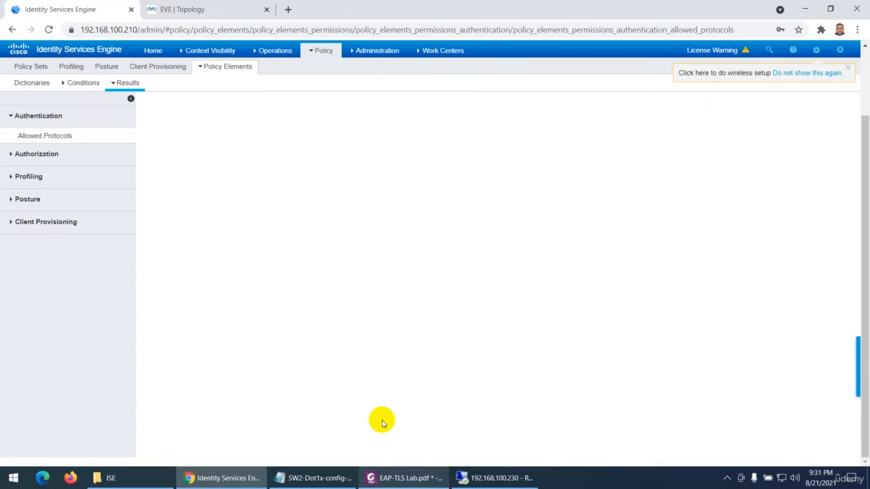
# Switch to EAP-TLS Lab.pdf and compare its Allowed Protocols selections and EAP-TLS options with the submitted service
pyautogui.click(408, 478)
pyautogui.scroll(2, 379, 266)
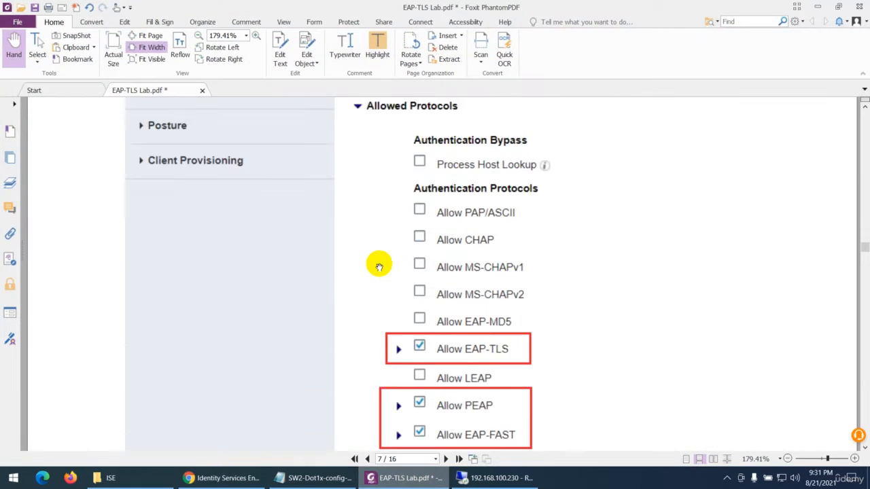
pyautogui.scroll(6, 379, 267)
pyautogui.scroll(-4, 365, 263)
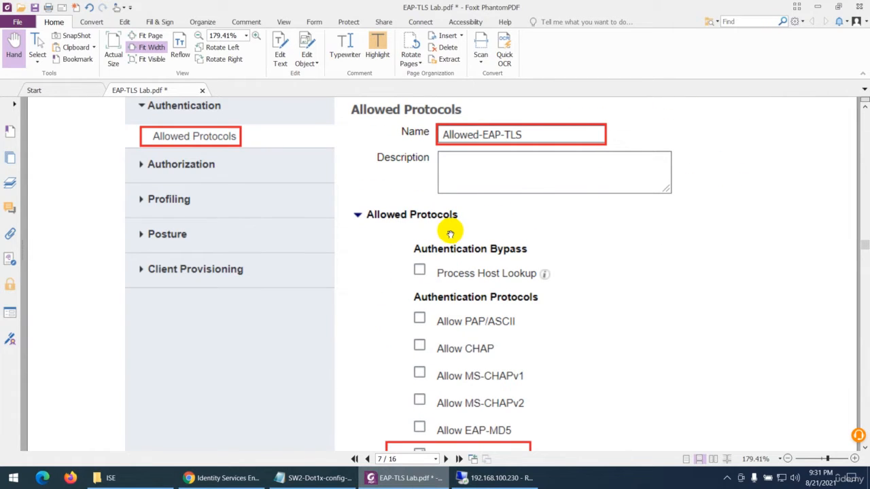
pyautogui.scroll(-15, 449, 235)
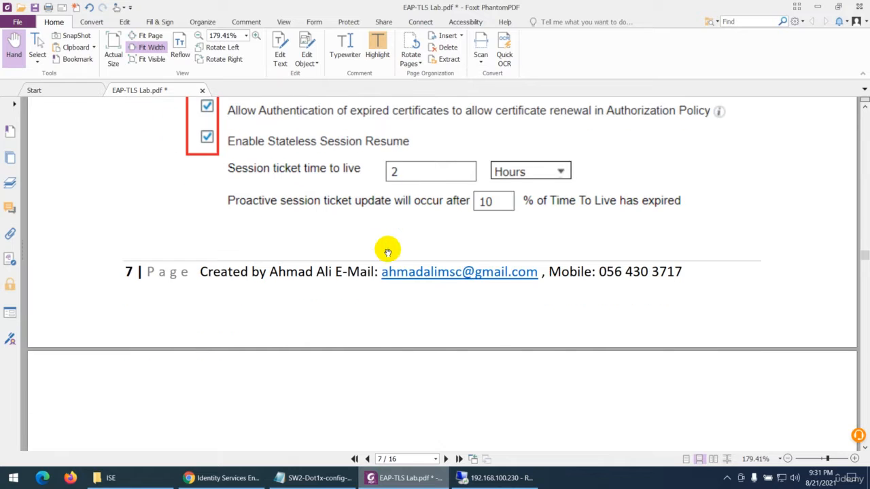
# Read the Downloadable ACL section of the lab guide, and add a downloadable ACL named DACL_Machine in Identity Services Engine
pyautogui.scroll(-8, 387, 252)
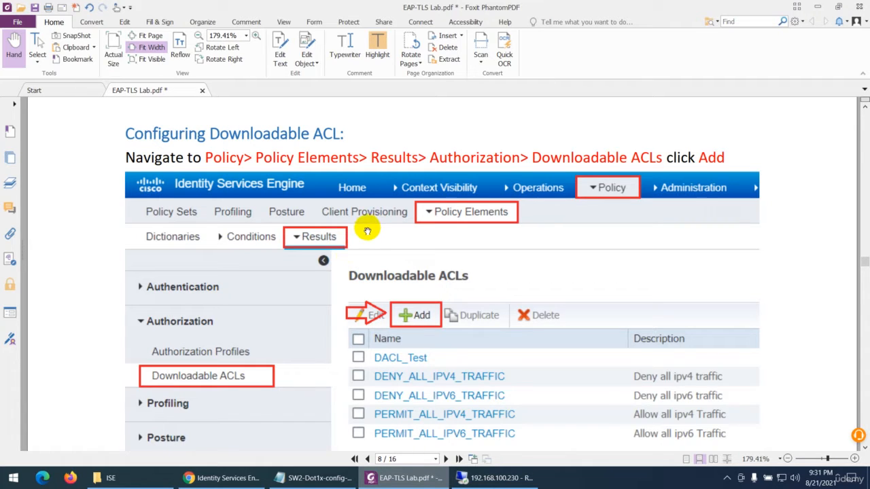
pyautogui.scroll(-3, 366, 238)
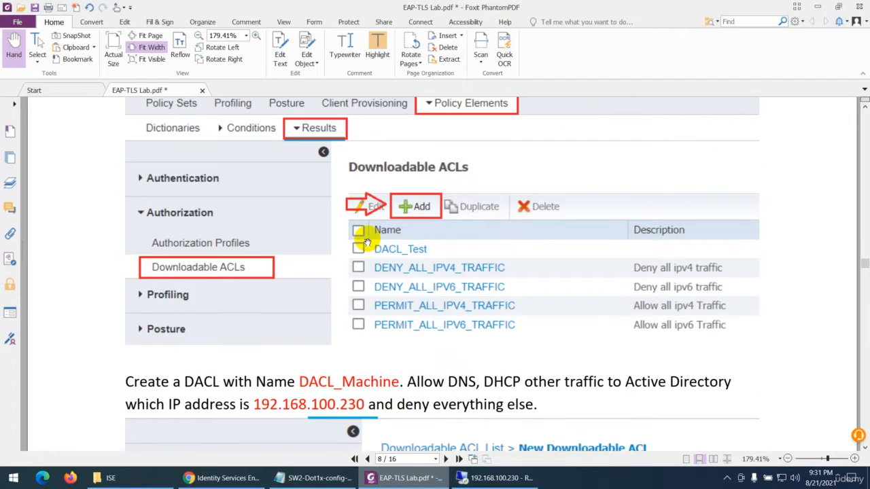
pyautogui.scroll(-9, 366, 242)
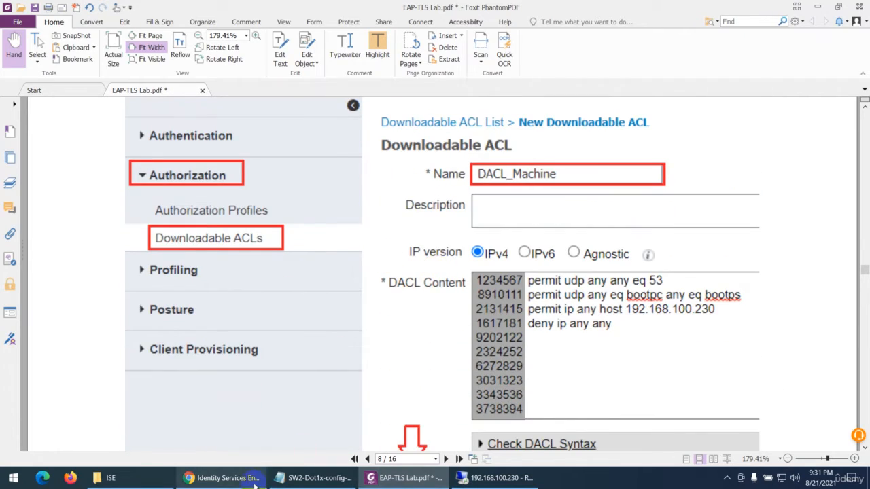
pyautogui.click(224, 478)
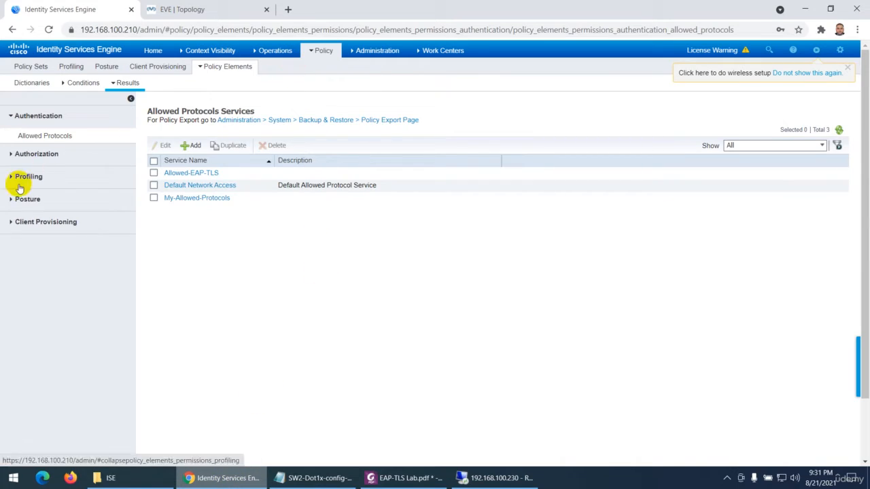
pyautogui.click(35, 154)
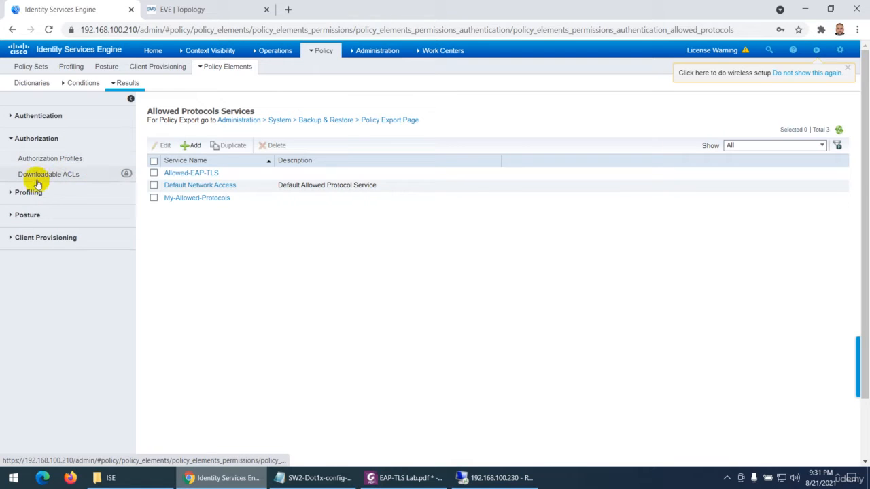
pyautogui.click(49, 176)
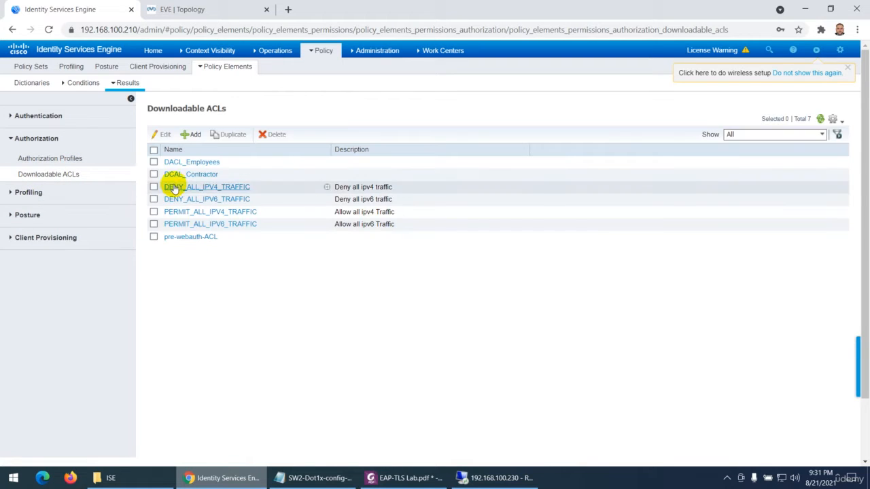
pyautogui.click(190, 135)
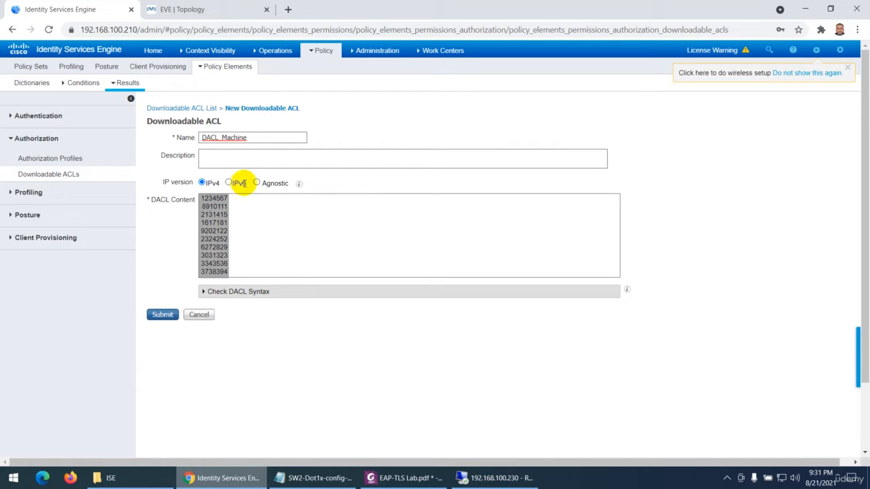
# Open Cert-DACL.txt from the ISE course folder as the source of the rules for the DACL content
pyautogui.click(244, 204)
pyautogui.click(107, 478)
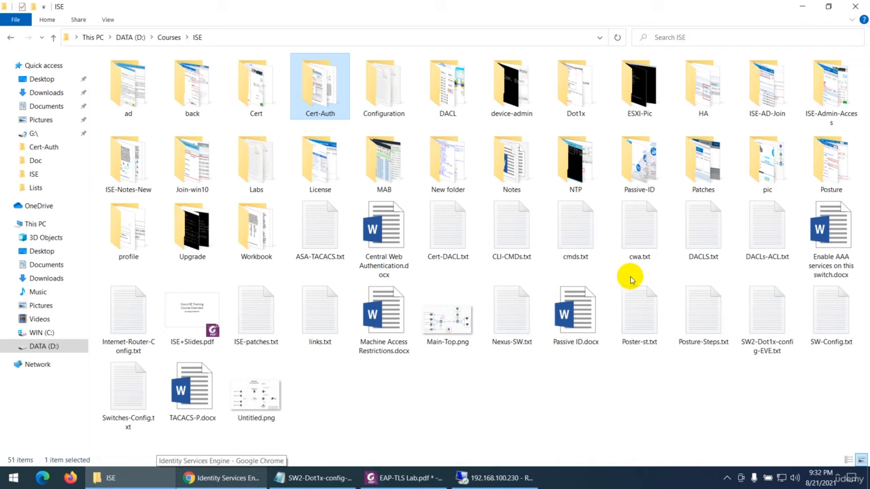
pyautogui.doubleClick(759, 234)
pyautogui.click(690, 191)
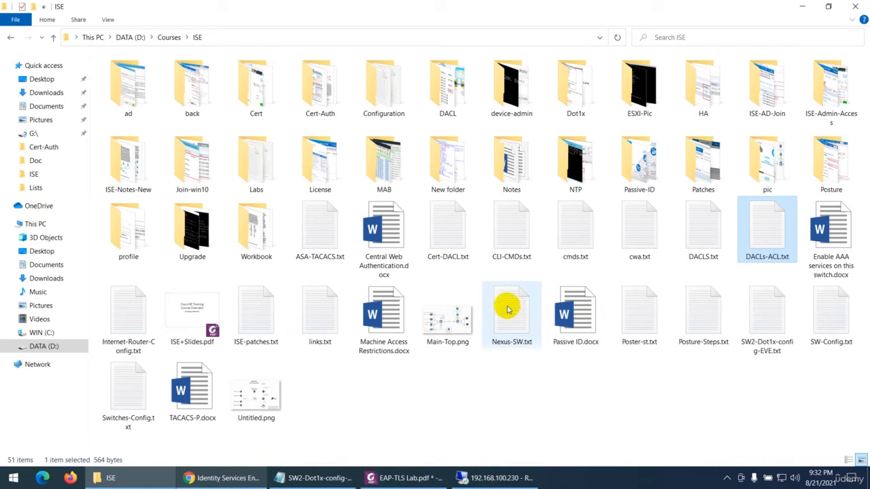
pyautogui.doubleClick(443, 229)
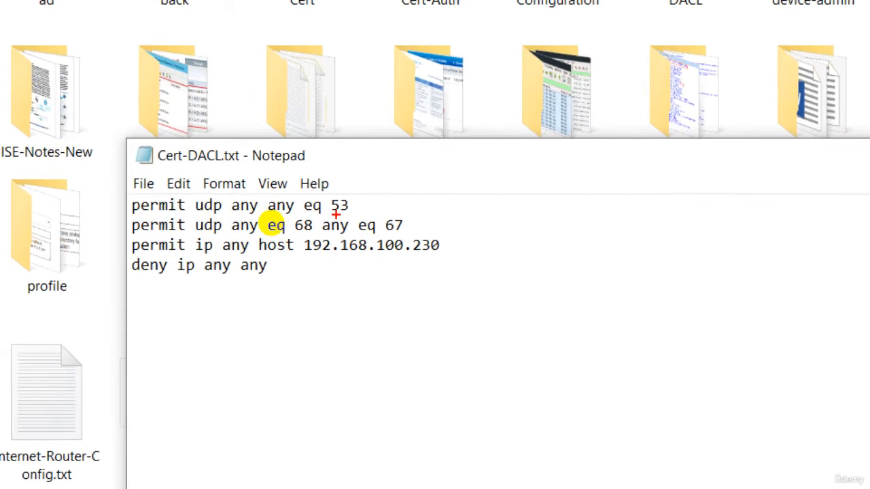
pyautogui.moveTo(350, 200); pyautogui.dragTo(371, 177)
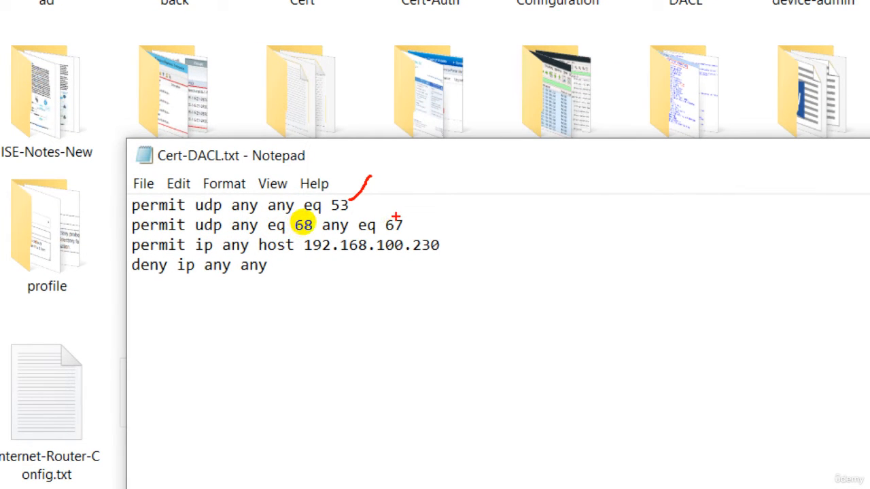
pyautogui.moveTo(395, 216); pyautogui.dragTo(409, 189)
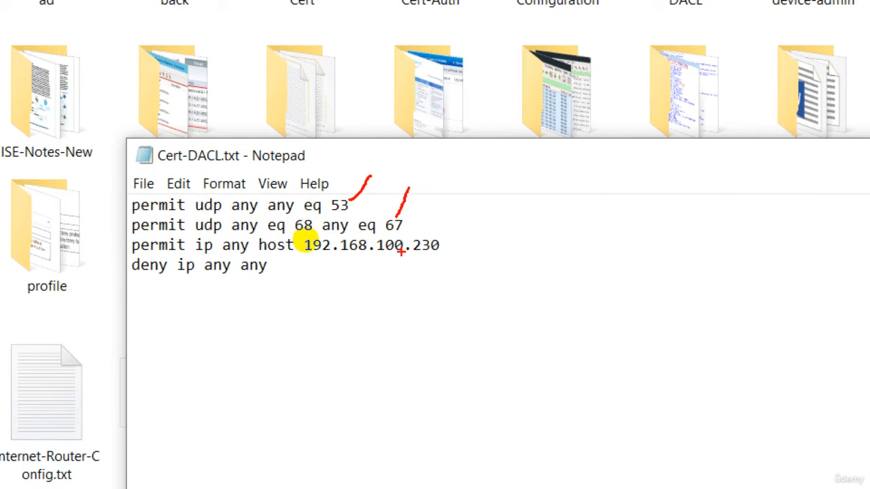
pyautogui.moveTo(450, 249); pyautogui.dragTo(465, 216)
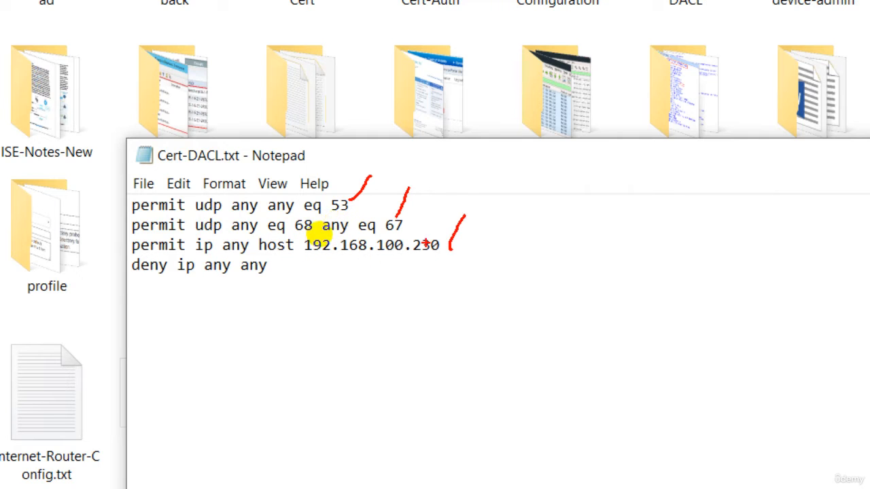
pyautogui.moveTo(132, 287); pyautogui.dragTo(482, 253)
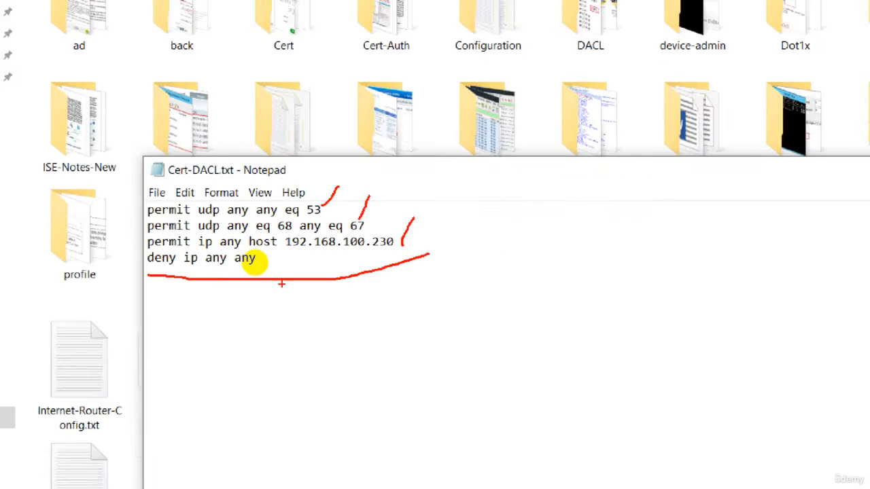
pyautogui.press('Escape')
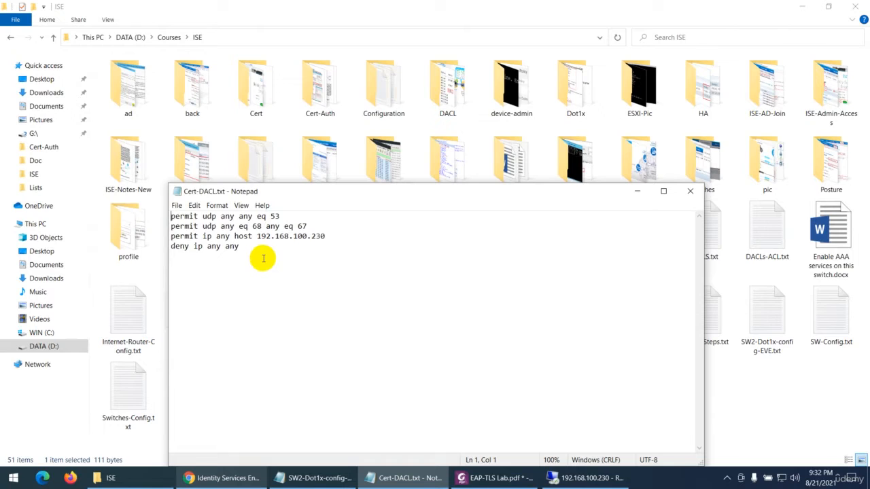
# Copy all Cert-DACL.txt rules (permit UDP 53, UDP 68 to 67, host 192.168.100.230; deny the rest) into the DACL content and check the DACL syntax
pyautogui.moveTo(239, 246); pyautogui.dragTo(171, 216)
pyautogui.hotkey('ctrl', 'c')
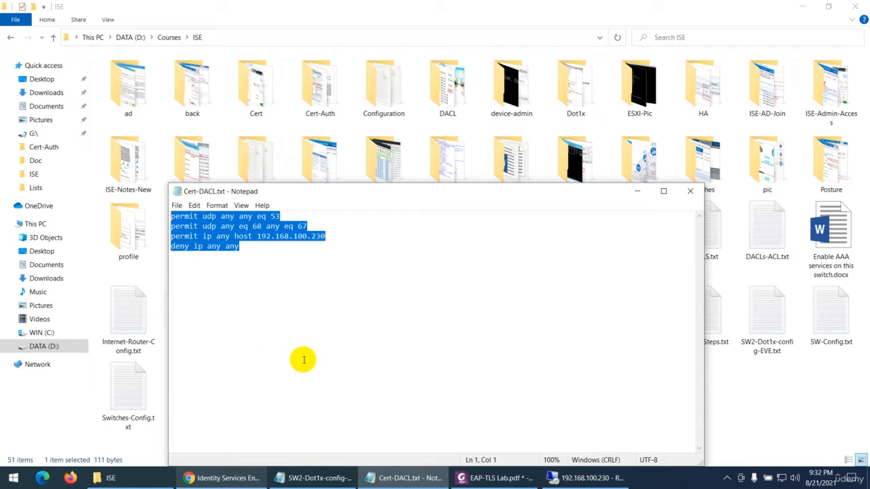
pyautogui.click(204, 479)
pyautogui.hotkey('ctrl', 'v')
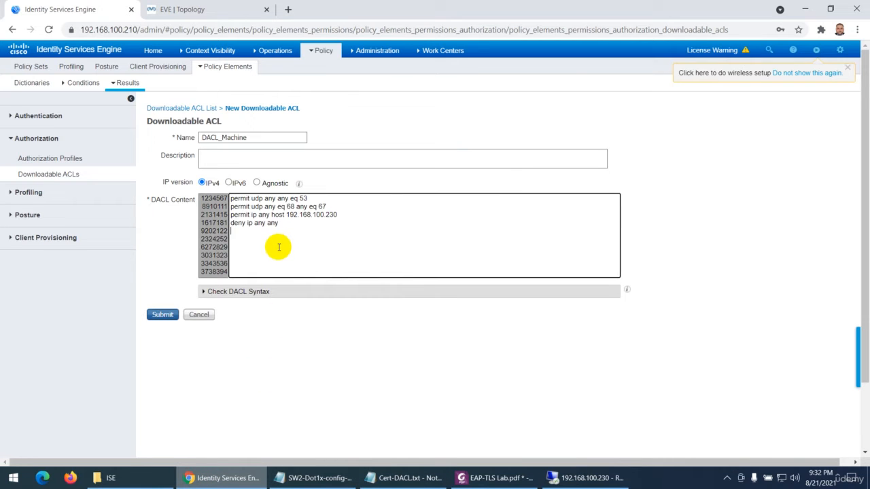
pyautogui.click(243, 294)
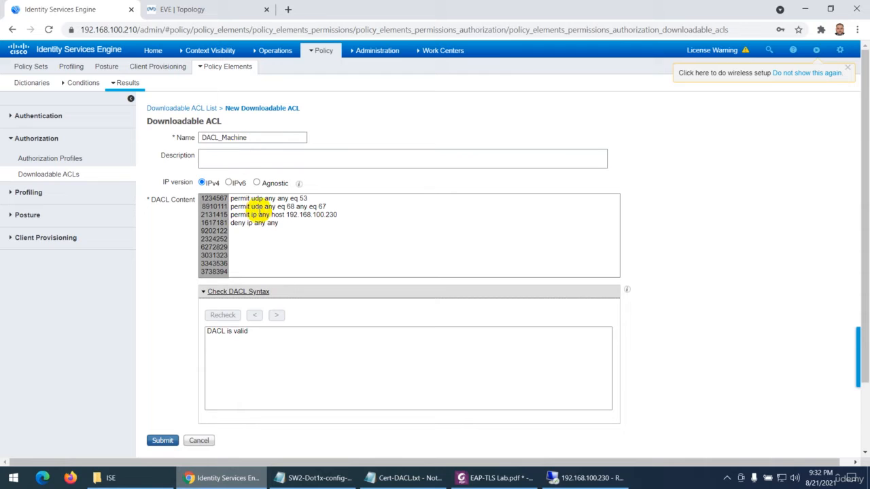
# Review the DACL_Machine ports, permitted host and final deny rule against the EVE topology, and submit the downloadable ACL
pyautogui.doubleClick(301, 199)
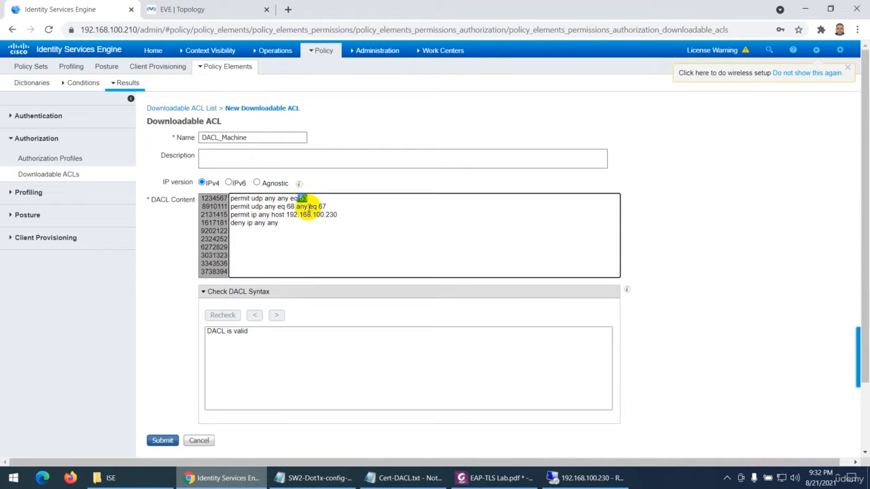
pyautogui.moveTo(326, 207)
pyautogui.mouseDown()
pyautogui.moveTo(307, 206)
pyautogui.moveTo(336, 215)
pyautogui.mouseUp()
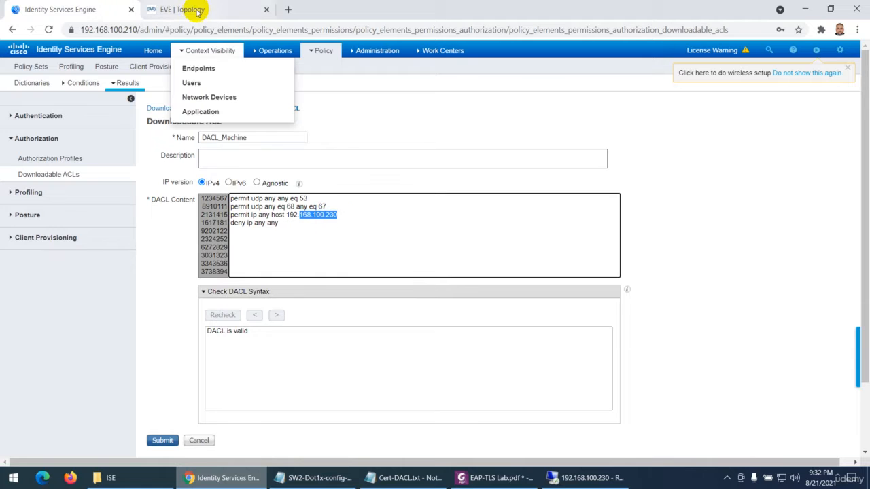
pyautogui.click(190, 10)
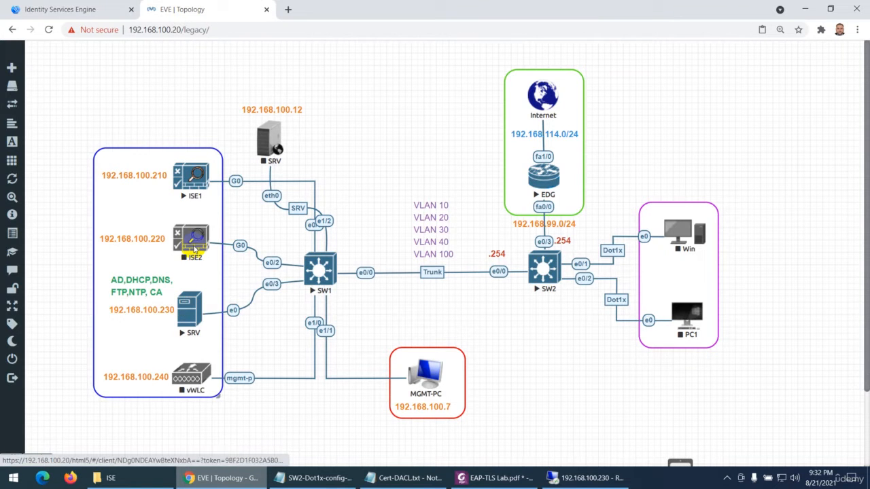
pyautogui.click(75, 10)
pyautogui.moveTo(279, 223); pyautogui.dragTo(242, 227)
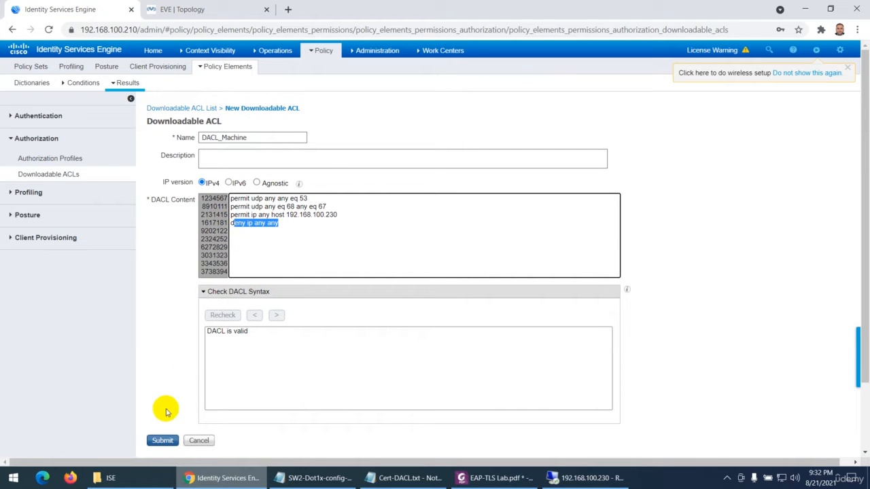
pyautogui.click(156, 441)
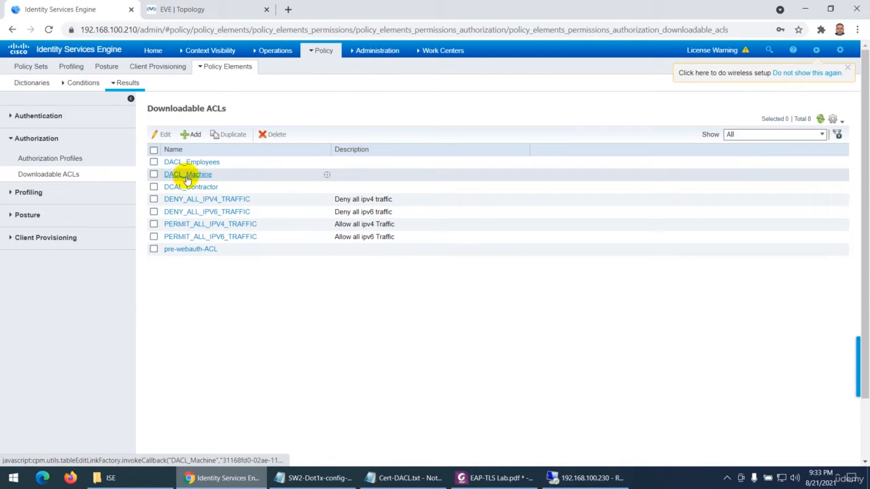
# Add a new authorization profile named Authorization_Machine
pyautogui.click(54, 161)
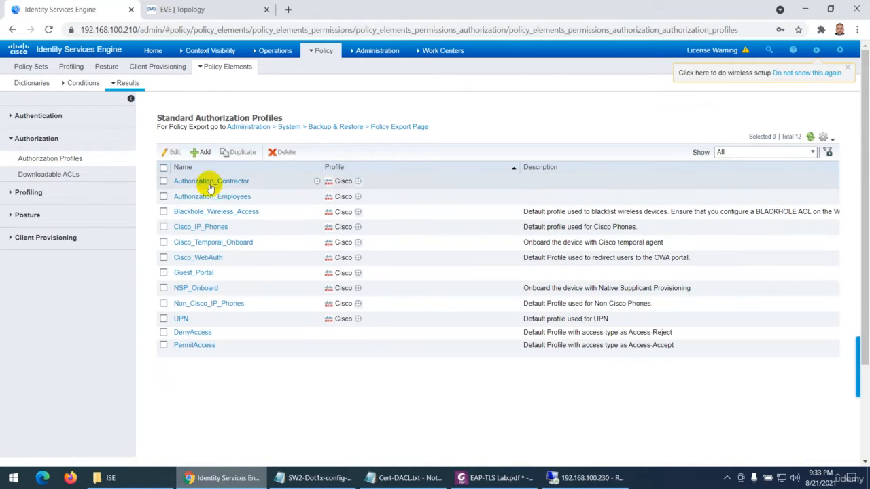
pyautogui.click(203, 152)
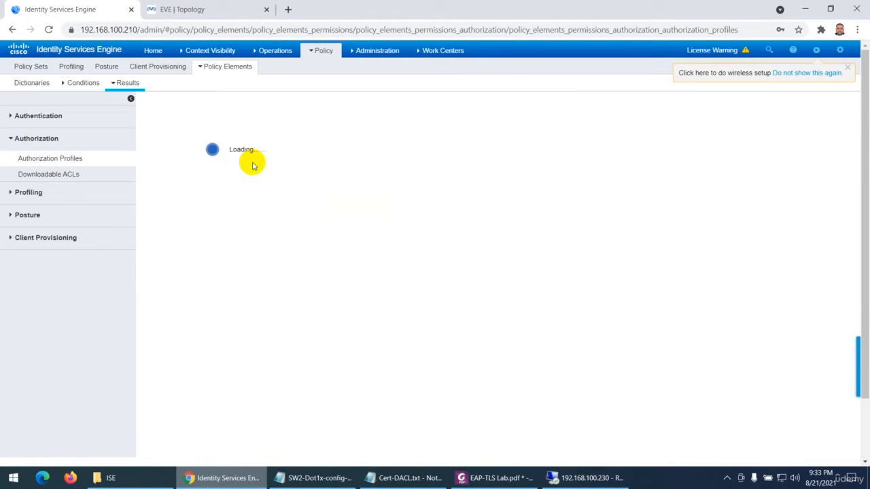
pyautogui.write('AU')
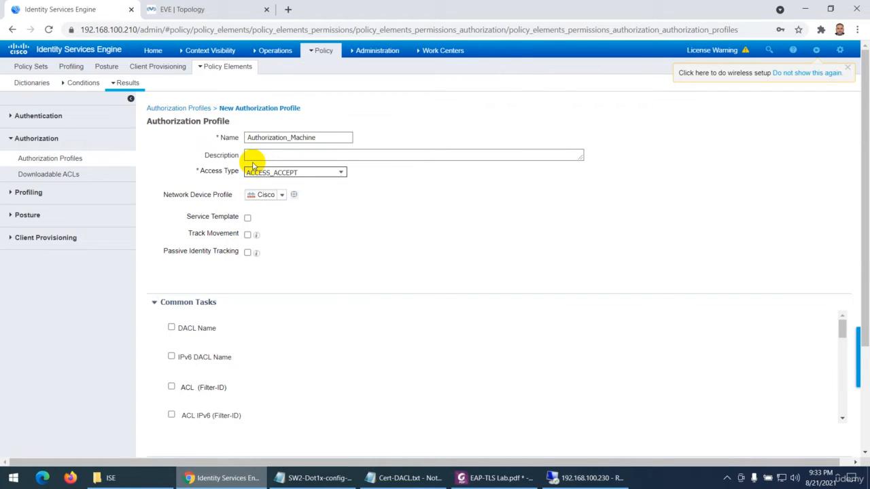
# Enable DACL Name under the profile's common tasks, select DACL_Machine for it, and submit the authorization profile
pyautogui.scroll(-3, 243, 258)
pyautogui.click(171, 214)
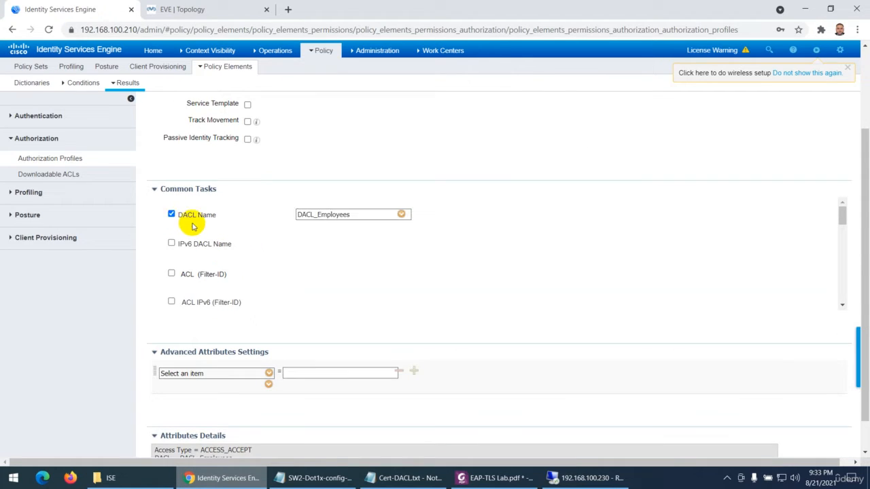
pyautogui.click(402, 215)
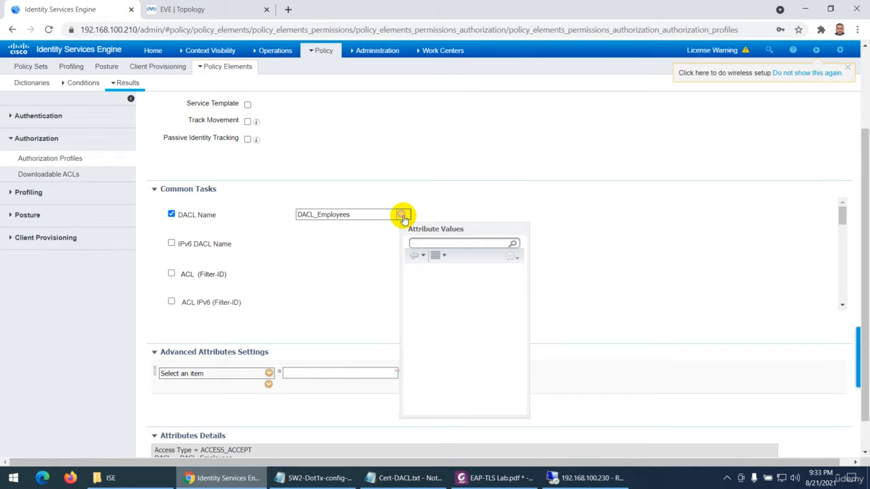
pyautogui.click(443, 318)
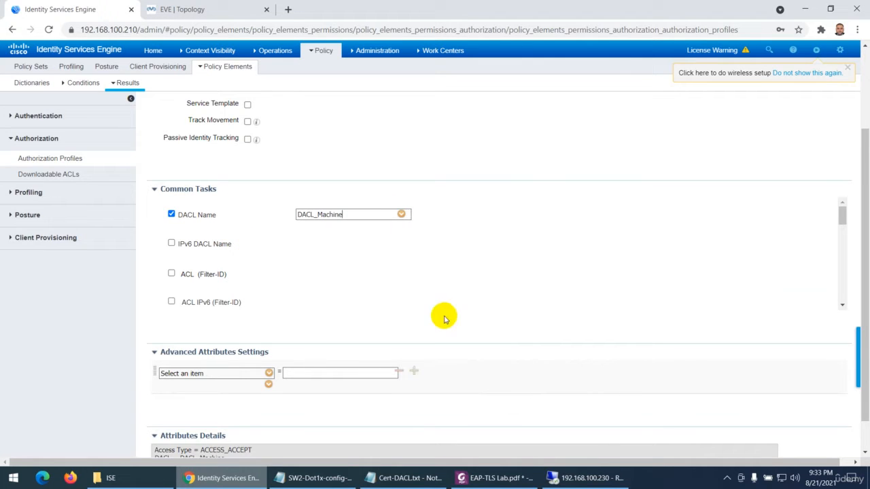
pyautogui.scroll(-5, 310, 277)
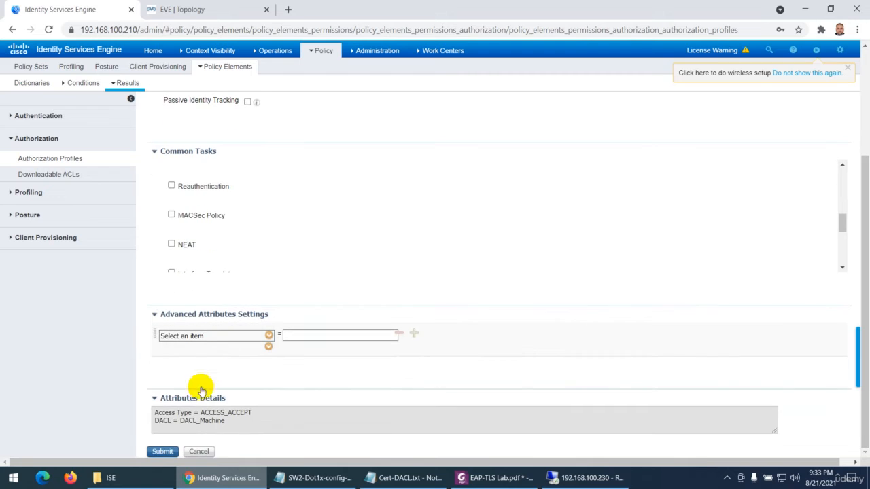
pyautogui.click(162, 451)
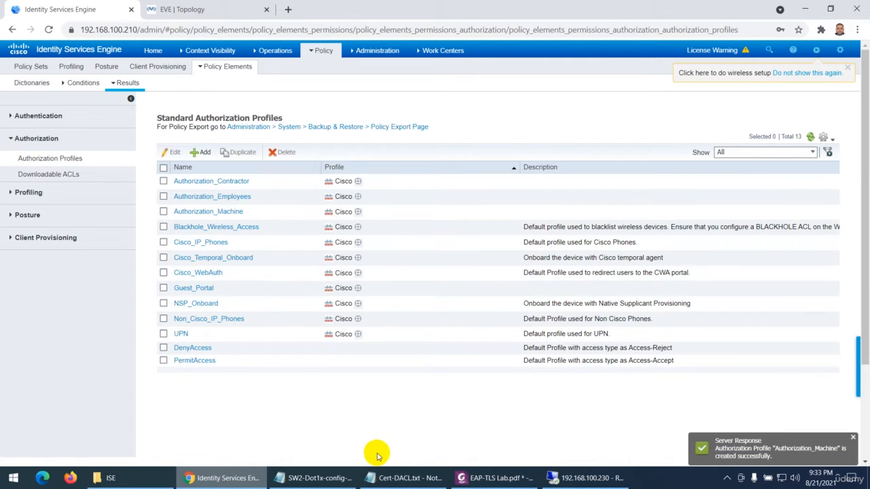
# Switch to EAP-TLS Lab.pdf, check the DACL and authorization profile instructions, and read on to the Policy Set section
pyautogui.click(495, 477)
pyautogui.scroll(-3, 451, 421)
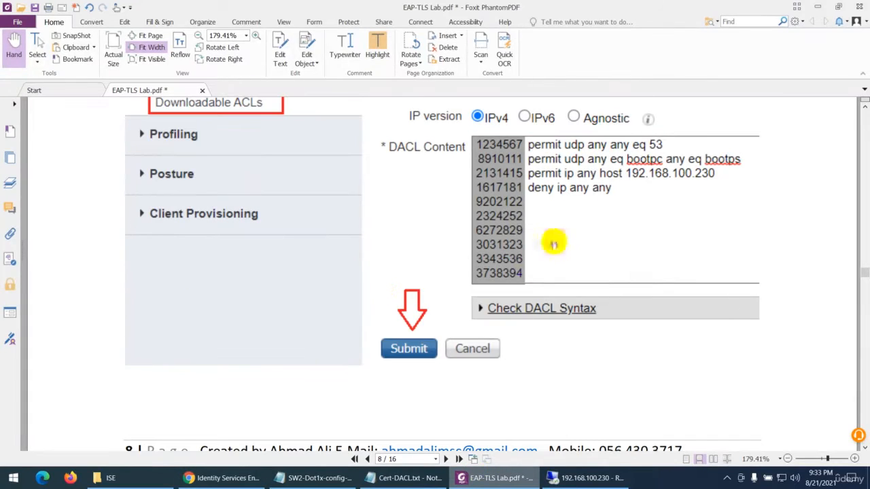
pyautogui.scroll(-10, 602, 217)
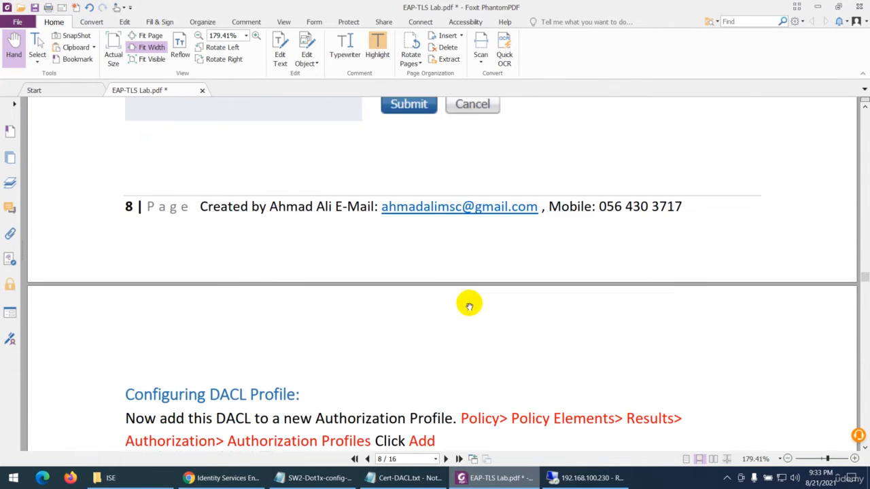
pyautogui.scroll(-5, 339, 324)
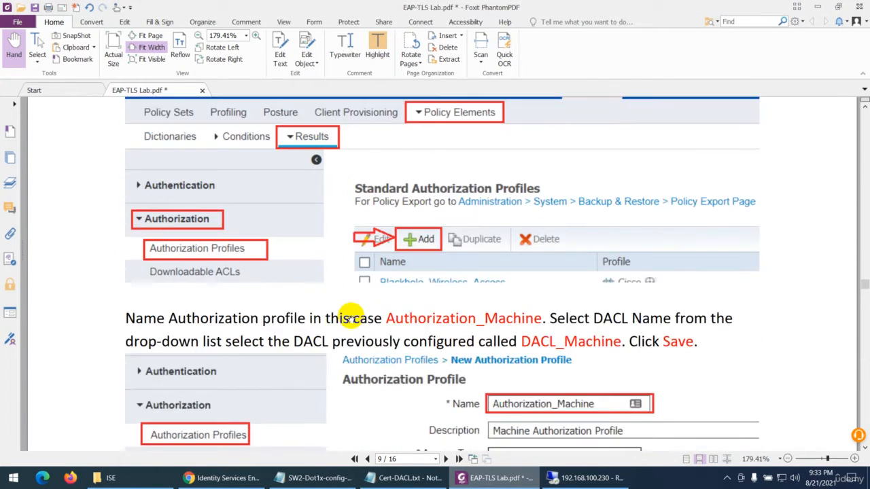
pyautogui.scroll(-8, 388, 275)
pyautogui.scroll(-12, 388, 279)
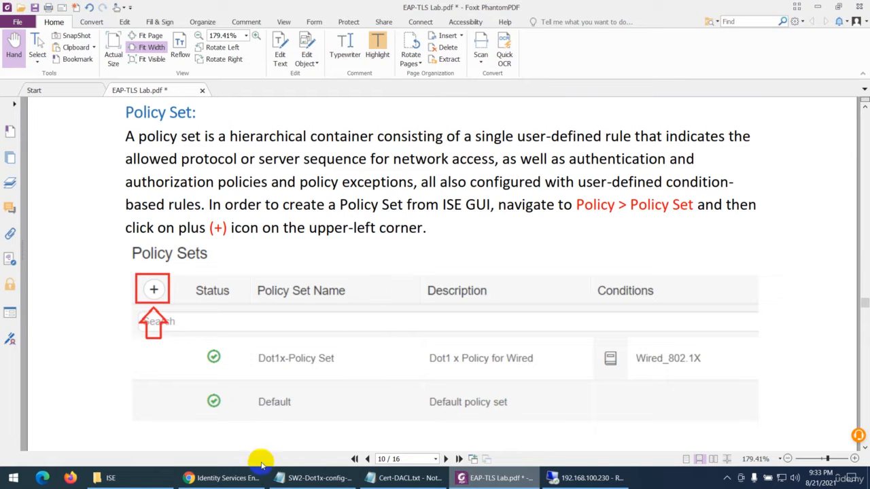
# Read the EAP-TLS policy set instructions in the PDF, then switch to Cisco ISE and open the Policy Sets page
pyautogui.scroll(-3, 327, 363)
pyautogui.scroll(-7, 329, 360)
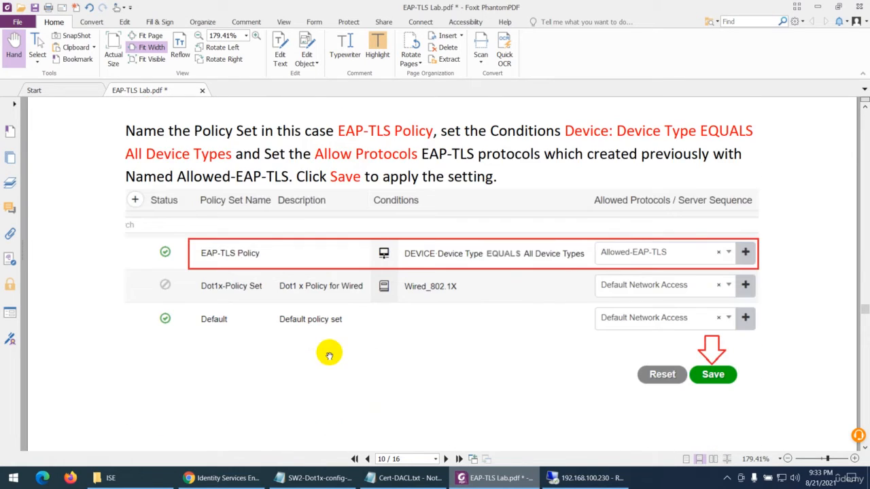
pyautogui.click(235, 481)
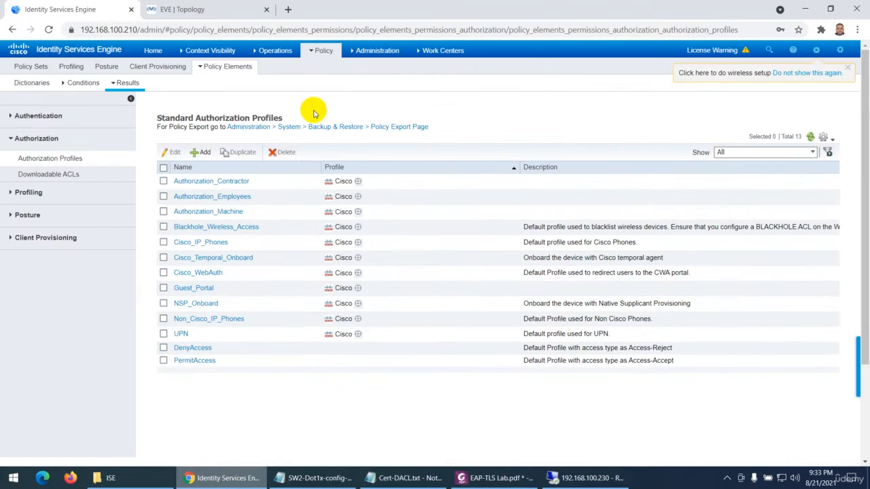
pyautogui.click(320, 52)
pyautogui.click(319, 68)
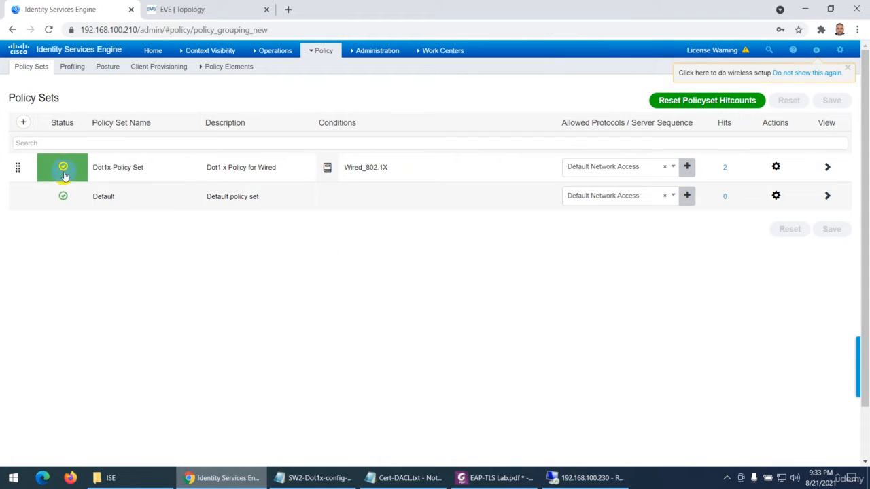
# Disable the Dot1x-Policy Set and save the policy set list
pyautogui.rightClick(66, 170)
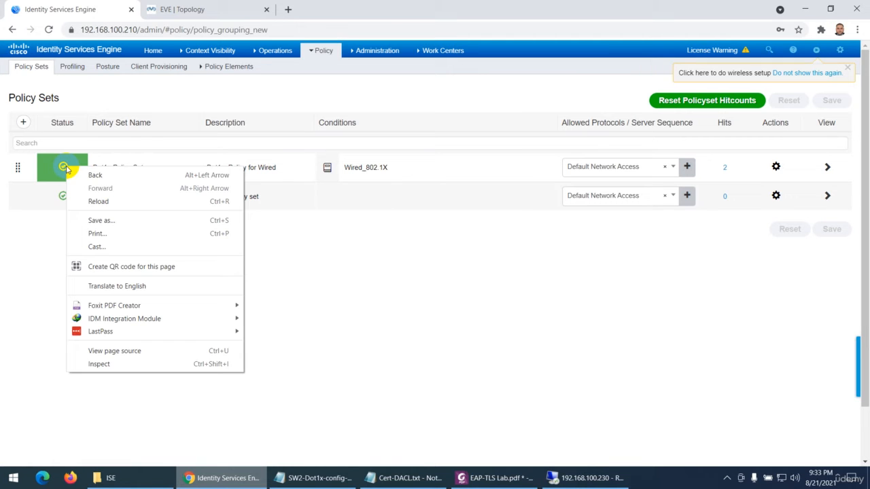
pyautogui.click(63, 168)
pyautogui.click(75, 196)
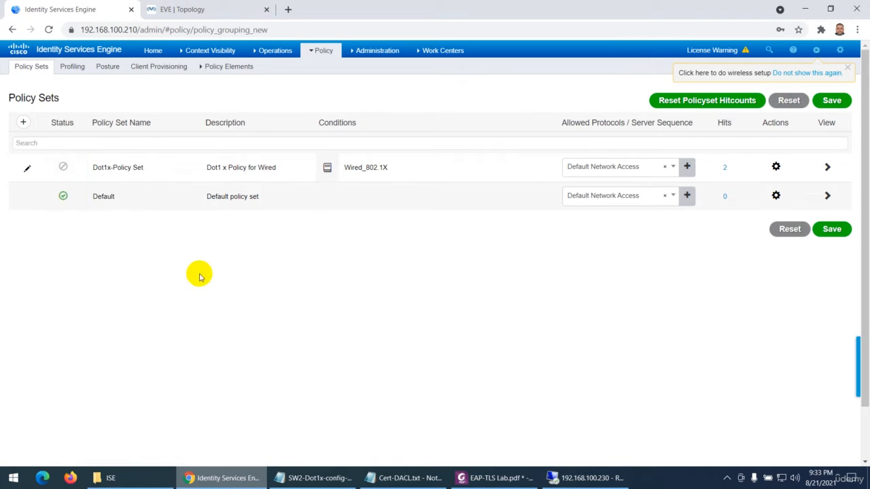
pyautogui.click(830, 230)
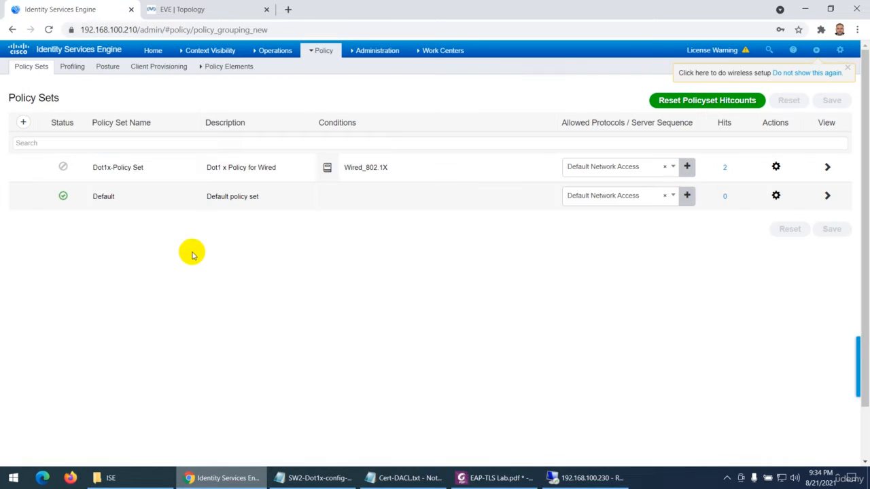
# Add a policy set named EAP-TLS-Policy with the description EAP-TLS-Policy, and open its conditions for editing
pyautogui.click(22, 123)
pyautogui.moveTo(140, 166); pyautogui.dragTo(83, 167)
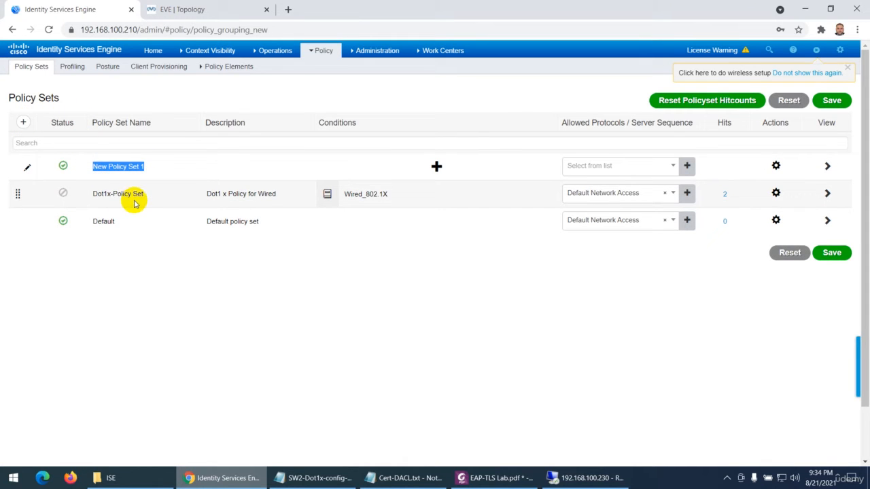
pyautogui.write('EAP-TLS-Policy')
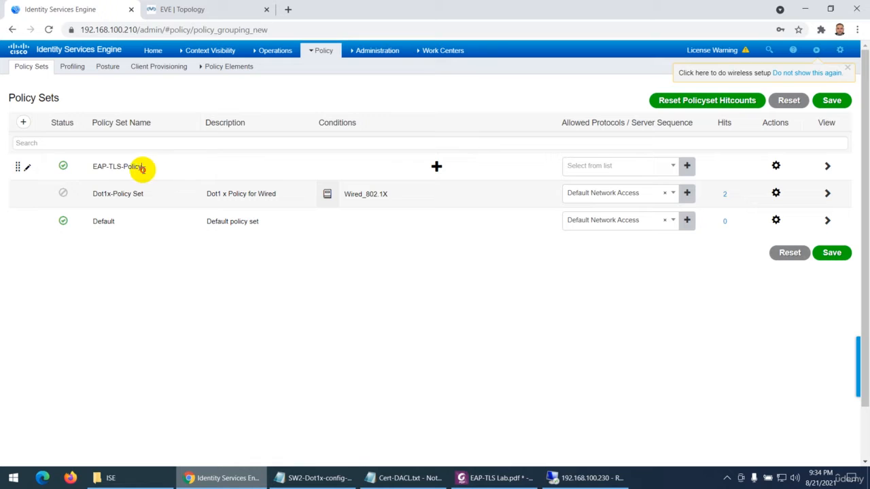
pyautogui.moveTo(141, 167); pyautogui.dragTo(88, 166)
pyautogui.click(259, 168)
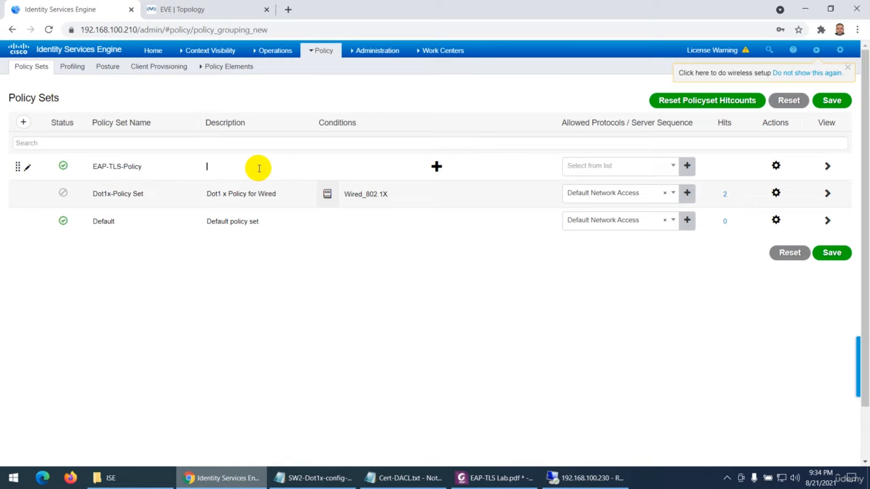
pyautogui.click(436, 167)
pyautogui.click(434, 166)
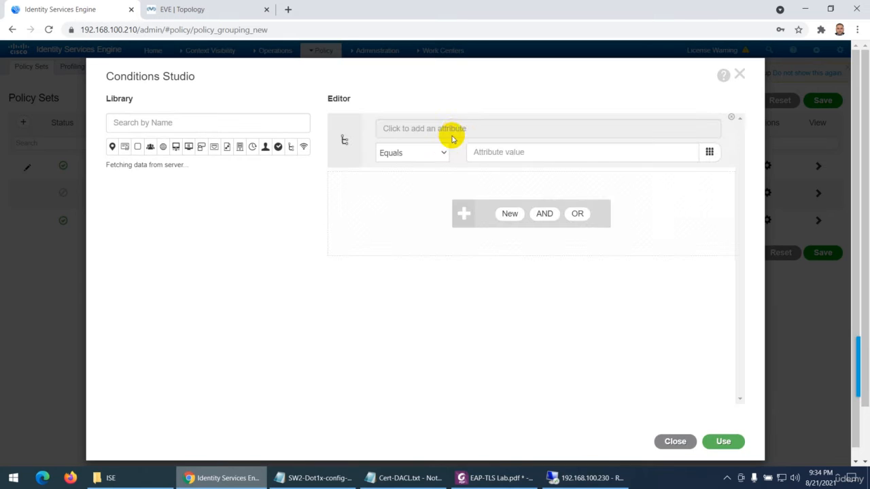
# Try the NetworkDeviceName attribute from the Network Access dictionary for the policy set condition
pyautogui.click(450, 130)
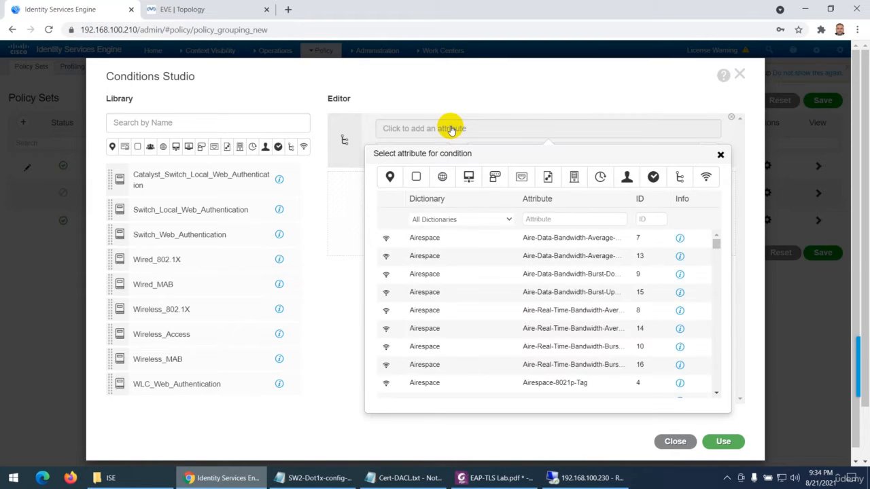
pyautogui.click(480, 220)
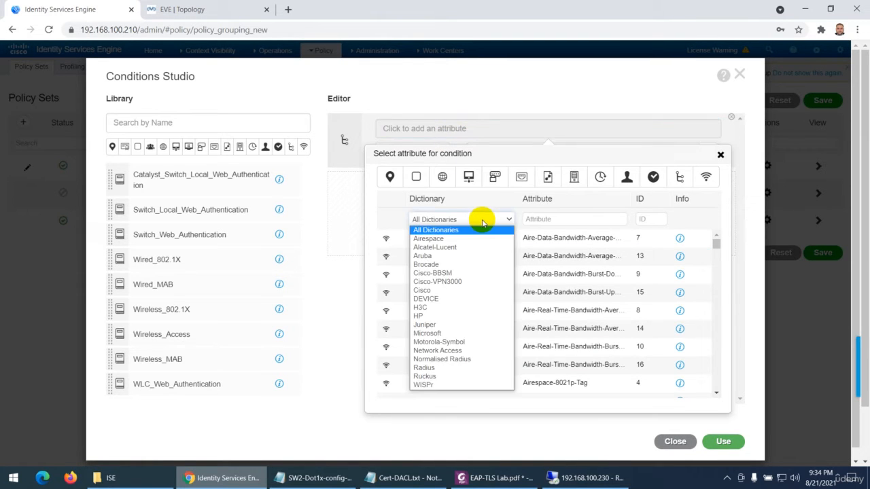
pyautogui.click(466, 350)
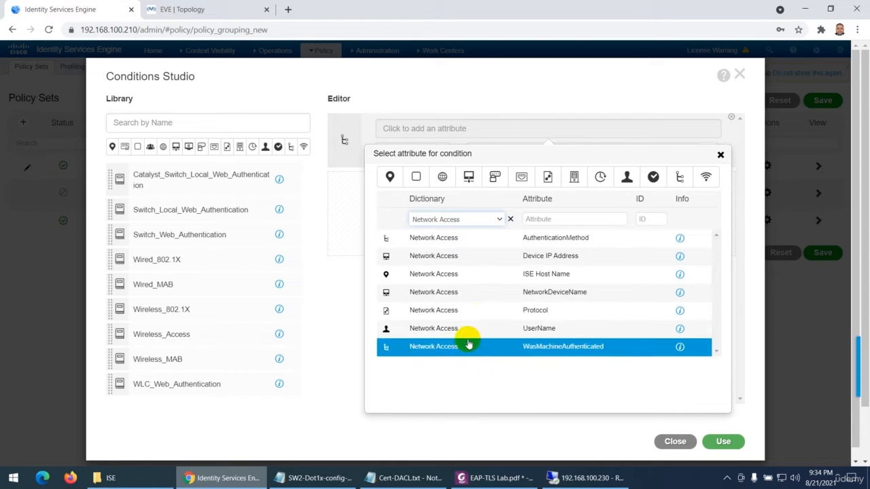
pyautogui.click(519, 293)
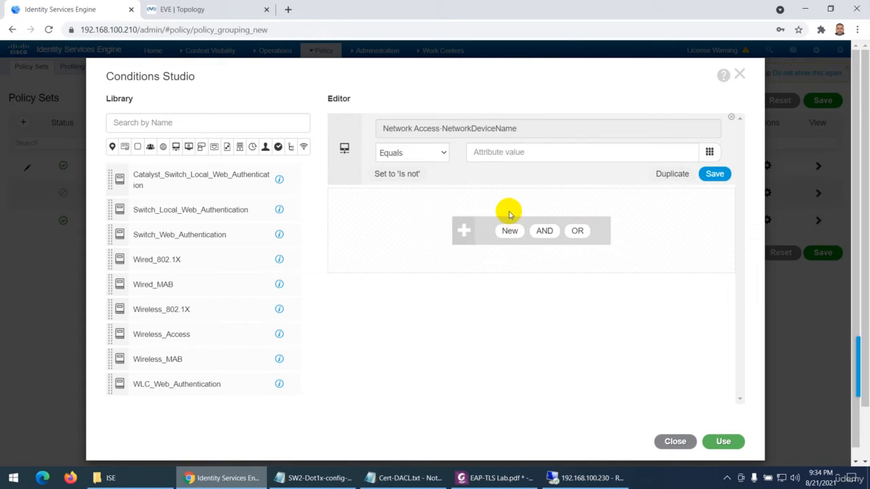
pyautogui.click(510, 152)
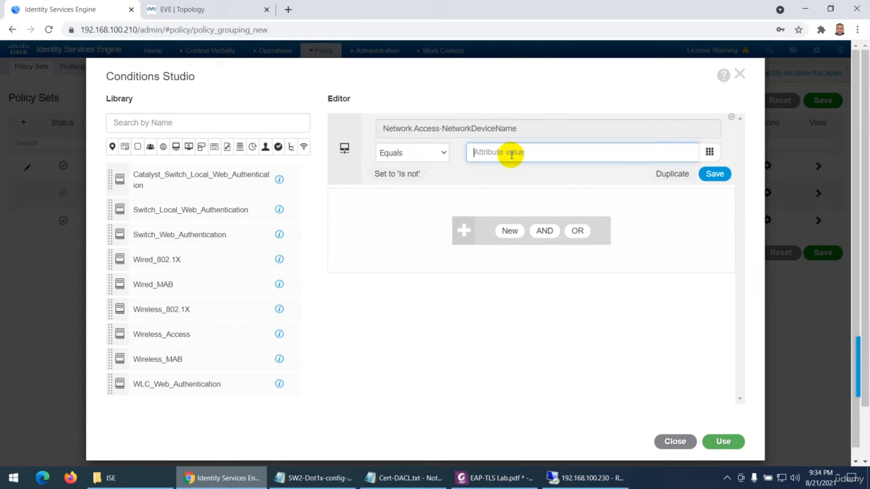
# Reopen the condition's attribute selection and check the required condition in EAP-TLS Lab.pdf before returning to Cisco ISE
pyautogui.click(478, 131)
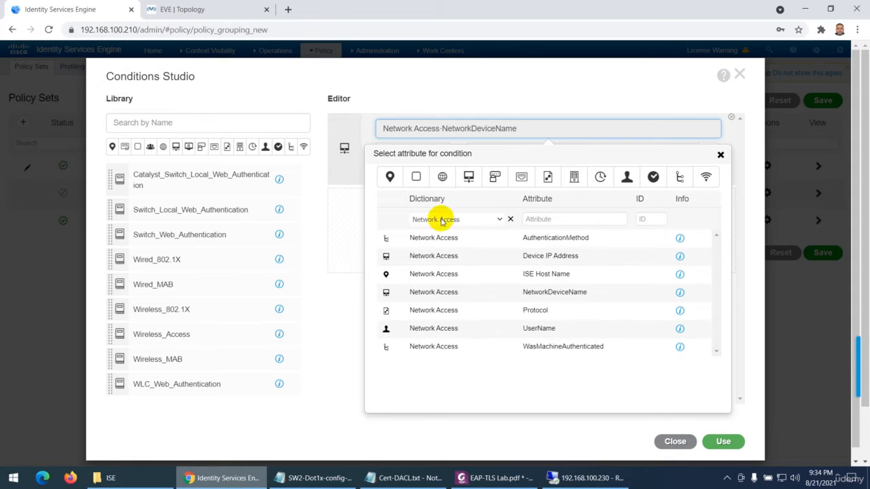
pyautogui.click(490, 477)
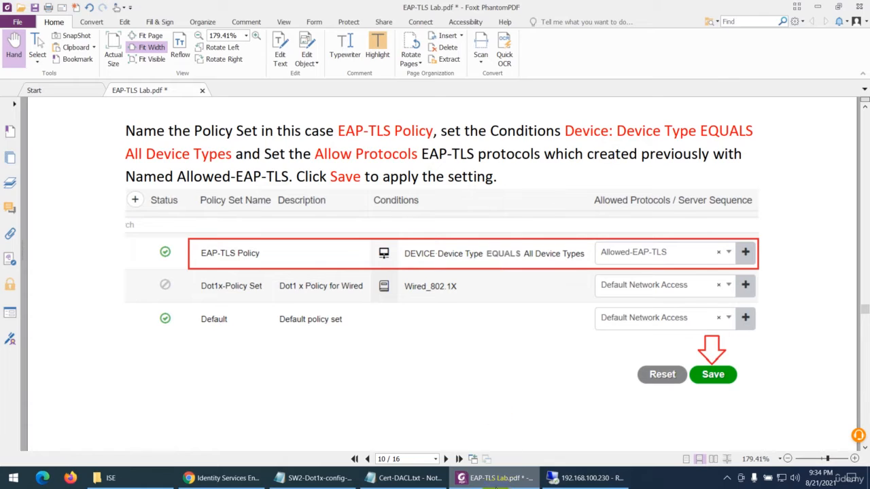
pyautogui.click(495, 479)
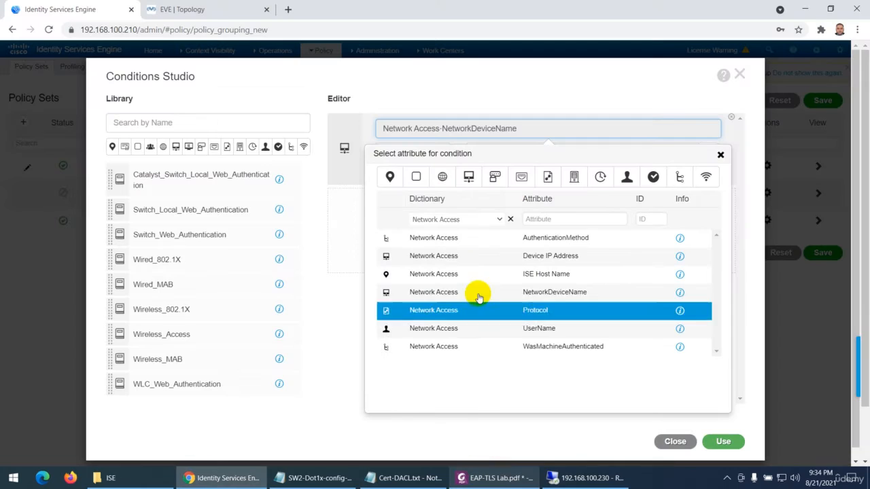
# Set the policy set condition to DEVICE Device Type Equals All Device Types and apply it to EAP-TLS-Policy
pyautogui.click(510, 220)
pyautogui.click(500, 221)
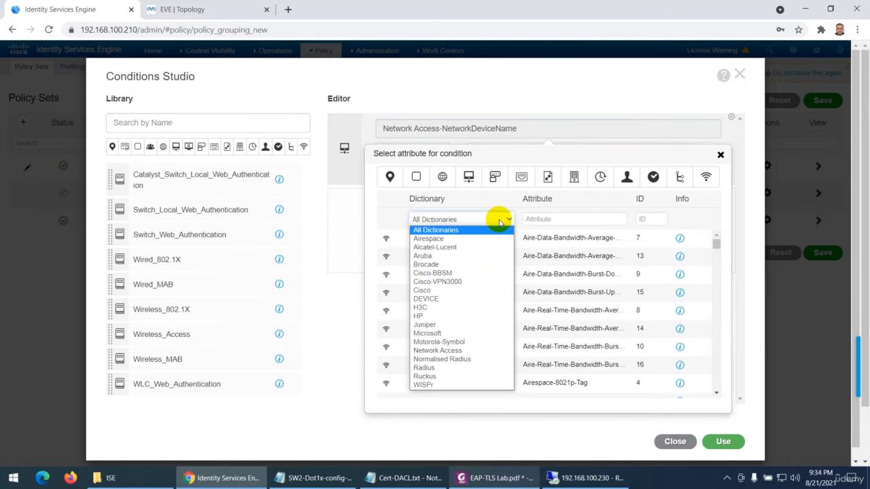
pyautogui.click(441, 299)
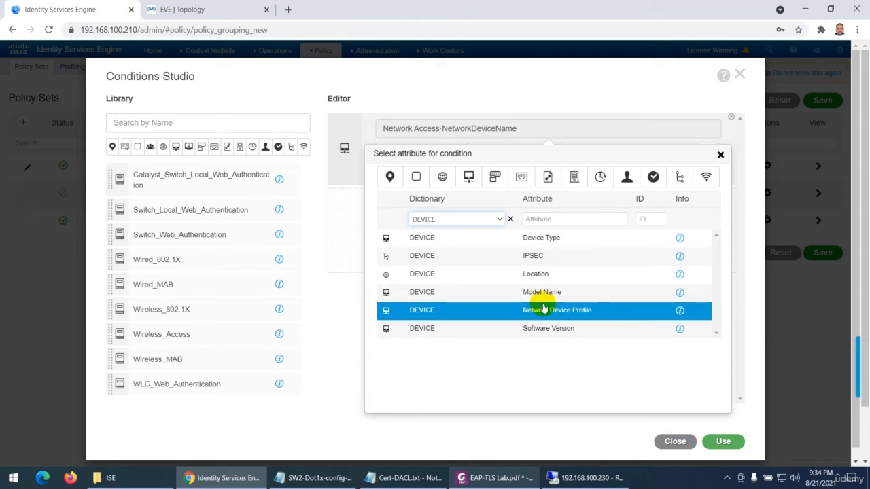
pyautogui.click(549, 239)
pyautogui.click(494, 154)
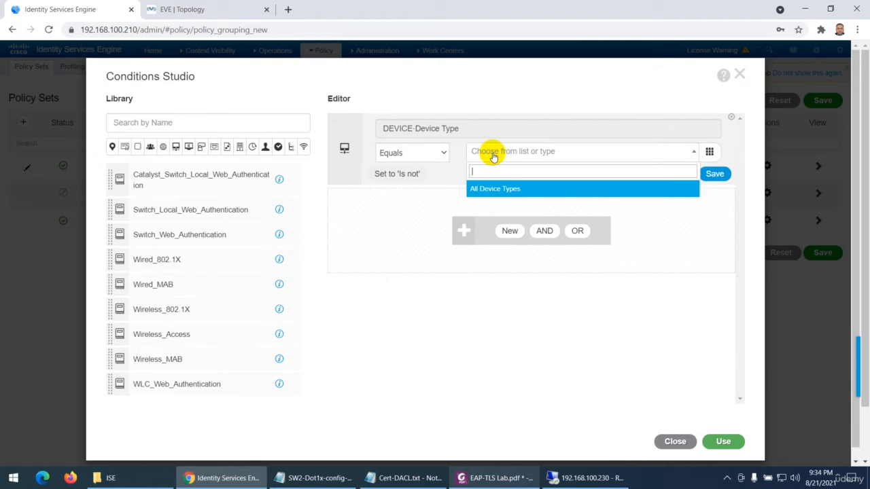
pyautogui.click(485, 189)
pyautogui.click(721, 442)
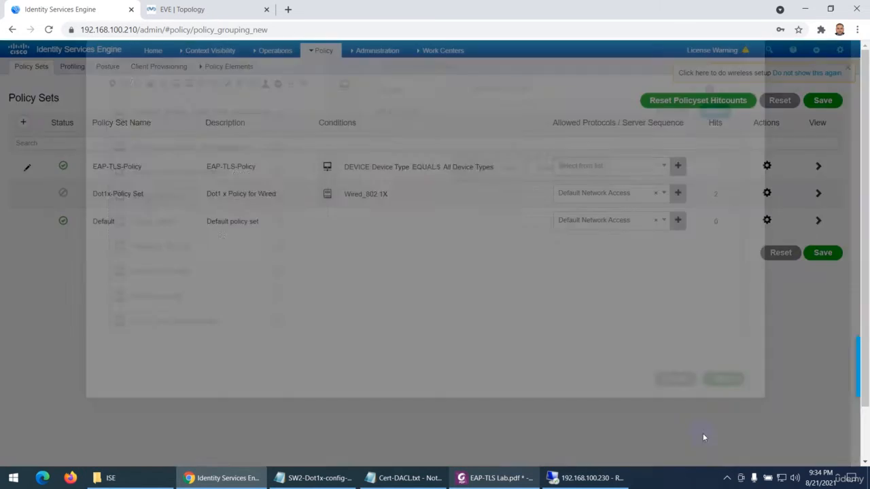
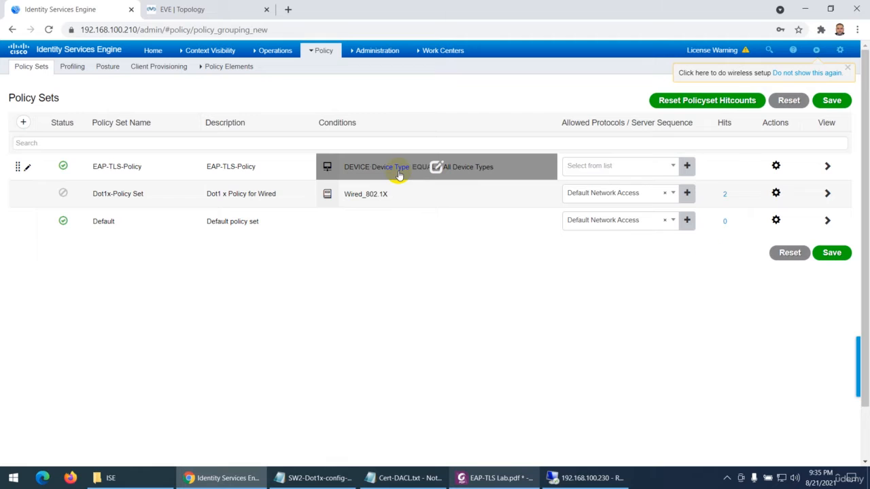
# Set the allowed protocols of the EAP-TLS-Policy policy set to Allowed-EAP-TLS and save the policy sets
pyautogui.click(622, 167)
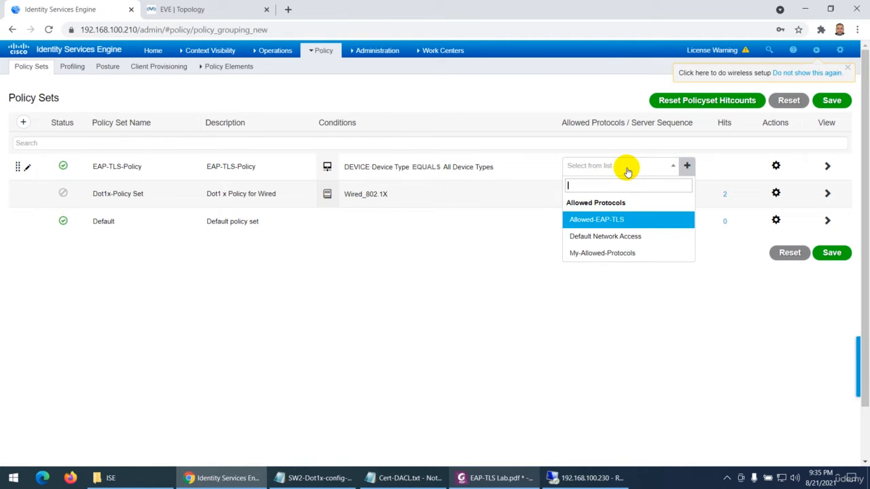
pyautogui.click(590, 221)
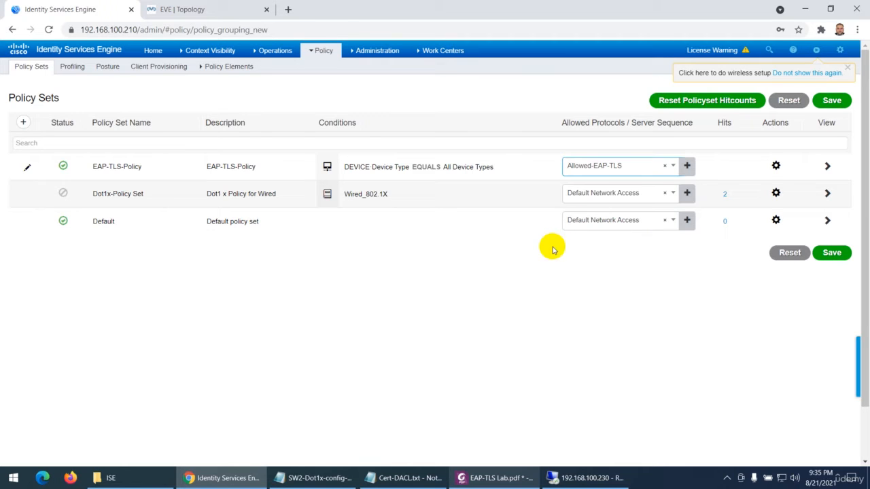
pyautogui.click(823, 252)
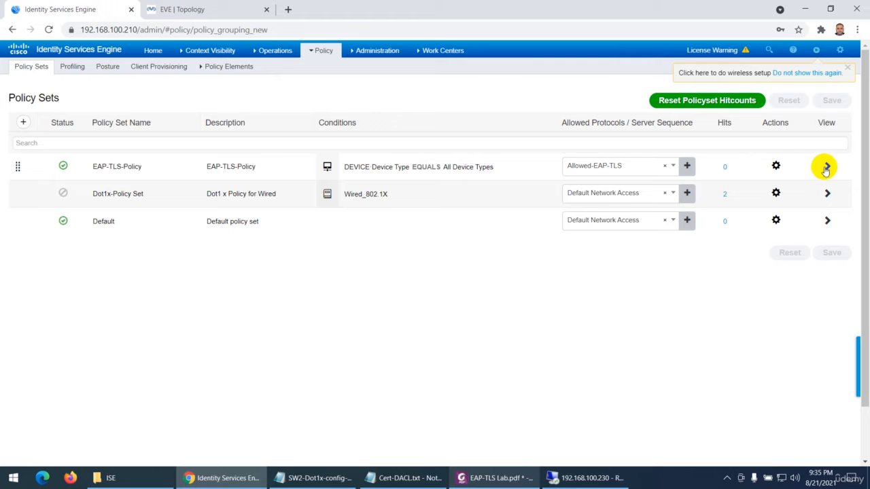
# Open the EAP-TLS-Policy policy set and add an authentication rule named Authentication-EAP-TLS above the Default rule
pyautogui.click(826, 166)
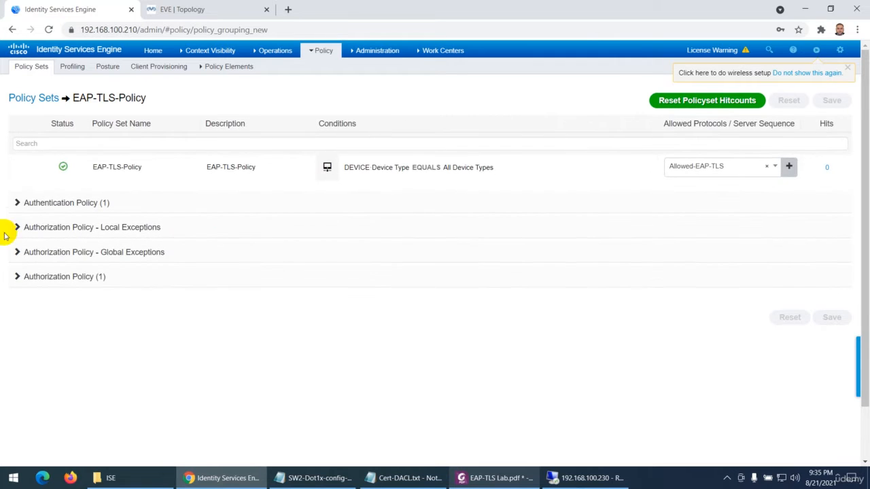
pyautogui.click(17, 203)
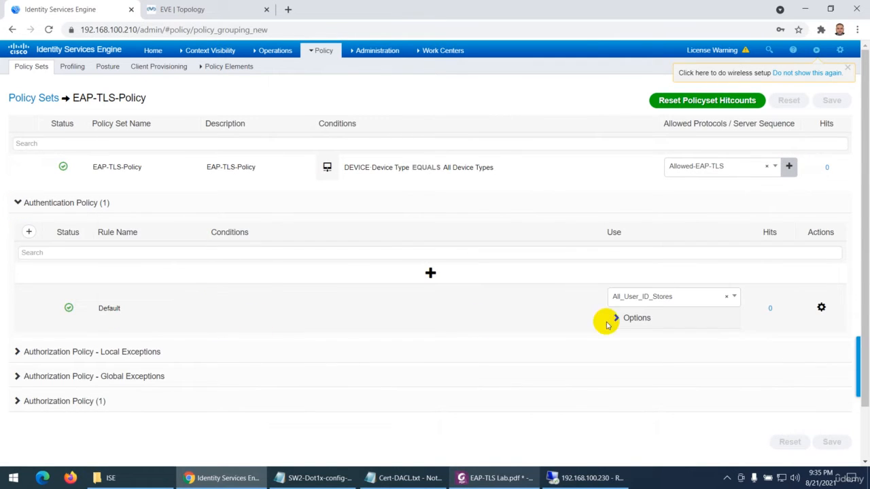
pyautogui.click(29, 232)
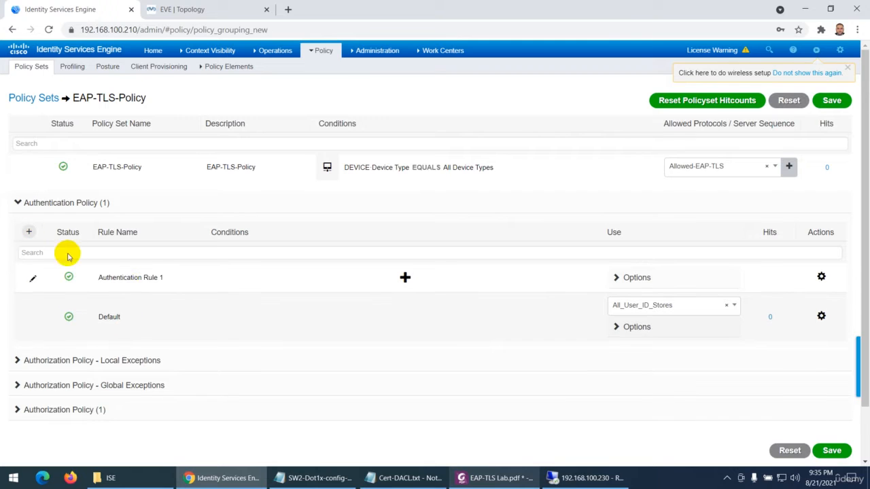
pyautogui.moveTo(165, 287); pyautogui.dragTo(150, 288)
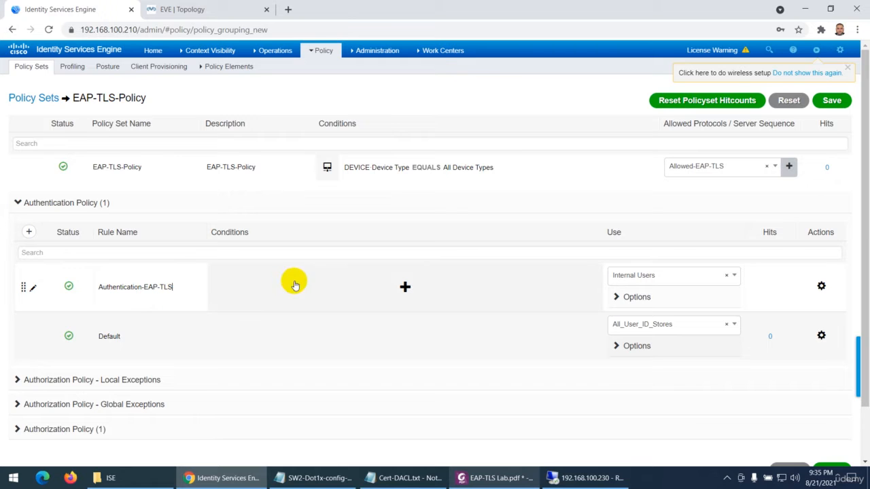
# Check the authentication rule conditions in EAP-TLS Lab.pdf, and add the Wired_802.1X library condition to the Authentication-EAP-TLS rule in Cisco ISE
pyautogui.click(479, 478)
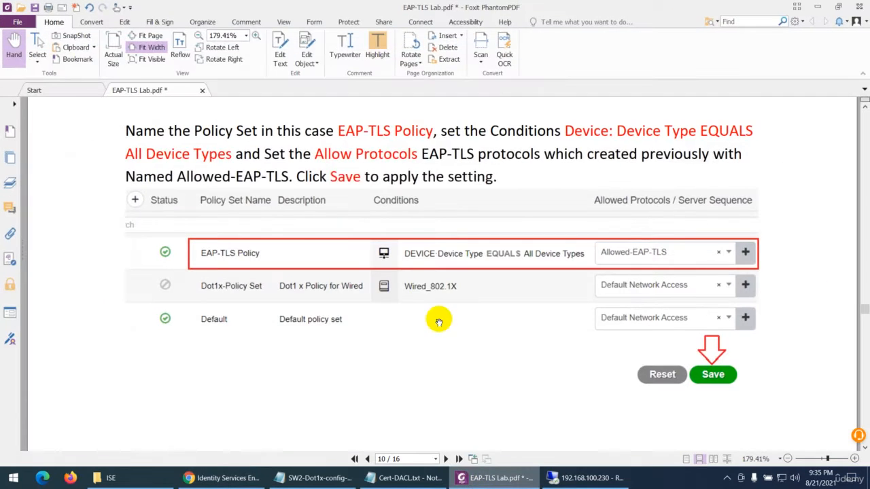
pyautogui.scroll(-6, 425, 301)
pyautogui.scroll(-4, 423, 299)
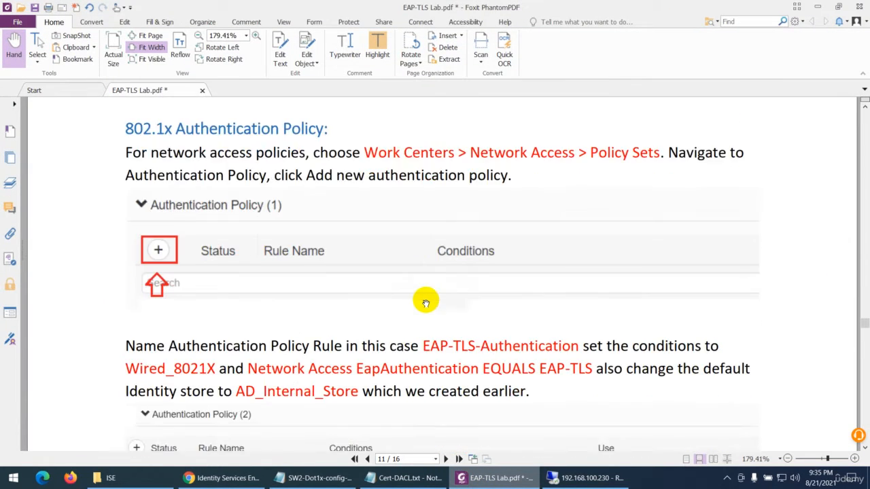
pyautogui.scroll(-3, 388, 297)
pyautogui.scroll(-6, 388, 296)
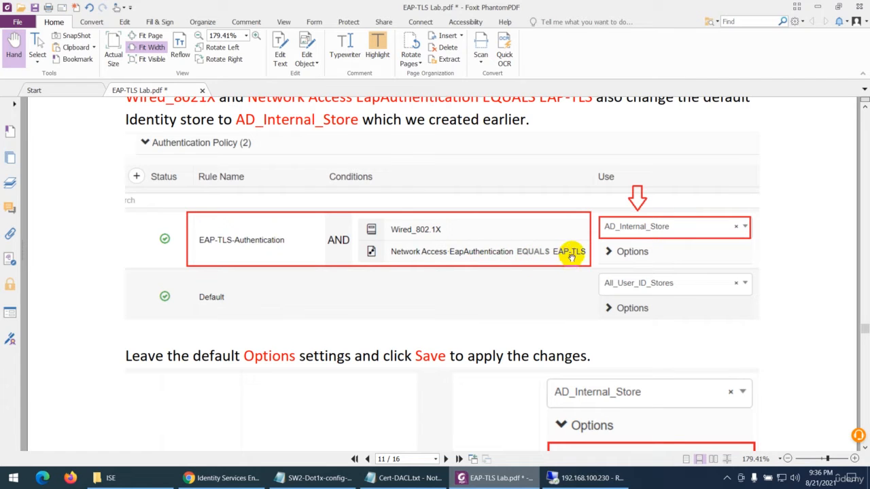
pyautogui.click(503, 473)
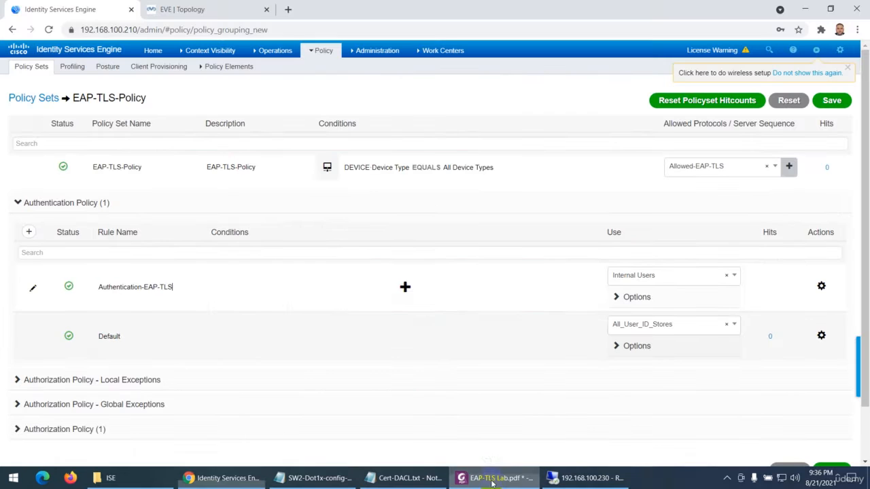
pyautogui.click(405, 287)
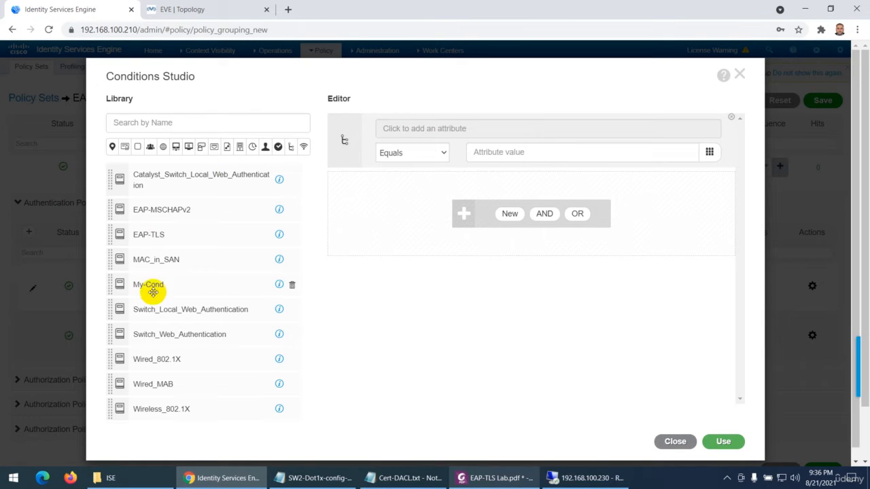
pyautogui.moveTo(163, 358); pyautogui.dragTo(440, 197)
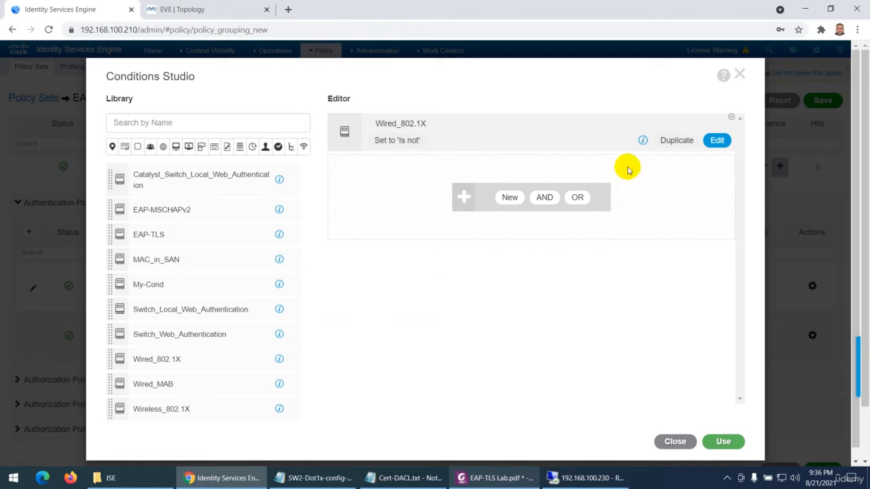
# Add the condition Network Access EapAuthentication Equals EAP-TLS, joined with AND to Wired_802.1X, and apply both to the Authentication-EAP-TLS rule
pyautogui.click(507, 197)
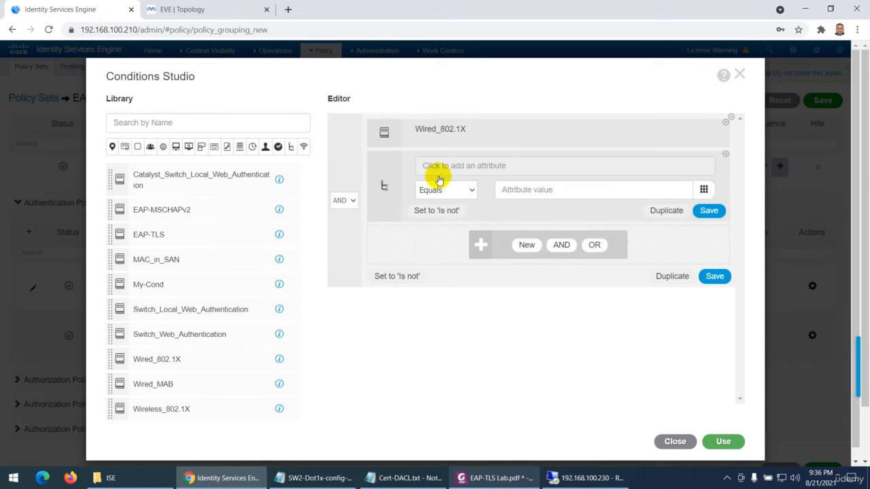
pyautogui.click(482, 479)
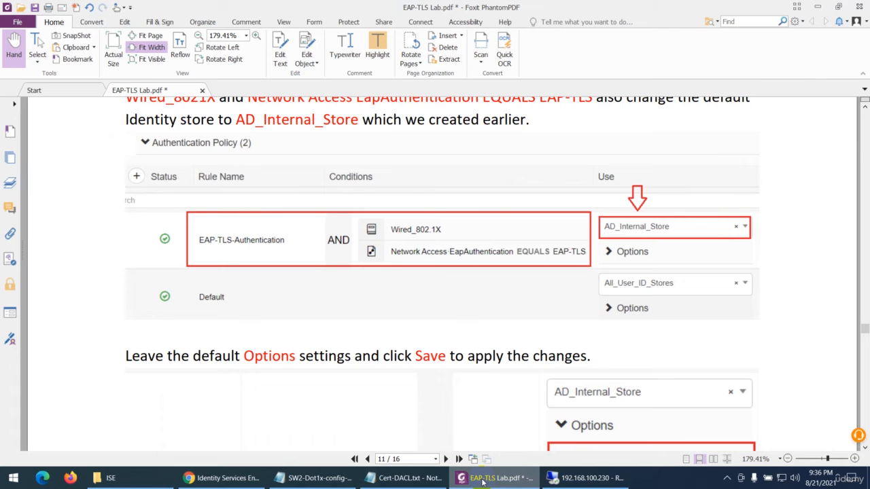
pyautogui.click(483, 479)
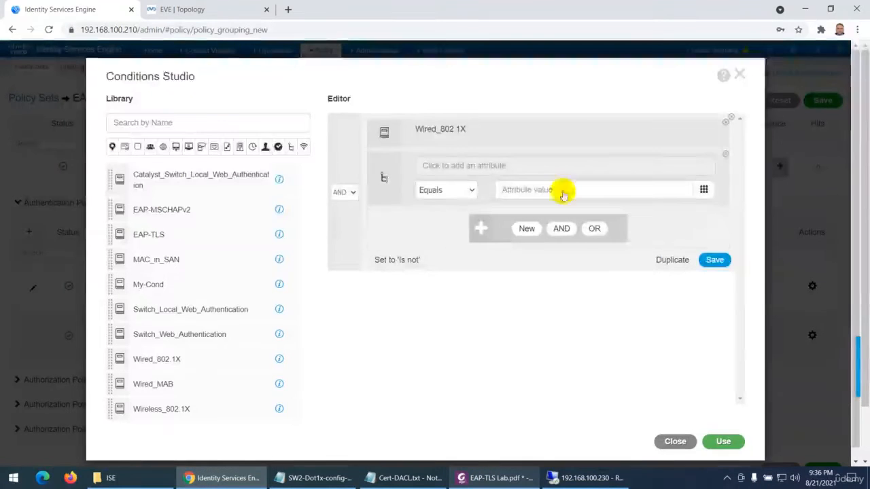
pyautogui.click(472, 170)
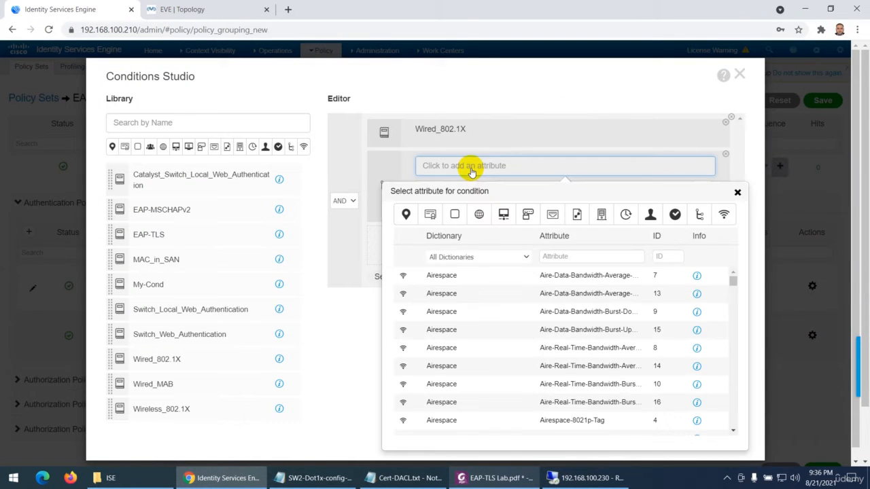
pyautogui.click(527, 258)
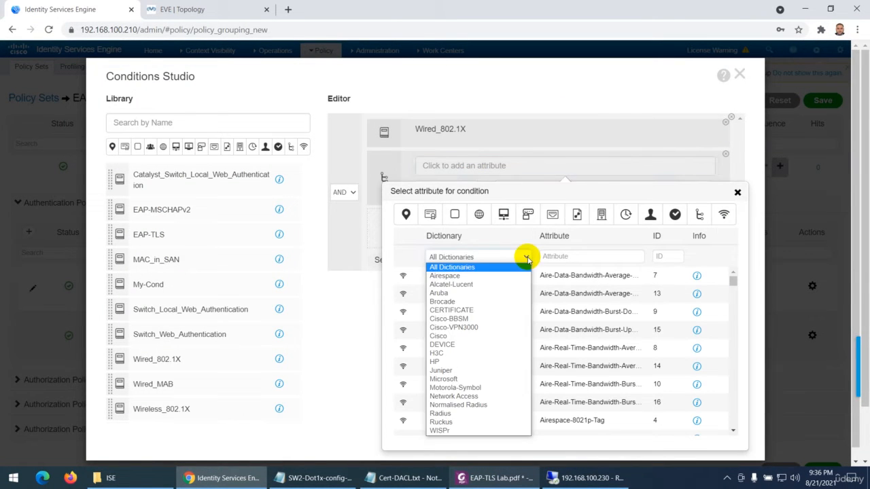
pyautogui.click(462, 397)
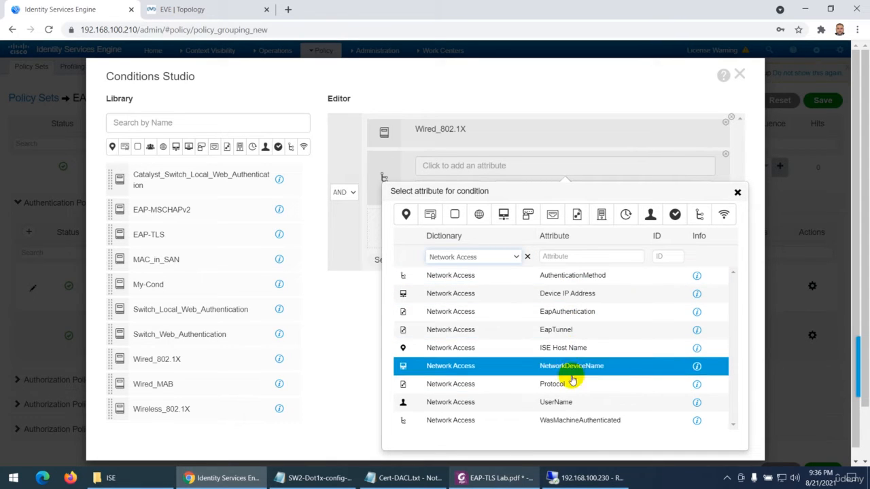
pyautogui.click(564, 313)
pyautogui.click(530, 188)
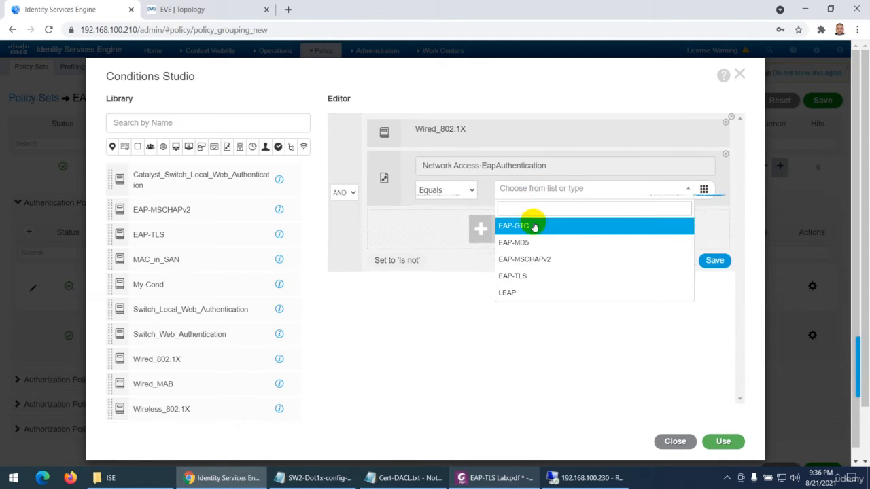
pyautogui.click(518, 276)
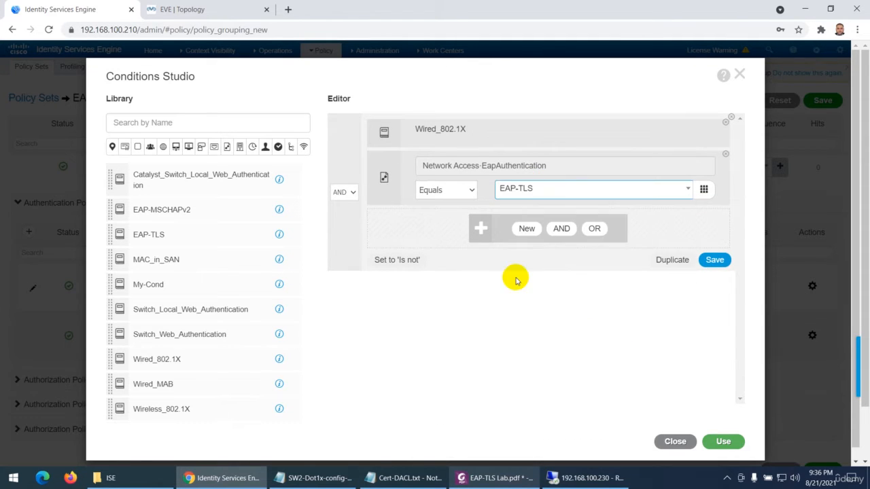
pyautogui.click(722, 441)
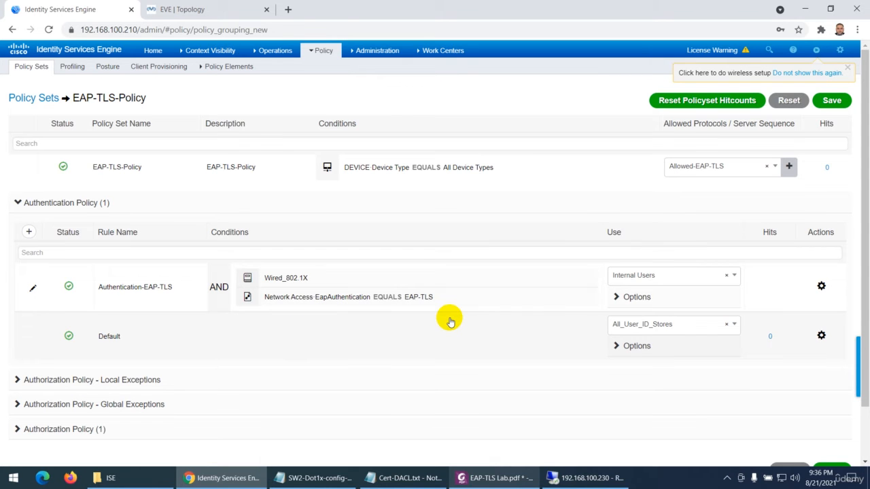
# Set the Authentication-EAP-TLS rule's identity store to AD_Internal_Store as in EAP-TLS Lab.pdf, save the policy set, and review the authentication rules
pyautogui.click(466, 477)
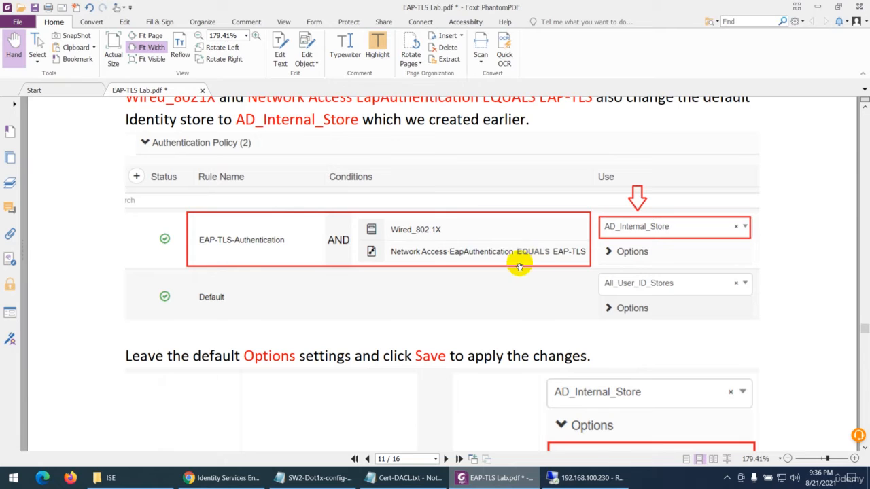
pyautogui.click(478, 480)
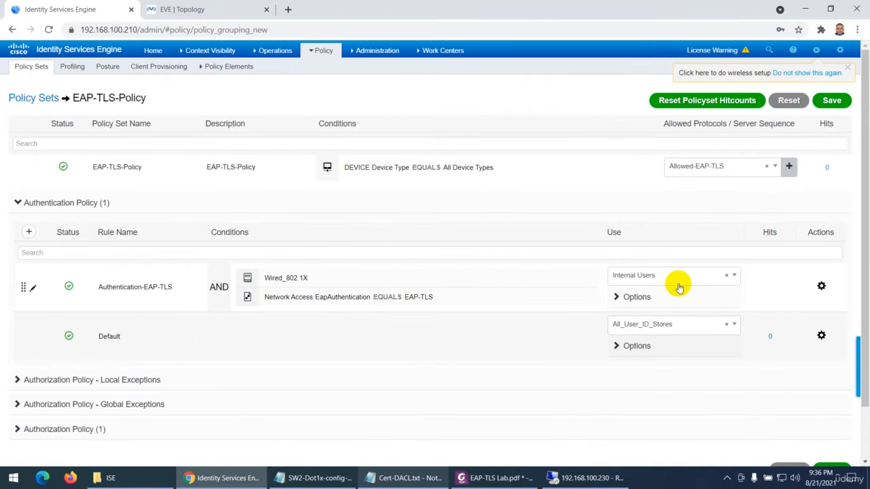
pyautogui.click(656, 281)
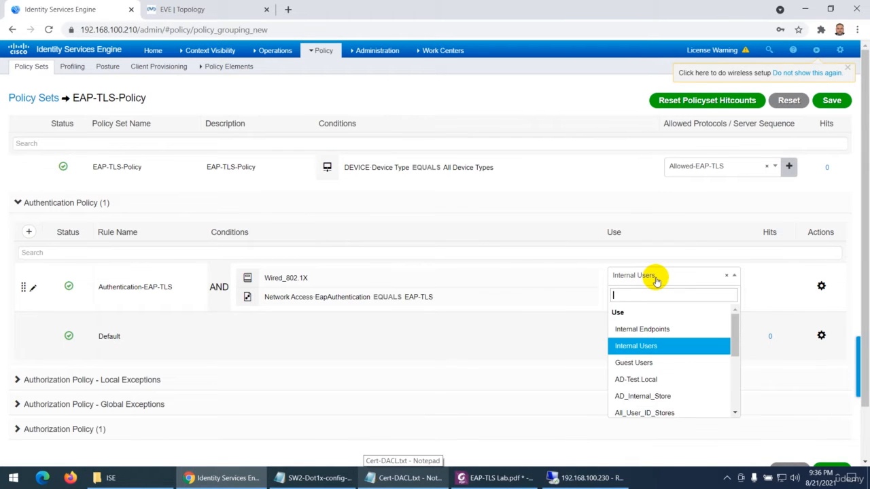
pyautogui.click(646, 401)
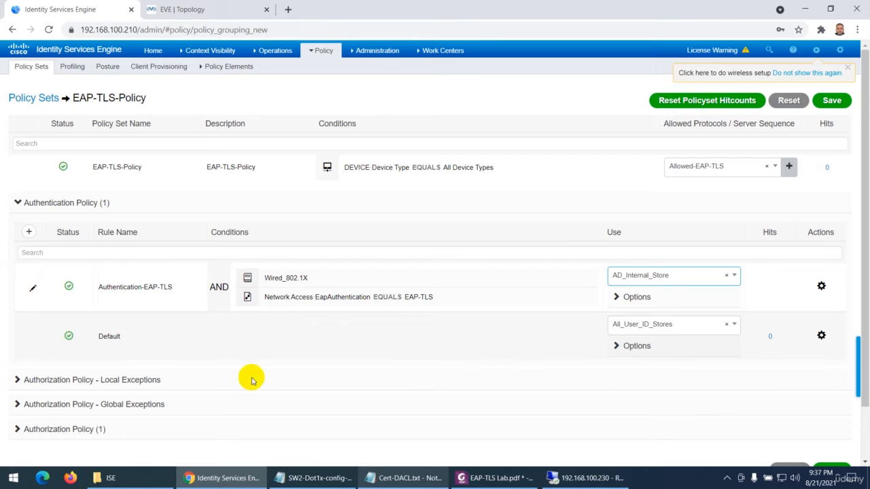
pyautogui.click(831, 100)
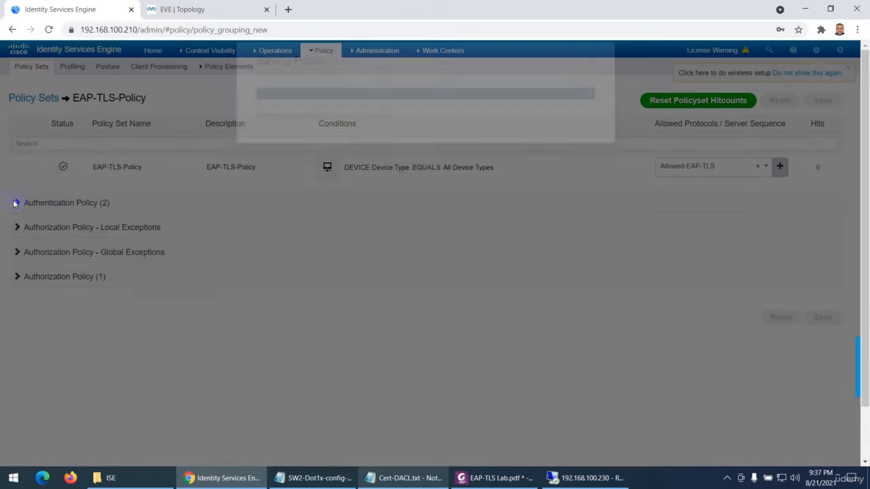
pyautogui.click(17, 204)
pyautogui.moveTo(276, 294)
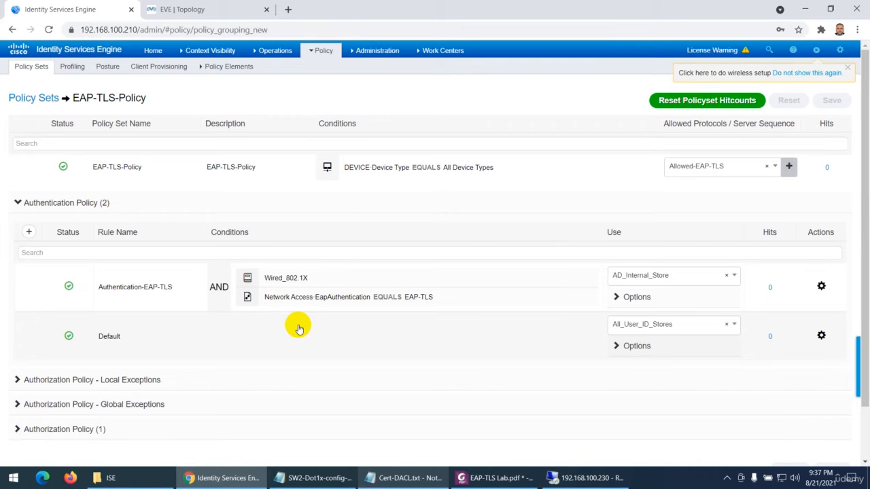
pyautogui.moveTo(366, 314)
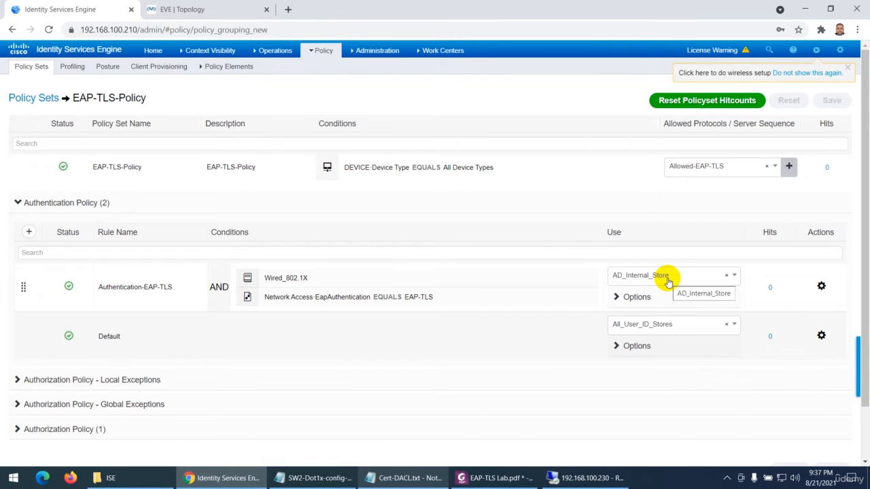
# Open the AD_Internal_Store identity source sequence and examine its certificate authentication profile and authentication search list
pyautogui.moveTo(311, 53)
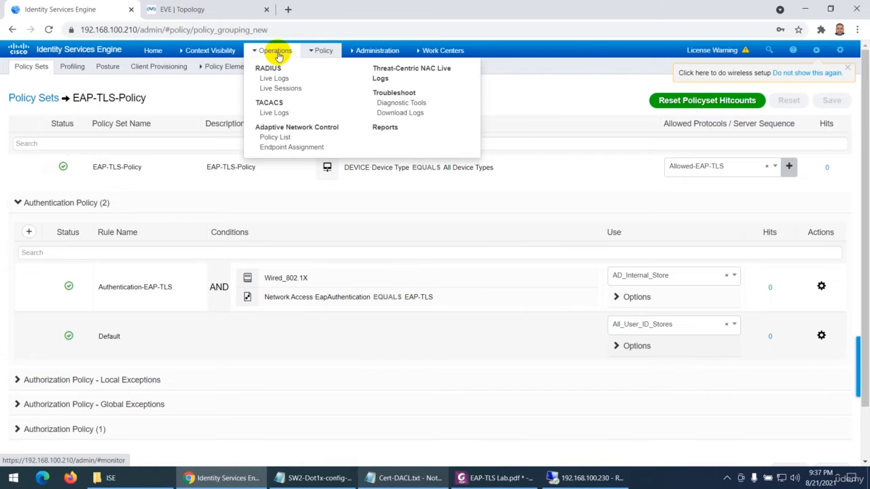
pyautogui.moveTo(362, 59)
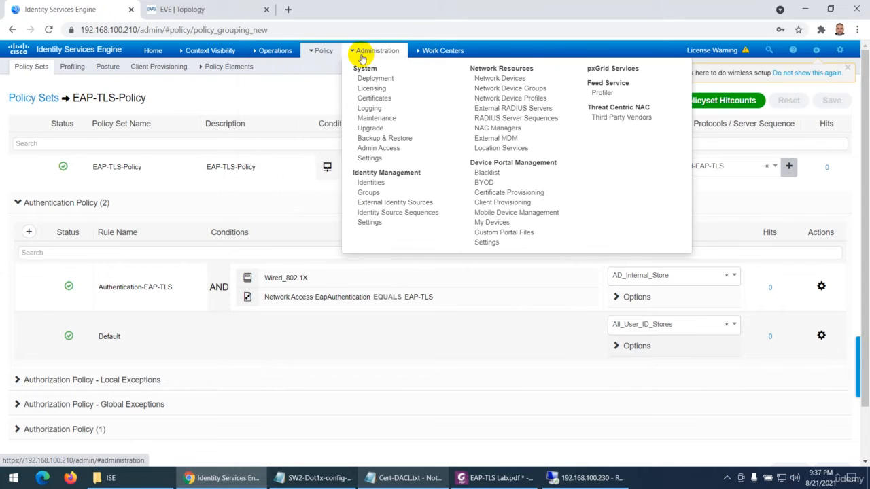
pyautogui.click(386, 217)
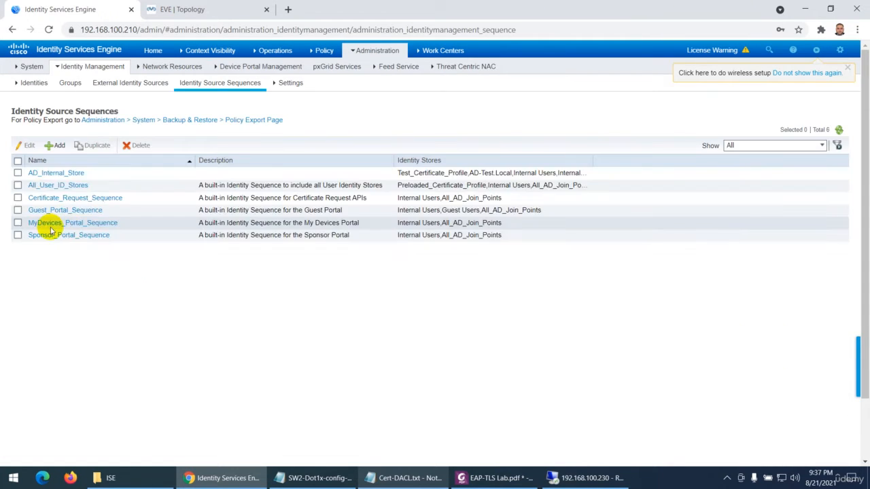
pyautogui.click(43, 172)
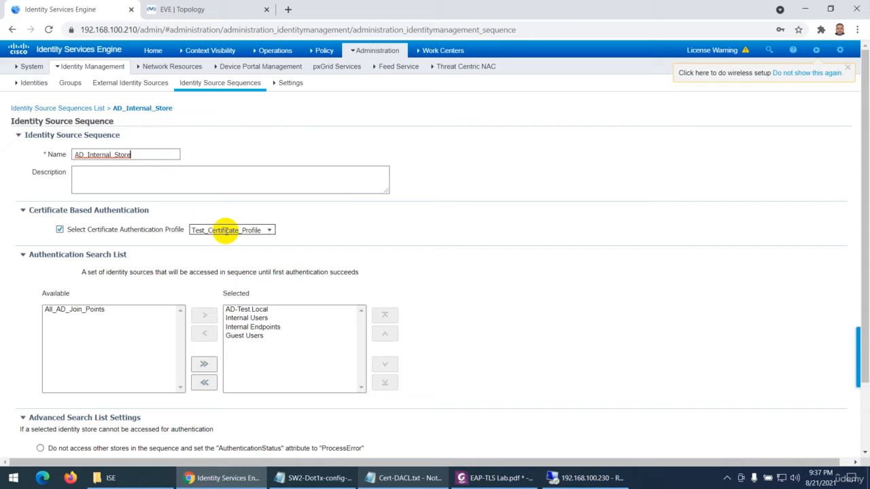
# Return to the policy sets and open the details of EAP-TLS-Policy
pyautogui.moveTo(330, 52)
pyautogui.click(325, 68)
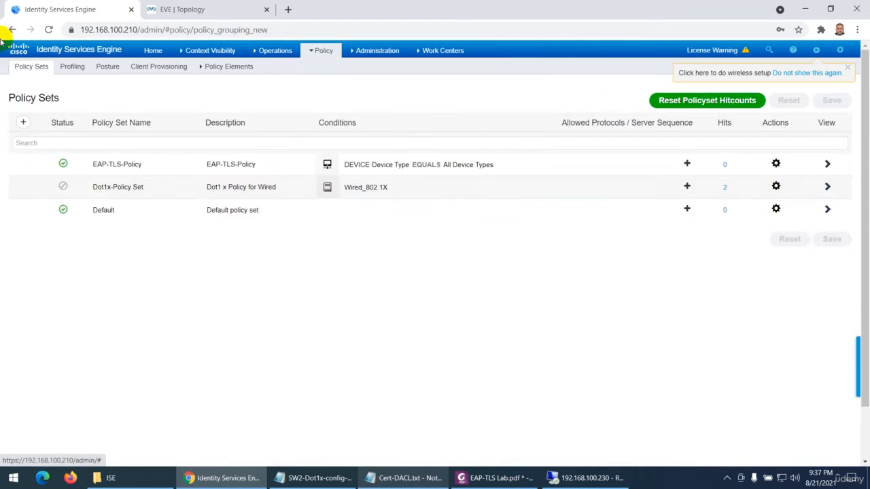
pyautogui.click(827, 168)
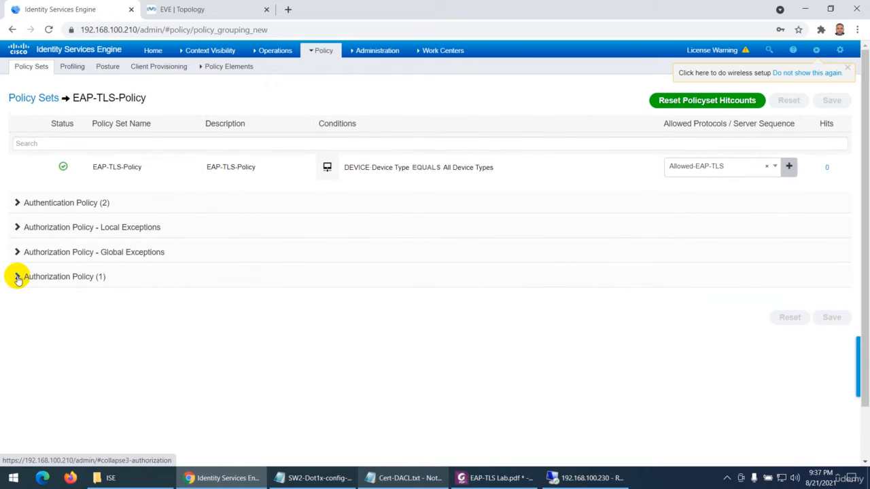
# Expand the Authorization Policy section of EAP-TLS-Policy and add two new rules above the Default rule
pyautogui.click(18, 278)
pyautogui.scroll(-1, 204, 340)
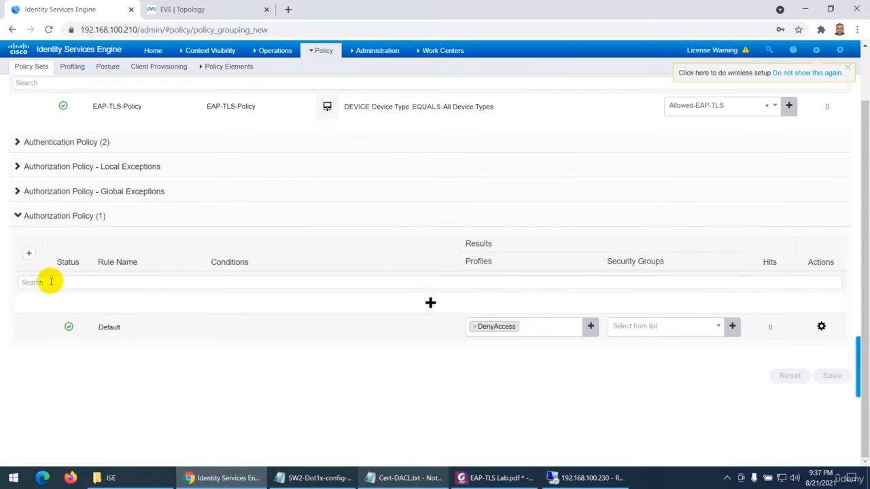
pyautogui.click(29, 257)
pyautogui.click(29, 256)
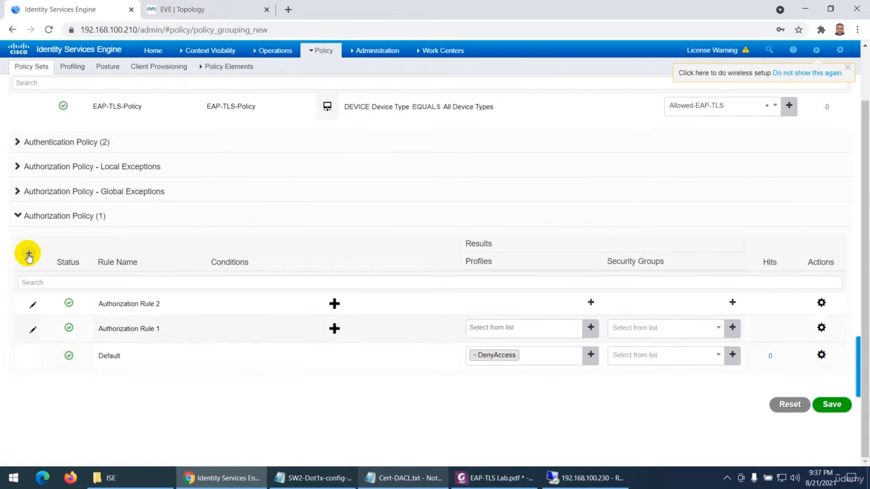
# Consult the authorization rules in EAP-TLS Lab.pdf, return to ISE and rename Authorization Rule 1 as Authorization-Machine
pyautogui.click(496, 477)
pyautogui.scroll(-10, 429, 312)
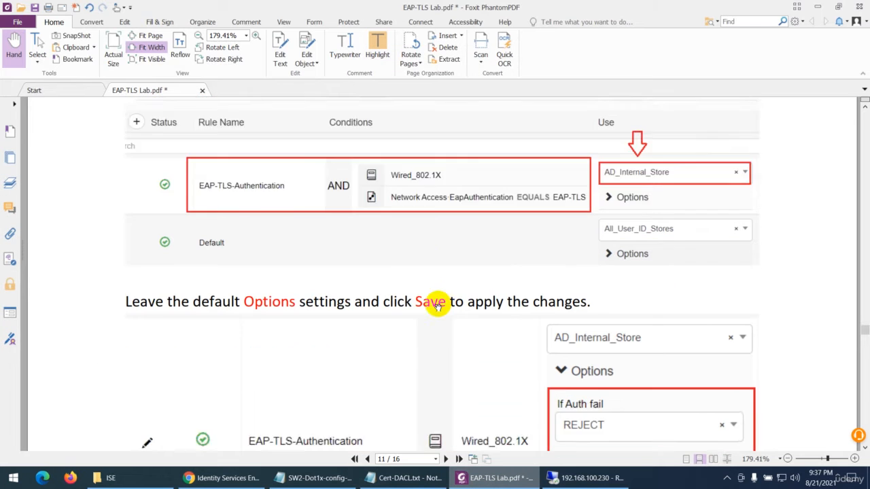
pyautogui.scroll(-4, 429, 318)
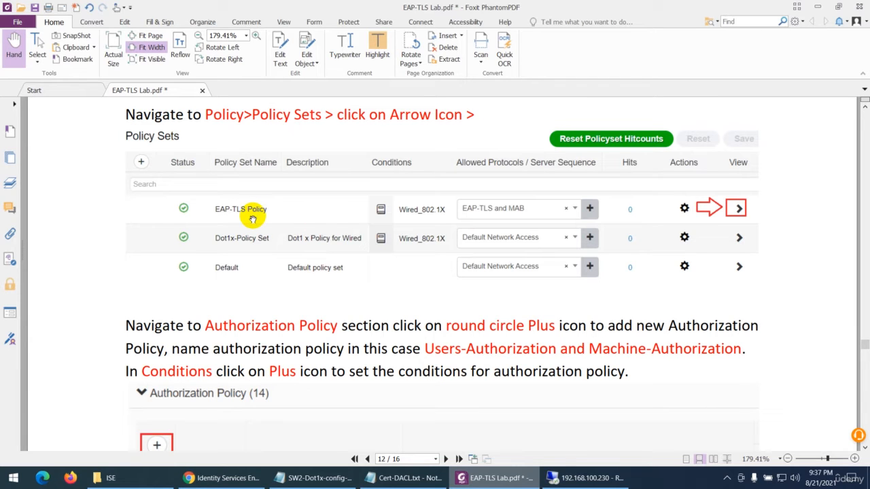
pyautogui.scroll(-13, 252, 219)
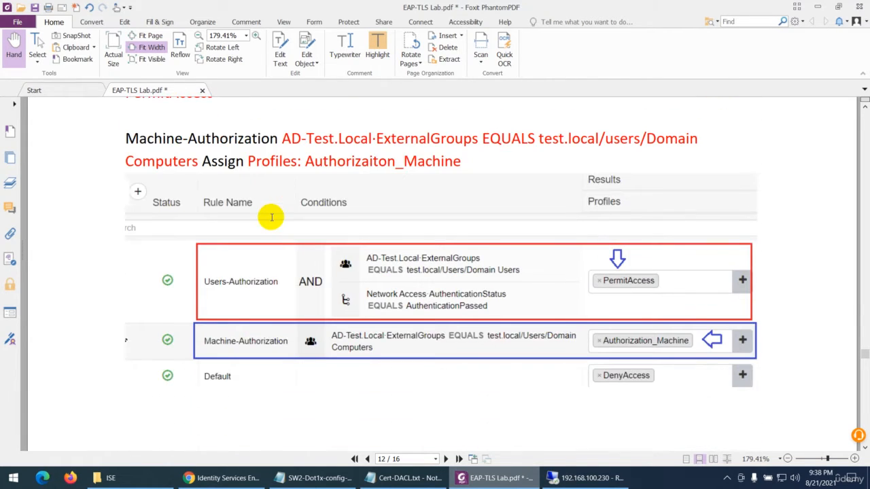
pyautogui.scroll(-1, 271, 217)
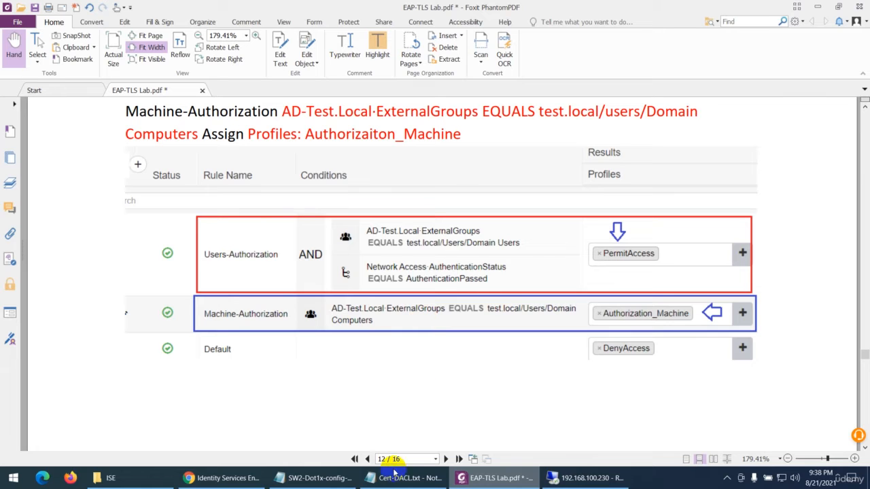
pyautogui.click(223, 478)
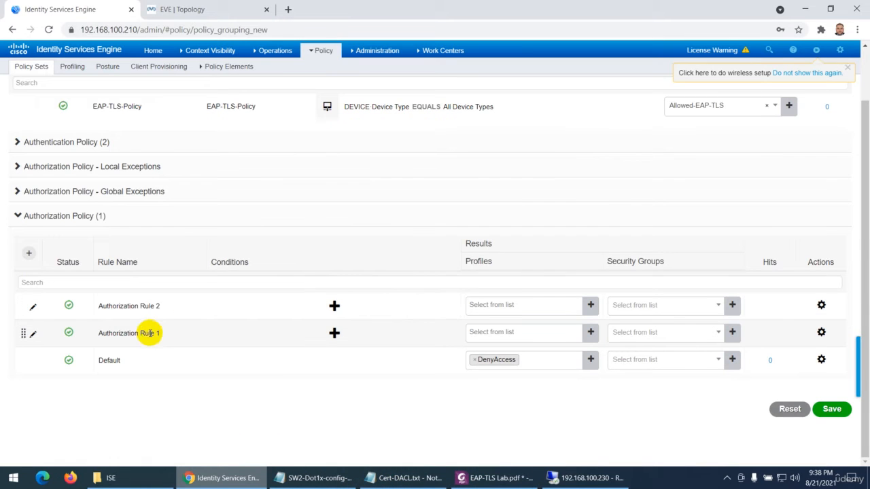
pyautogui.moveTo(160, 333); pyautogui.dragTo(143, 333)
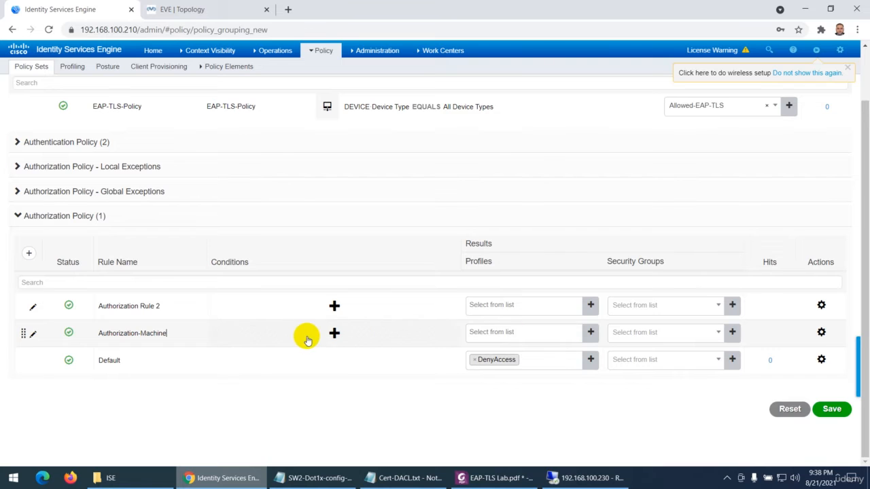
# Give Authorization-Machine the condition AD-Test.Local ExternalGroups Equals test.local/Users/Domain Computers and assign it the Authorization_Machine profile
pyautogui.click(334, 333)
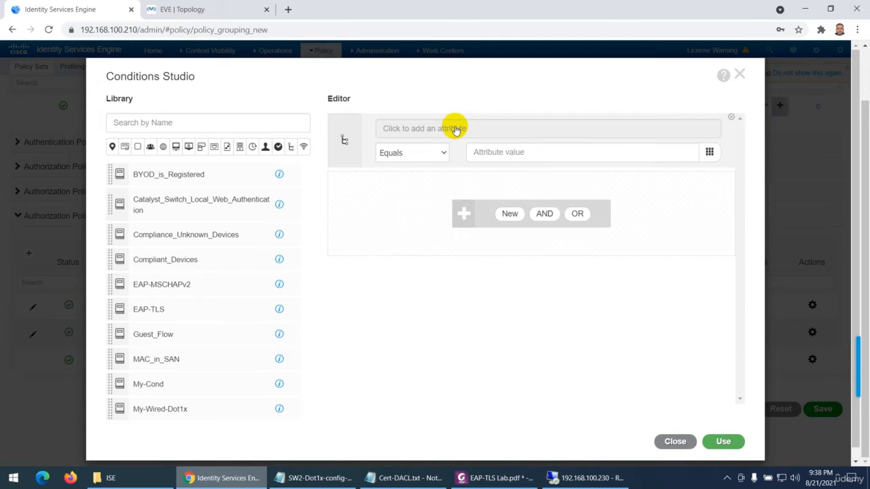
pyautogui.click(454, 128)
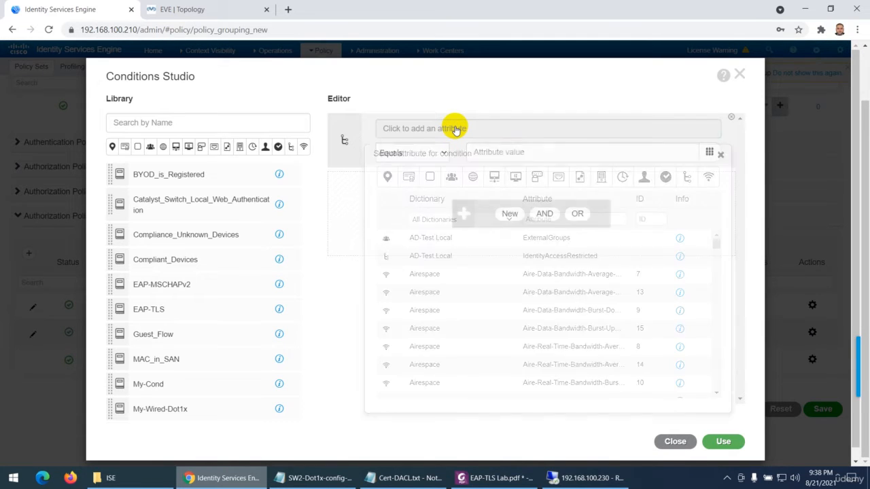
pyautogui.click(433, 239)
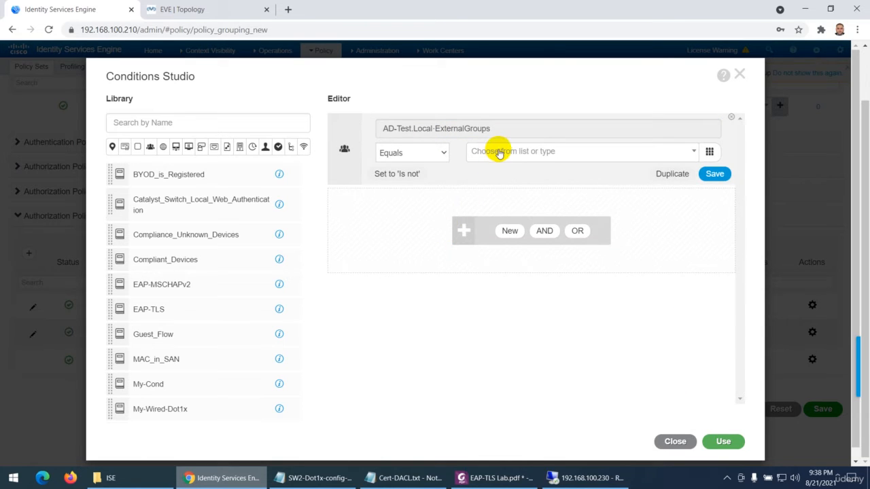
pyautogui.click(499, 153)
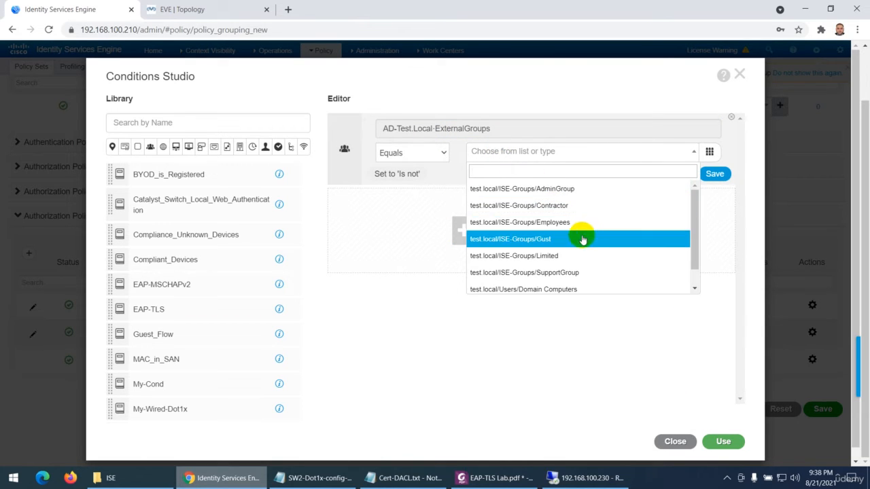
pyautogui.scroll(-1, 577, 270)
pyautogui.click(549, 268)
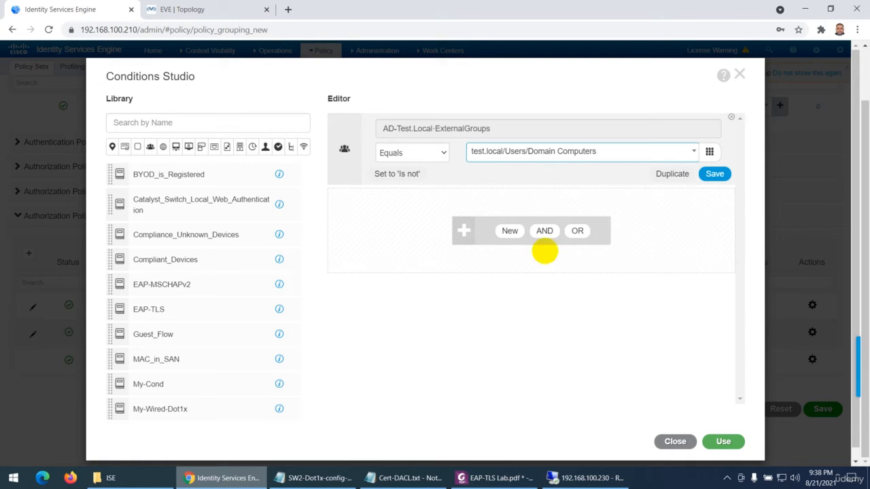
pyautogui.click(723, 442)
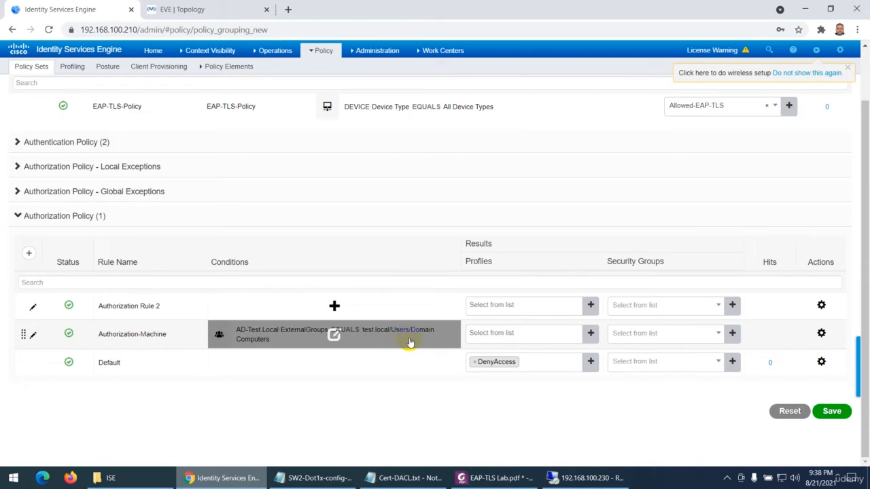
pyautogui.click(551, 336)
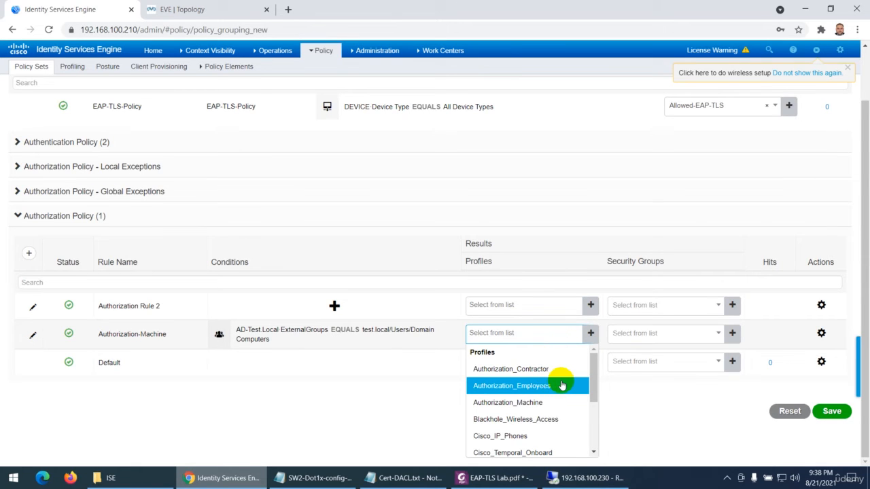
pyautogui.click(517, 403)
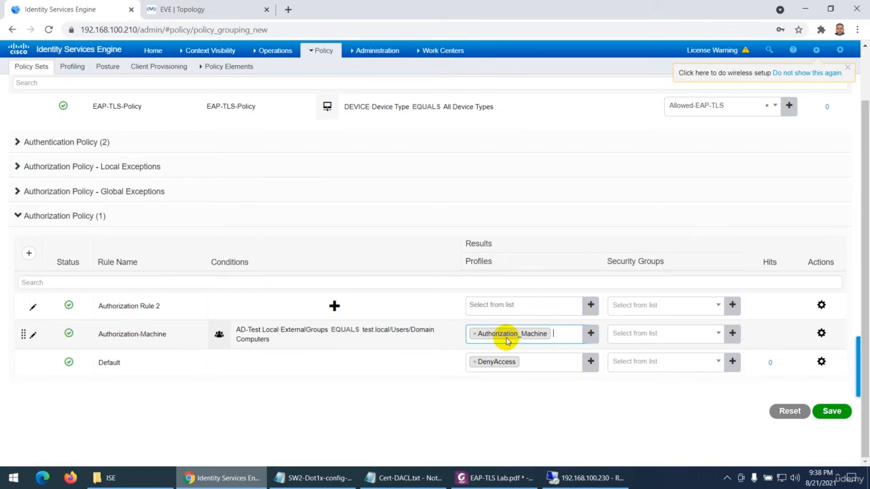
# Open the policy element results page in a separate browser tab, keeping the unsaved policy set open
pyautogui.moveTo(320, 60)
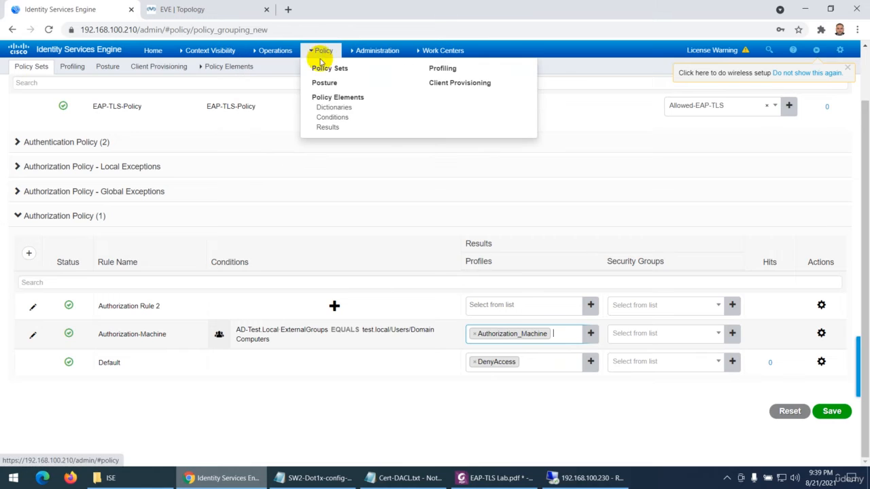
pyautogui.rightClick(327, 126)
pyautogui.click(350, 134)
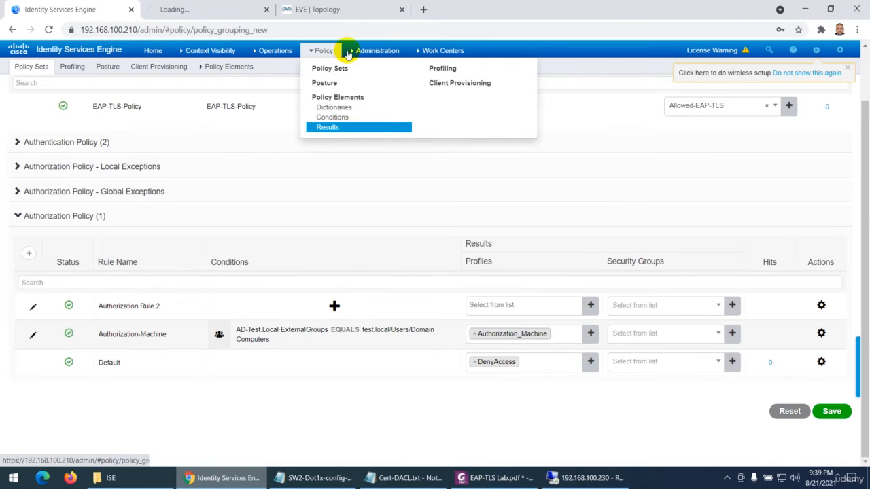
pyautogui.click(194, 11)
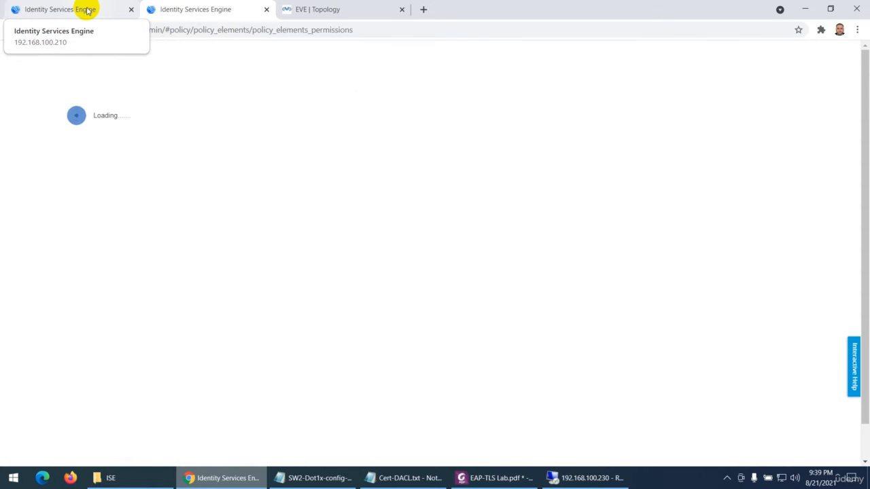
pyautogui.click(87, 10)
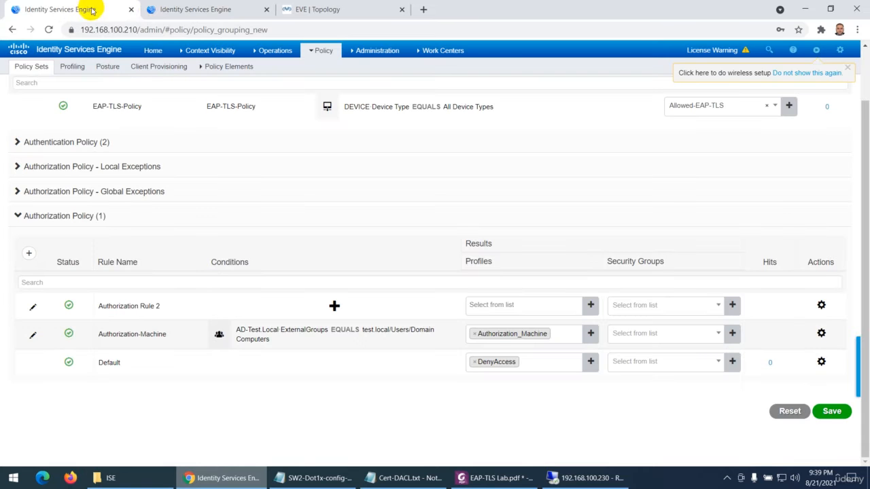
pyautogui.click(197, 10)
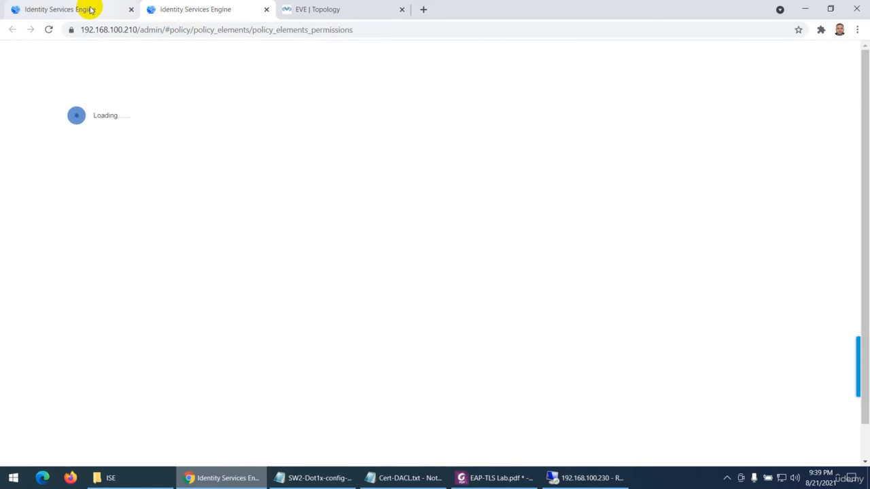
pyautogui.click(90, 9)
pyautogui.click(185, 11)
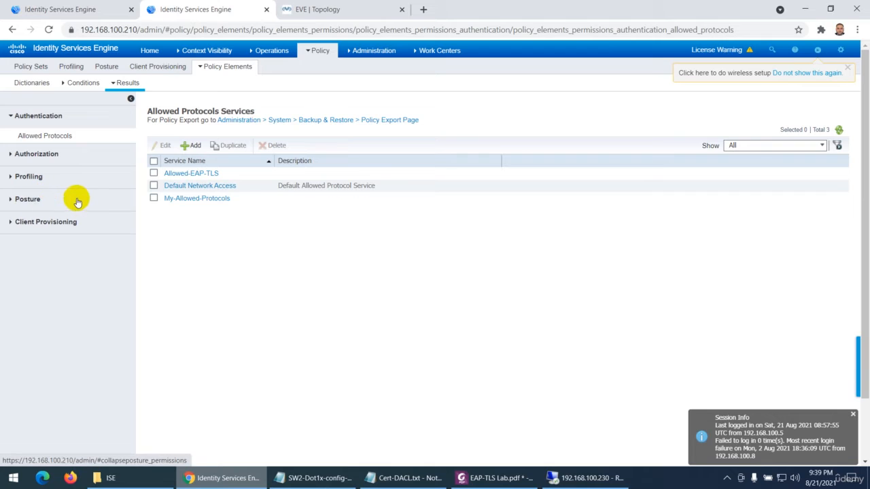
# Review the DACL_Machine downloadable ACL's content and the list of standard authorization profiles
pyautogui.click(32, 154)
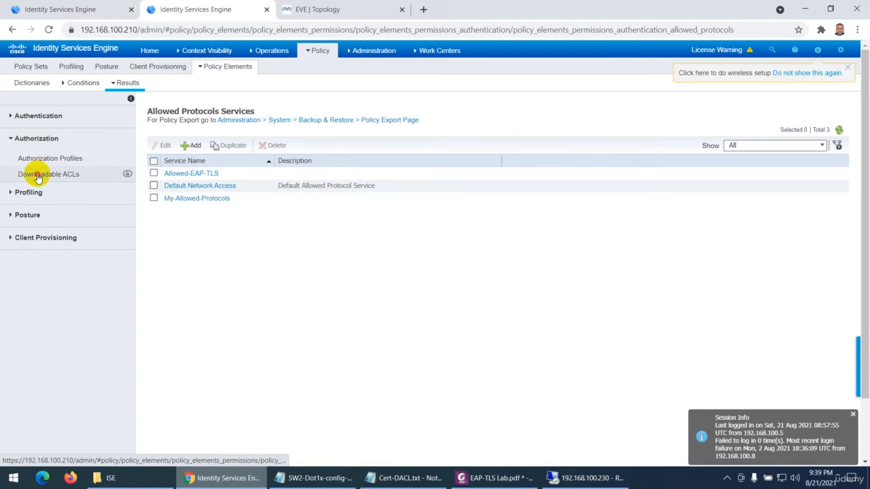
pyautogui.click(38, 175)
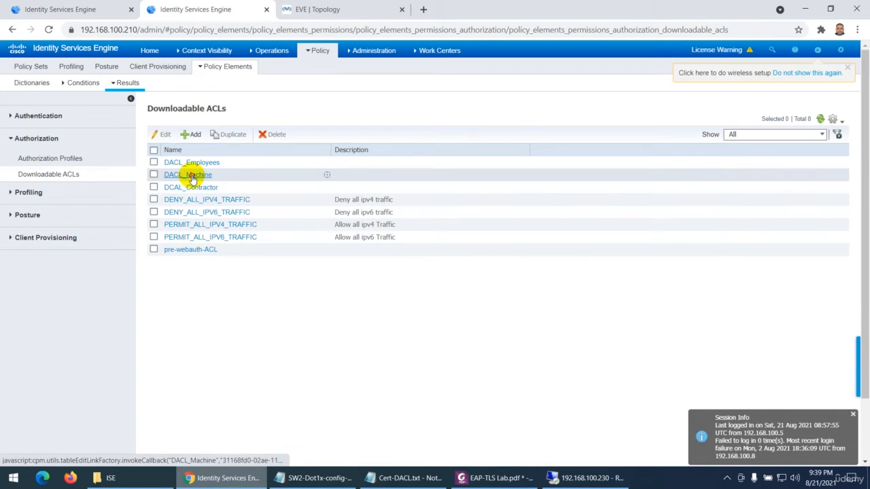
pyautogui.click(191, 176)
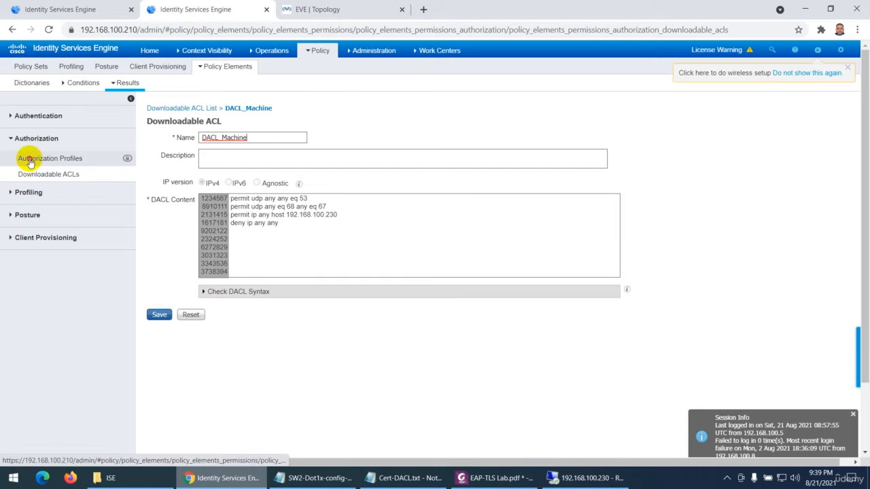
pyautogui.click(30, 160)
pyautogui.click(583, 126)
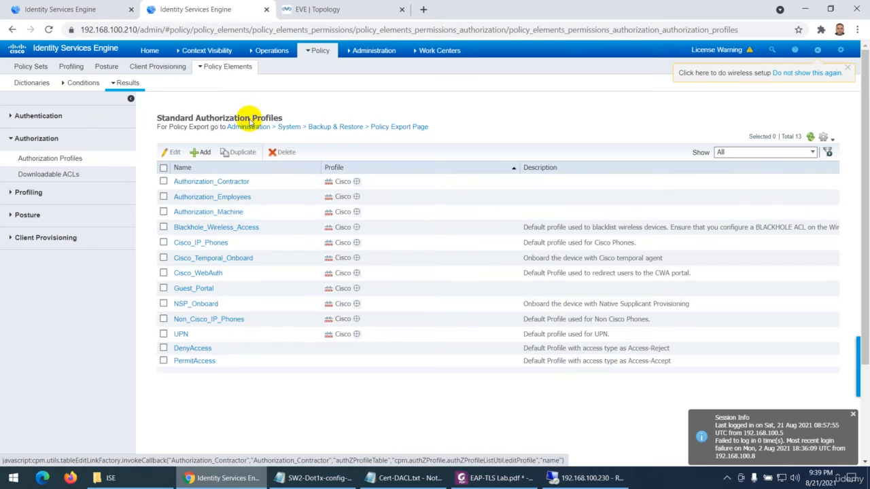
# Back in the policy set, rename Authorization Rule 2 as Authorization-Users and set its condition to AD-Test.Local ExternalGroups Equals test.local/Users/Domain Users
pyautogui.click(64, 11)
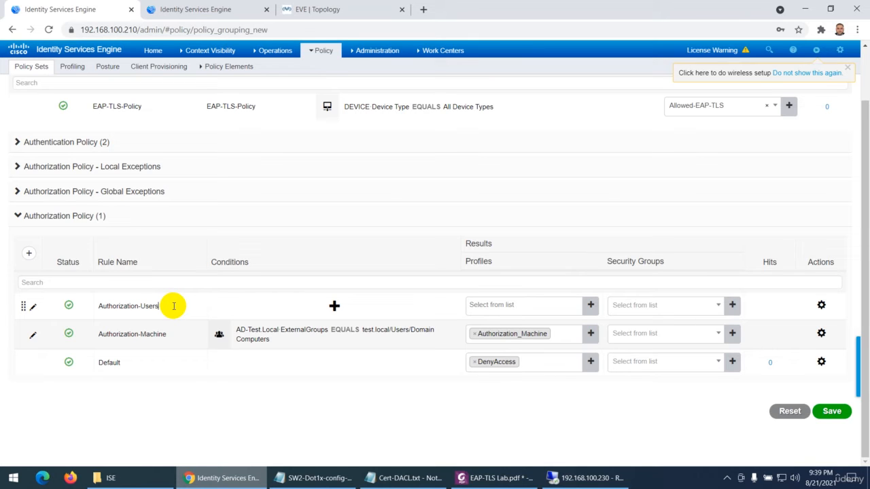
pyautogui.click(334, 308)
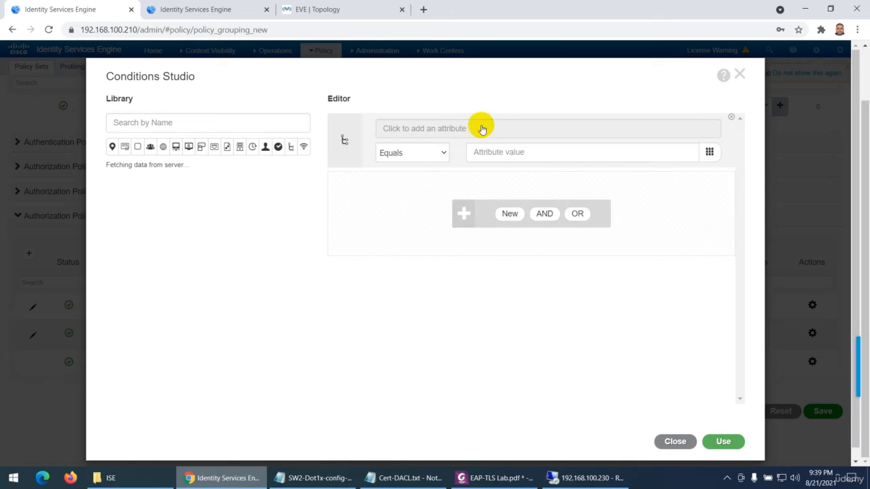
pyautogui.click(459, 131)
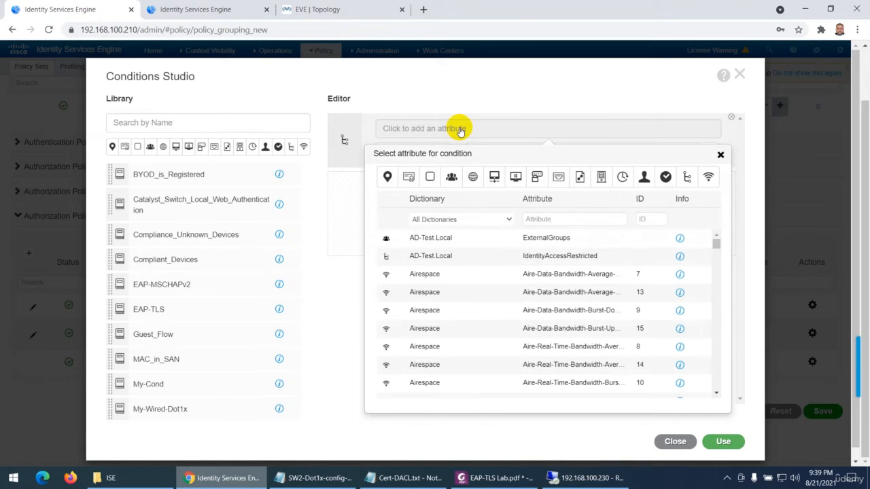
pyautogui.click(426, 240)
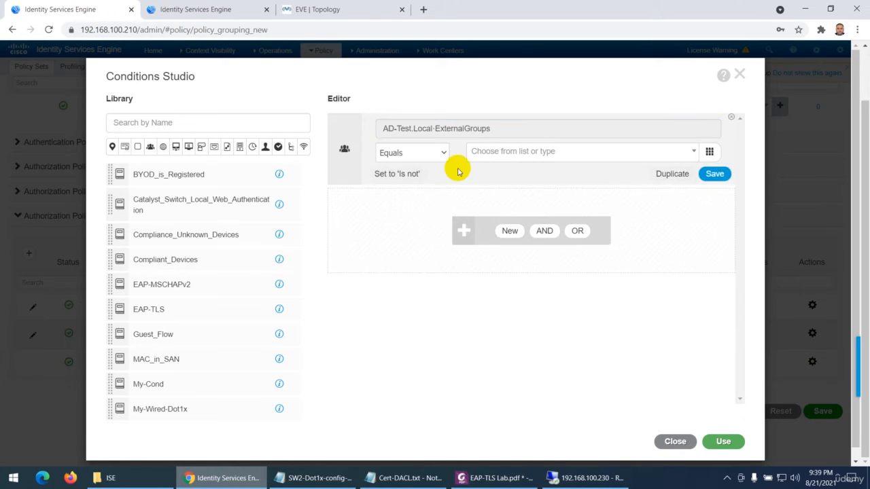
pyautogui.click(487, 152)
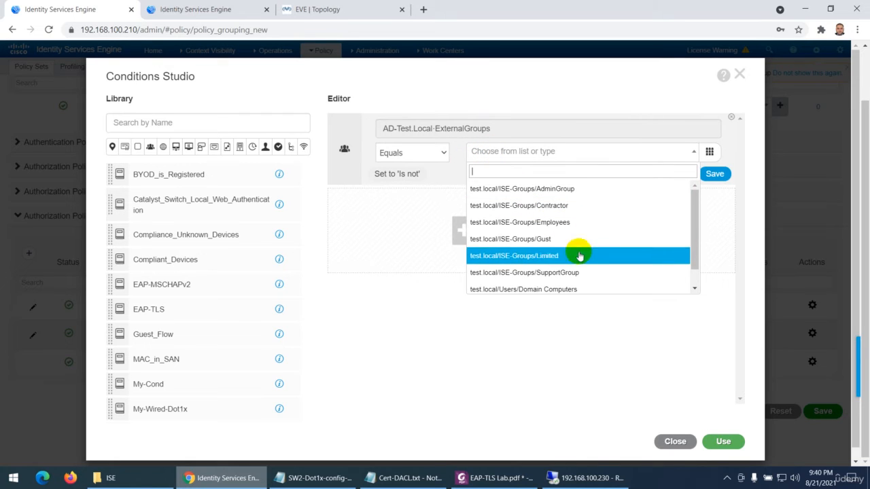
pyautogui.scroll(-1, 578, 269)
pyautogui.click(552, 285)
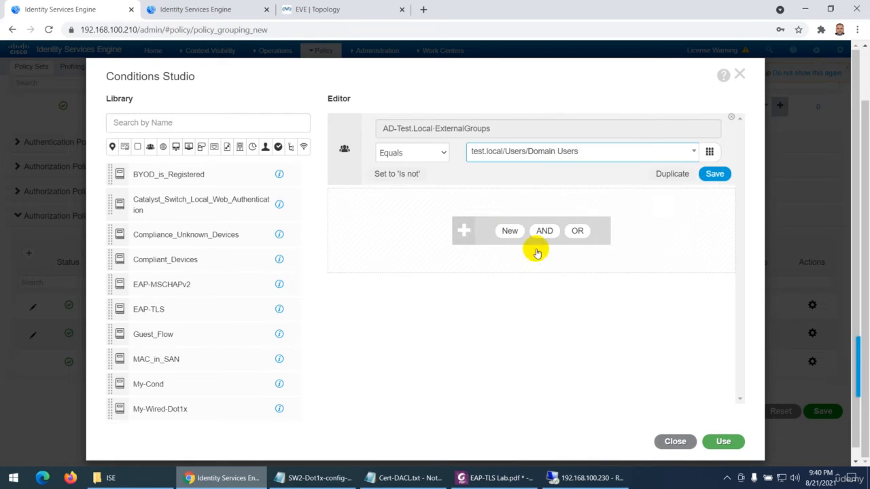
# Add a second AND condition to the Authorization-Users rule, using the Network Access AuthenticationStatus attribute as in the lab guide
pyautogui.click(507, 231)
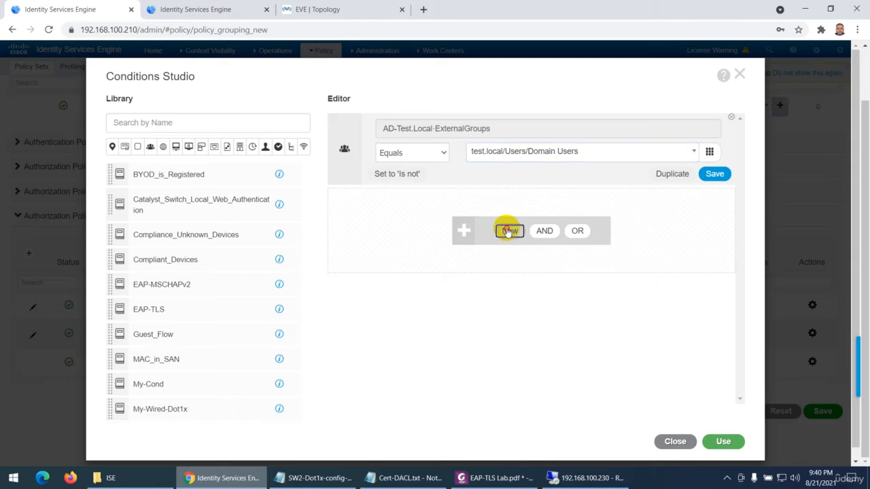
pyautogui.click(494, 479)
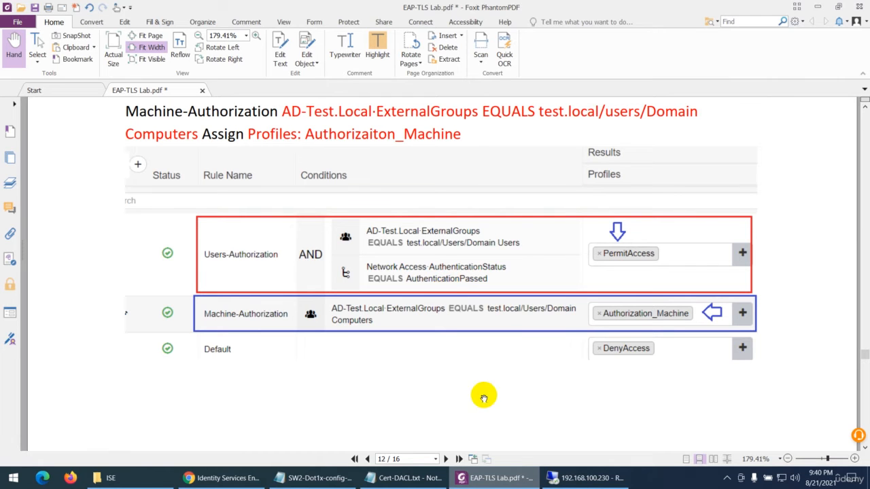
pyautogui.click(485, 477)
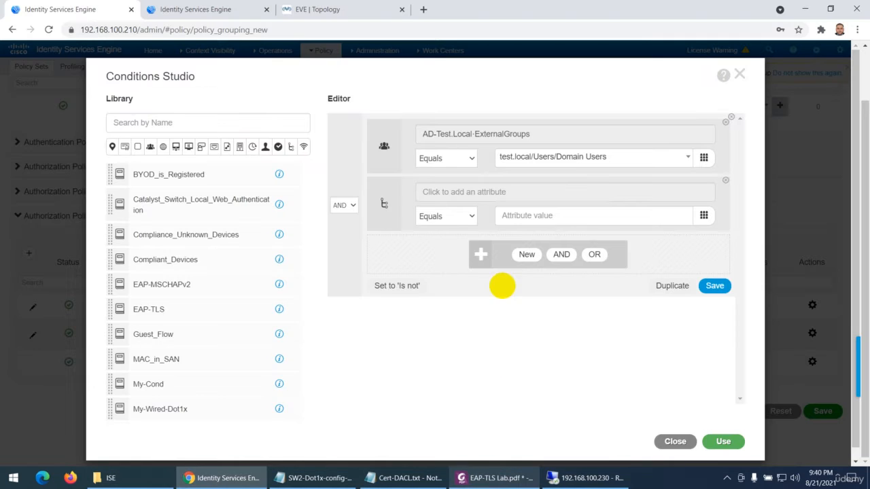
pyautogui.click(471, 191)
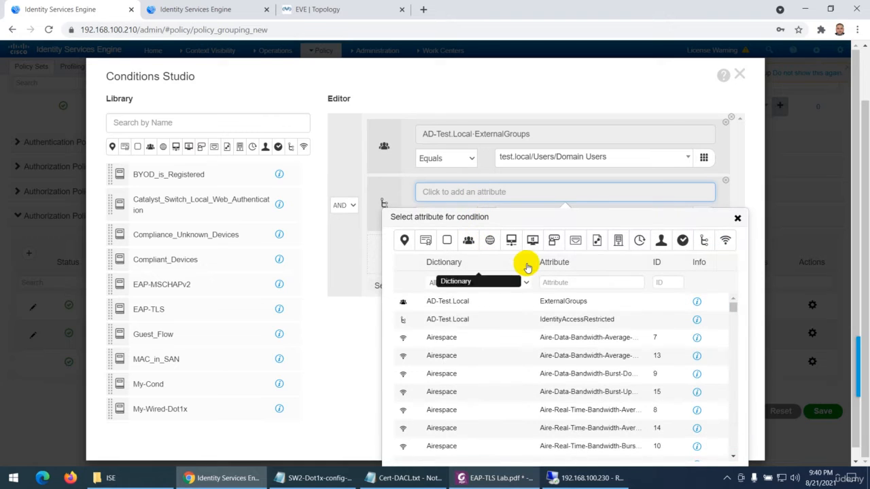
pyautogui.click(523, 284)
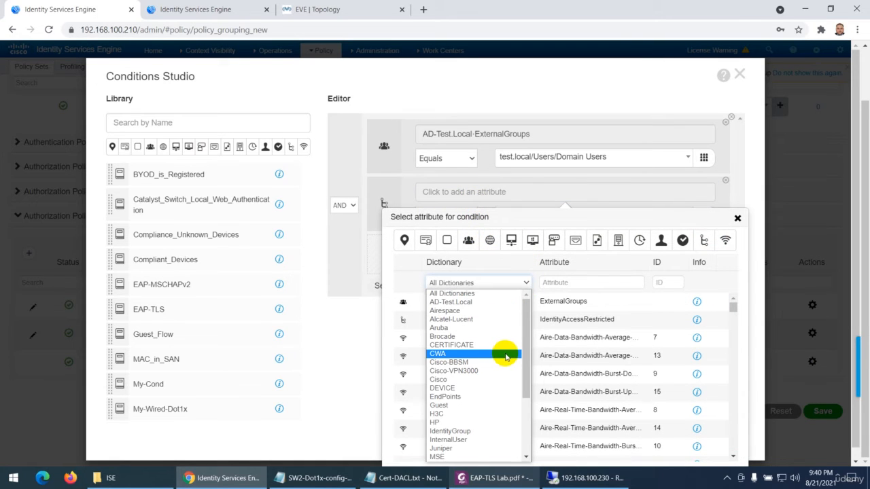
pyautogui.scroll(-3, 506, 357)
pyautogui.click(485, 381)
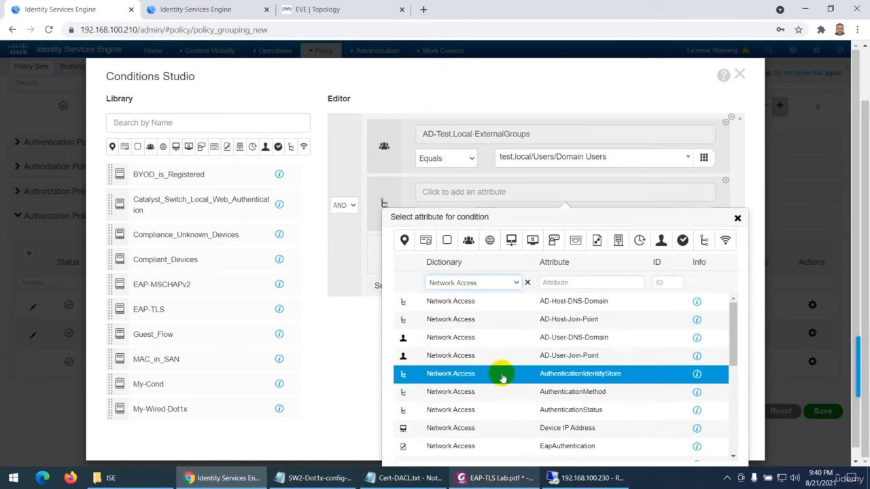
pyautogui.click(599, 413)
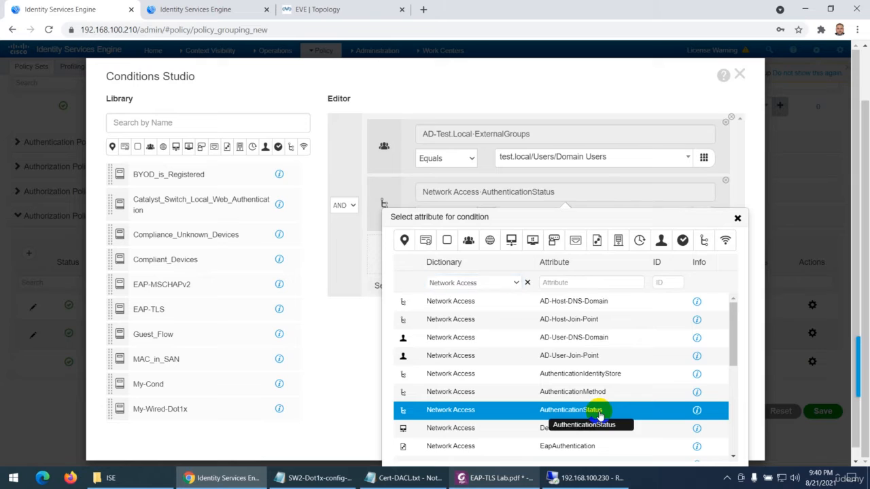
# Check the lab guide, set AuthenticationStatus to Equals AuthenticationPassed, and apply the combined condition to the Authorization-Users rule
pyautogui.click(485, 478)
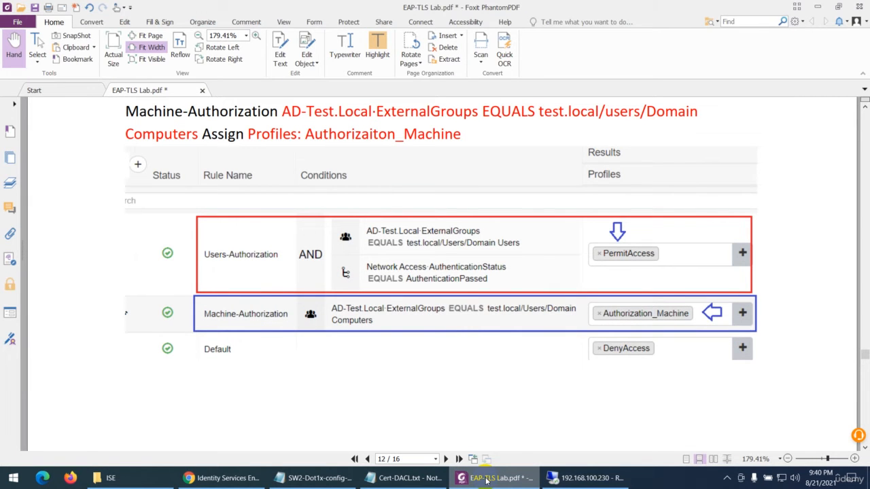
pyautogui.click(485, 478)
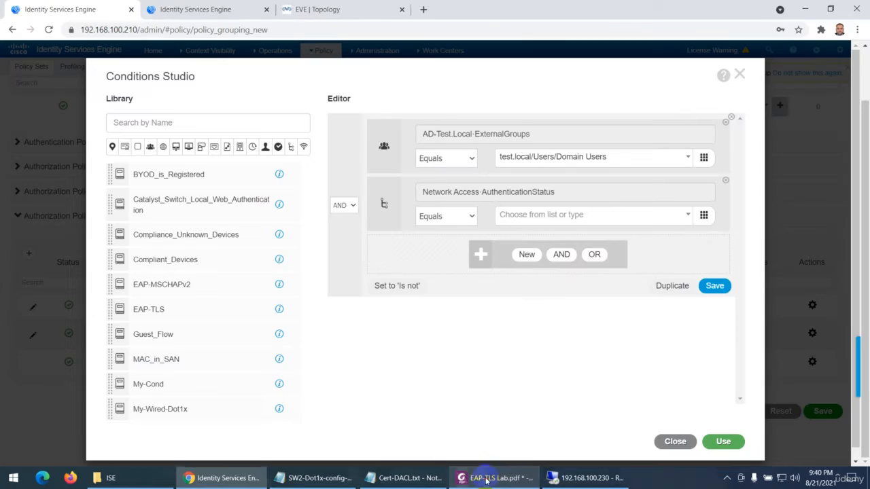
pyautogui.click(526, 215)
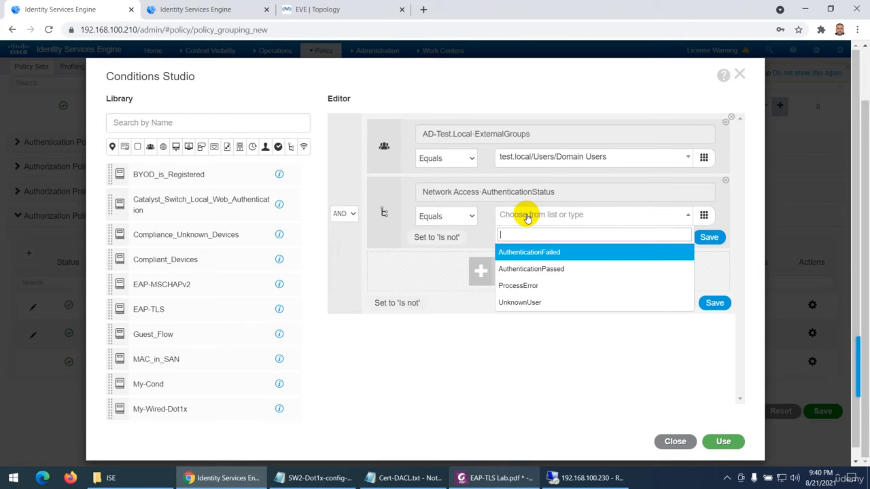
pyautogui.click(538, 270)
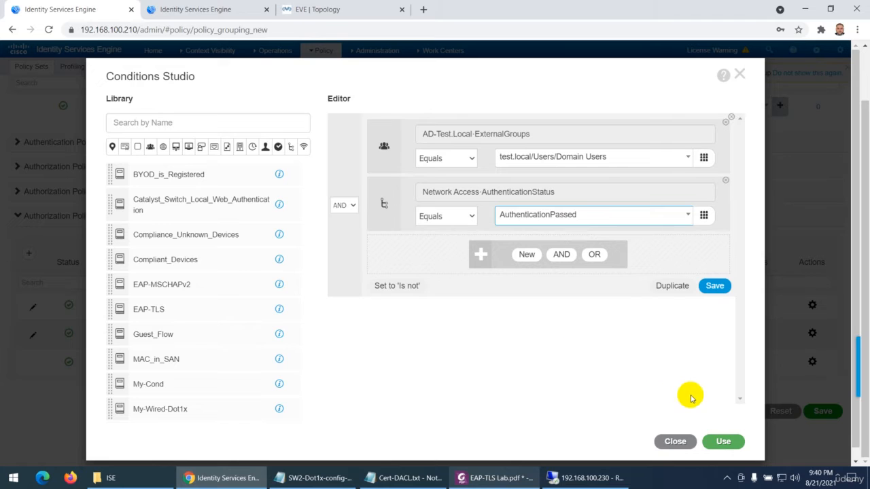
pyautogui.click(723, 441)
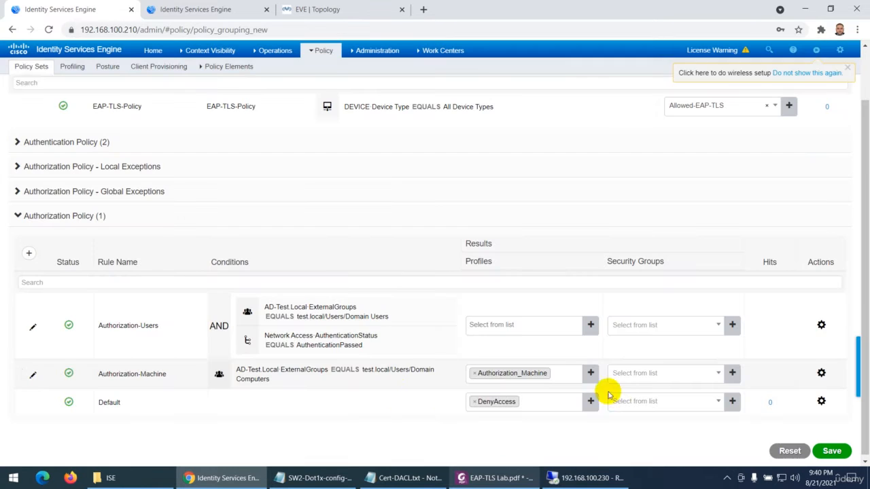
# Assign the Authorization_Employees profile to the Authorization-Users rule
pyautogui.click(508, 326)
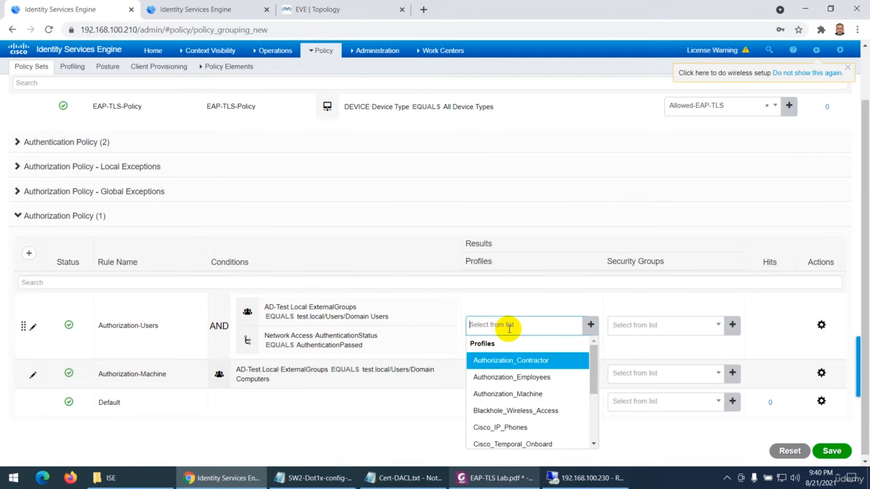
pyautogui.click(505, 384)
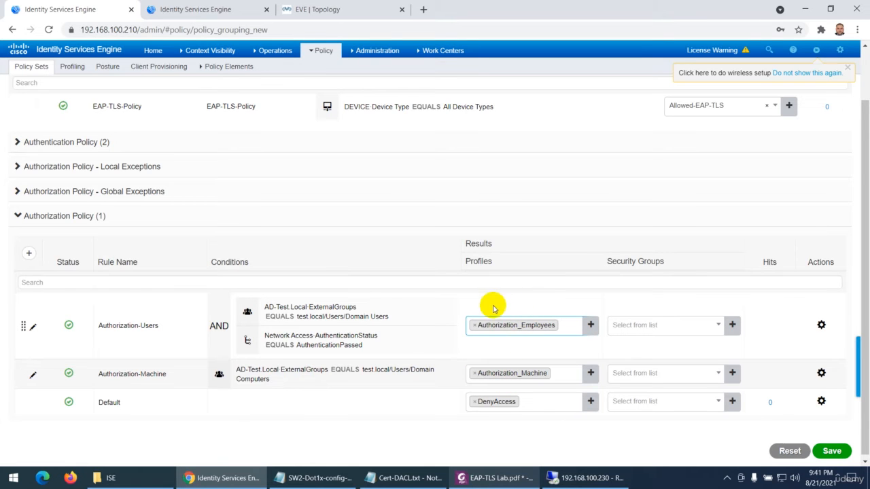
# In the separate policy elements tab, review the DACL and VLAN settings of the Authorization_Employees profile, then return to the profile list
pyautogui.click(227, 9)
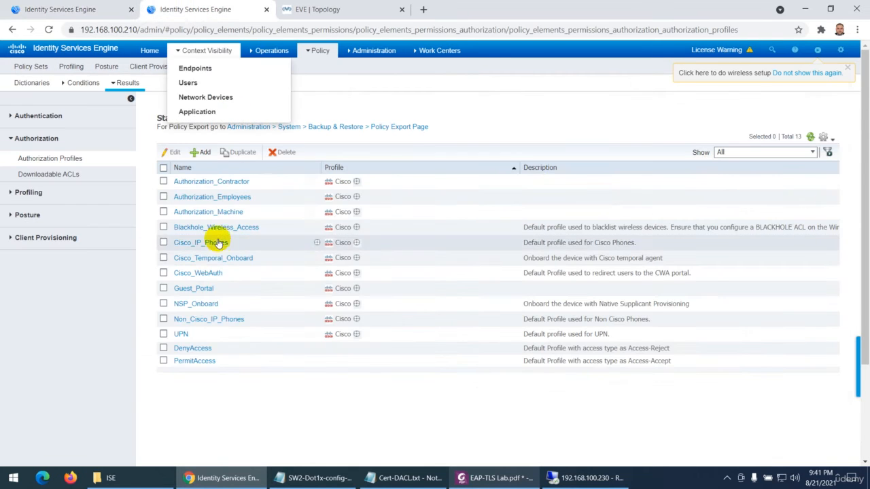
pyautogui.click(232, 197)
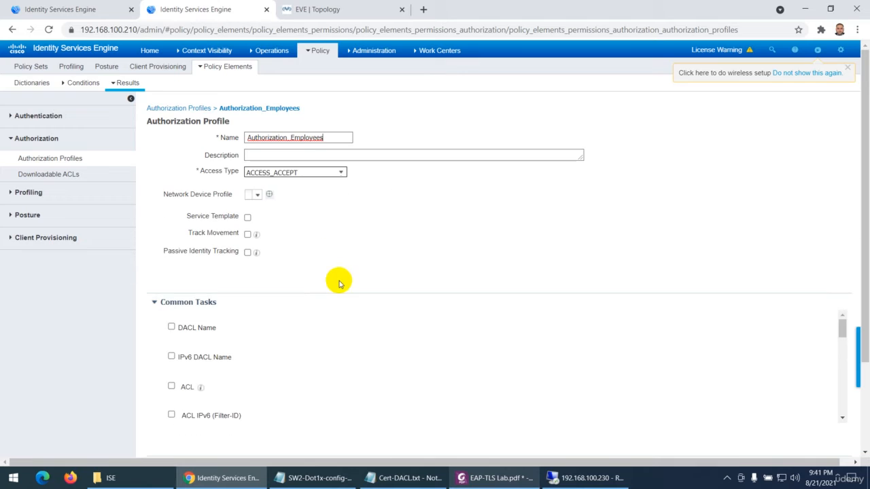
pyautogui.scroll(-3, 316, 318)
pyautogui.scroll(-1, 316, 318)
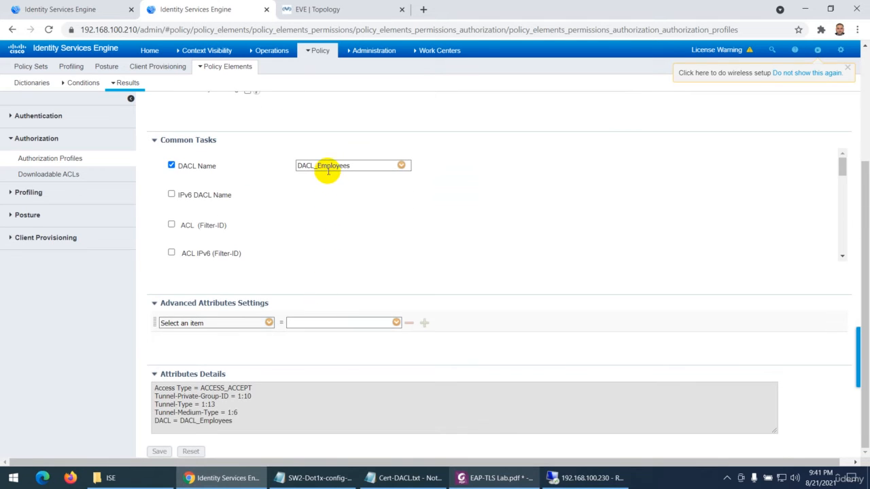
pyautogui.scroll(-2, 268, 231)
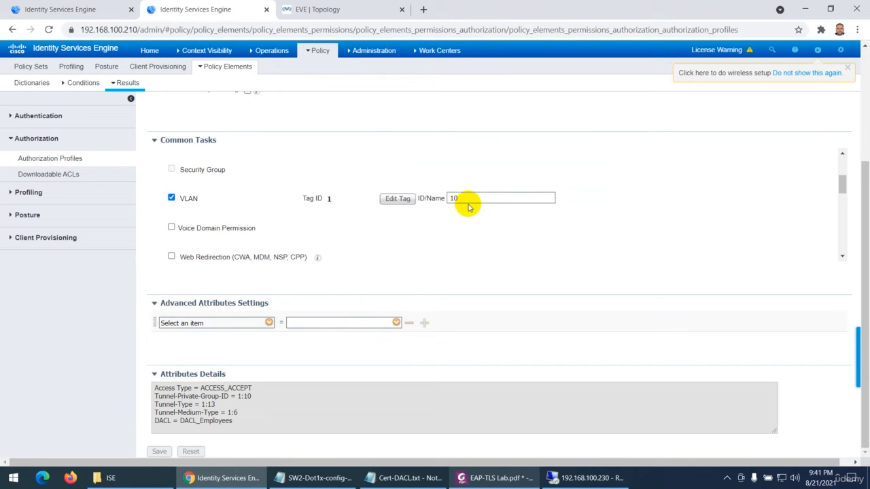
pyautogui.scroll(2, 461, 205)
pyautogui.scroll(1, 326, 216)
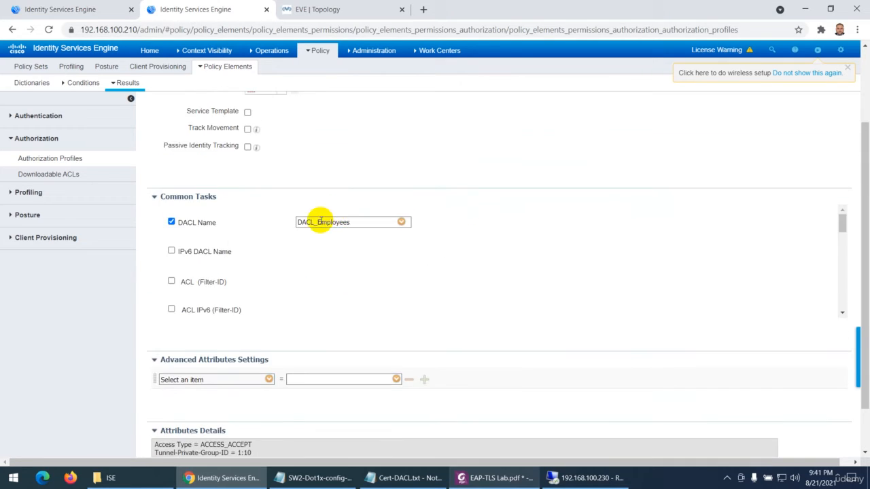
pyautogui.click(68, 158)
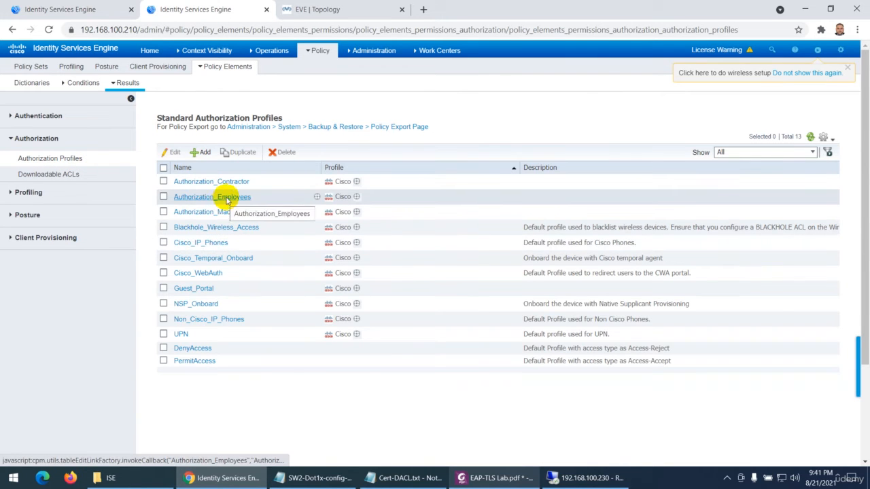
# Back in the policy set, replace the Authorization-Users rule's Authorization_Employees profile with PermitAccess and save the policy set
pyautogui.click(75, 8)
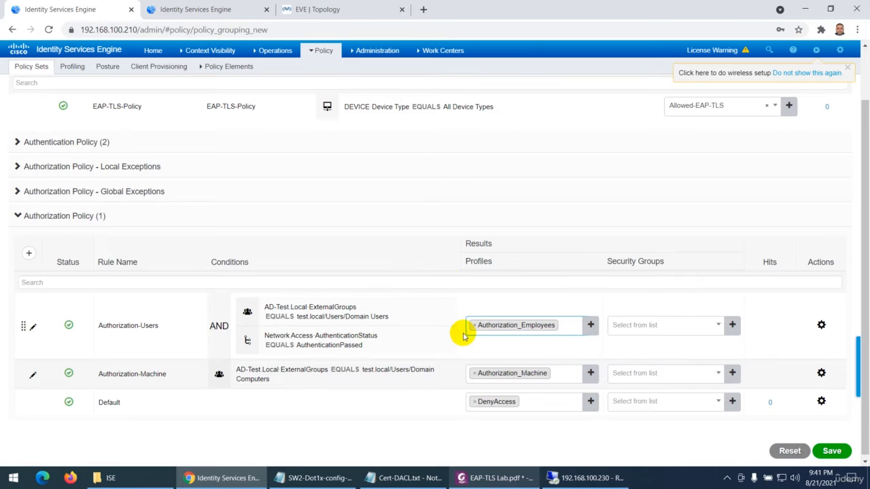
pyautogui.click(532, 319)
pyautogui.click(473, 322)
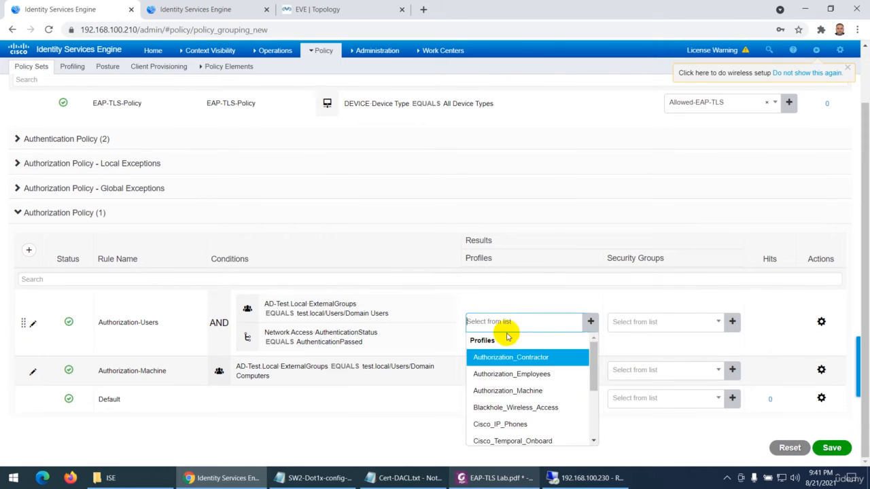
pyautogui.scroll(-3, 520, 380)
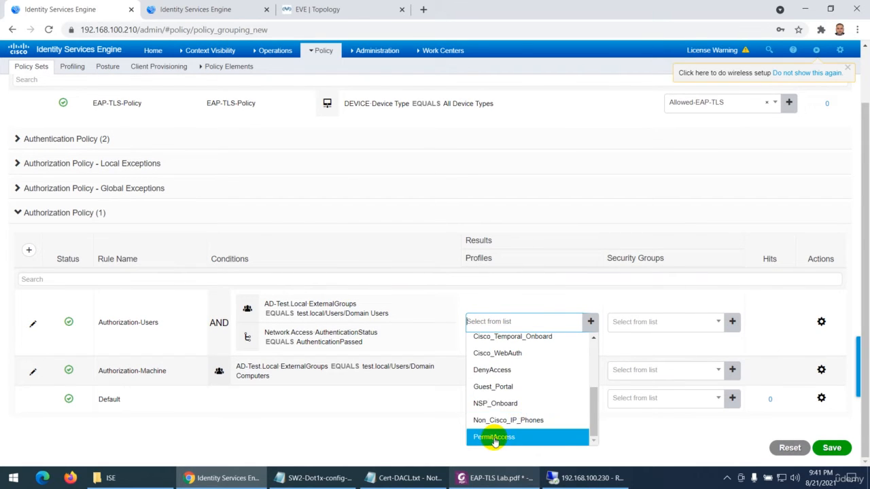
pyautogui.click(495, 437)
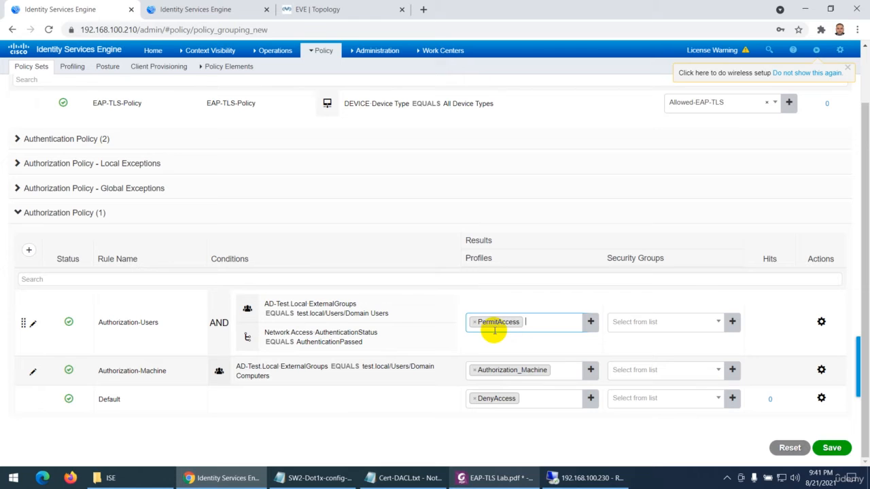
pyautogui.click(831, 448)
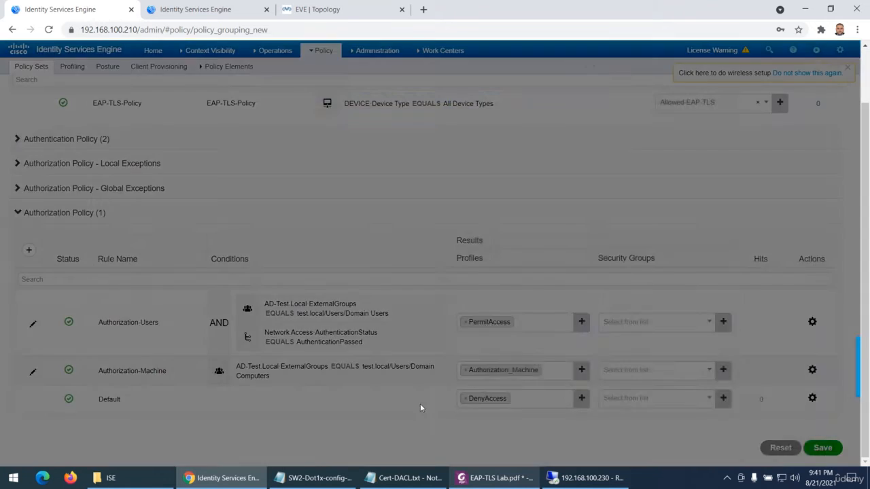
# Review the lab guide's Verification section and its authorization policy instructions
pyautogui.click(476, 477)
pyautogui.scroll(-10, 410, 282)
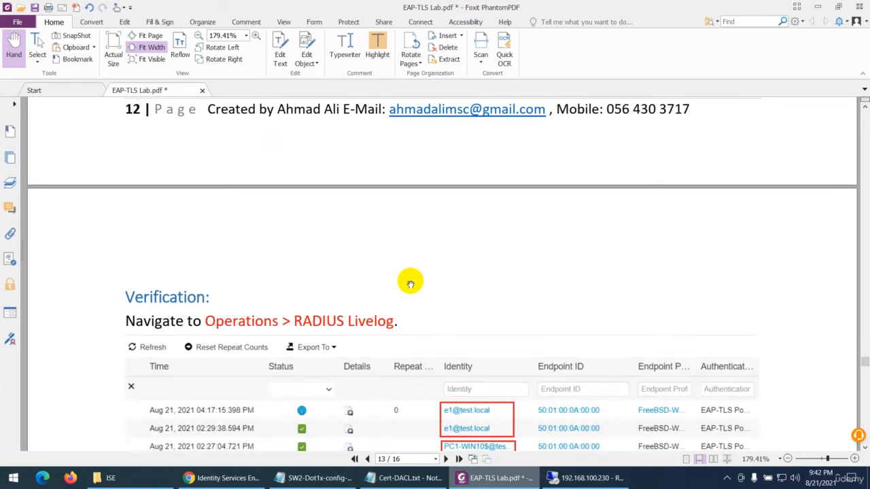
pyautogui.scroll(10, 409, 284)
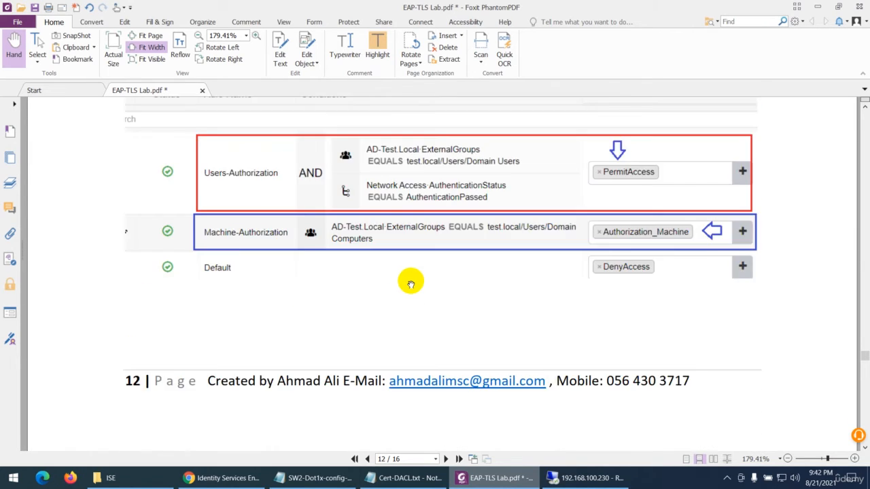
pyautogui.scroll(3, 410, 284)
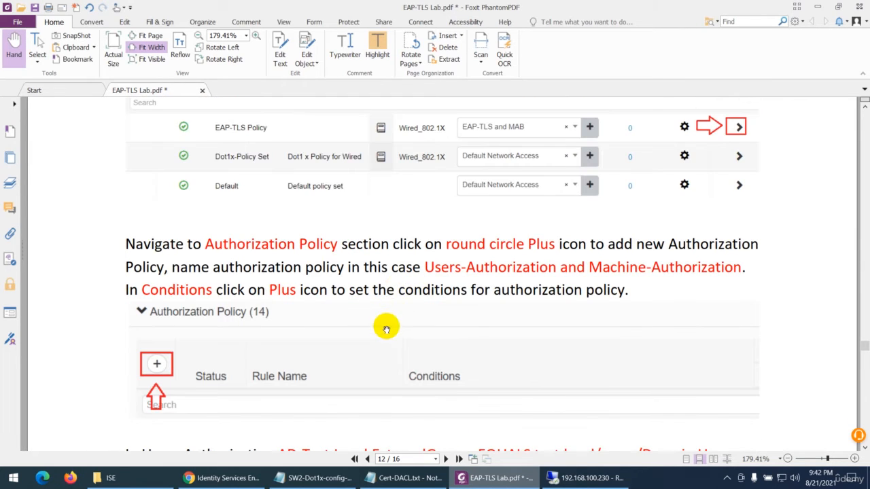
# Switch to the EVE topology and start the PC1 node
pyautogui.click(240, 477)
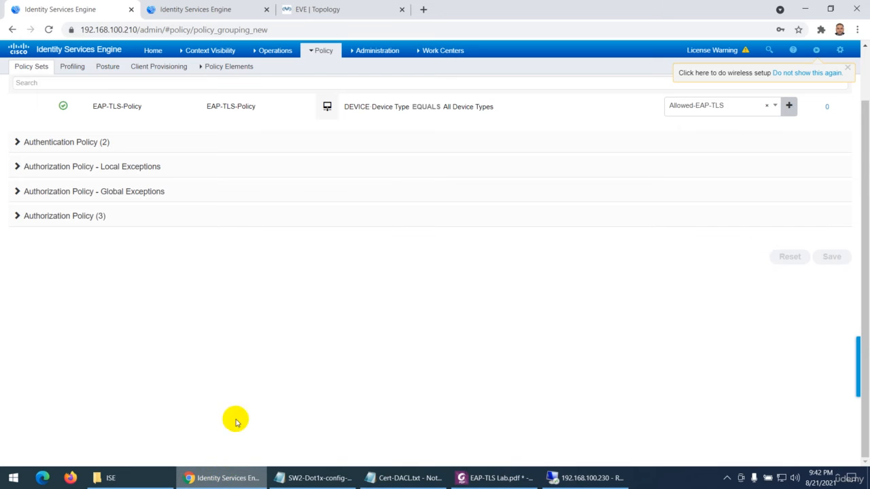
pyautogui.click(349, 7)
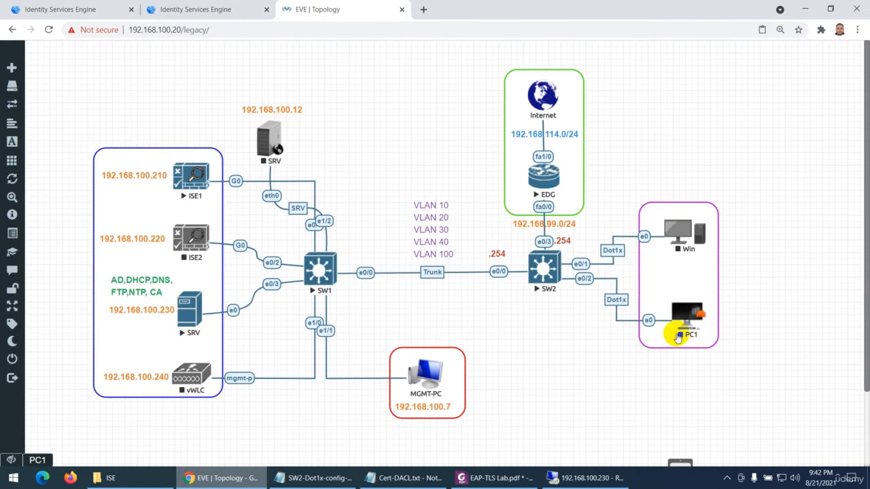
pyautogui.rightClick(683, 312)
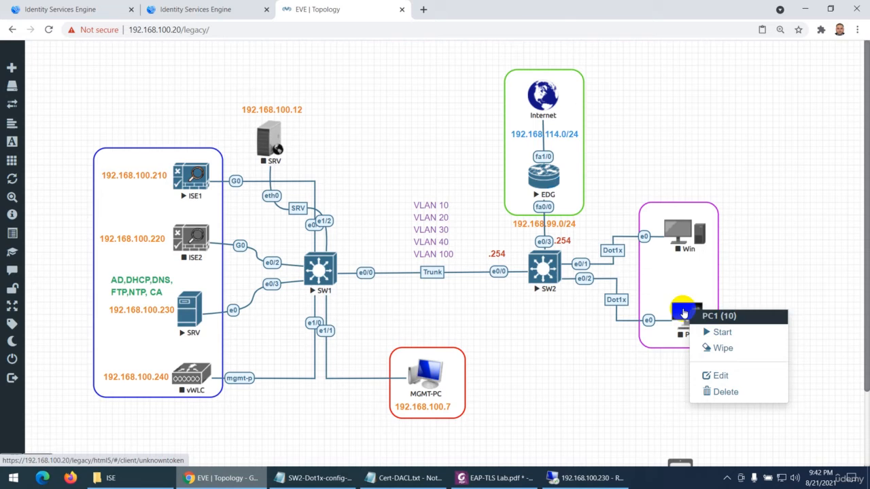
pyautogui.click(713, 330)
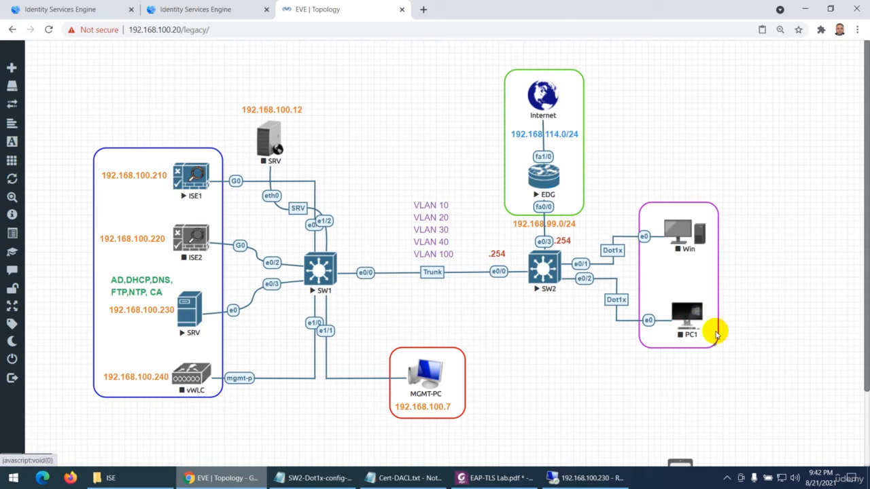
# Open the SW2 console, enter privileged mode, and run show authentication sessions
pyautogui.click(541, 272)
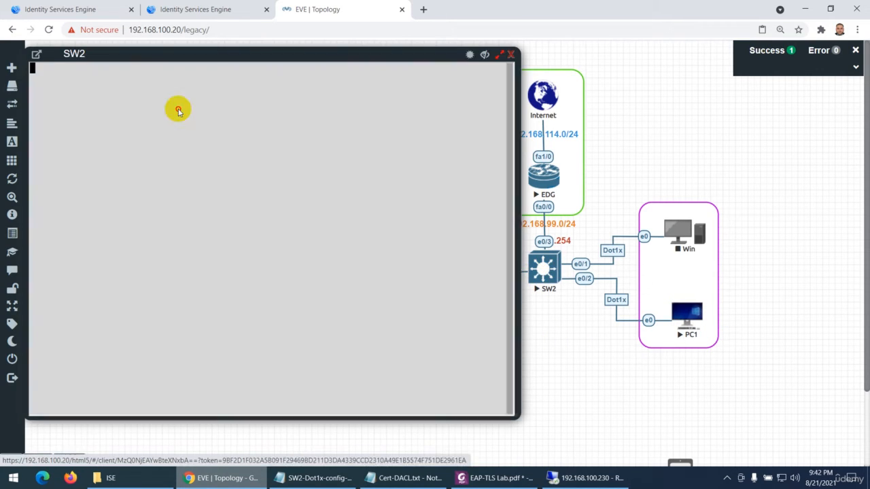
pyautogui.press('Return')
pyautogui.press('Return')
pyautogui.press('Return')
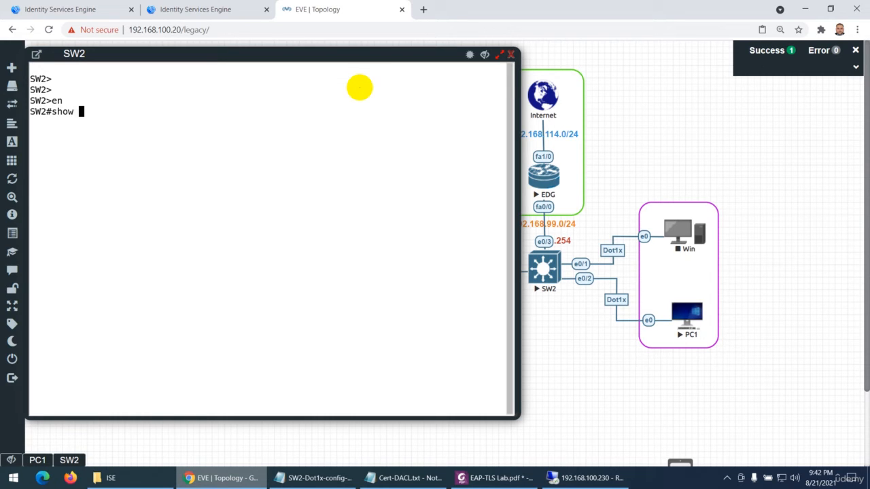
pyautogui.press('Tab')
pyautogui.write('se')
pyautogui.press('Tab')
pyautogui.press('Return')
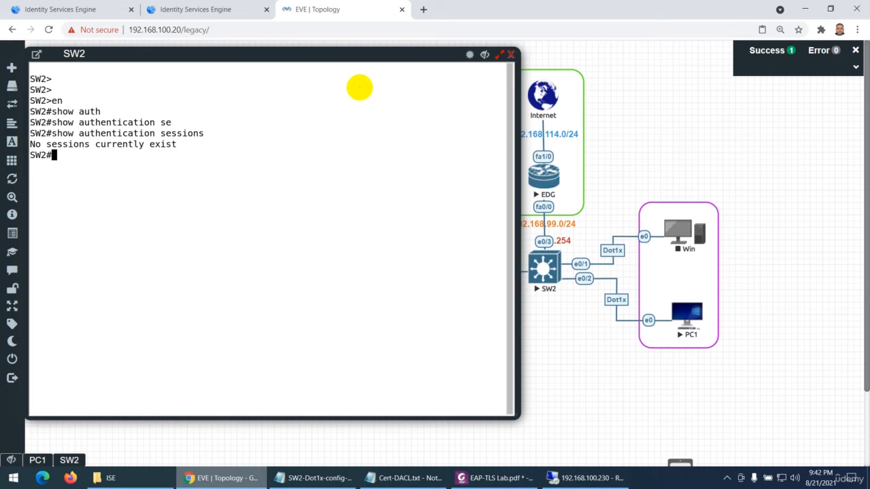
# Reopen the SW2 console and run show authentication sessions interface e0/2 details
pyautogui.click(510, 54)
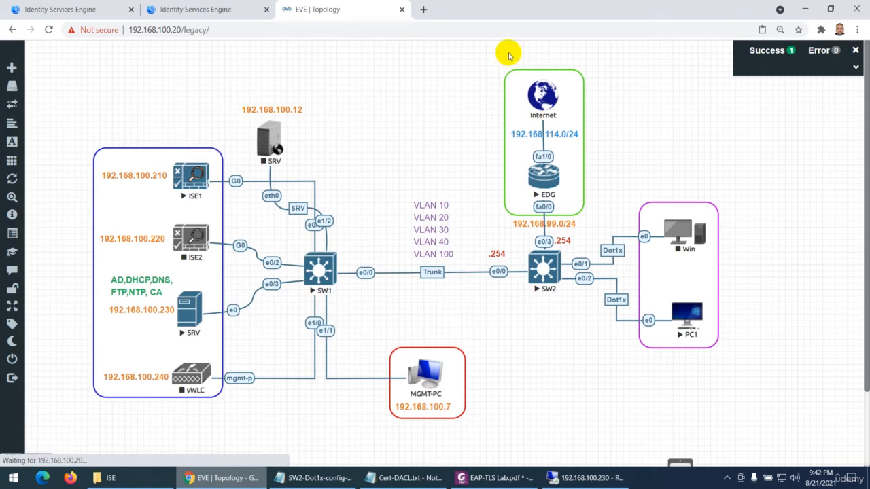
pyautogui.click(525, 262)
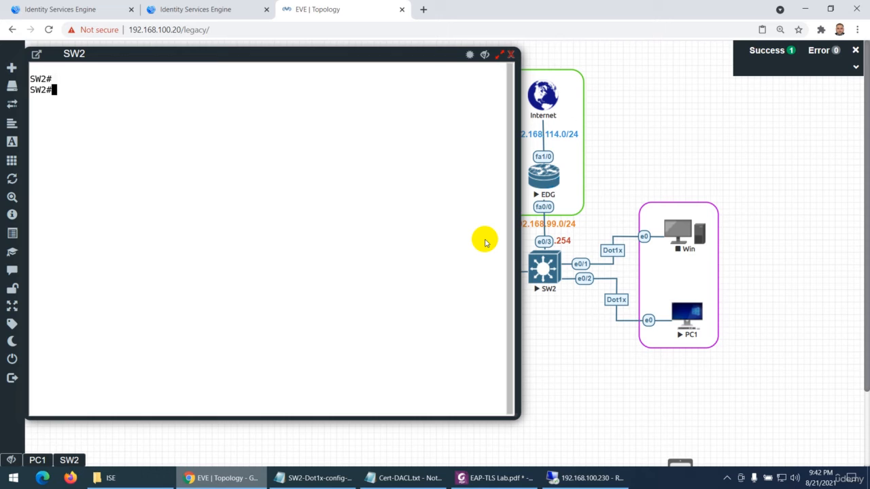
pyautogui.write('show auts')
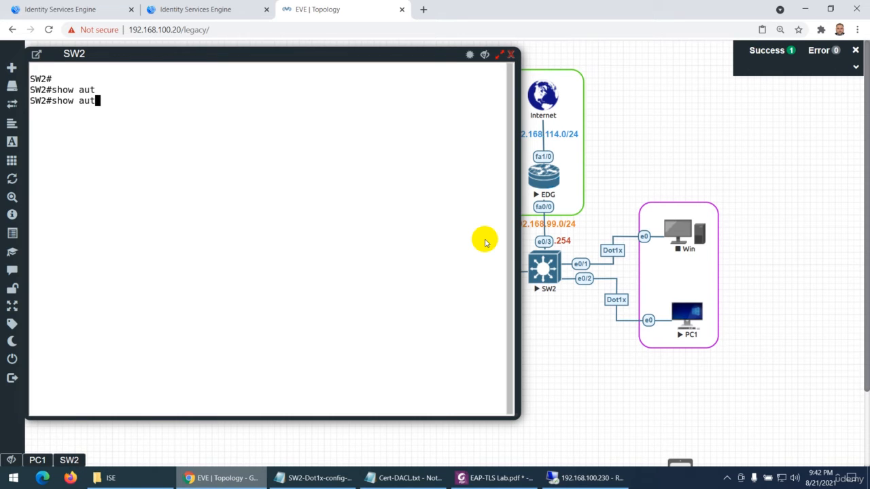
pyautogui.press('Tab')
pyautogui.write('se')
pyautogui.press('Tab')
pyautogui.write('in')
pyautogui.press('Tab')
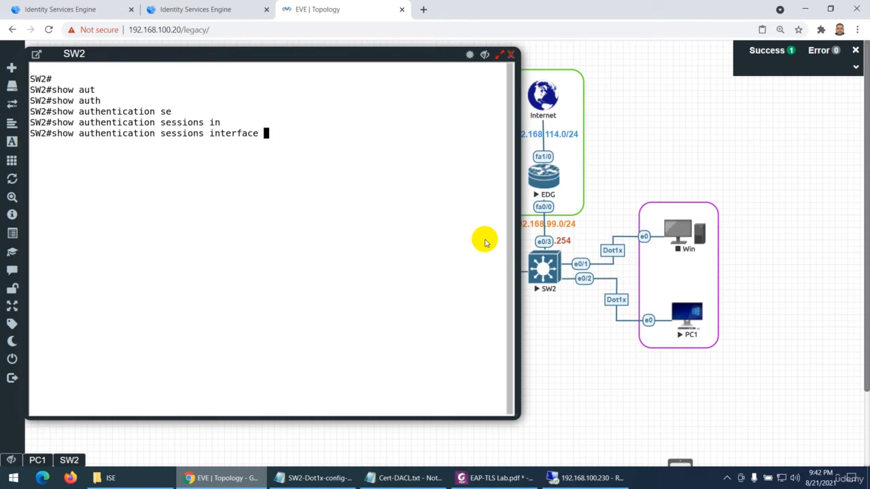
pyautogui.write('e0/2 d')
pyautogui.press('Tab')
pyautogui.press('Return')
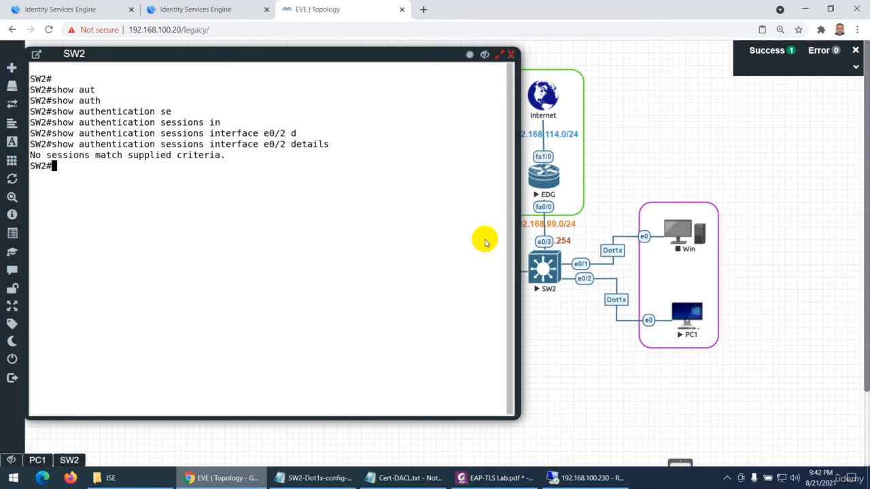
# Close and reopen the PC1 console, and place its window beside the SW2 console
pyautogui.click(38, 460)
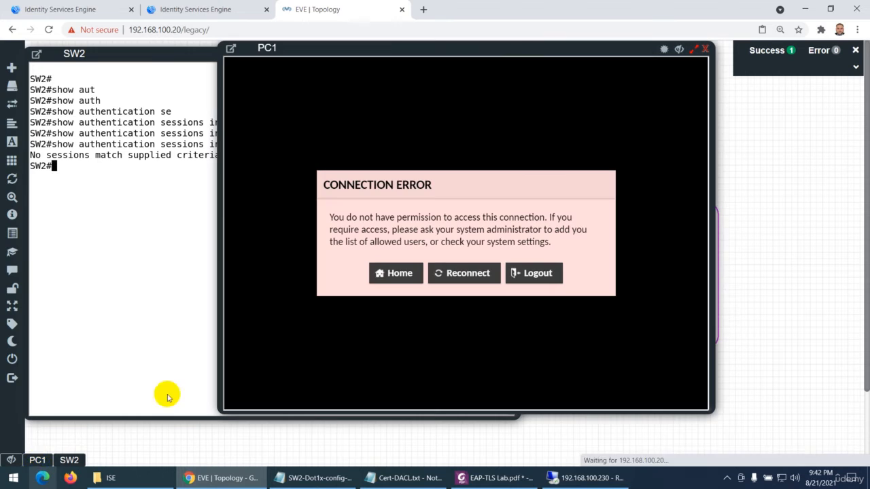
pyautogui.click(705, 49)
pyautogui.click(683, 307)
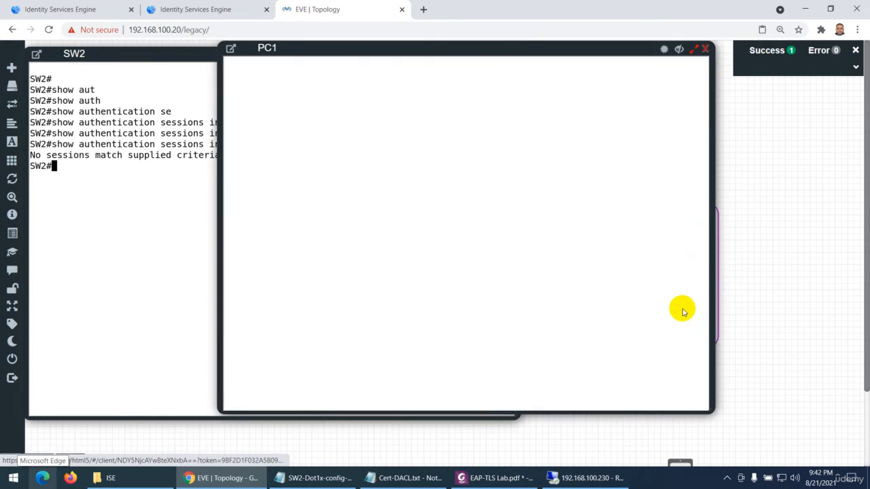
pyautogui.moveTo(475, 53); pyautogui.dragTo(640, 62)
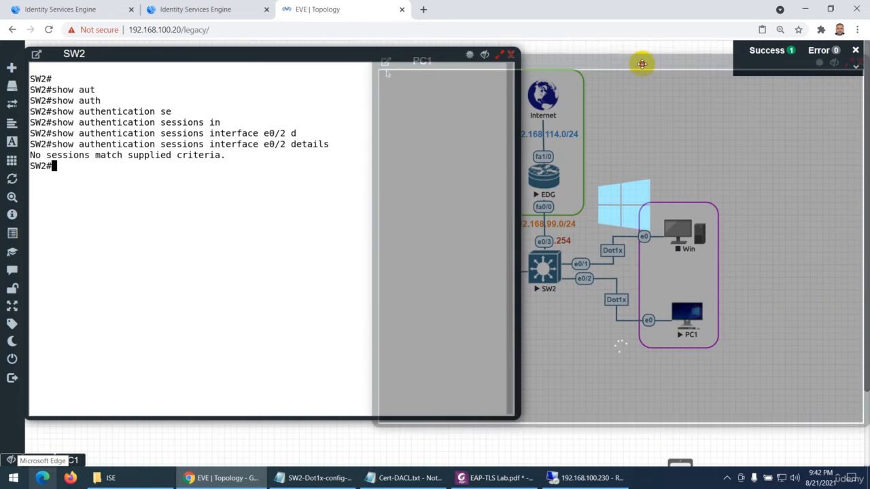
pyautogui.click(398, 124)
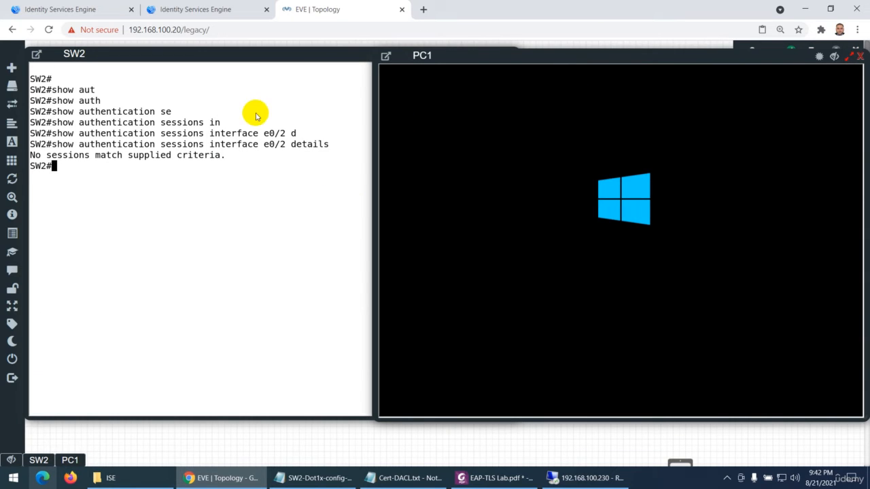
# Switch to Cisco ISE, open the RADIUS Live Logs, and look at the EAP-TLS-Policy policy set
pyautogui.click(194, 9)
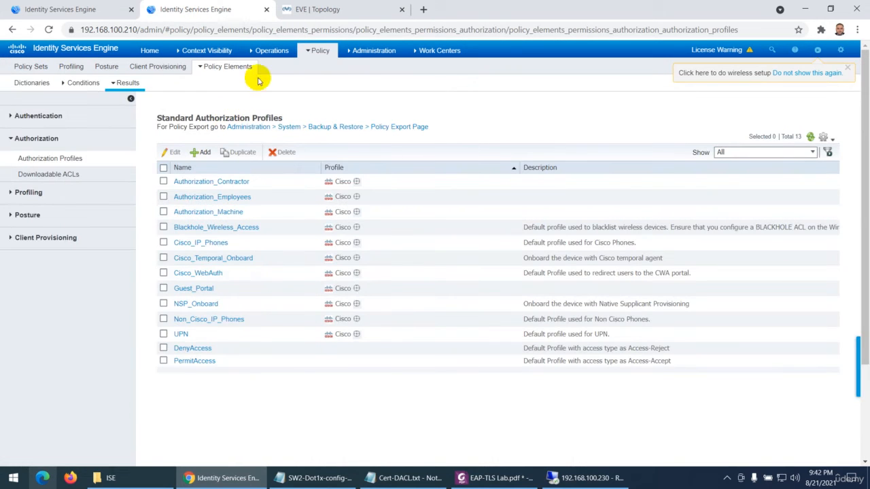
pyautogui.moveTo(272, 57)
pyautogui.click(265, 78)
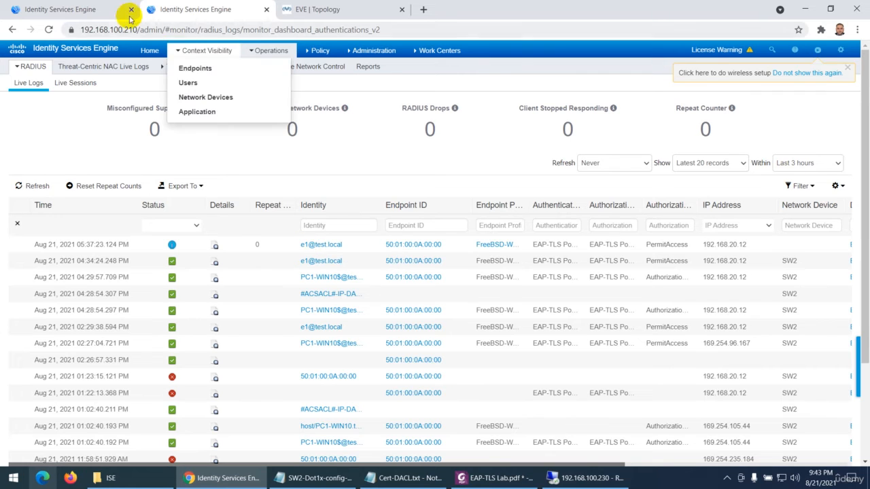
pyautogui.click(62, 5)
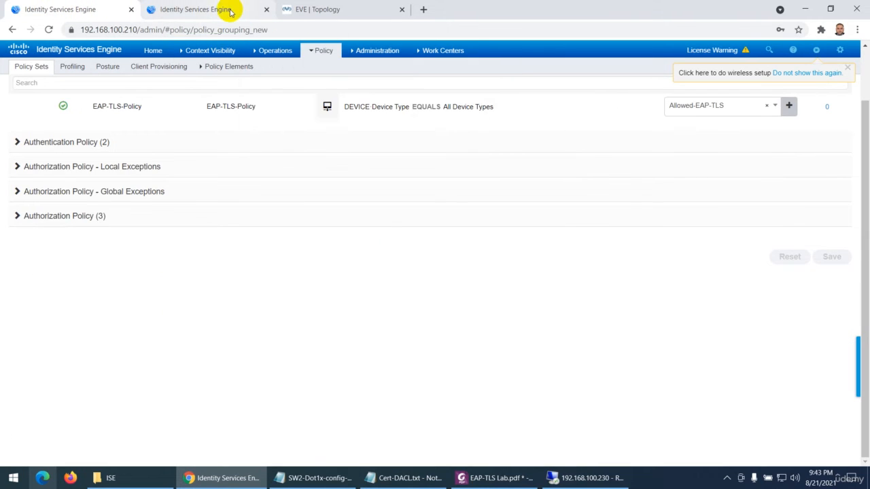
# Return to the EVE topology, wake PC1's screen, and rerun the e0/2 authentication session details on SW2 to inspect the User-Name
pyautogui.click(311, 10)
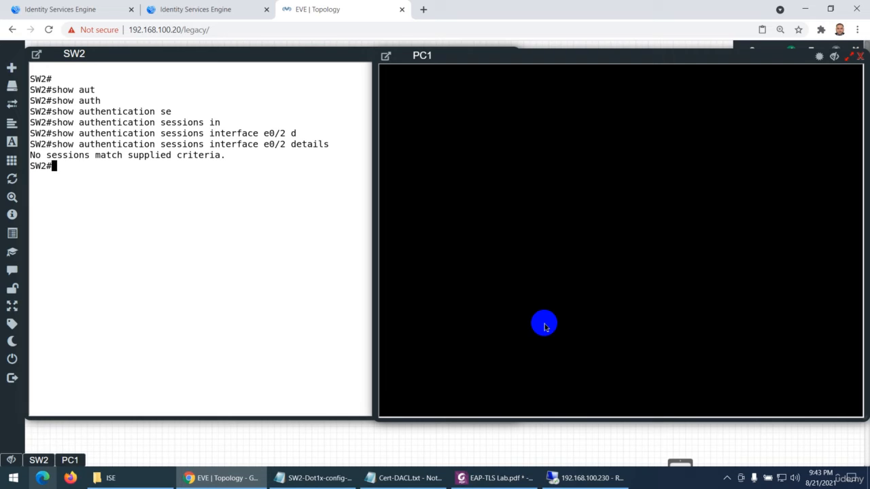
pyautogui.click(544, 326)
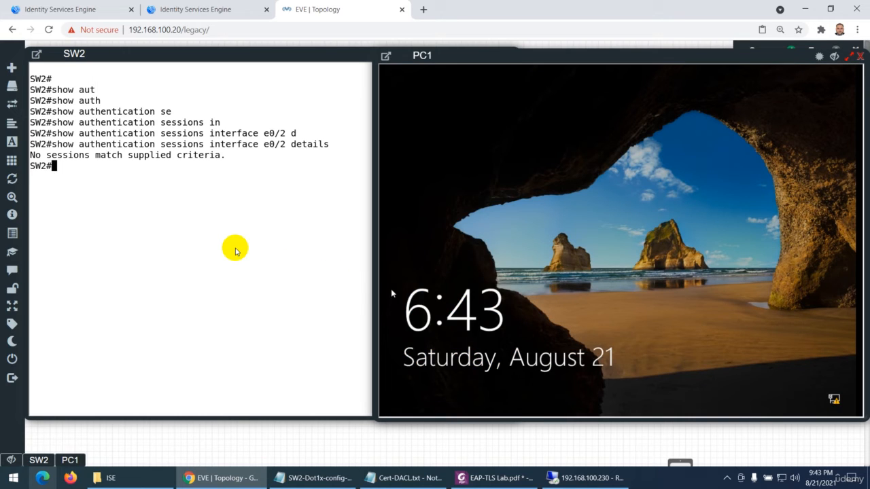
pyautogui.click(235, 247)
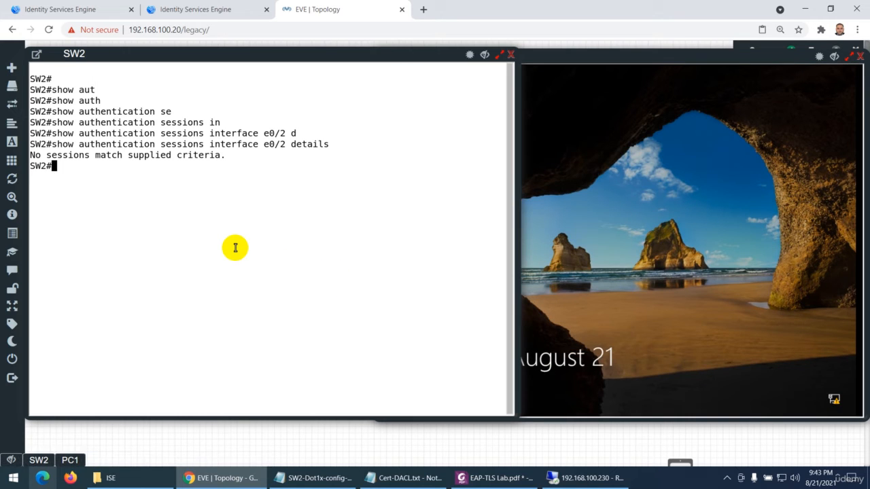
pyautogui.press('Up')
pyautogui.press('Return')
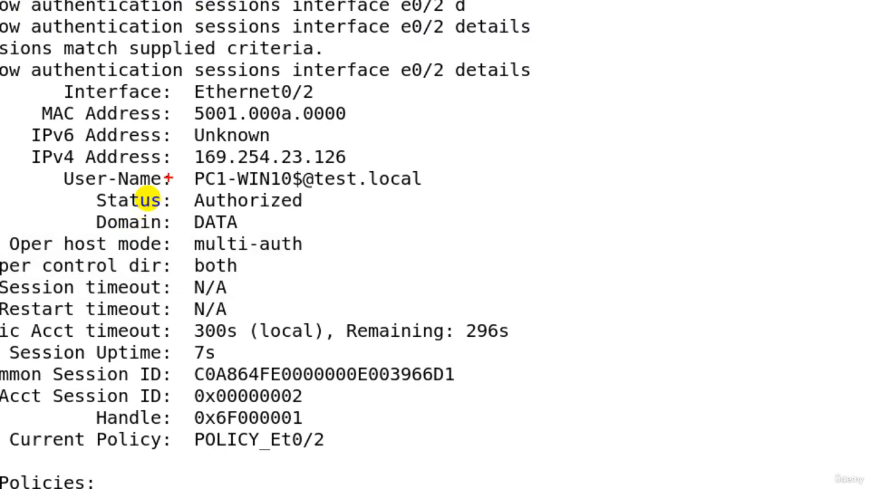
pyautogui.moveTo(188, 187)
pyautogui.mouseDown()
pyautogui.moveTo(295, 194)
pyautogui.moveTo(301, 165)
pyautogui.moveTo(191, 162)
pyautogui.mouseUp()
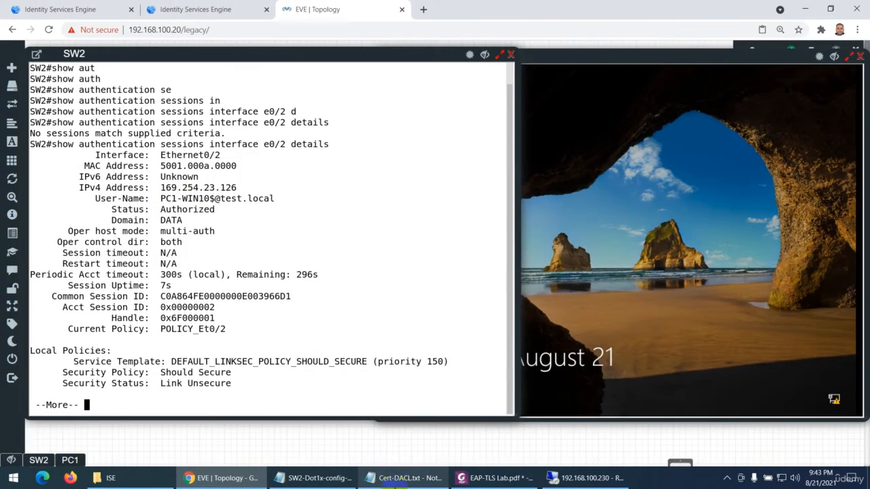
# Switch to the EAP-TLS Lab PDF and highlight the Computer Hostname value PC1-Win10 in the first-page table
pyautogui.click(493, 478)
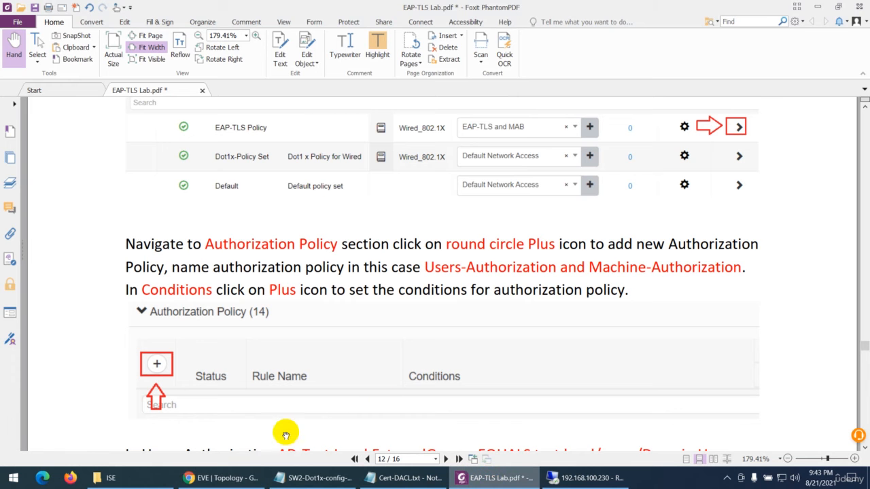
pyautogui.click(354, 458)
pyautogui.scroll(-5, 404, 343)
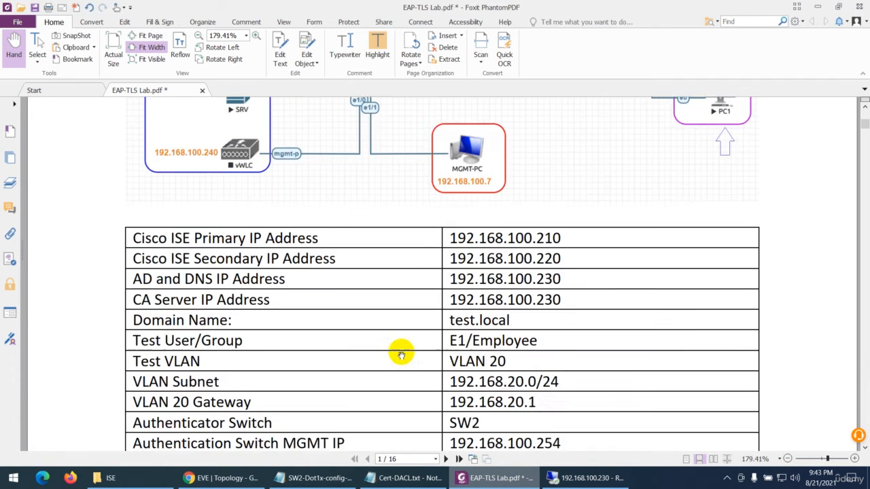
pyautogui.scroll(-3, 401, 354)
pyautogui.moveTo(448, 362); pyautogui.dragTo(529, 363)
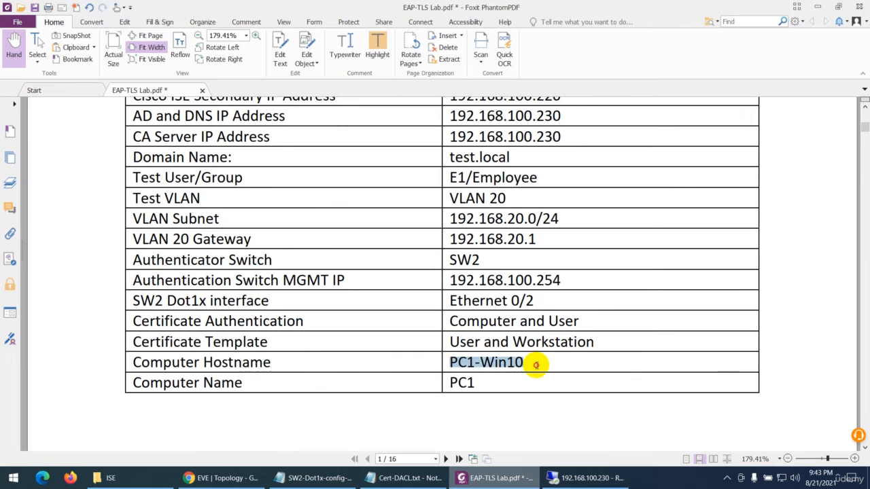
pyautogui.click(377, 51)
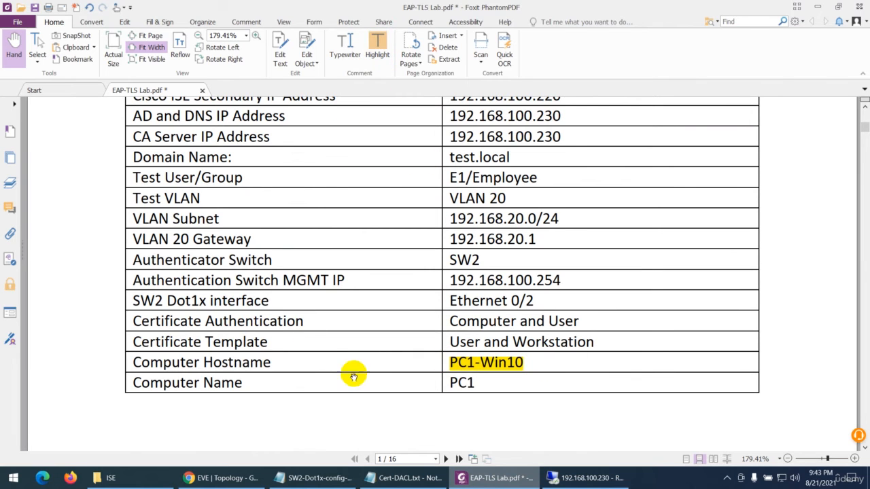
# Compare the session's User-Name on SW2 with the lab guide, and highlight the Domain Name value test.local in the PDF
pyautogui.click(224, 478)
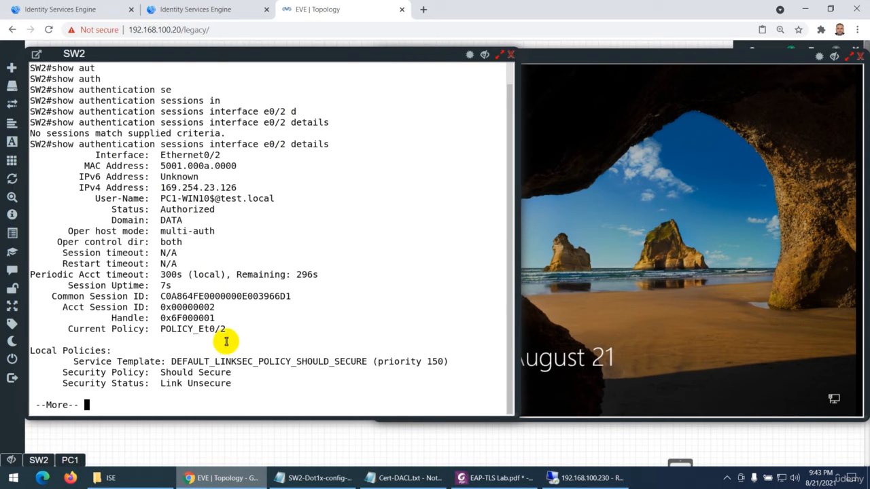
pyautogui.moveTo(162, 198); pyautogui.dragTo(275, 199)
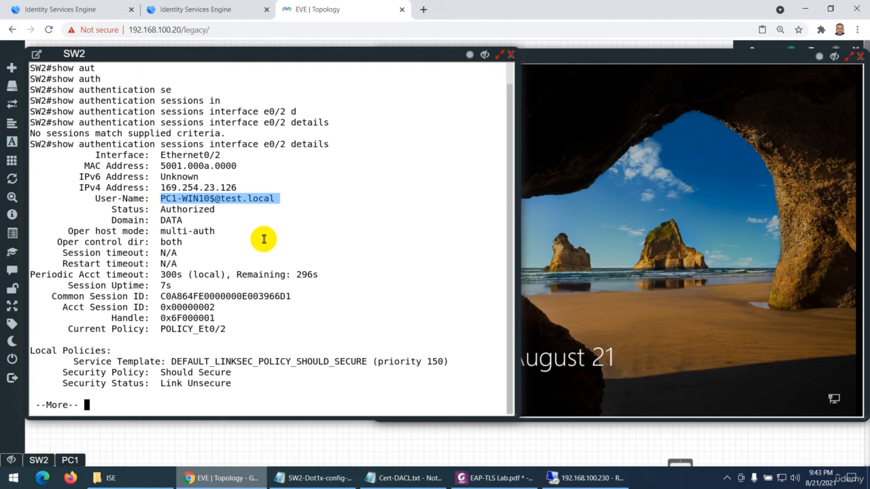
pyautogui.click(495, 478)
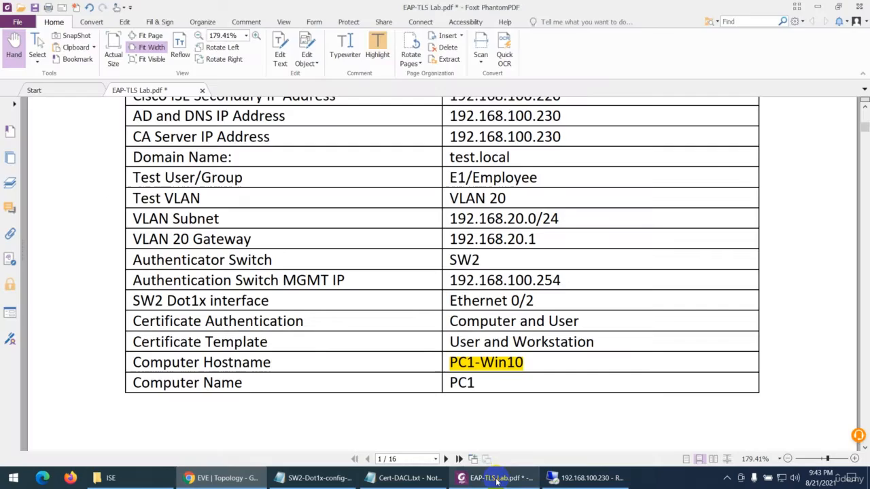
pyautogui.moveTo(449, 157); pyautogui.dragTo(511, 157)
pyautogui.click(378, 53)
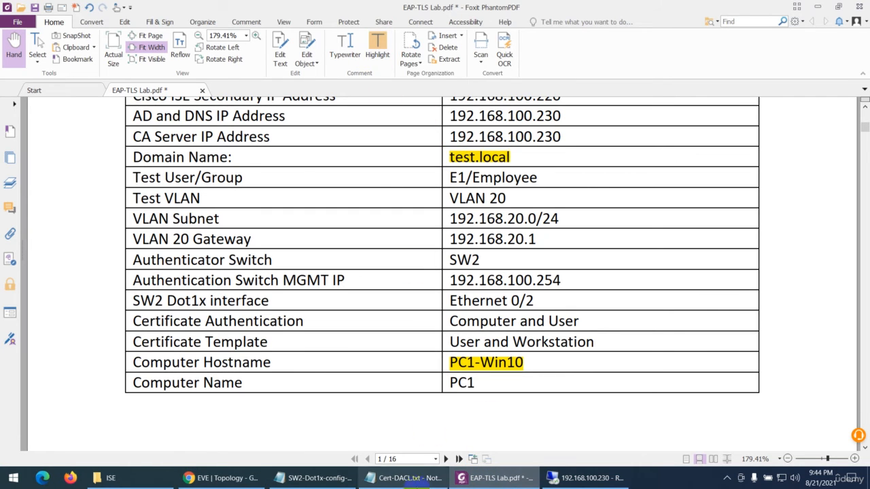
# Back in the SW2 console, page through the rest of the session details and mark the DACL_Machine name under Server Policies
pyautogui.click(221, 478)
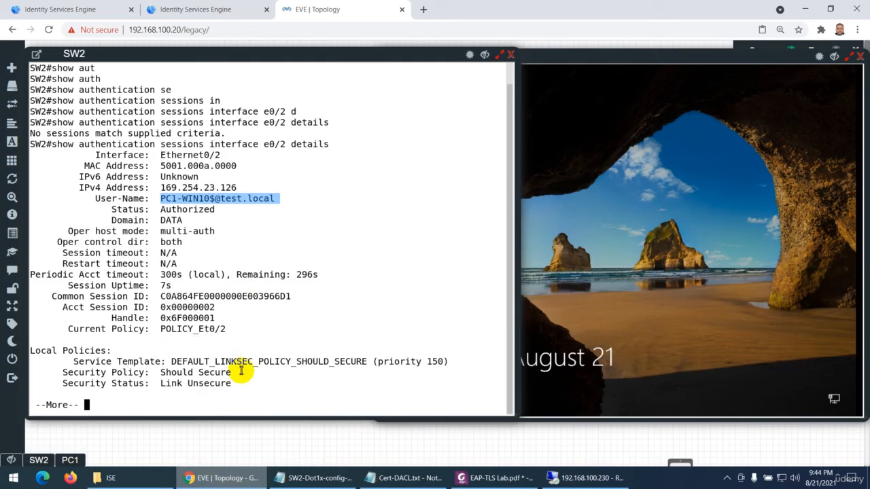
pyautogui.press('Return')
pyautogui.press('Return')
pyautogui.press('Return')
pyautogui.press('Return')
pyautogui.press('Return')
pyautogui.press('Return')
pyautogui.press('Return')
pyautogui.press('Return')
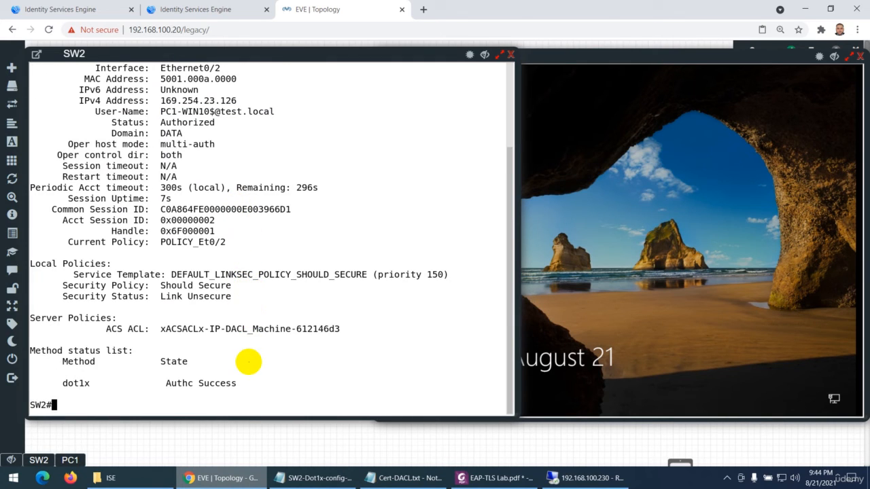
pyautogui.moveTo(222, 329); pyautogui.dragTo(291, 328)
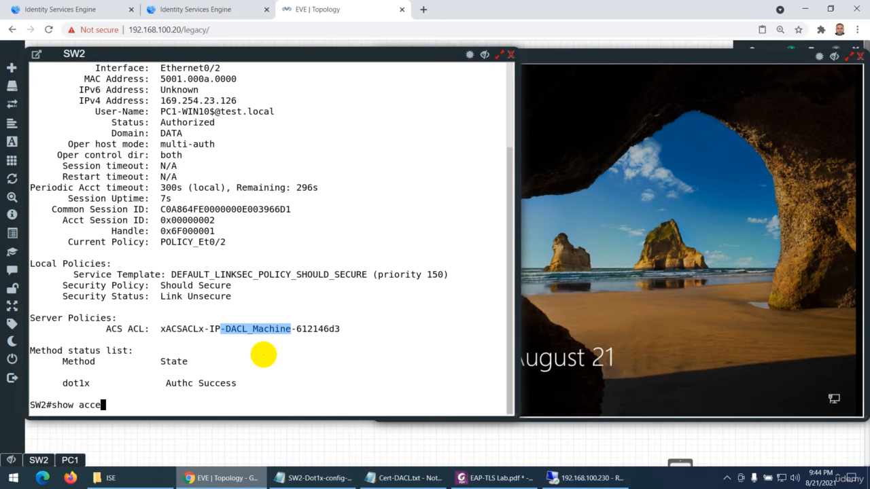
# Run show access-lists xACSACLx-IP-DACL_Machine-612146d3 on SW2 and review its permit entries and the session details above
pyautogui.press('Tab')
pyautogui.press('Tab')
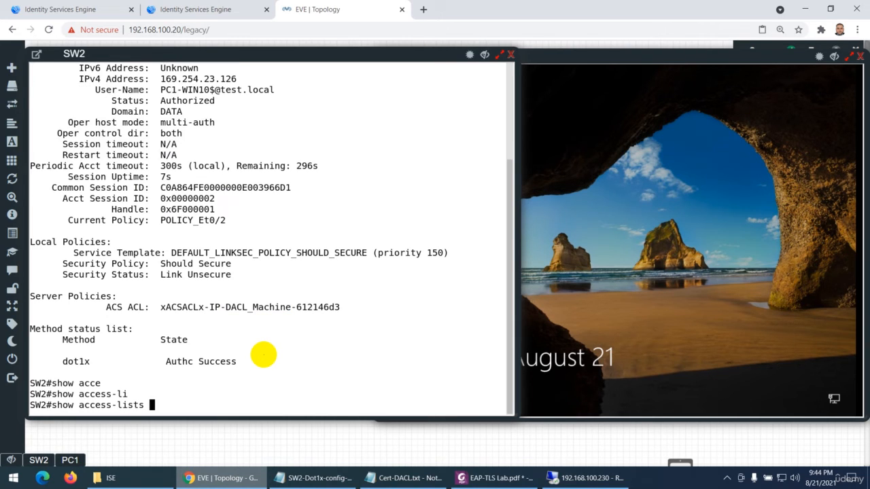
pyautogui.moveTo(343, 307); pyautogui.dragTo(163, 307)
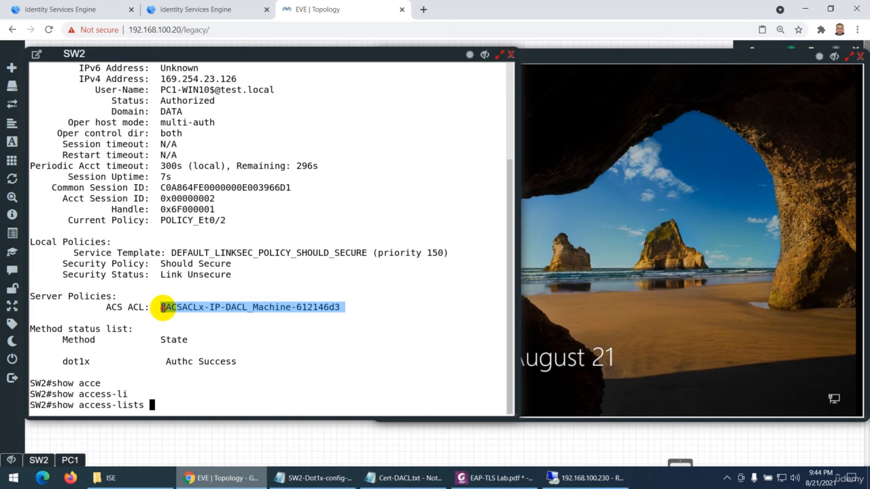
pyautogui.rightClick(169, 314)
pyautogui.press('Return')
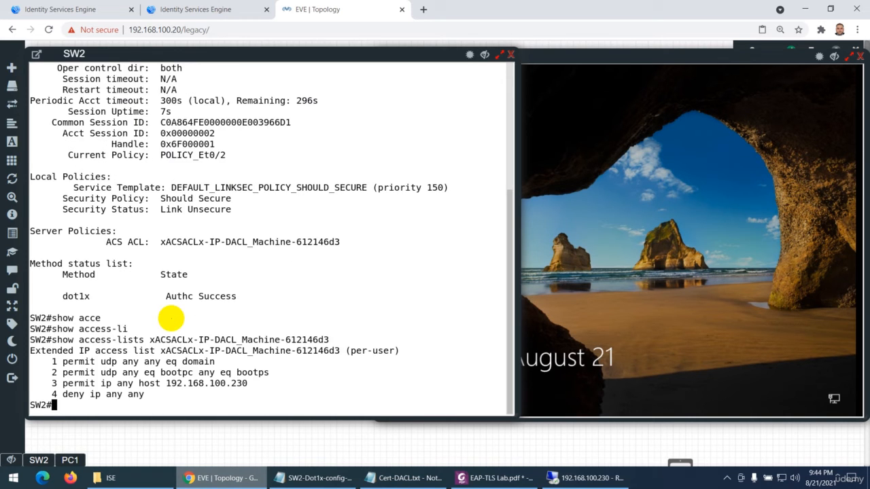
pyautogui.moveTo(157, 363); pyautogui.dragTo(214, 362)
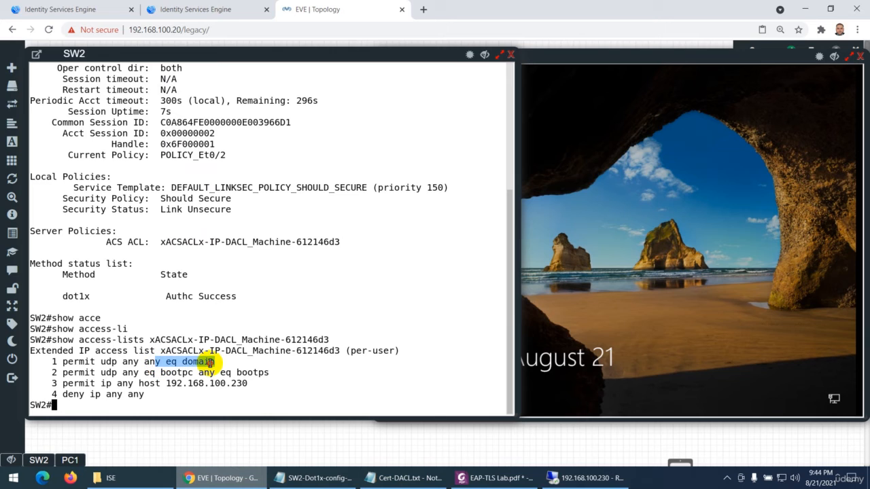
pyautogui.moveTo(160, 372); pyautogui.dragTo(241, 372)
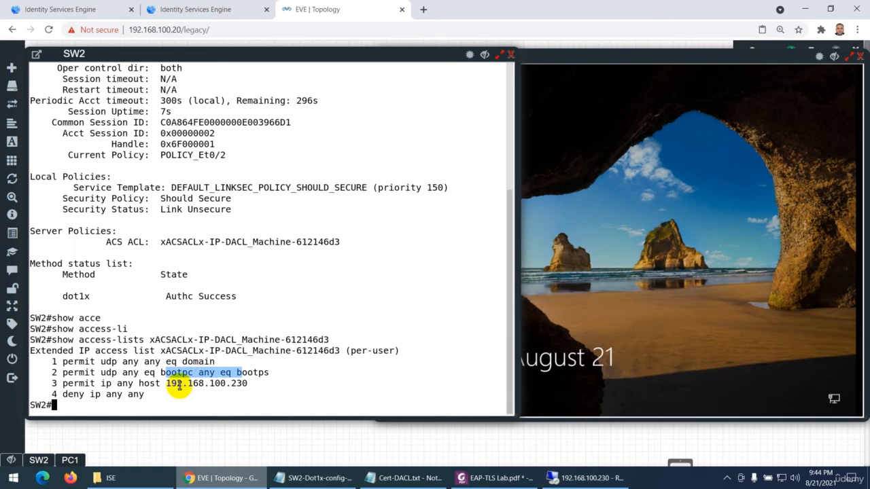
pyautogui.moveTo(166, 383); pyautogui.dragTo(247, 383)
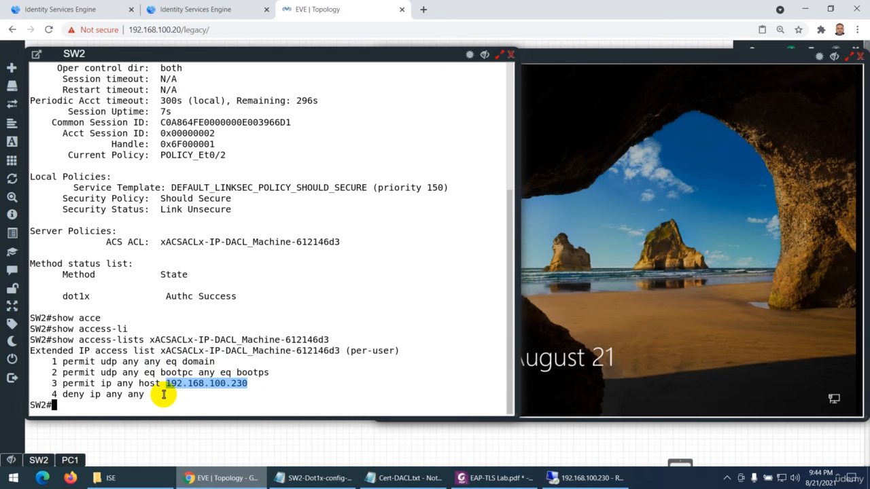
pyautogui.scroll(6, 182, 260)
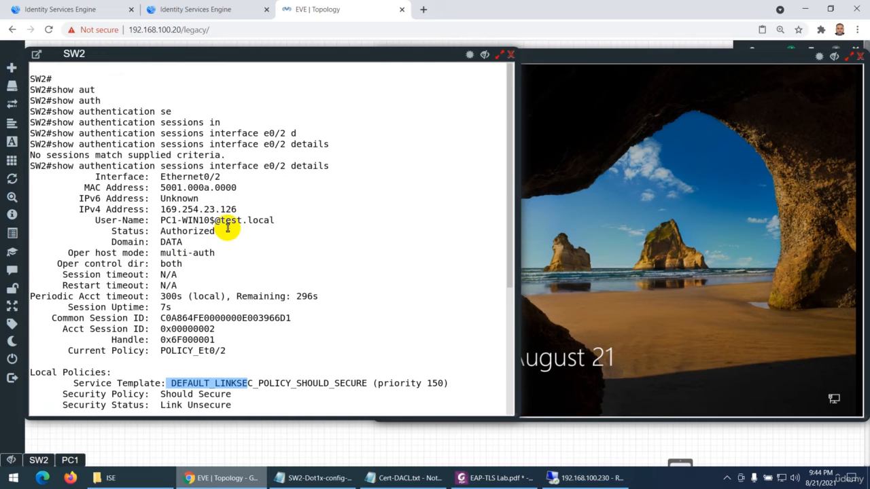
# Highlight the session's IPv4 address in the SW2 output, and rerun show access-lists xACSACLx-IP-DACL_Machine-612146d3
pyautogui.moveTo(247, 209); pyautogui.dragTo(166, 209)
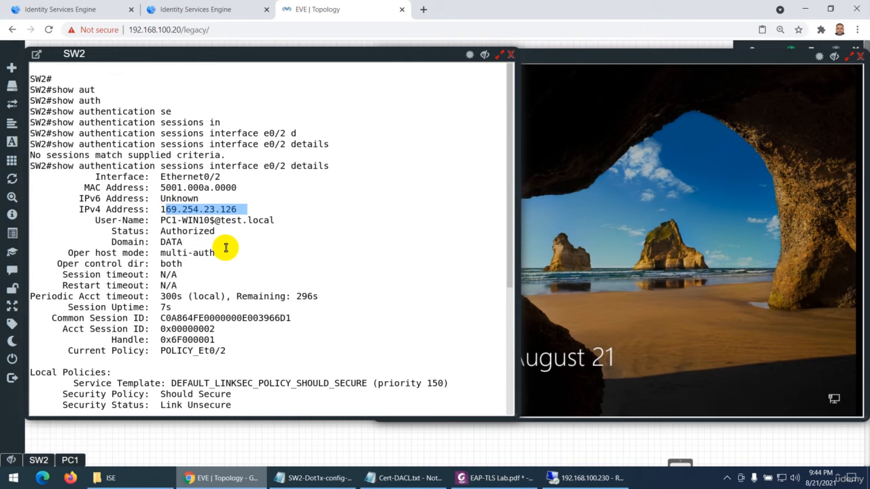
pyautogui.scroll(-6, 229, 255)
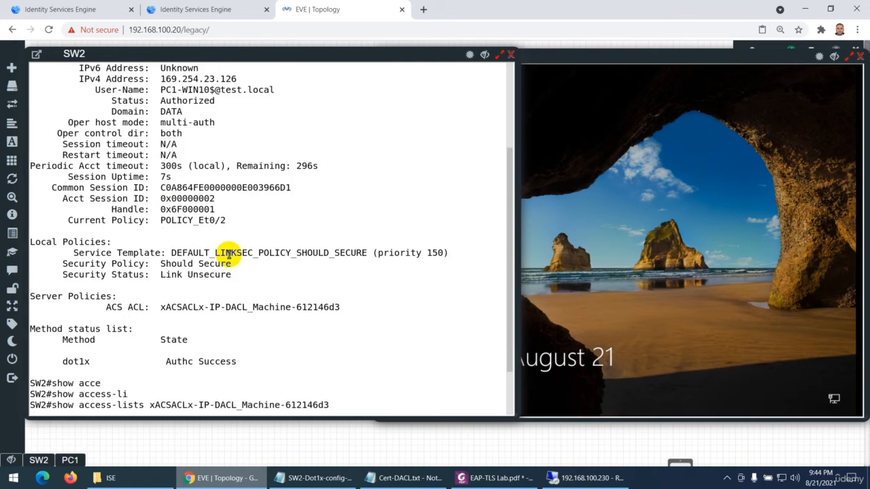
pyautogui.press('Return')
pyautogui.press('Return')
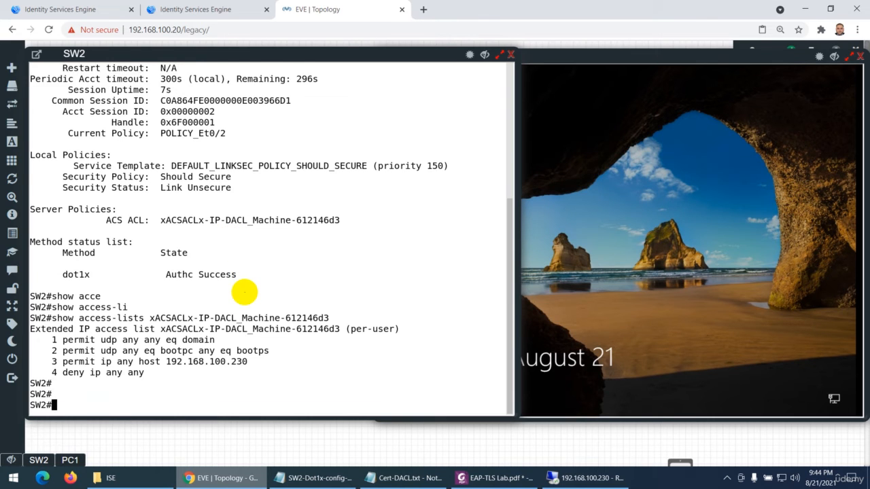
pyautogui.press('Up')
pyautogui.press('Return')
# Rerun show authentication sessions interface e0/2 details on SW2, highlight the IPv4 address and page to the end of the output
pyautogui.press('Up')
pyautogui.press('Up')
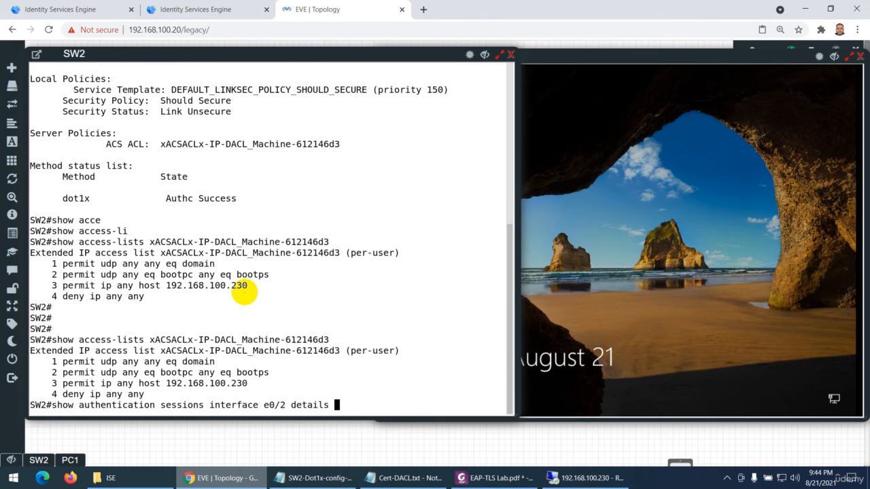
pyautogui.press('Return')
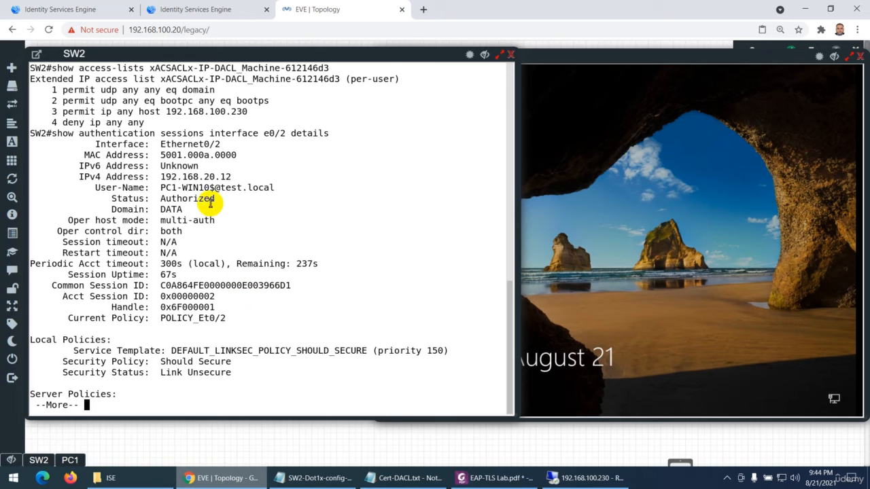
pyautogui.moveTo(235, 178); pyautogui.dragTo(161, 177)
pyautogui.press('super+c')
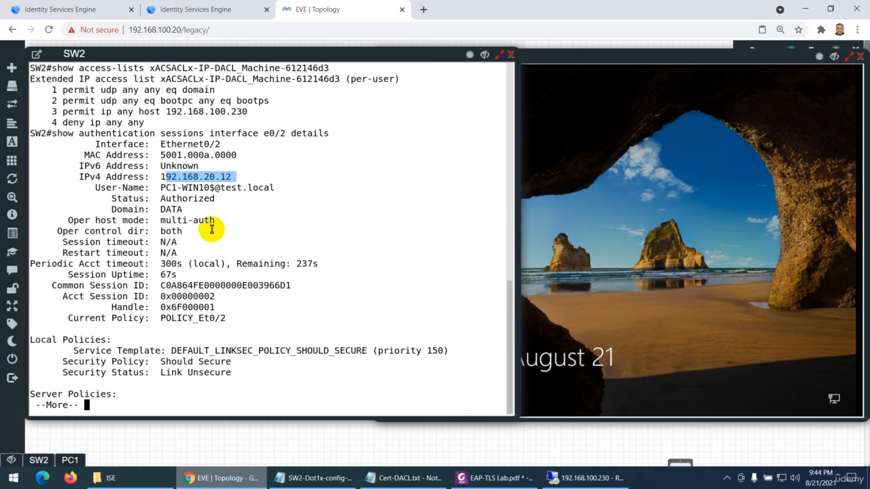
pyautogui.press('space')
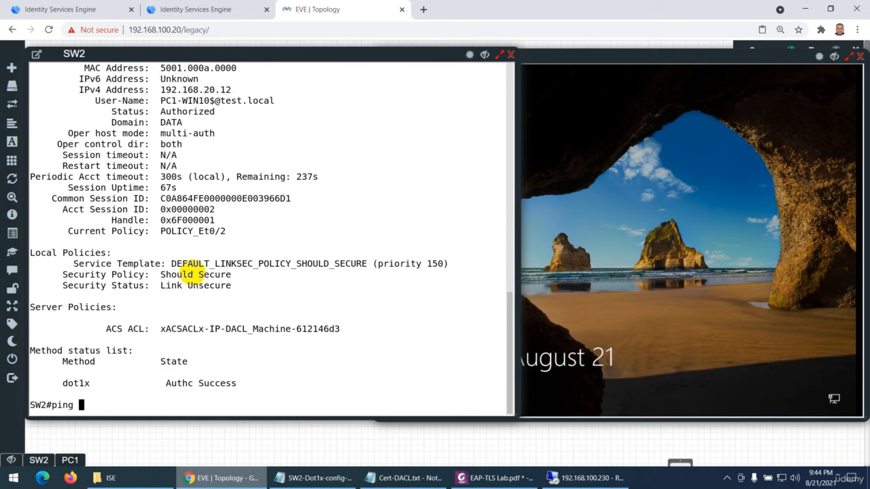
# Ping PC1's address 192.168.20.12 from SW2, copying it from the session details
pyautogui.moveTo(232, 90); pyautogui.dragTo(163, 90)
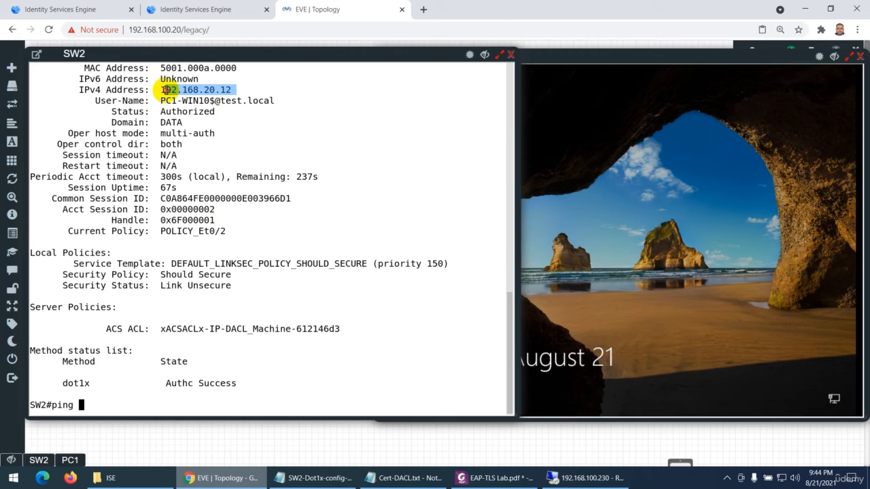
pyautogui.rightClick(178, 135)
pyautogui.press('Return')
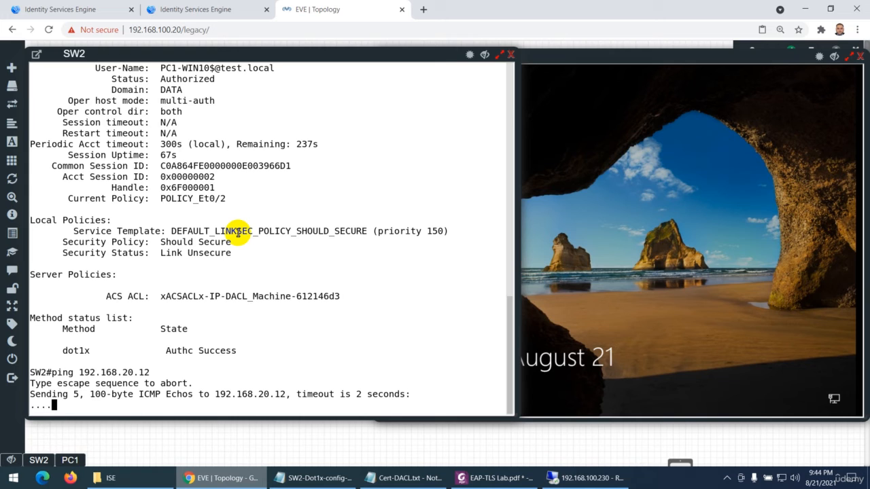
# Switch to the ISE RADIUS Live Logs, refresh them and open the details of the newest #ACSACL#-IP-DACL entry
pyautogui.click(217, 8)
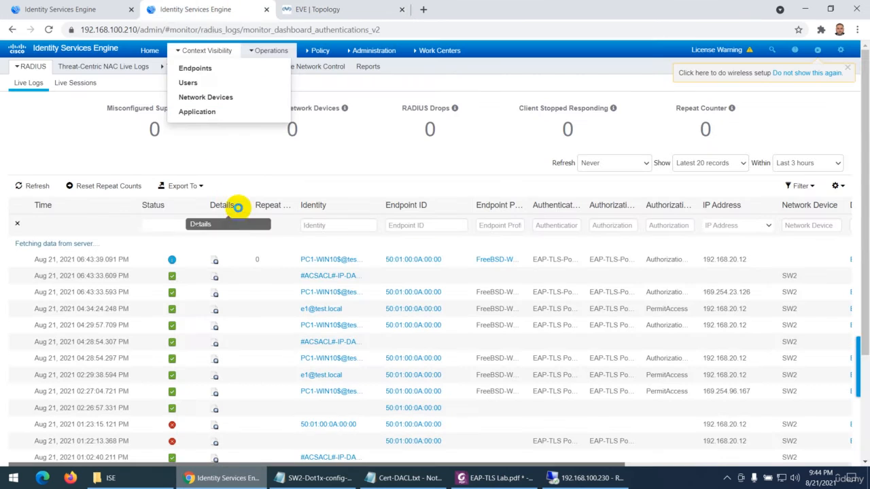
pyautogui.click(31, 186)
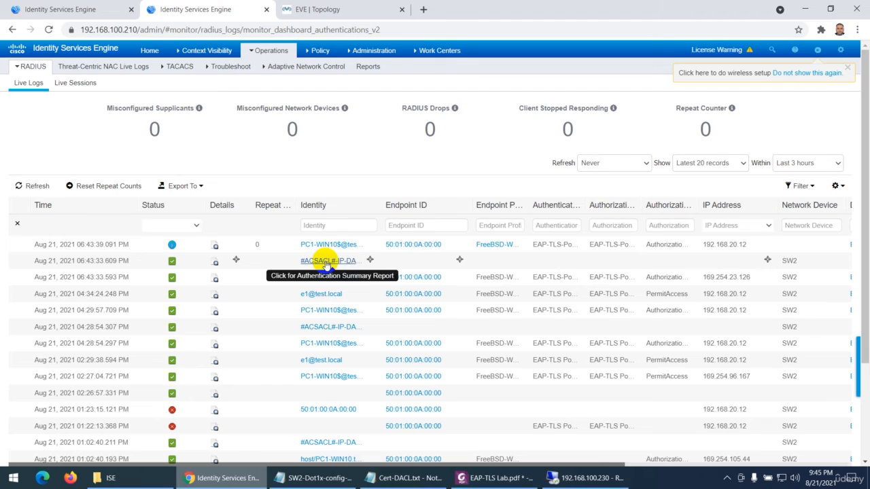
pyautogui.click(216, 264)
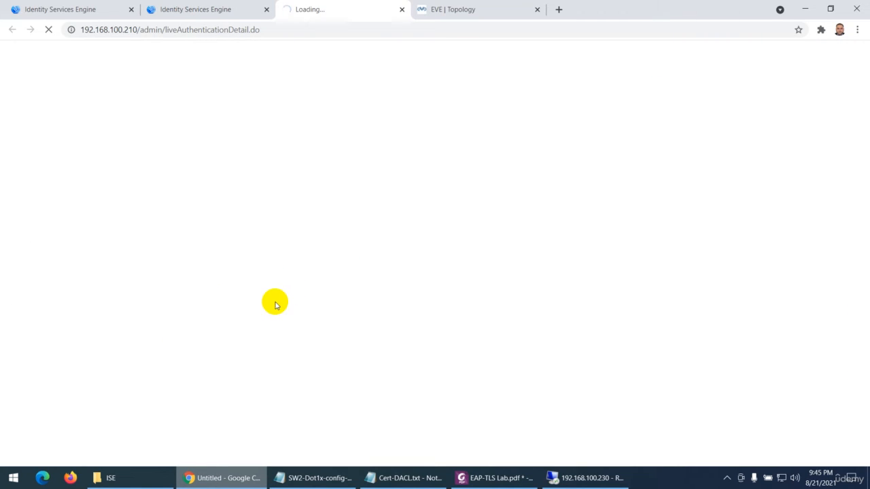
# Examine the cisco-av-pair ACL entries in the report's Result section, highlighting the ports, the permitted host and the deny rule
pyautogui.scroll(-15, 274, 306)
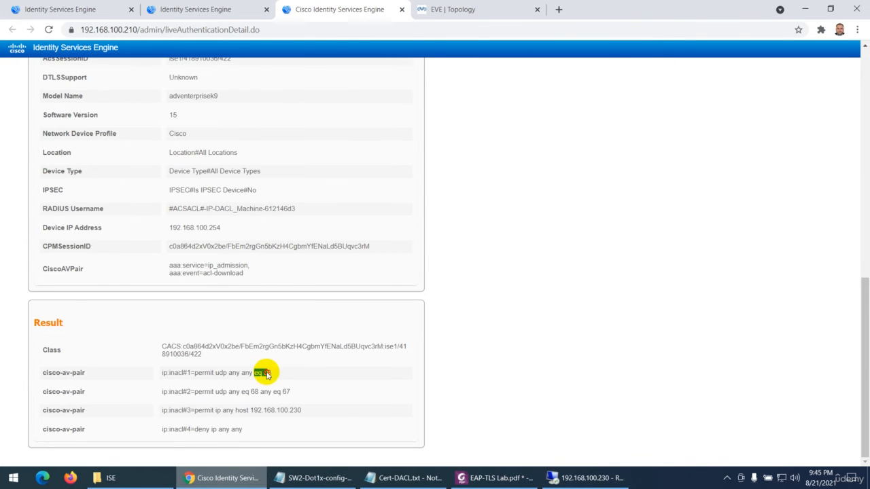
pyautogui.moveTo(254, 373); pyautogui.dragTo(297, 391)
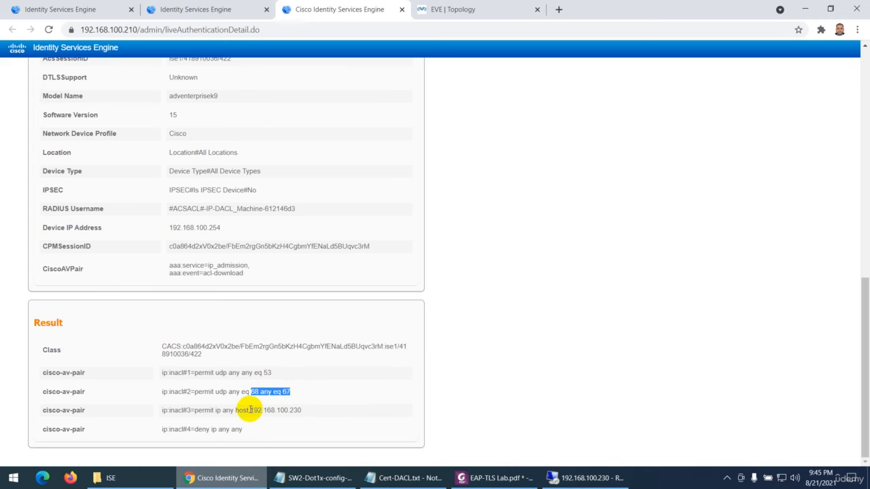
pyautogui.moveTo(249, 410); pyautogui.dragTo(302, 410)
pyautogui.moveTo(212, 429); pyautogui.dragTo(248, 429)
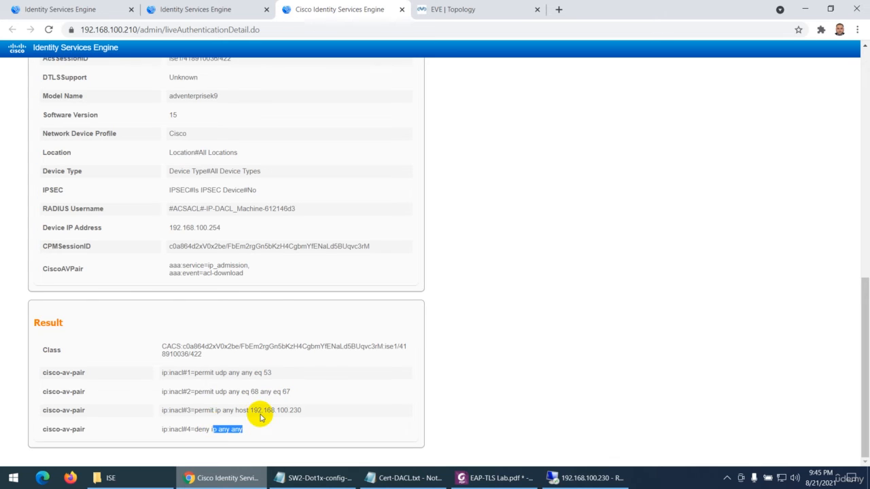
# Review the DACL download report's Username, Authentication Details and Other Attributes, and close the report
pyautogui.scroll(15, 272, 295)
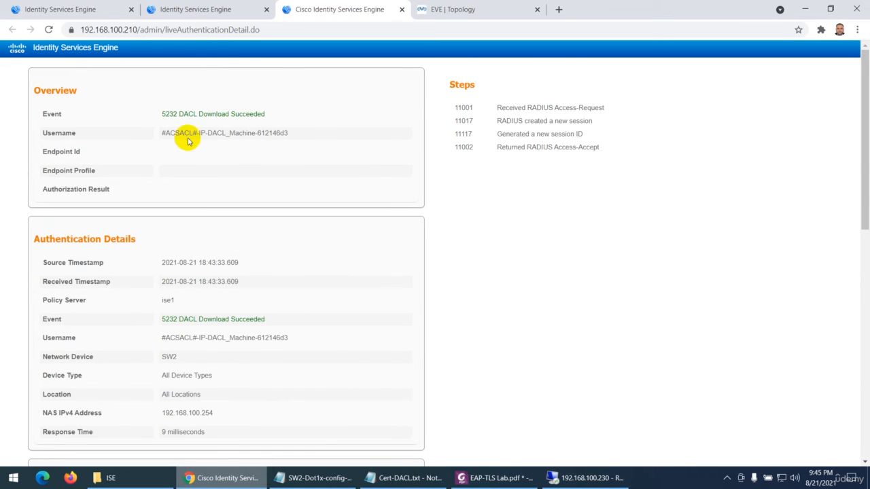
pyautogui.moveTo(196, 132); pyautogui.dragTo(266, 142)
pyautogui.scroll(-1, 185, 272)
pyautogui.scroll(-2, 184, 272)
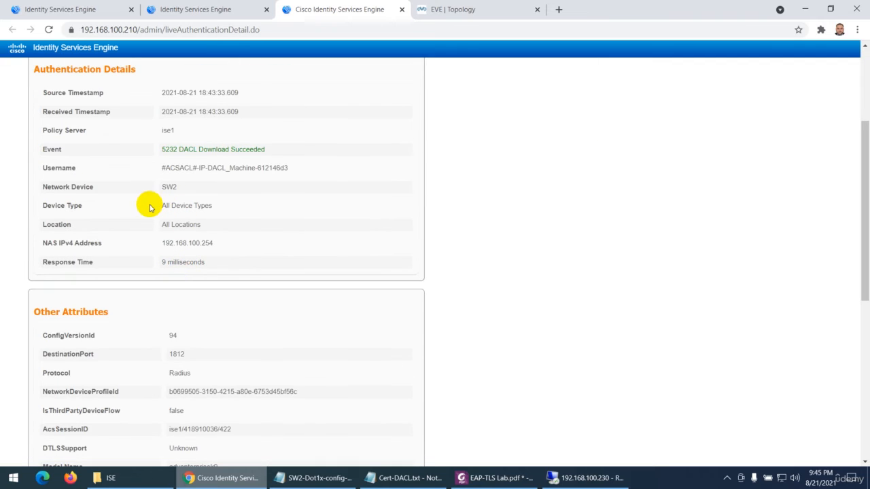
pyautogui.moveTo(164, 204); pyautogui.dragTo(222, 217)
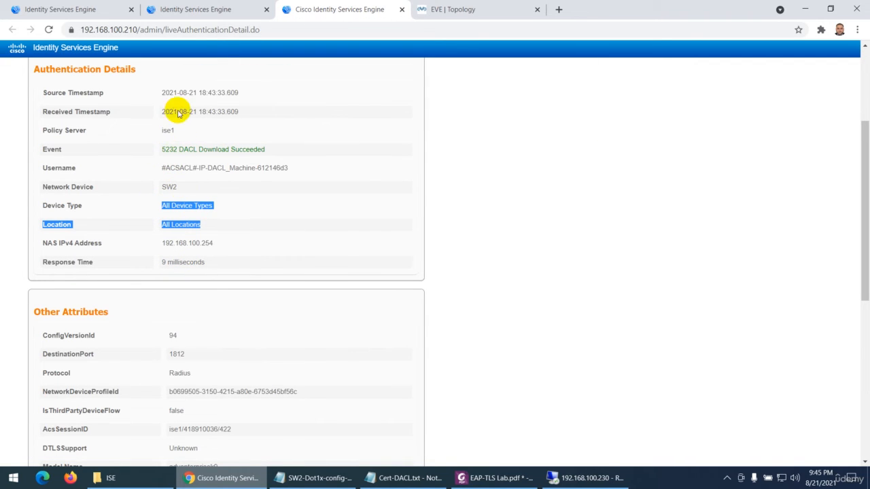
pyautogui.doubleClick(169, 243)
pyautogui.scroll(-4, 197, 306)
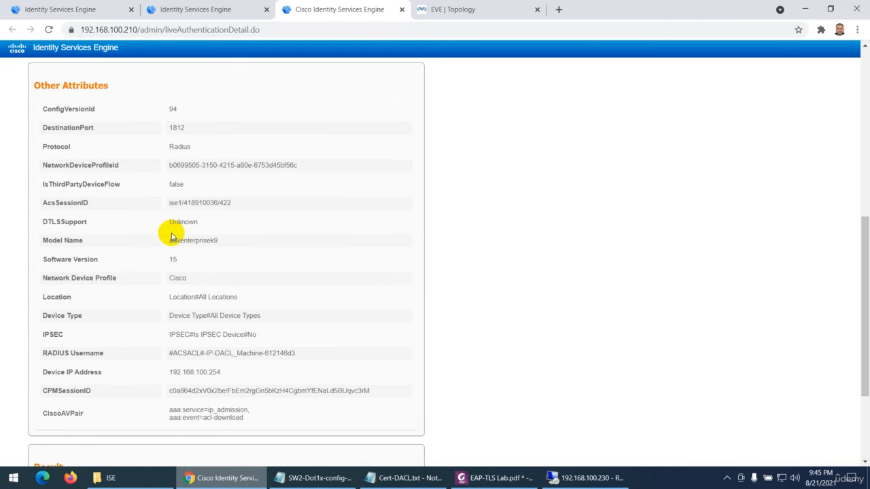
pyautogui.moveTo(169, 221); pyautogui.dragTo(196, 222)
pyautogui.scroll(-2, 223, 267)
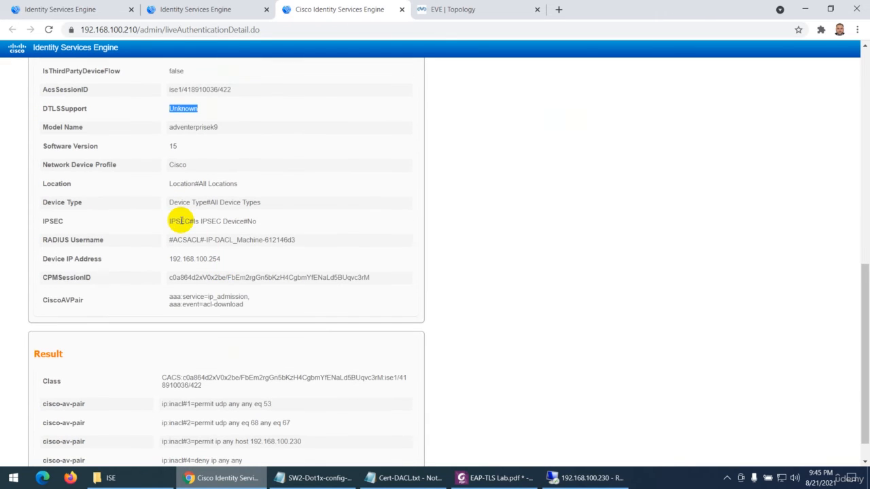
pyautogui.scroll(7, 172, 235)
pyautogui.scroll(2, 171, 236)
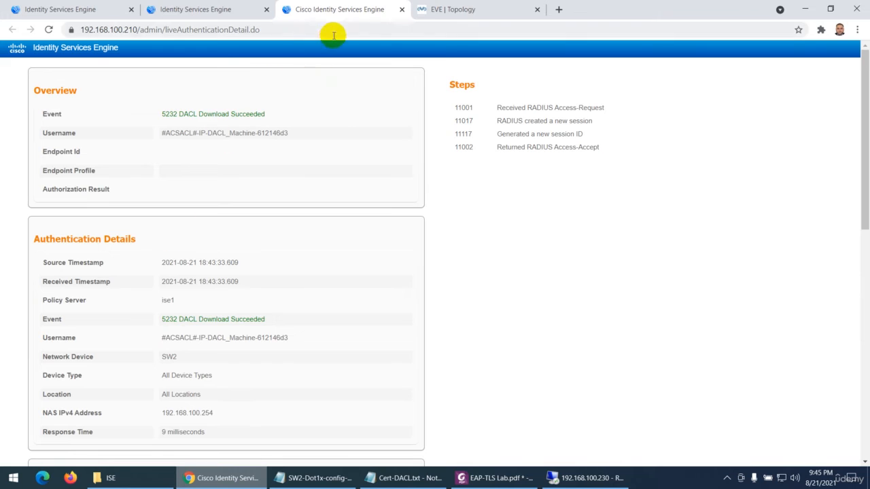
pyautogui.click(402, 9)
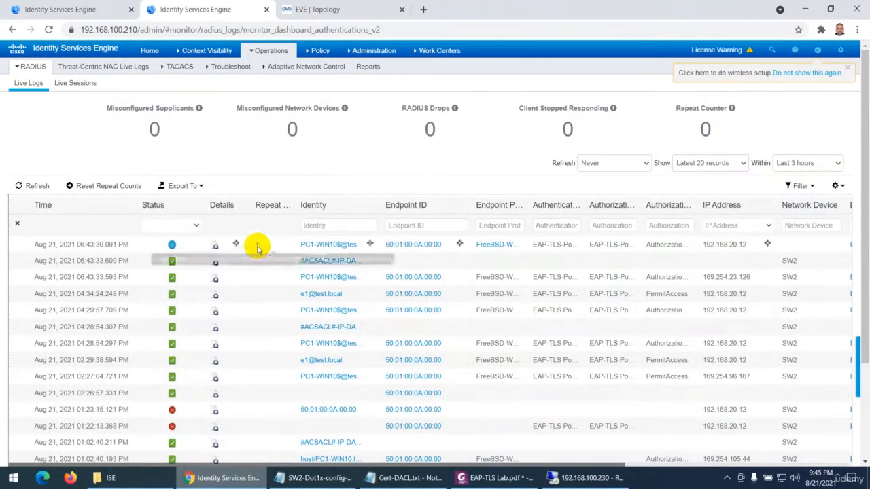
# Open the details of the newest PC1-WIN10$ log entry and highlight its matched authentication and authorization rules in the Overview
pyautogui.click(216, 247)
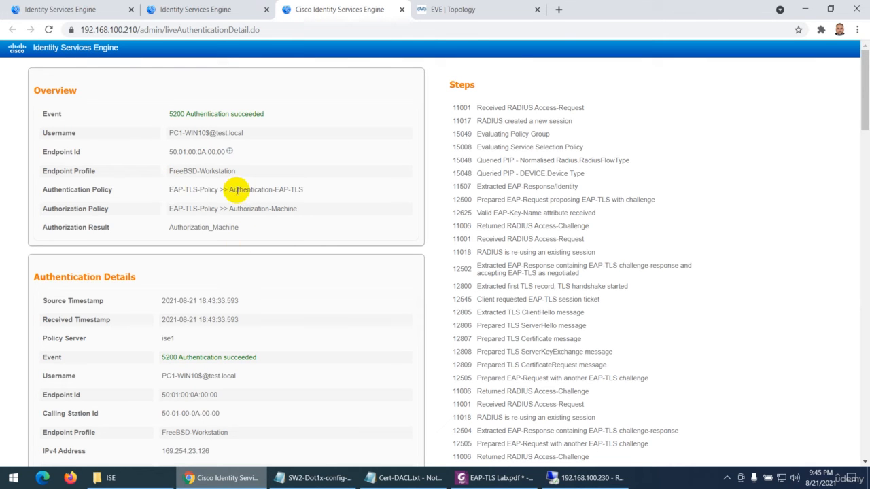
pyautogui.moveTo(228, 189); pyautogui.dragTo(298, 189)
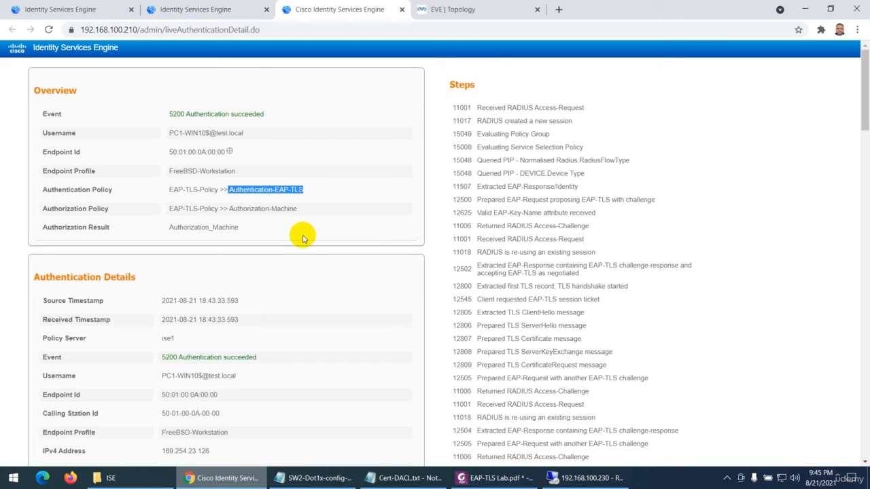
pyautogui.moveTo(229, 209); pyautogui.dragTo(297, 209)
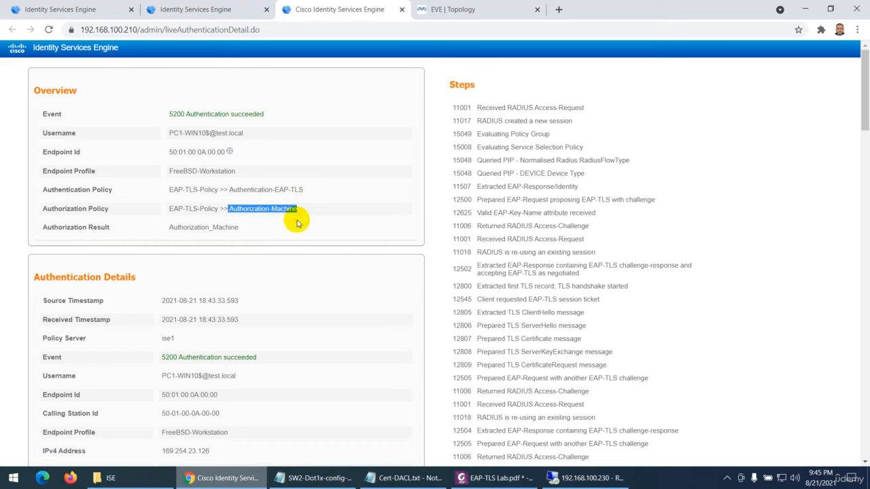
# Examine the report's Authentication Details, highlighting the machine Username, the Identity Group and the Authentication Protocol
pyautogui.scroll(-3, 279, 245)
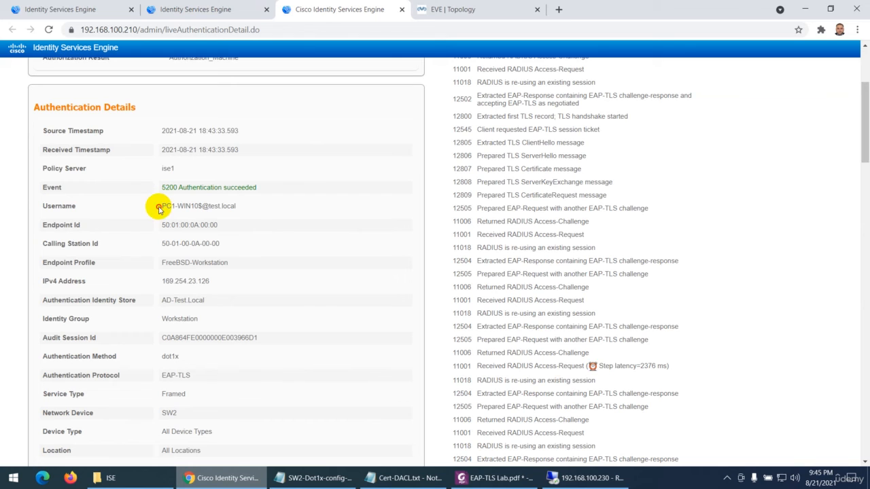
pyautogui.moveTo(159, 209); pyautogui.dragTo(242, 208)
pyautogui.scroll(-1, 244, 240)
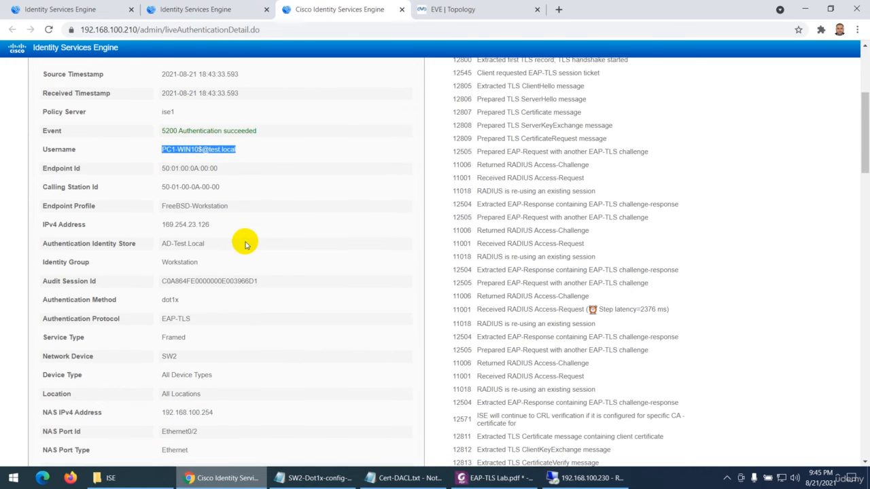
pyautogui.scroll(-1, 155, 224)
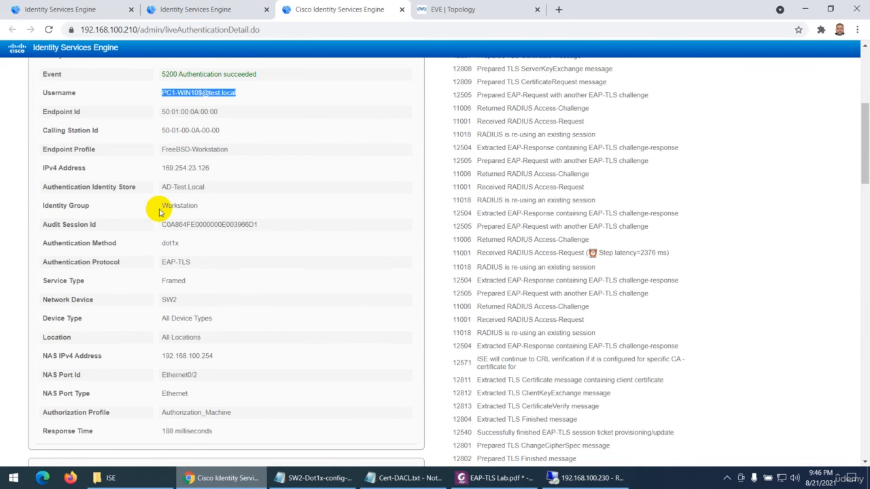
pyautogui.moveTo(158, 211); pyautogui.dragTo(233, 205)
pyautogui.scroll(-2, 219, 233)
pyautogui.moveTo(160, 129); pyautogui.dragTo(196, 150)
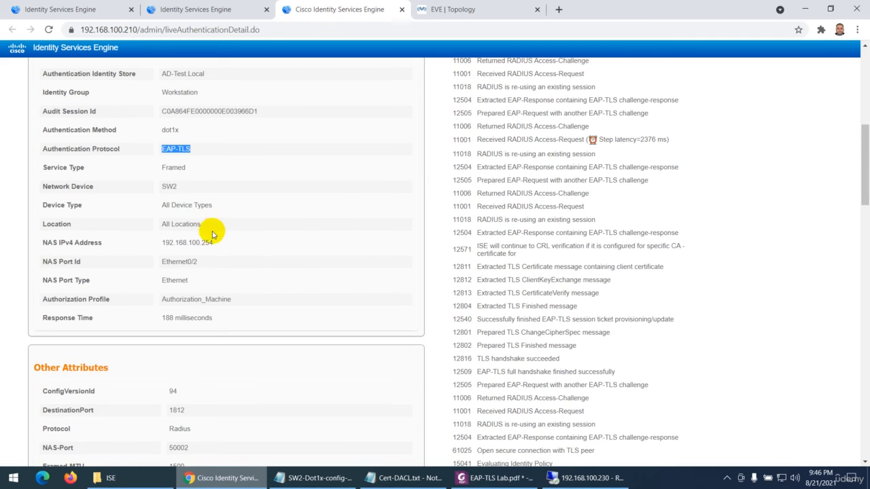
# Look through the machine authentication report's Other Attributes, including the certificate issuer and key usage fields, and return to the Overview
pyautogui.scroll(-4, 213, 235)
pyautogui.scroll(-8, 241, 251)
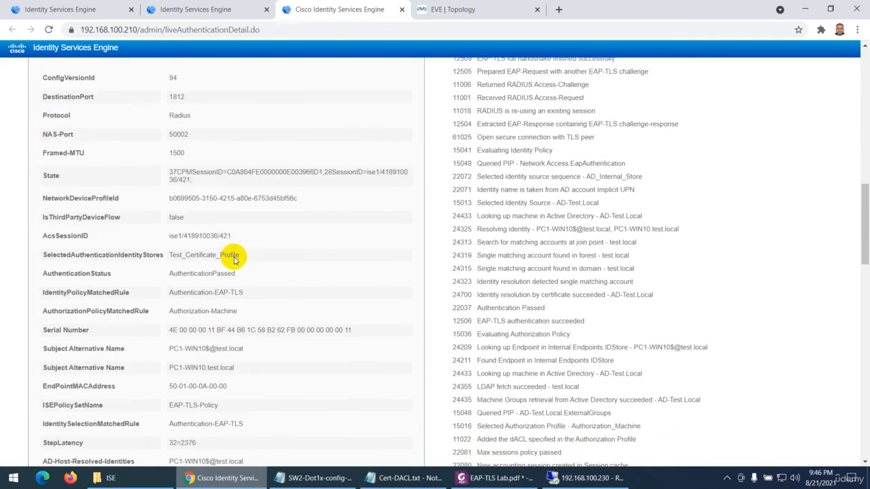
pyautogui.scroll(-10, 227, 331)
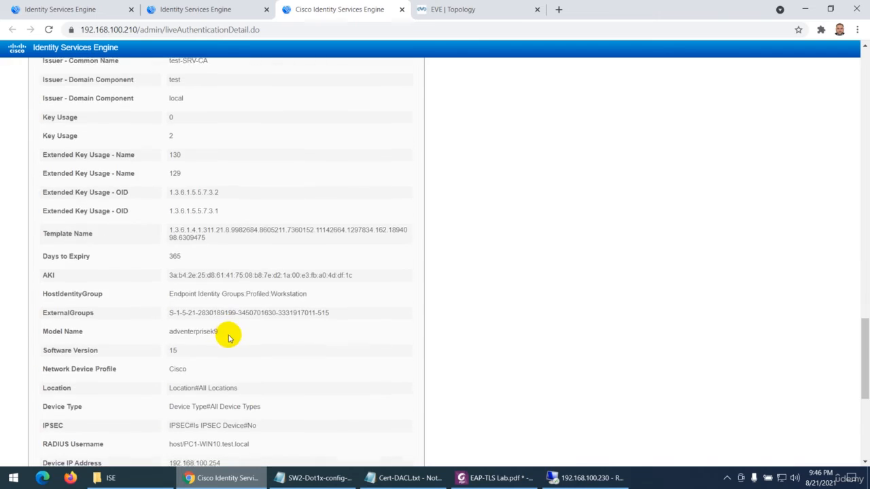
pyautogui.scroll(15, 524, 237)
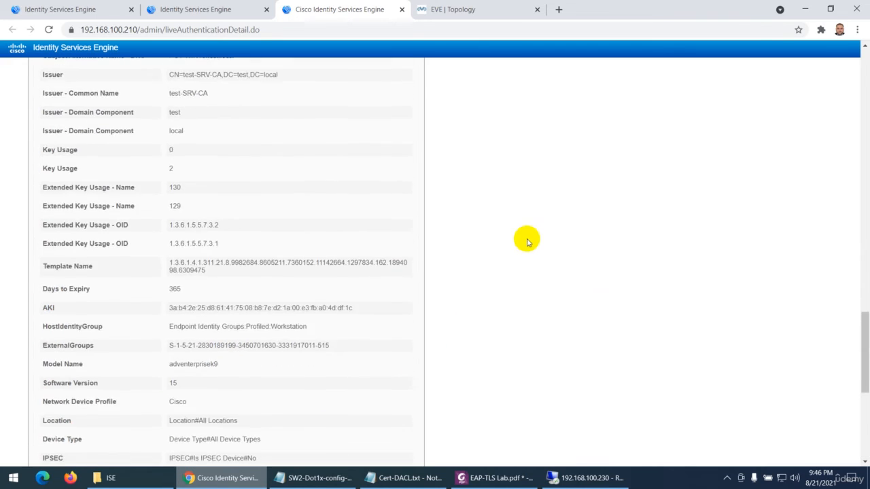
pyautogui.scroll(2, 524, 237)
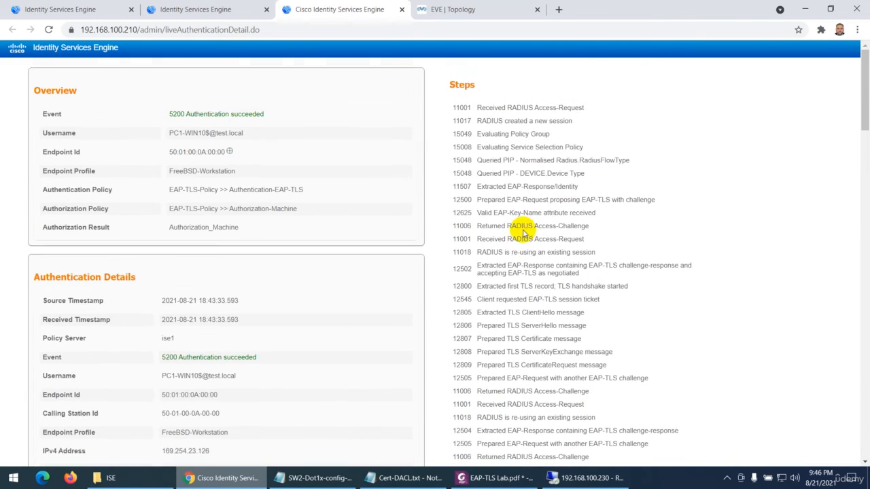
# Review the RADIUS and TLS handshake messages in the report's Steps list, highlighting a range of them and clearing the selection
pyautogui.moveTo(498, 146); pyautogui.dragTo(562, 378)
pyautogui.scroll(-4, 563, 375)
pyautogui.scroll(2, 528, 286)
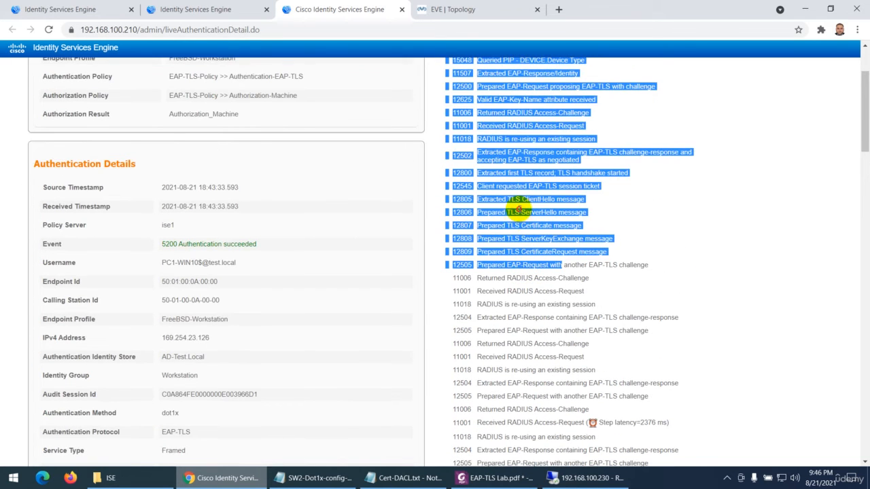
pyautogui.click(524, 238)
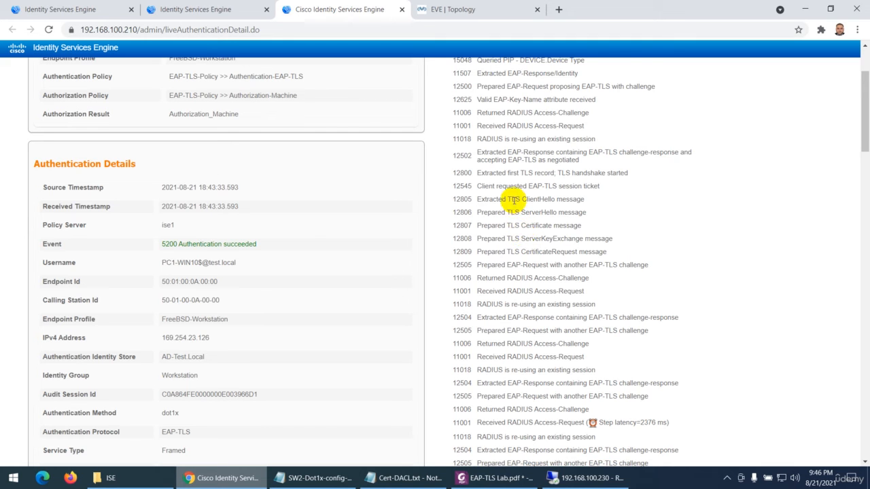
# Review the TLS ClientHello messages and certificate attributes in the machine authentication report, and close the report
pyautogui.moveTo(511, 199); pyautogui.dragTo(580, 210)
pyautogui.scroll(-1, 553, 248)
pyautogui.scroll(-15, 554, 248)
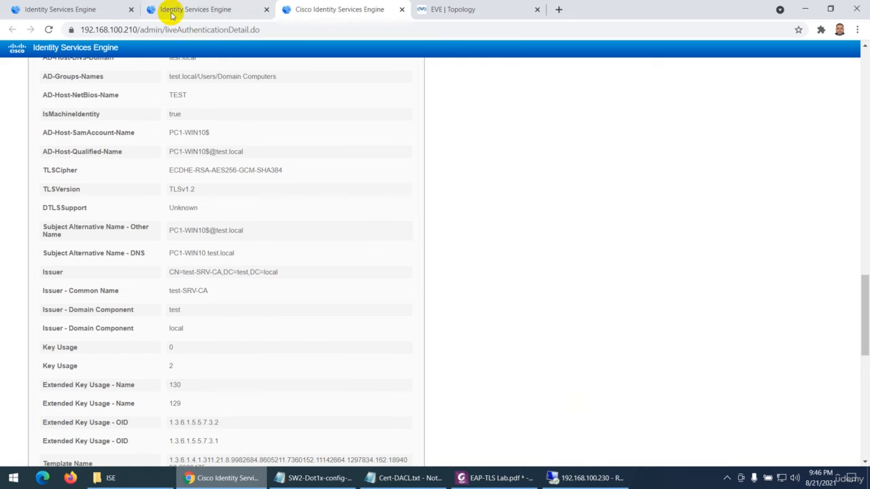
pyautogui.click(400, 10)
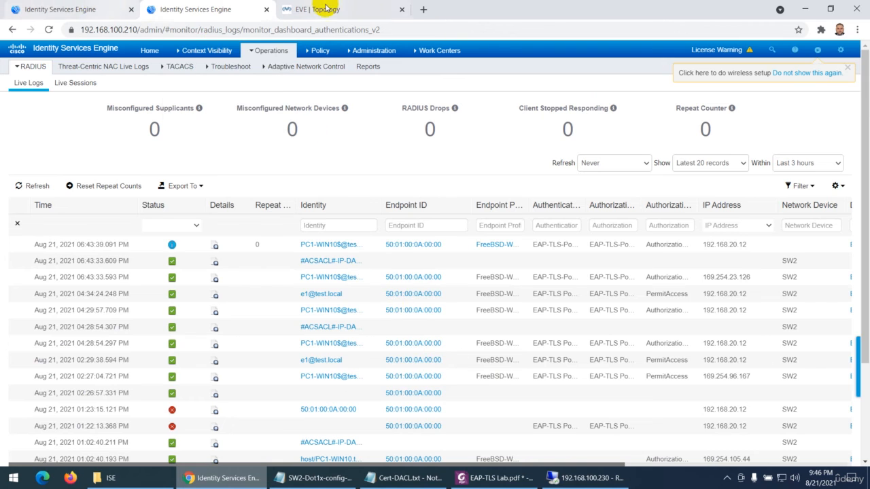
# In the EVE topology, recheck SW2's authentication session output and sign in to PC1 as e1 with the account password
pyautogui.click(302, 9)
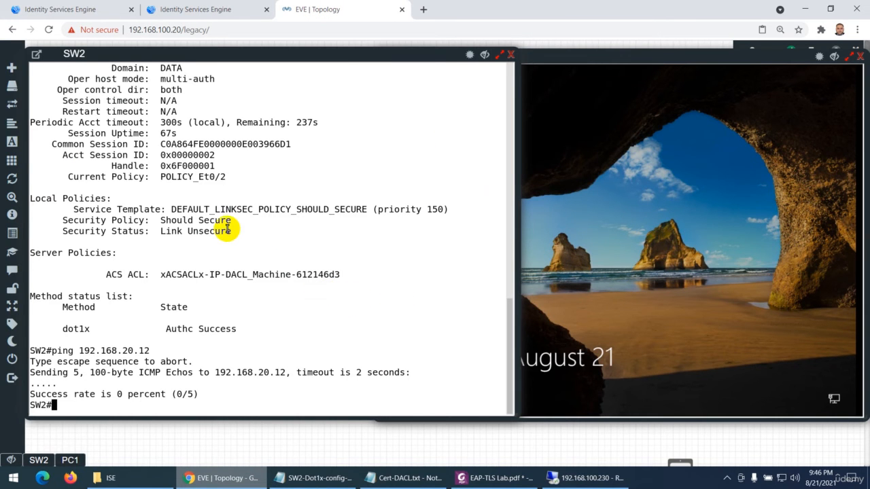
pyautogui.scroll(6, 224, 223)
pyautogui.moveTo(161, 242); pyautogui.dragTo(218, 243)
pyautogui.scroll(-6, 264, 274)
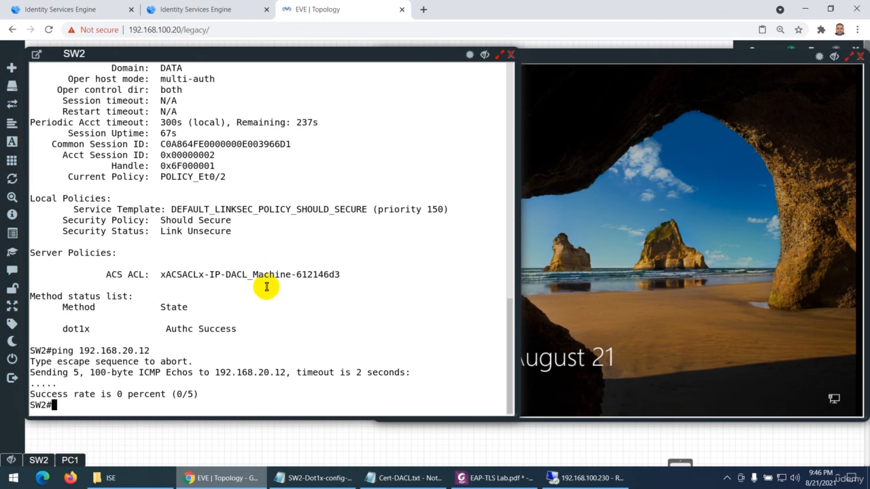
pyautogui.click(656, 294)
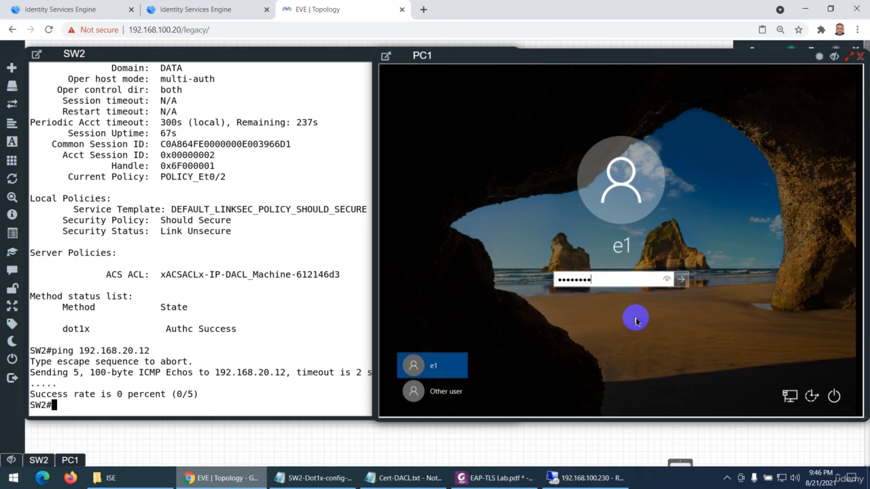
pyautogui.press('Return')
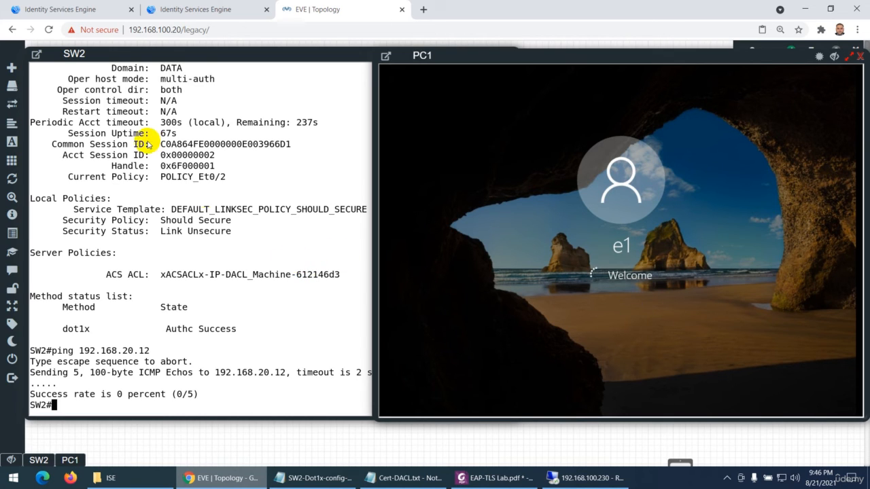
# Examine SW2's machine session output, highlighting the IPv4 Address and User-Name, and briefly check the ISE Live Logs
pyautogui.click(230, 163)
pyautogui.scroll(6, 230, 163)
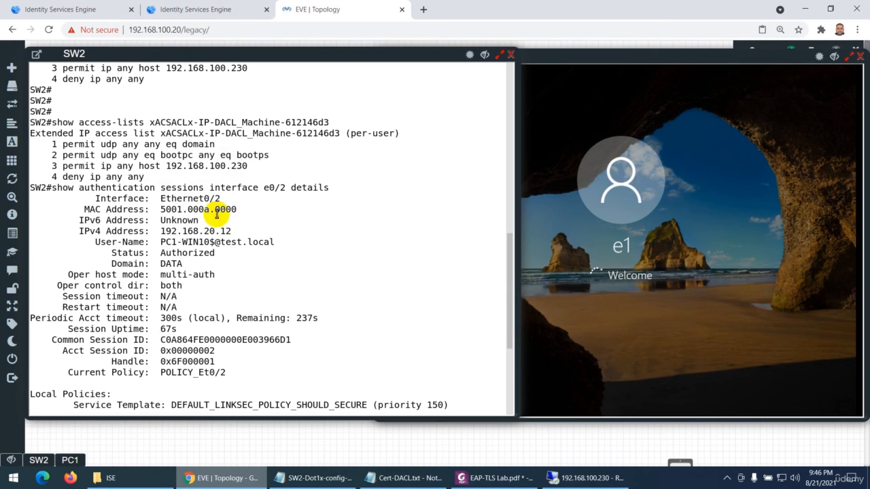
pyautogui.moveTo(233, 225); pyautogui.dragTo(194, 231)
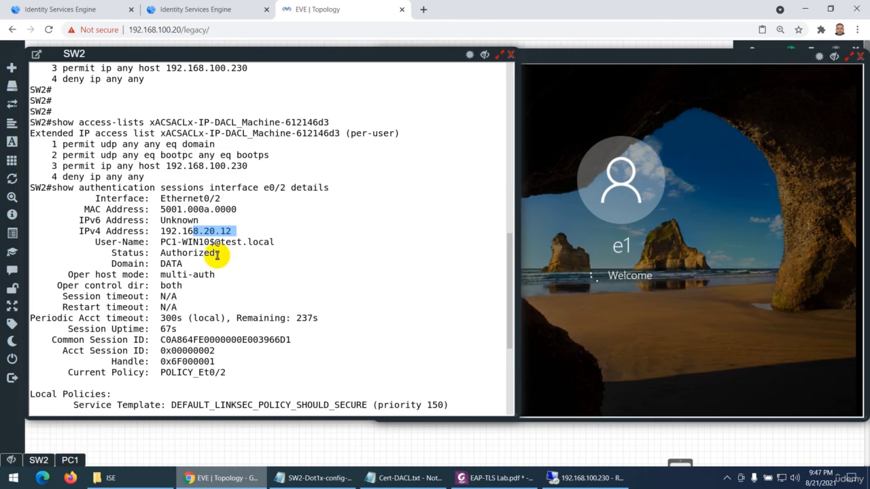
pyautogui.moveTo(161, 243); pyautogui.dragTo(214, 243)
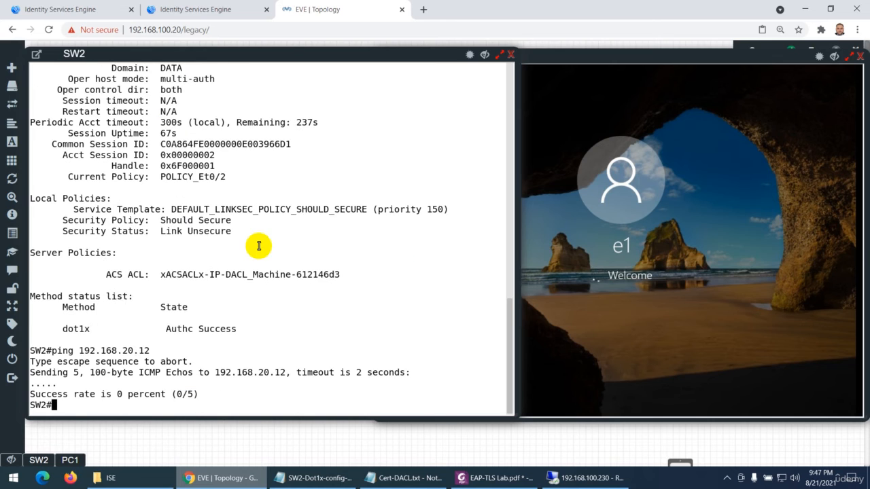
pyautogui.click(201, 10)
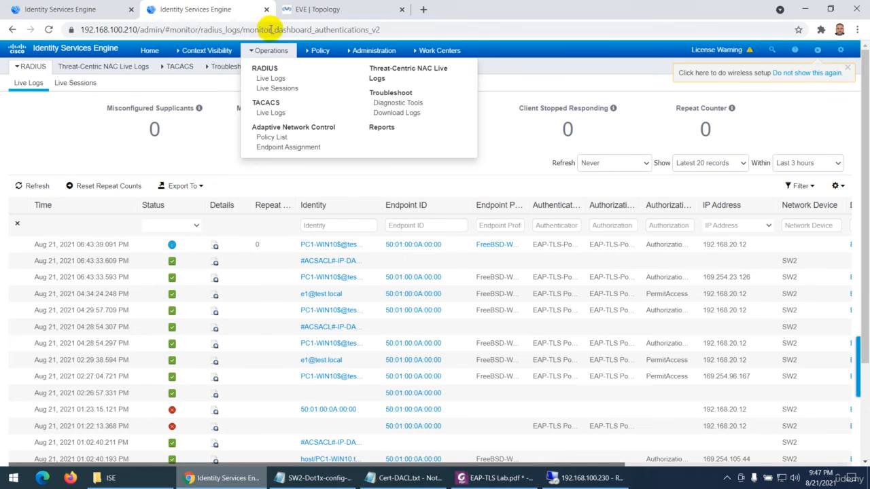
pyautogui.click(343, 9)
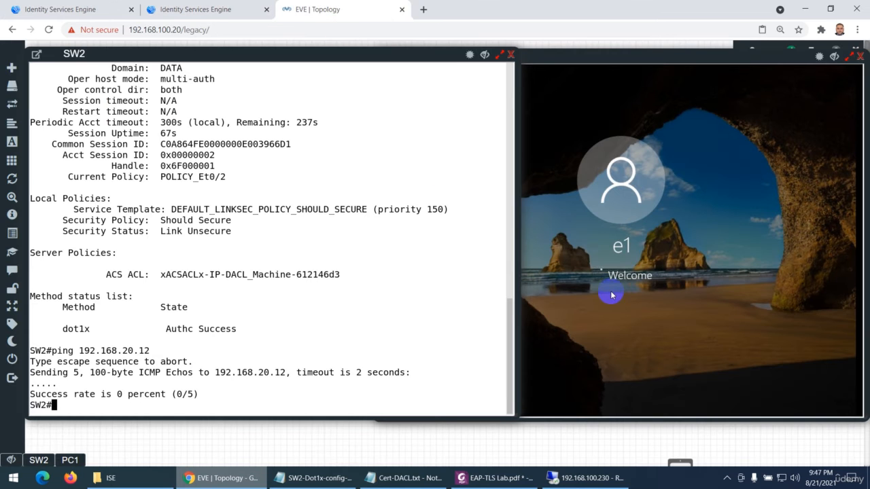
# Rerun "show authentication sessions interface e0/2 details" on SW2
pyautogui.press('Return')
pyautogui.press('Return')
pyautogui.press('Return')
pyautogui.press('Return')
pyautogui.press('Return')
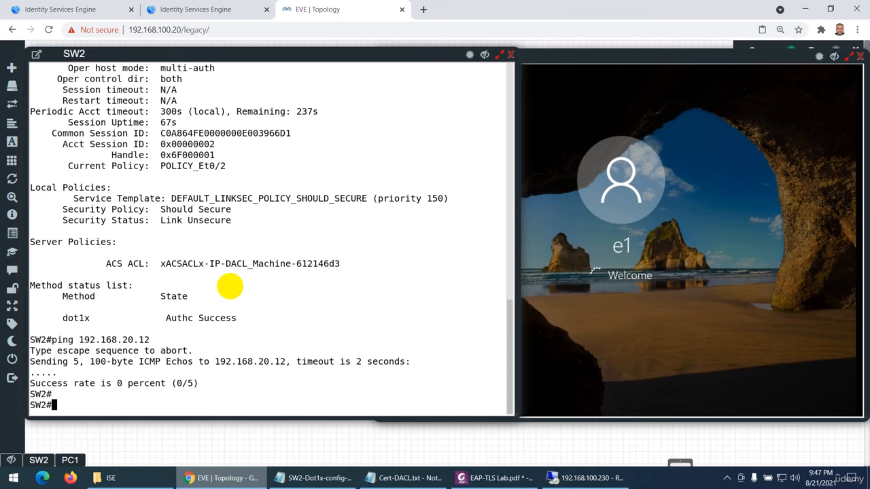
pyautogui.press('Up')
pyautogui.press('Up')
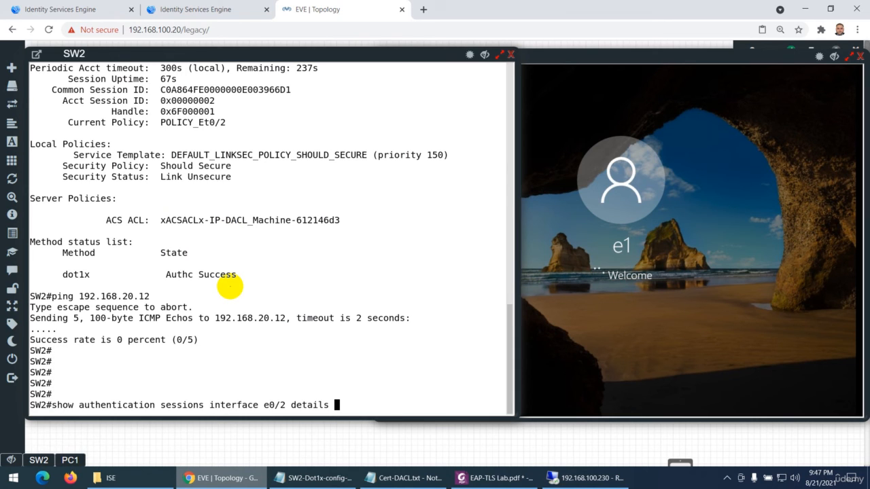
pyautogui.press('Return')
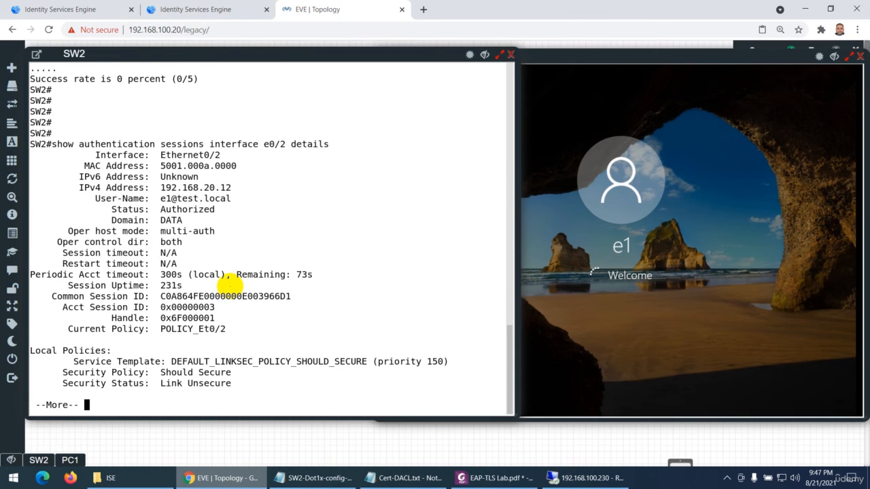
# Compare the User-Name and IPv4 Address in SW2's new session output with the earlier PC1-WIN10$ machine session, highlighting the values
pyautogui.moveTo(238, 198); pyautogui.dragTo(165, 198)
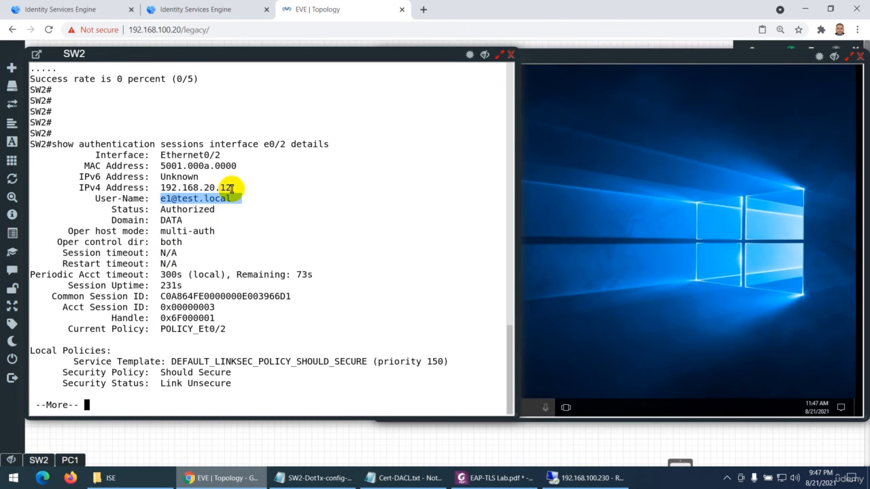
pyautogui.moveTo(232, 187); pyautogui.dragTo(194, 189)
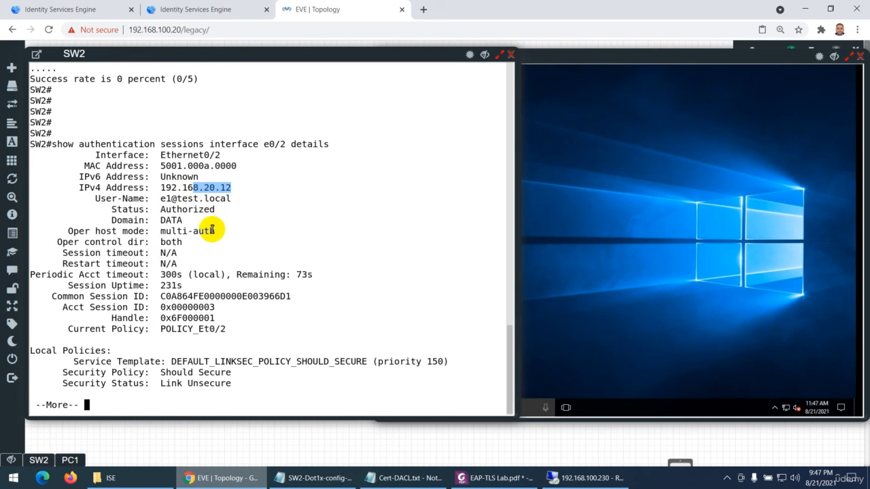
pyautogui.doubleClick(173, 189)
pyautogui.scroll(5, 195, 199)
pyautogui.scroll(4, 195, 200)
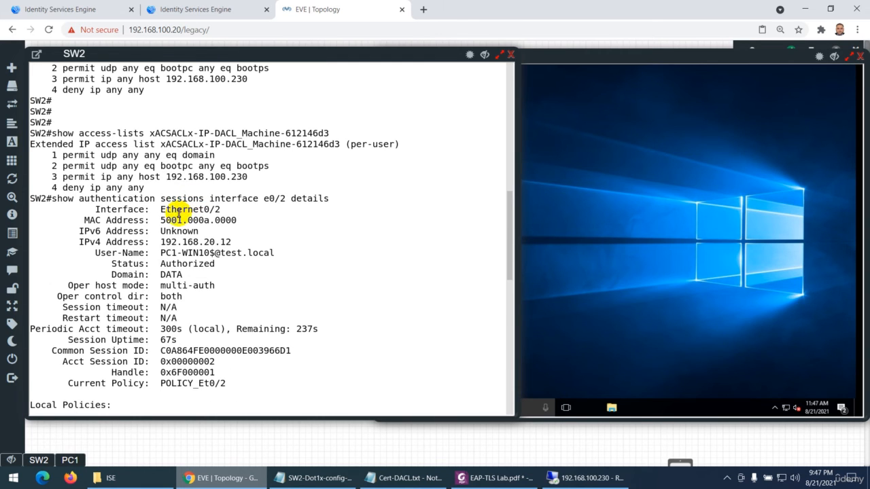
pyautogui.moveTo(159, 252); pyautogui.dragTo(213, 252)
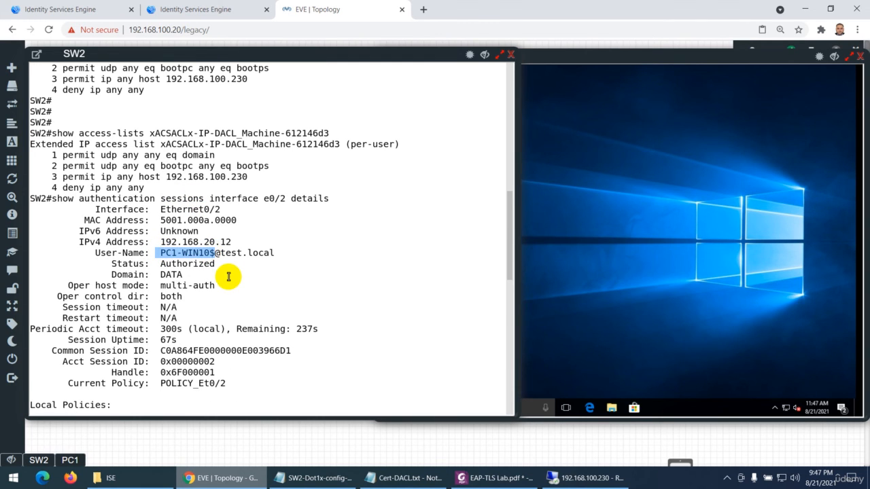
pyautogui.click(228, 277)
pyautogui.scroll(-15, 227, 275)
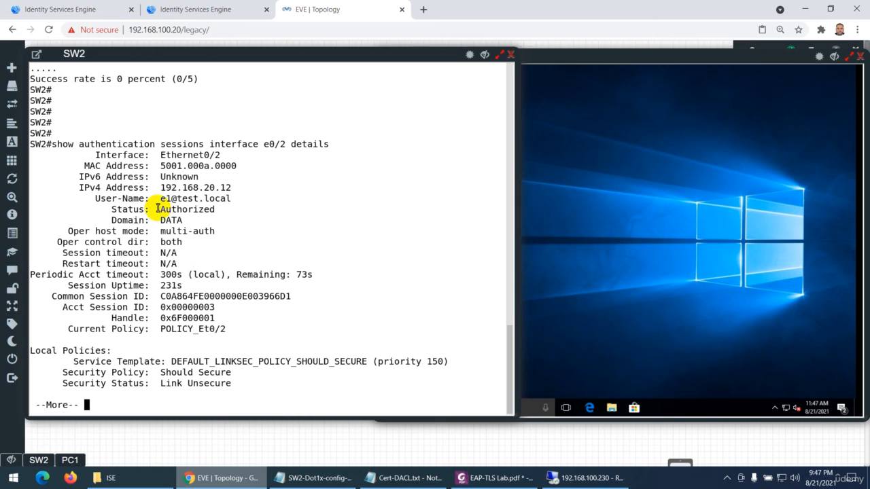
pyautogui.moveTo(160, 198); pyautogui.dragTo(231, 198)
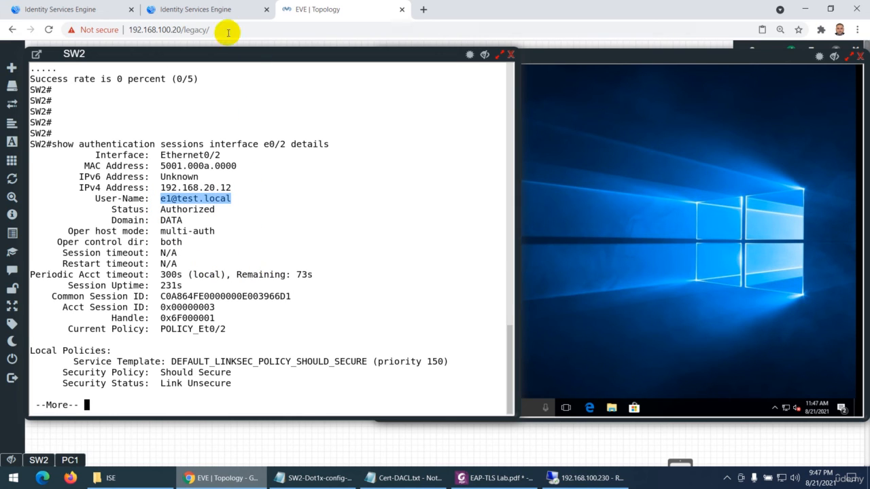
# Refresh the ISE RADIUS Live Logs and open the details of the newest e1 session entry
pyautogui.click(197, 9)
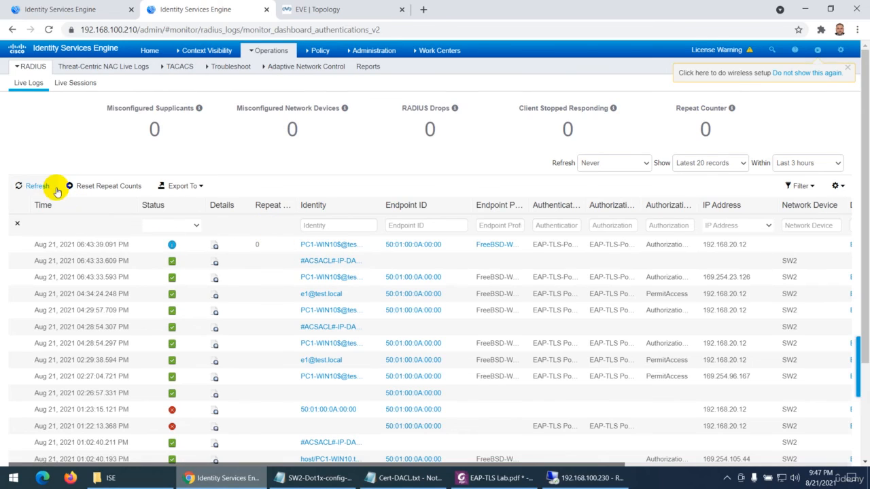
pyautogui.click(58, 190)
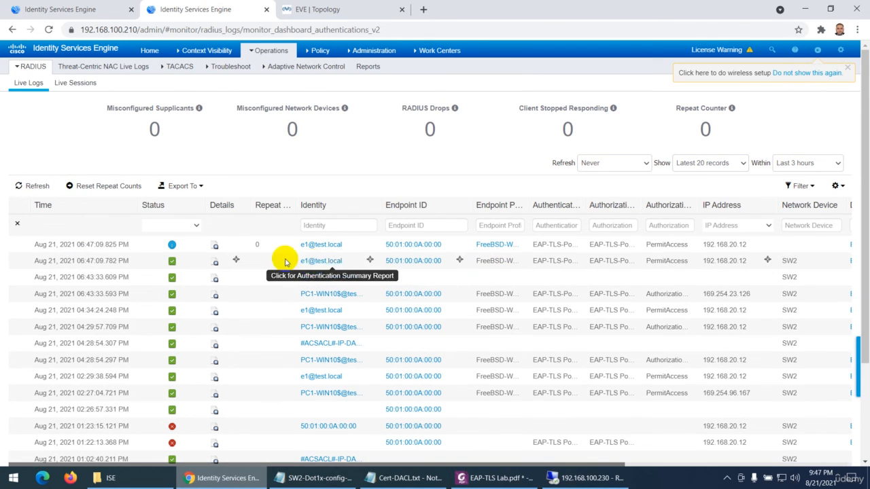
pyautogui.click(215, 246)
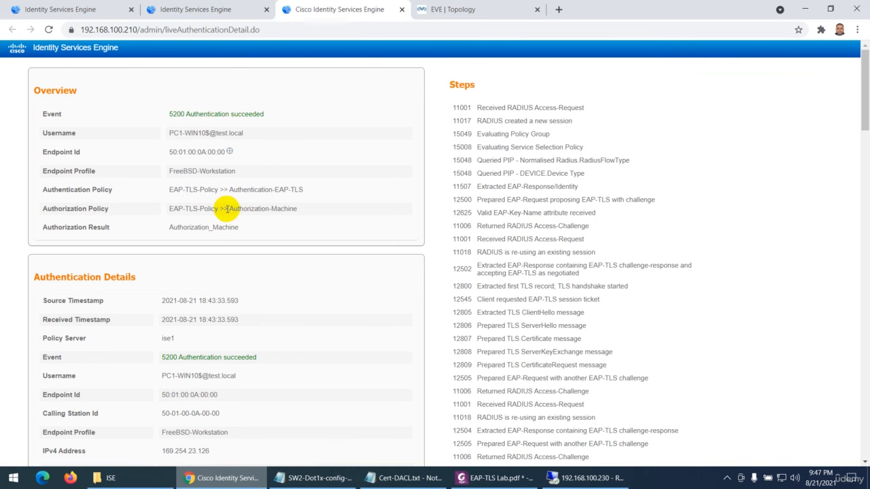
# Highlight the matched authorization and authentication rules in the opened report, skim its Authentication Details, and close it
pyautogui.moveTo(239, 210); pyautogui.dragTo(297, 213)
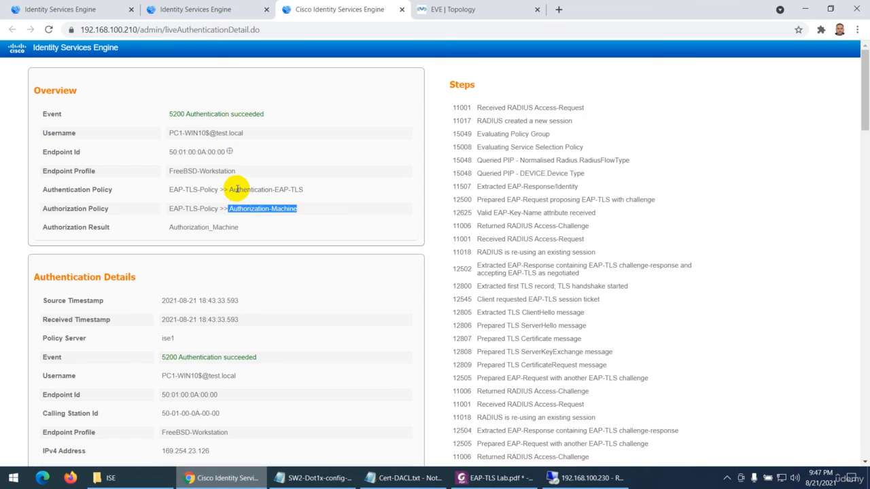
pyautogui.moveTo(233, 190); pyautogui.dragTo(305, 193)
pyautogui.scroll(-2, 227, 264)
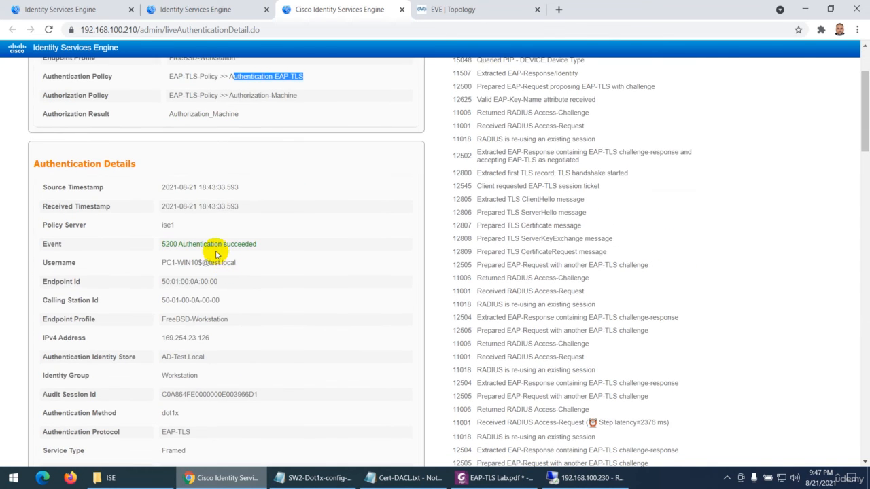
pyautogui.scroll(-1, 184, 260)
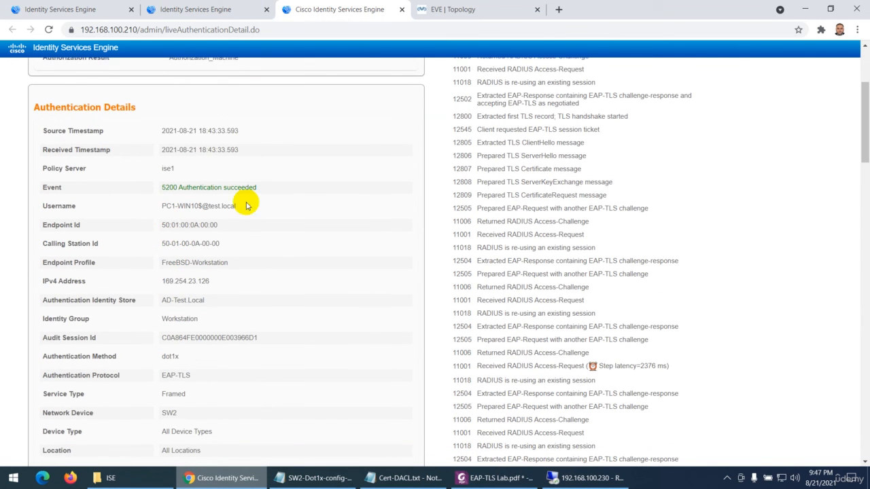
pyautogui.click(401, 9)
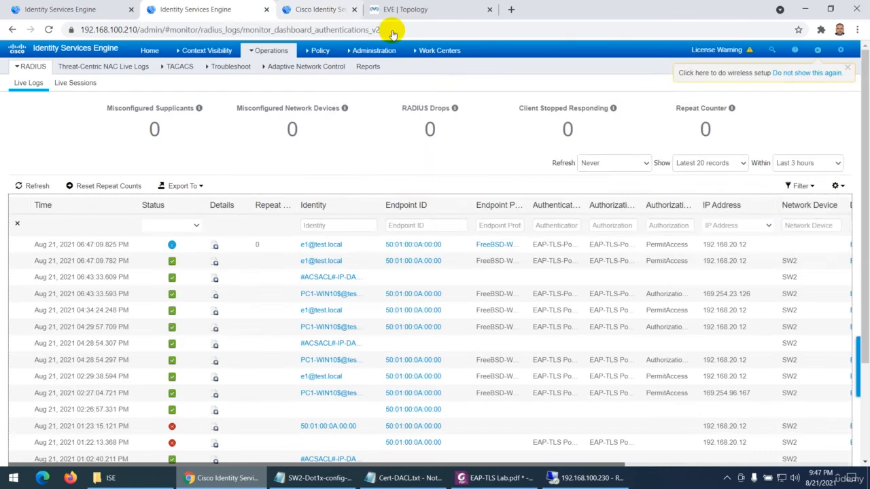
# Reopen the newest e1 entry's details, highlight the Username in Authentication Details, and close the report
pyautogui.click(214, 247)
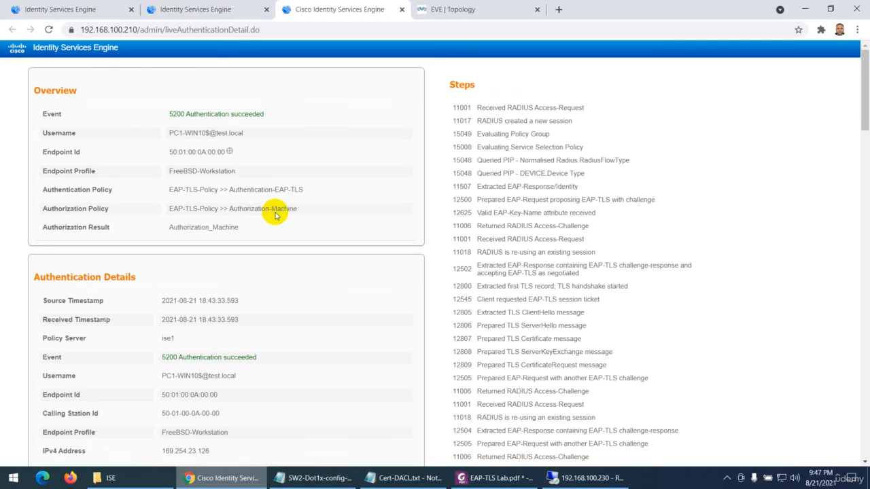
pyautogui.scroll(-3, 231, 211)
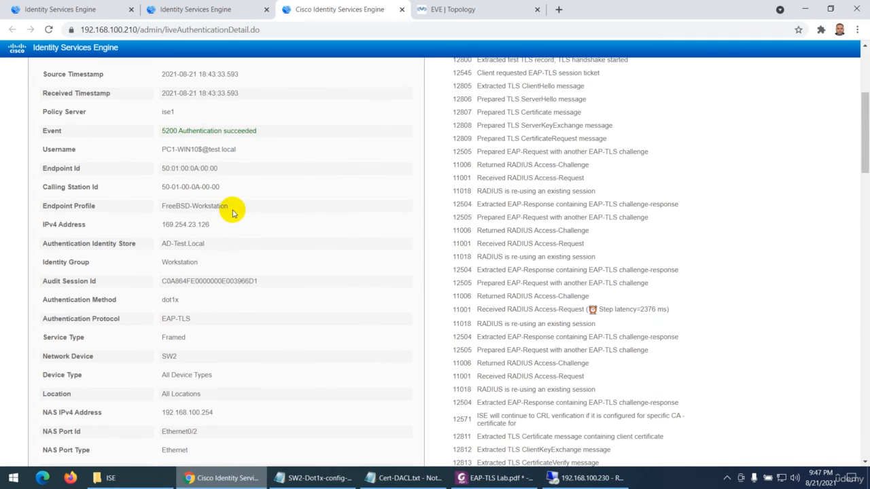
pyautogui.moveTo(166, 149); pyautogui.dragTo(213, 150)
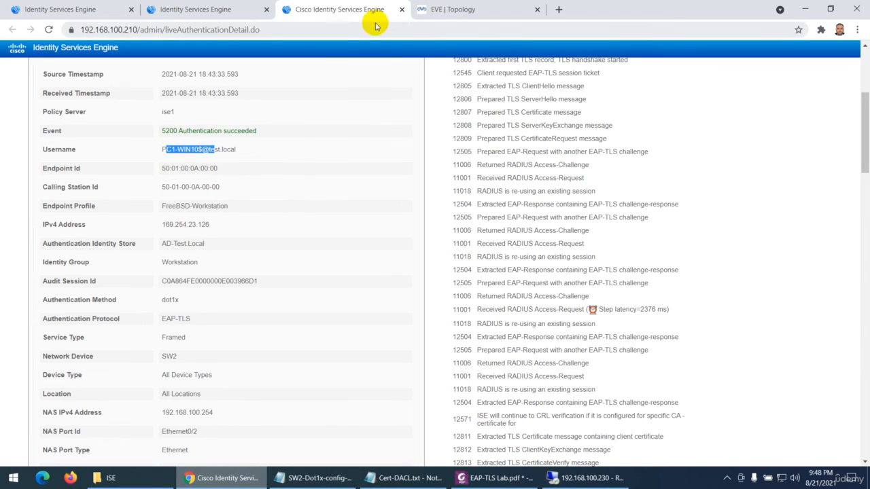
pyautogui.click(401, 9)
# Refresh the Live Logs, open the newest e1 entry's report again, and highlight its authorization and authentication rules in the Overview
pyautogui.click(27, 186)
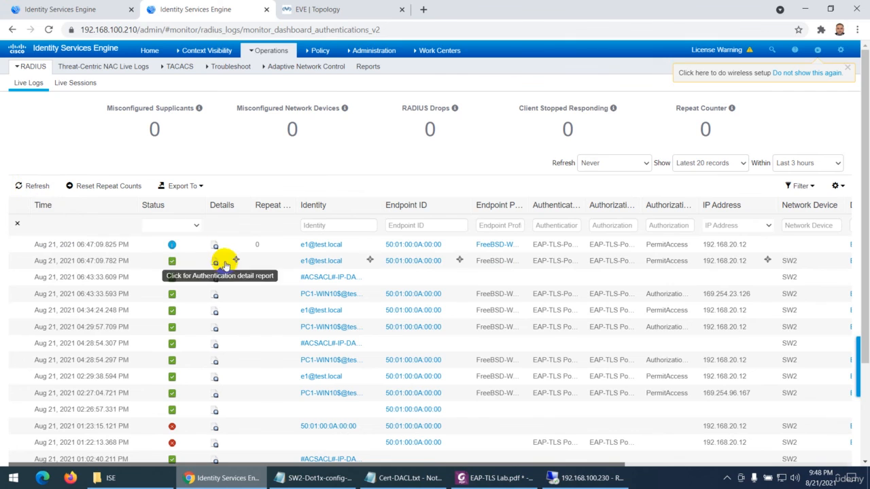
pyautogui.click(215, 247)
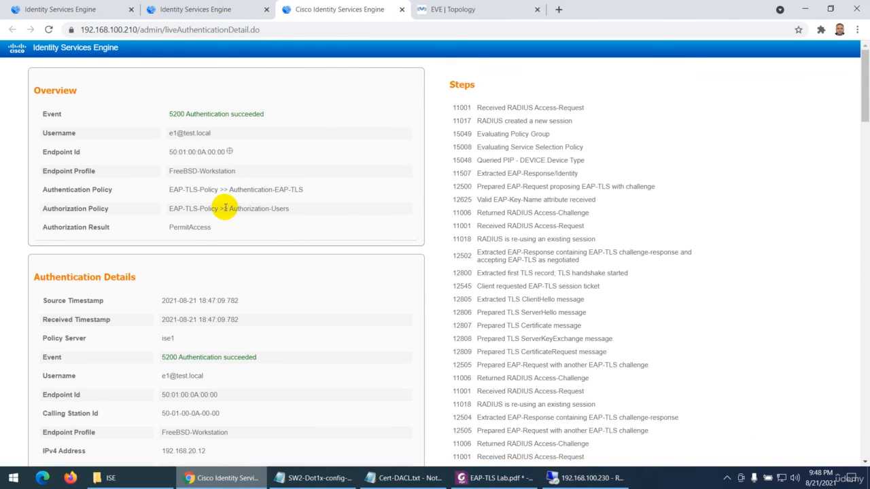
pyautogui.moveTo(254, 210); pyautogui.dragTo(297, 214)
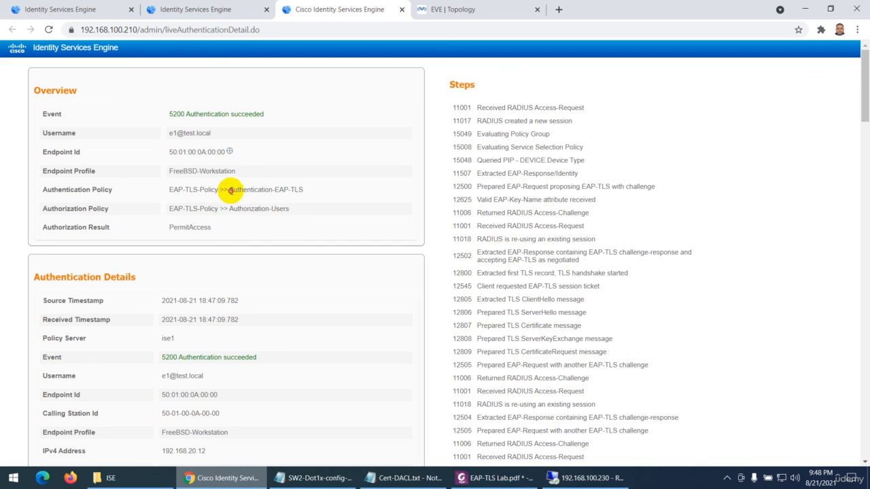
pyautogui.moveTo(231, 191); pyautogui.dragTo(303, 190)
# Highlight the Policy Server, Username and Identity Group values in the e1 report's Authentication Details
pyautogui.scroll(-2, 250, 248)
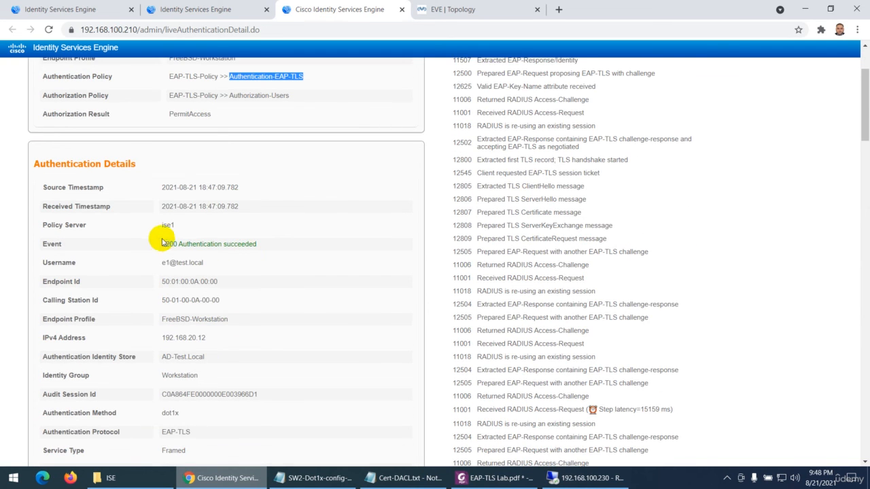
pyautogui.doubleClick(163, 226)
pyautogui.scroll(-2, 158, 182)
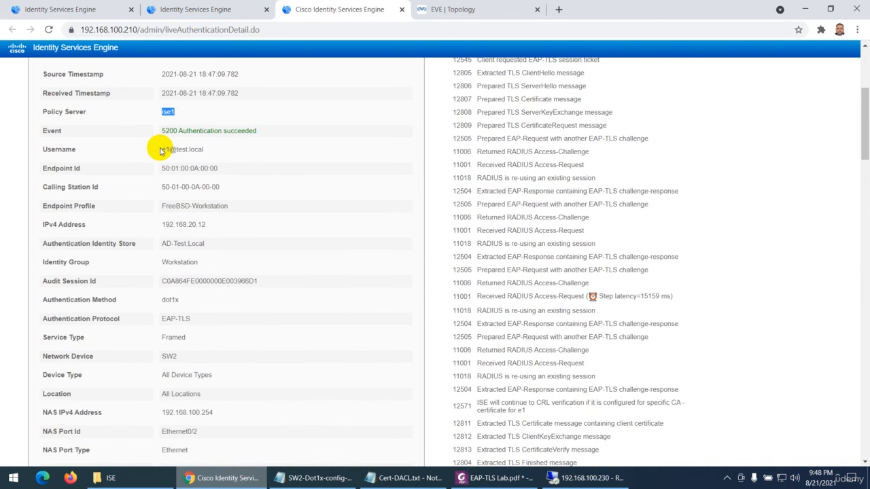
pyautogui.moveTo(161, 151); pyautogui.dragTo(183, 149)
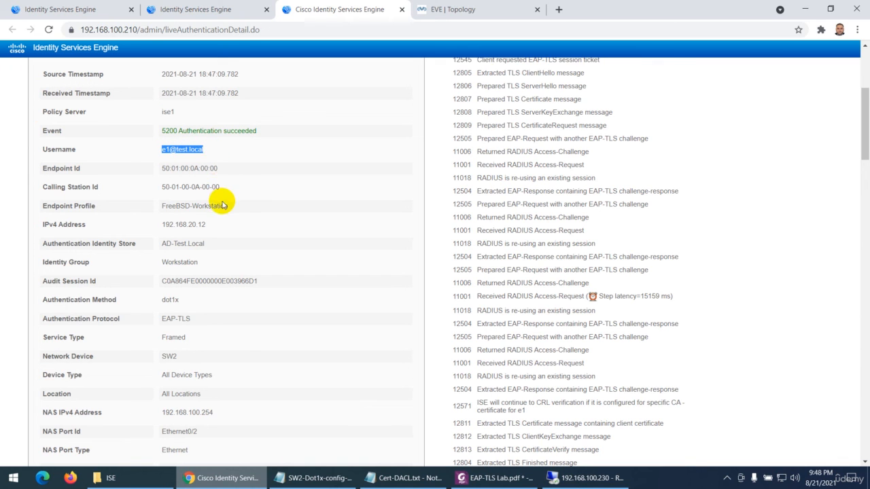
pyautogui.doubleClick(163, 263)
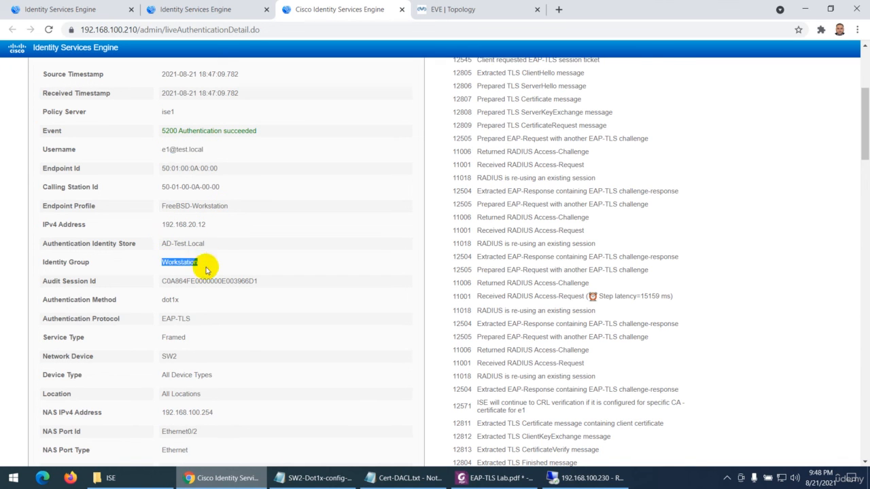
# Highlight the Authentication Protocol and Authentication Method values further down the e1 report's Authentication Details
pyautogui.scroll(-2, 164, 258)
pyautogui.moveTo(159, 205); pyautogui.dragTo(215, 208)
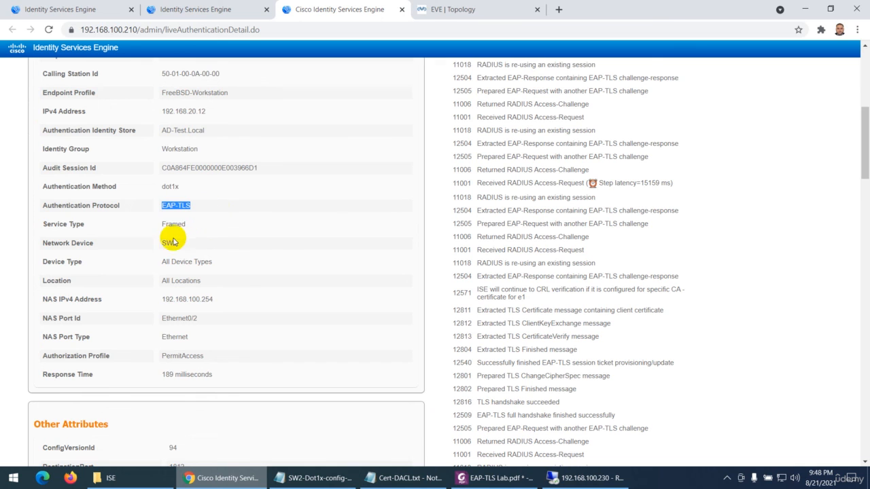
pyautogui.doubleClick(163, 186)
pyautogui.scroll(-2, 213, 266)
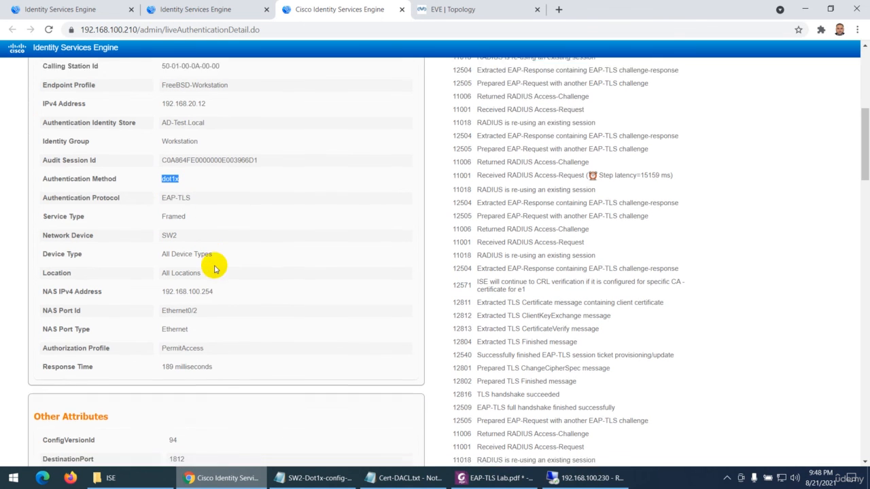
pyautogui.moveTo(161, 169); pyautogui.dragTo(216, 169)
# Highlight the IdentityPolicyMatchedRule value under Other Attributes and skim the rest of the report through its Result section
pyautogui.scroll(-8, 218, 258)
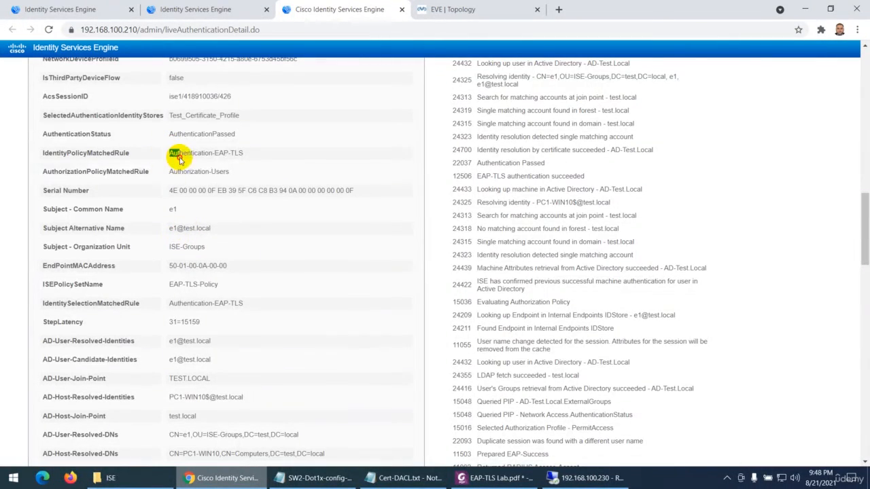
pyautogui.moveTo(171, 154); pyautogui.dragTo(265, 160)
pyautogui.scroll(-10, 227, 204)
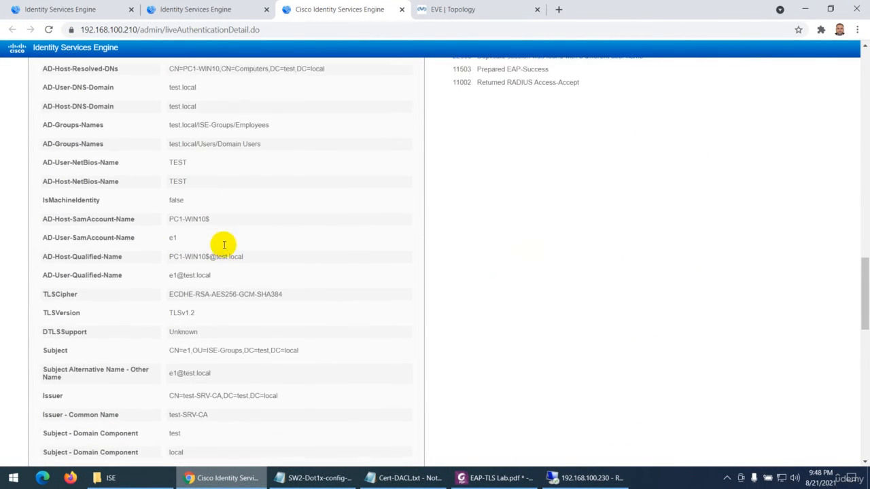
pyautogui.scroll(-10, 211, 285)
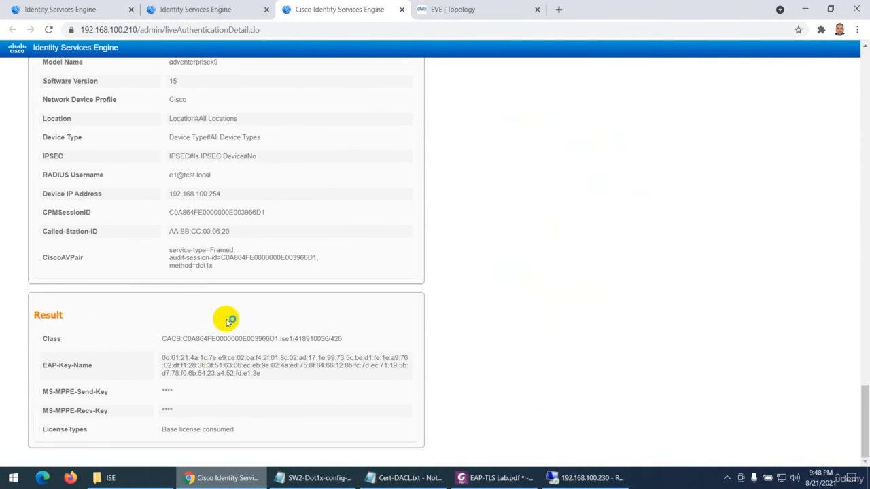
# Review the report's Steps list from the beginning to its final entry, glance at the RADIUS Live Logs, and return to the report
pyautogui.scroll(20, 393, 277)
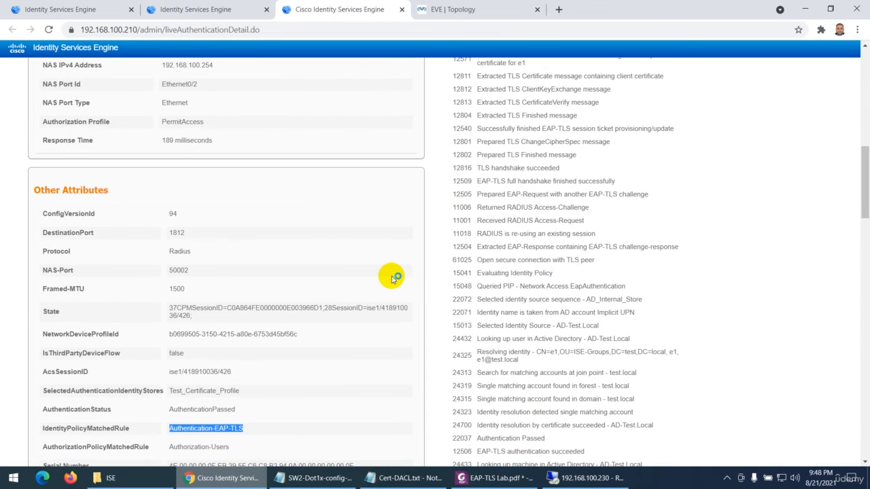
pyautogui.scroll(3, 483, 236)
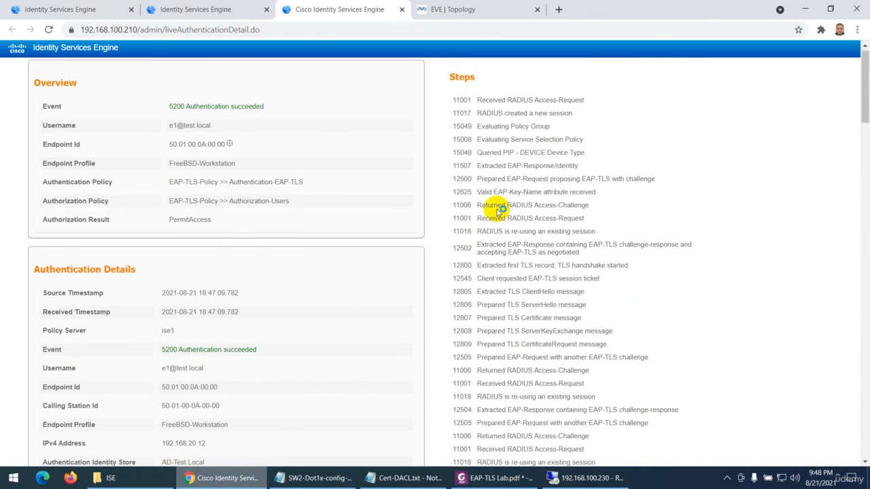
pyautogui.scroll(-8, 500, 158)
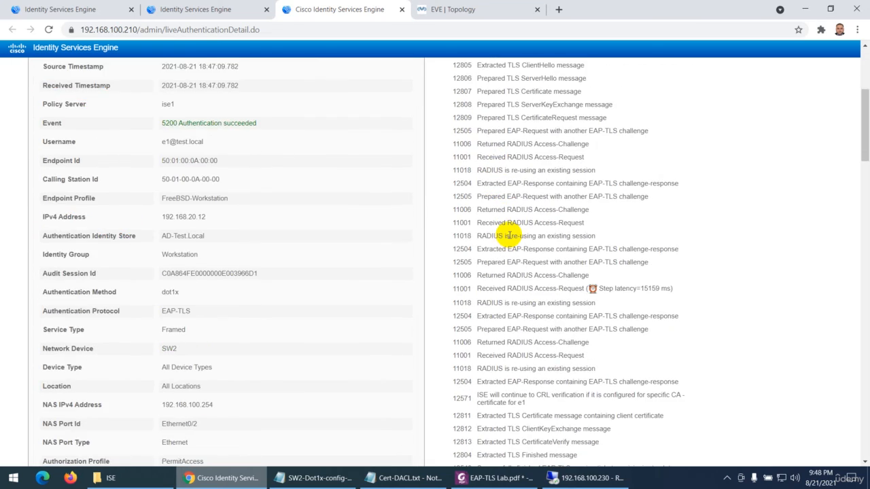
pyautogui.scroll(-7, 512, 282)
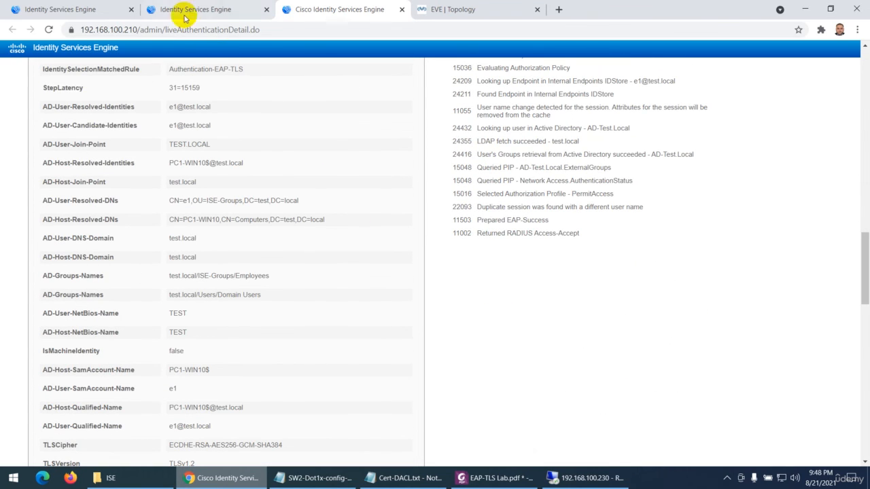
pyautogui.click(216, 8)
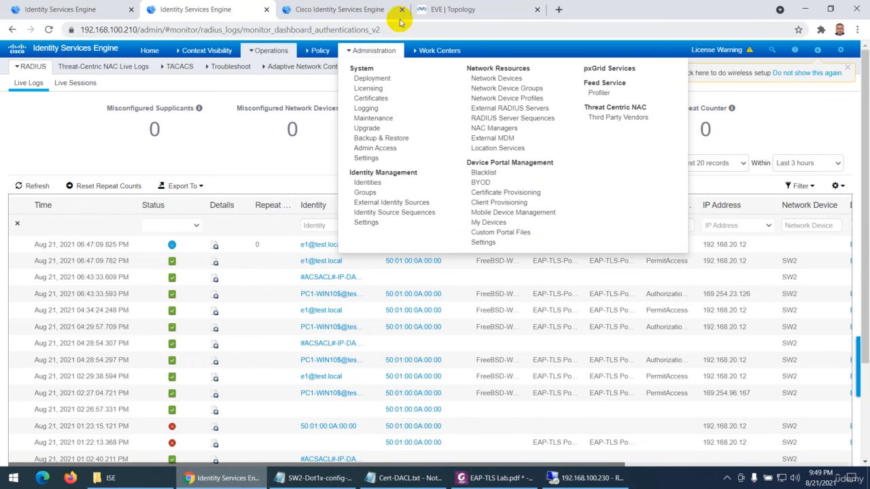
pyautogui.click(344, 10)
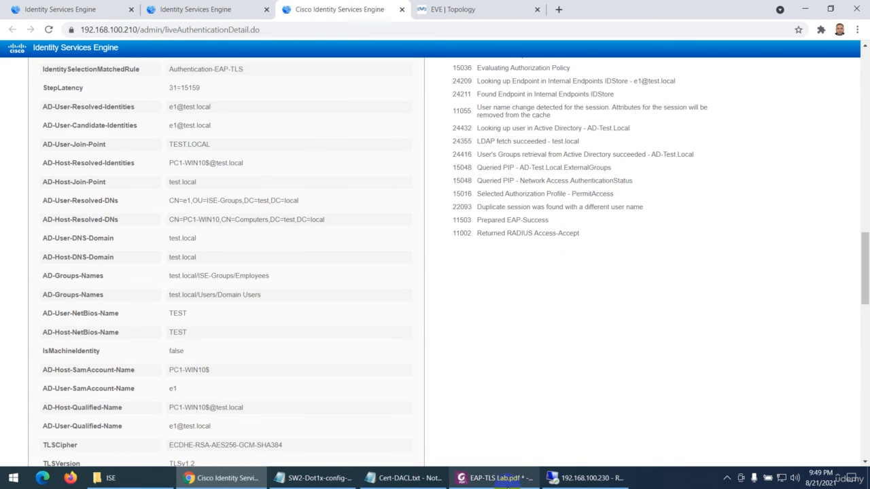
# Switch to EAP-TLS Lab.pdf in Foxit PhantomPDF and review the SW2 RADIUS commands, network device, certificate profile, identity source sequence and allowed protocols sections
pyautogui.click(496, 478)
pyautogui.scroll(-5, 436, 310)
pyautogui.scroll(-20, 438, 310)
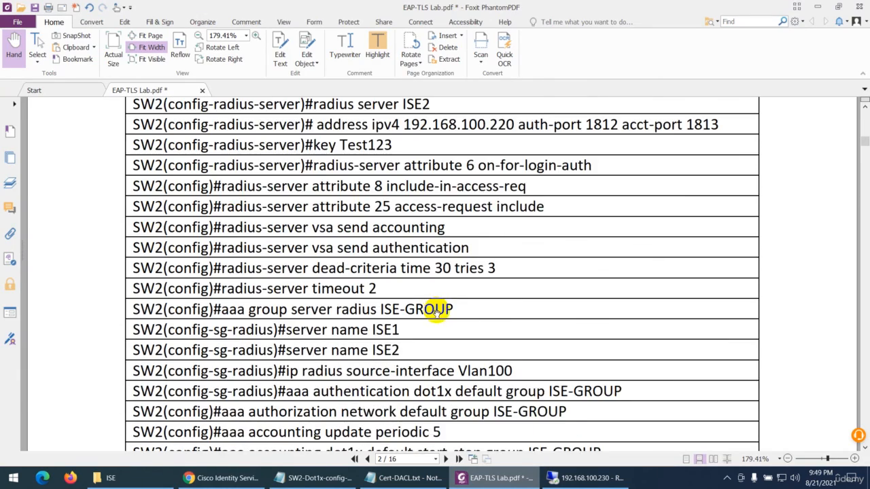
pyautogui.scroll(-20, 441, 323)
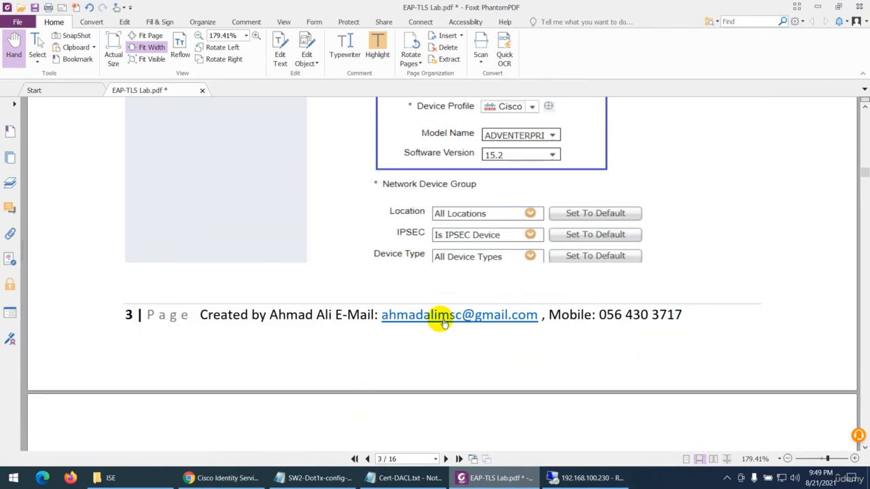
pyautogui.scroll(-20, 444, 326)
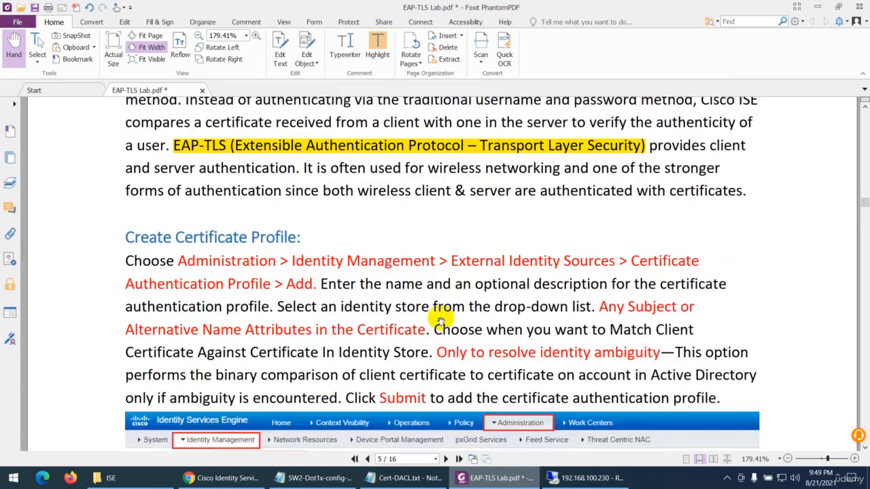
pyautogui.scroll(-20, 398, 326)
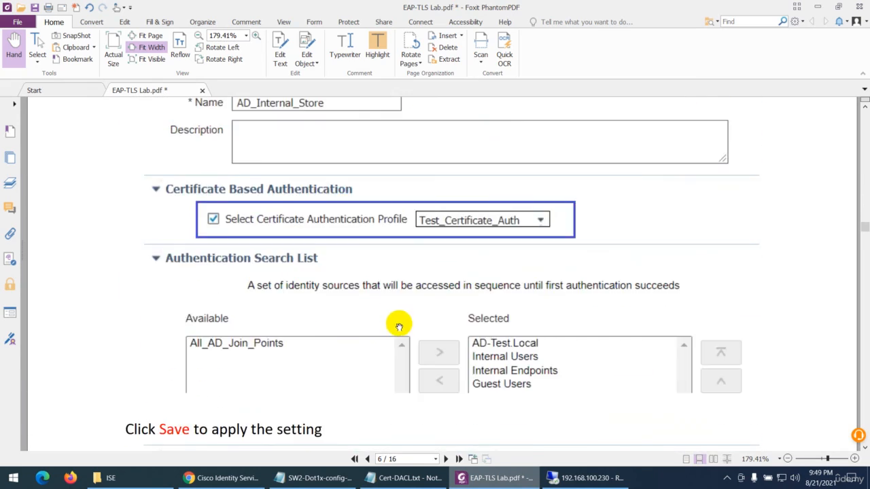
pyautogui.scroll(-20, 400, 328)
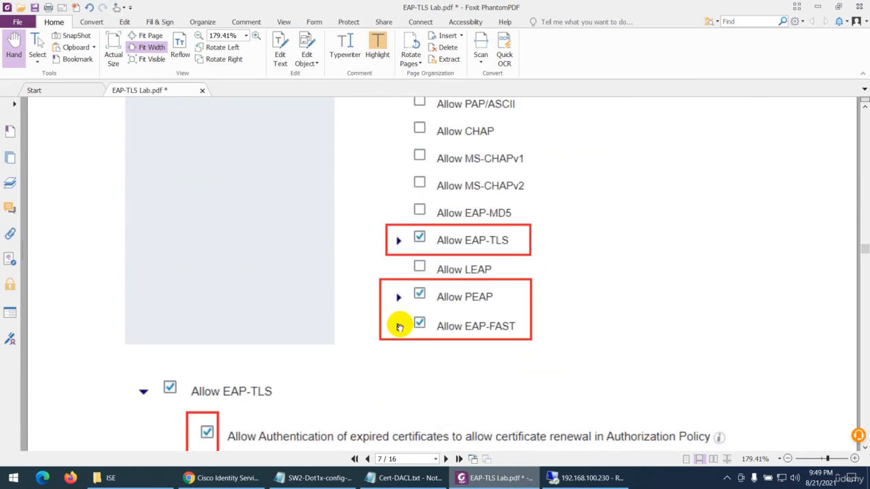
# Review the lab guide's downloadable ACL, authorization profile, policy set, 802.1x authentication policy and authorization policy sections
pyautogui.scroll(-20, 400, 327)
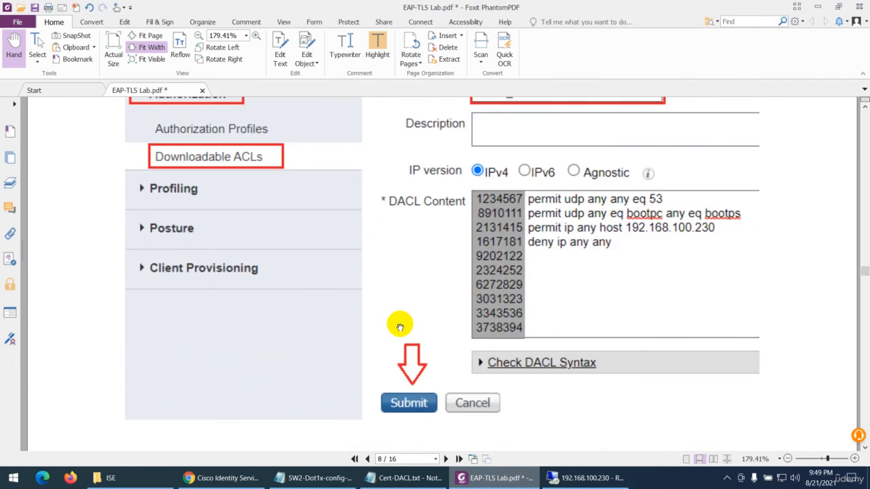
pyautogui.scroll(-20, 400, 328)
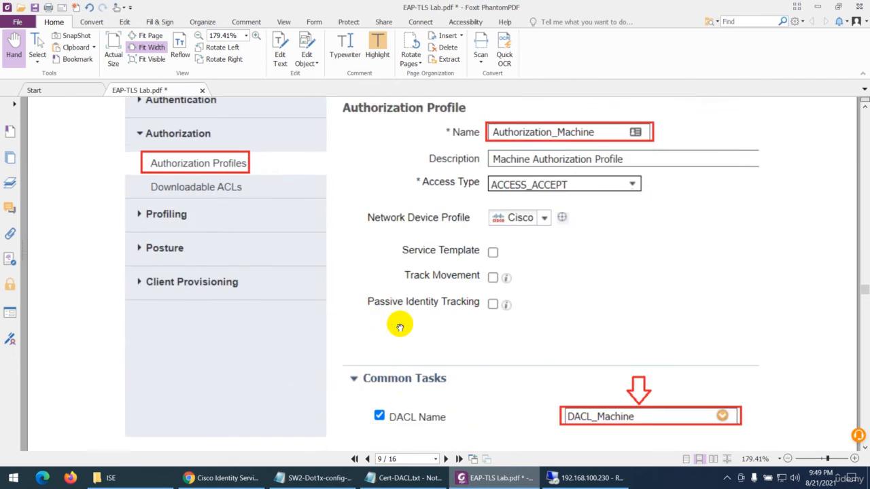
pyautogui.scroll(-4, 401, 328)
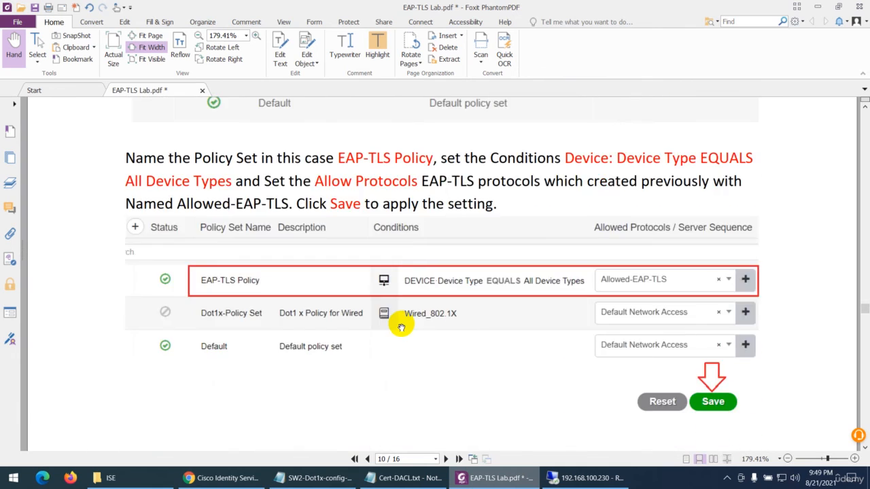
pyautogui.scroll(-20, 401, 327)
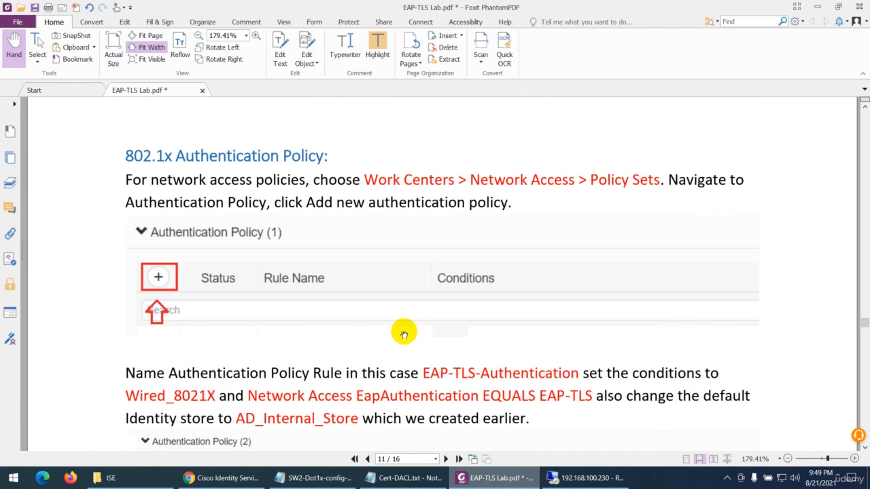
pyautogui.scroll(-15, 404, 336)
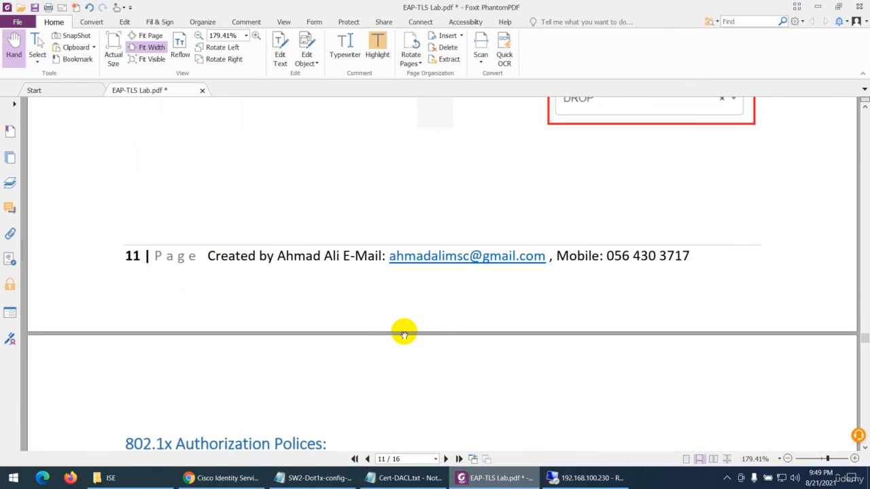
pyautogui.scroll(-3, 404, 336)
pyautogui.scroll(-15, 403, 335)
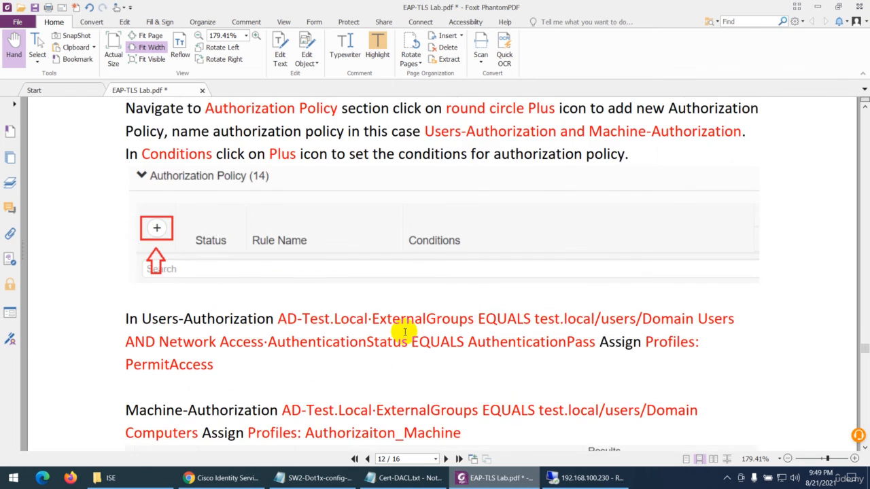
# Review the lab guide's Verification section, covering the RADIUS Live Logs, machine and user reports, and SW2 show command outputs, through page 16
pyautogui.scroll(-5, 404, 335)
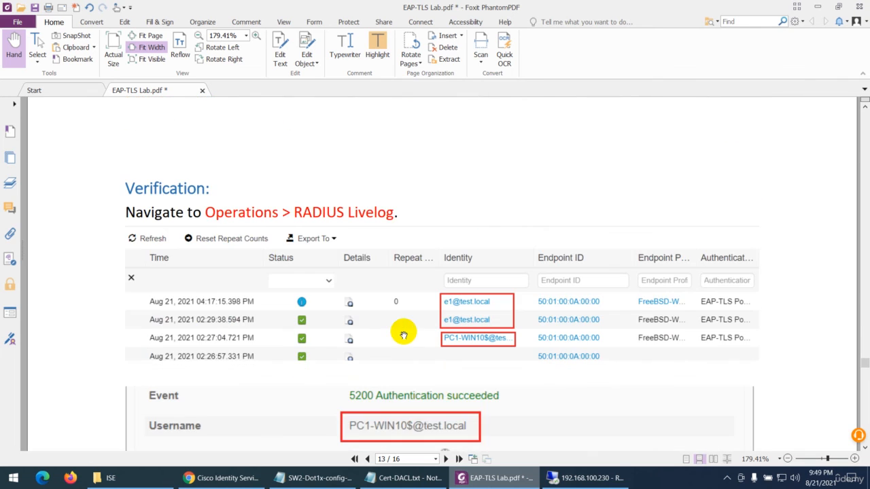
pyautogui.scroll(-3, 394, 271)
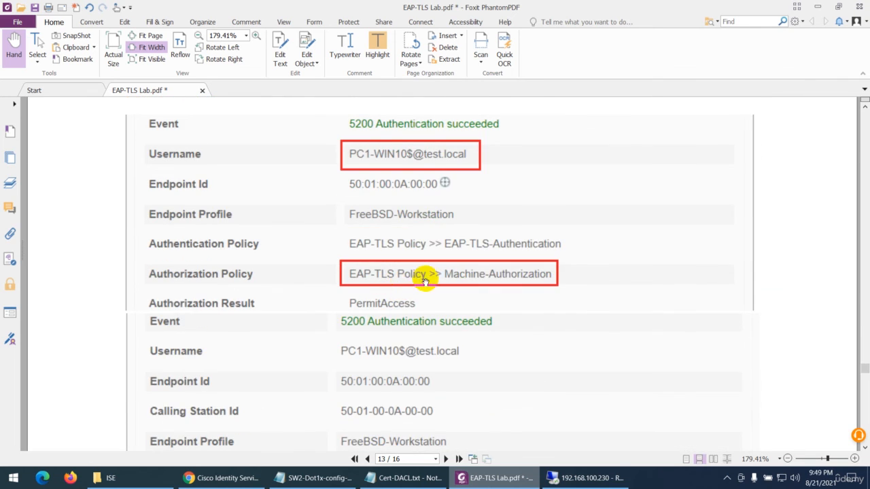
pyautogui.scroll(-18, 414, 292)
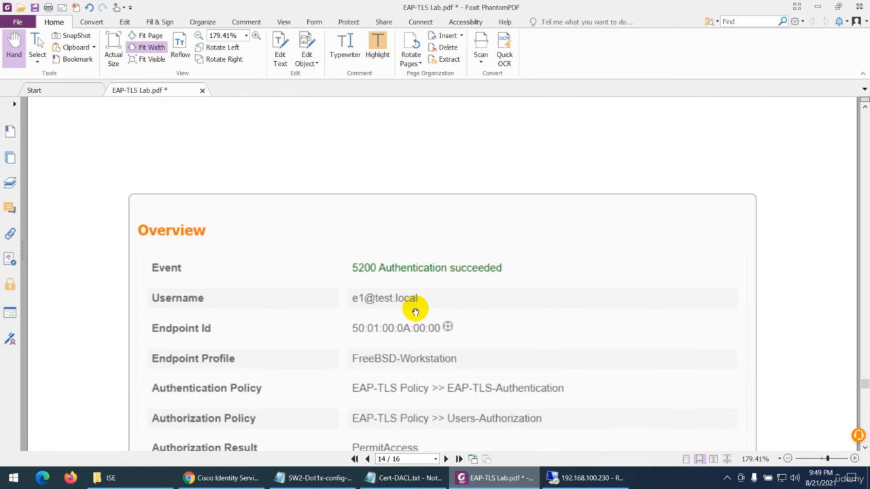
pyautogui.scroll(-20, 415, 311)
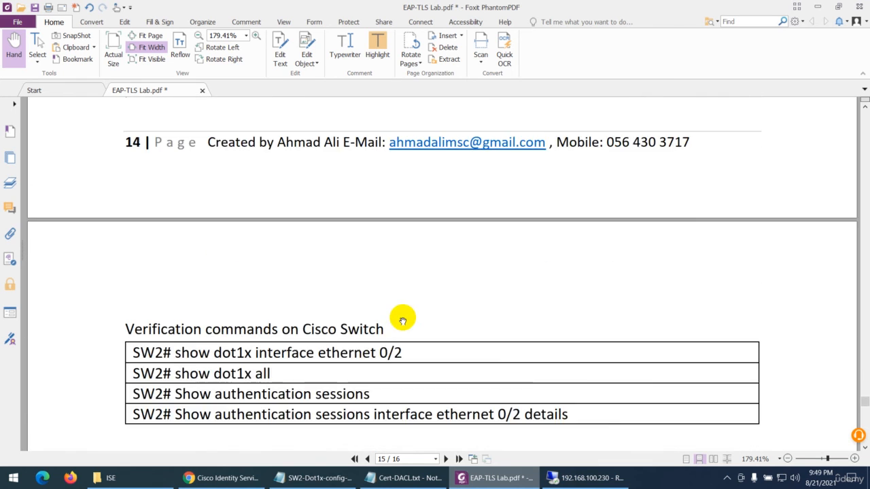
pyautogui.scroll(-6, 402, 320)
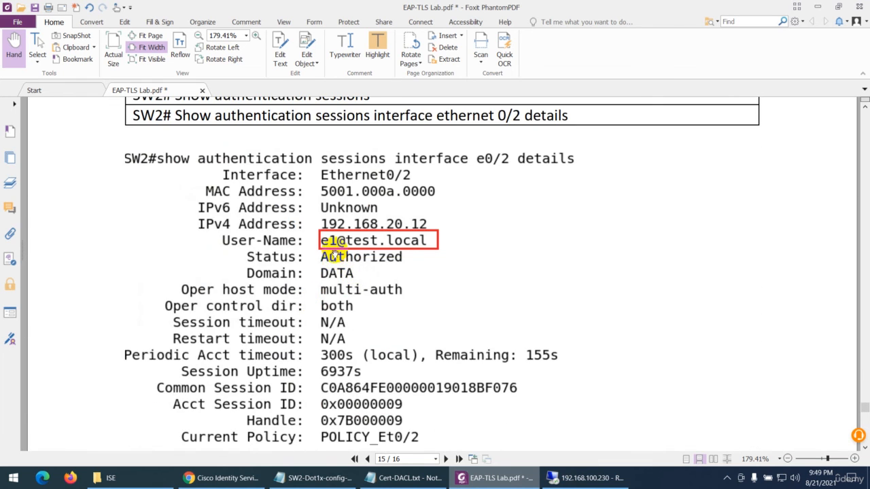
pyautogui.scroll(-20, 340, 292)
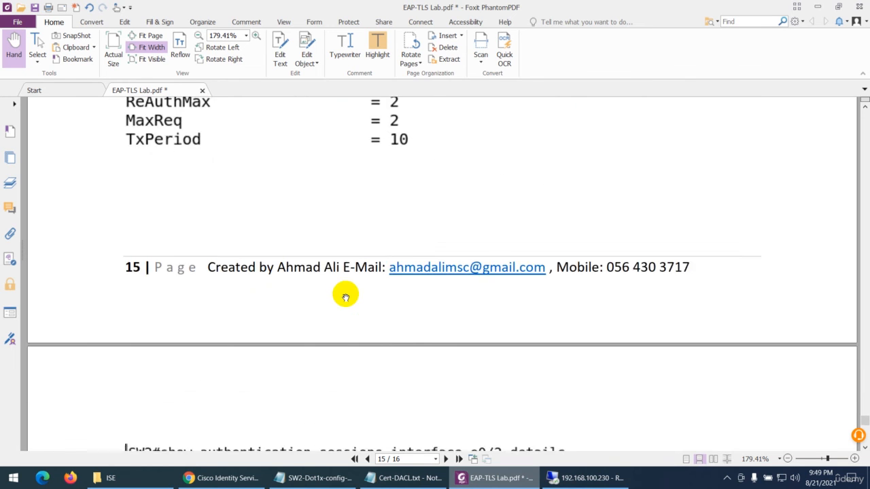
pyautogui.scroll(-1, 345, 295)
pyautogui.scroll(-20, 358, 286)
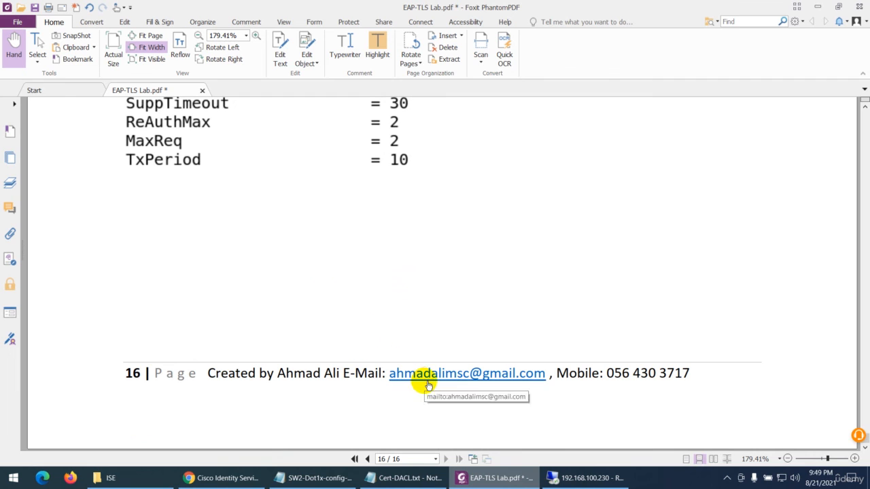
# Return to the lab guide's first page and view the Certificate-Based Authentication LAB topology diagram
pyautogui.click(354, 460)
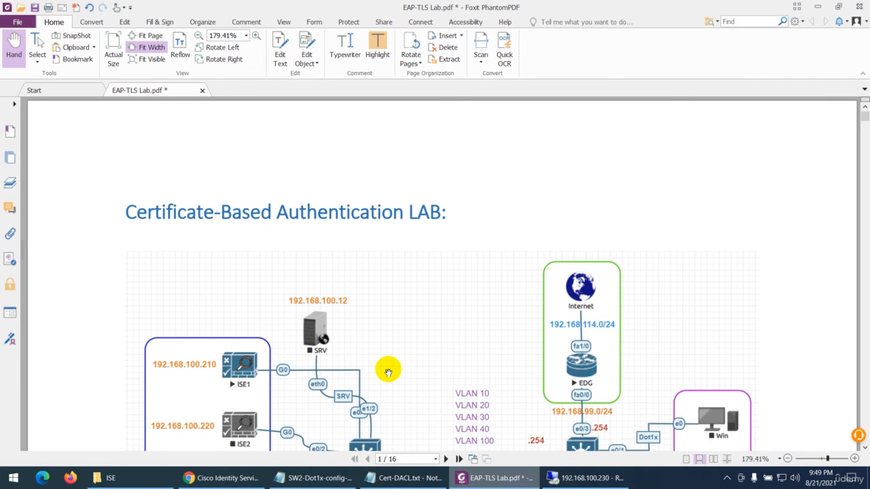
pyautogui.scroll(-3, 388, 372)
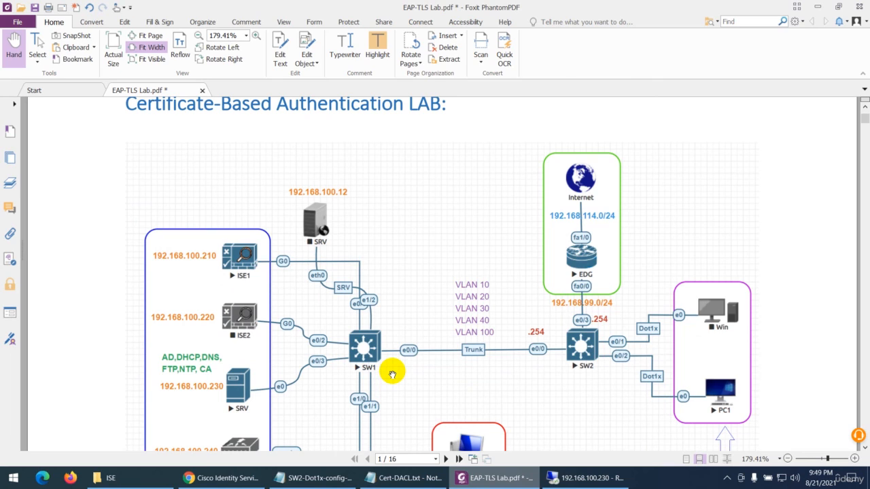